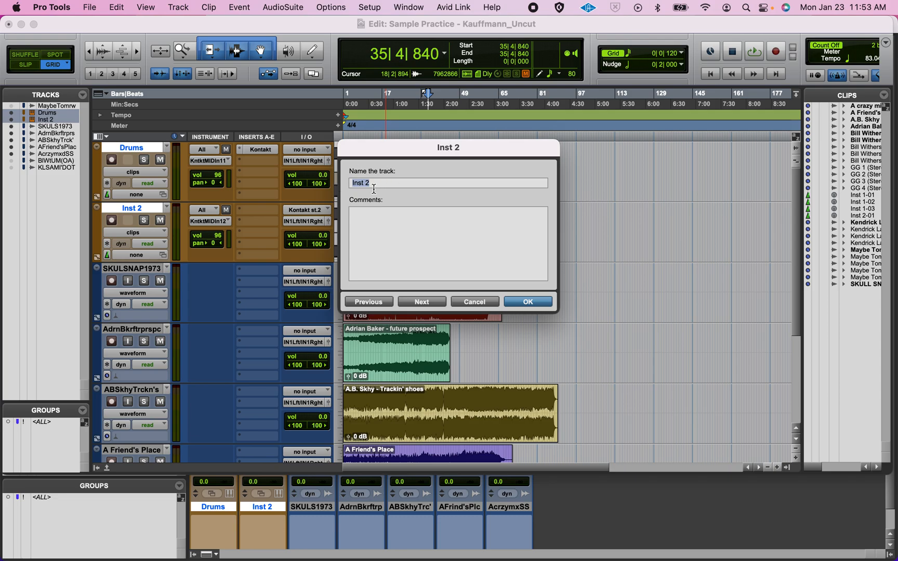
Cancel renaming the Inst 2 track and solo the SKULL SNAPS audio track
{"action": "left_click", "coordinate": [474, 302]}
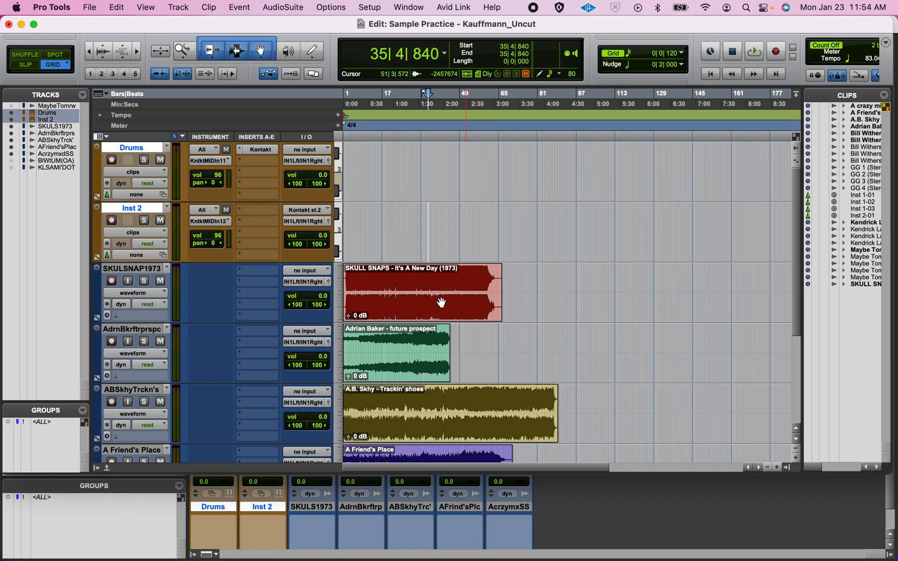
{"action": "left_click", "coordinate": [422, 302]}
{"action": "left_click", "coordinate": [145, 282]}
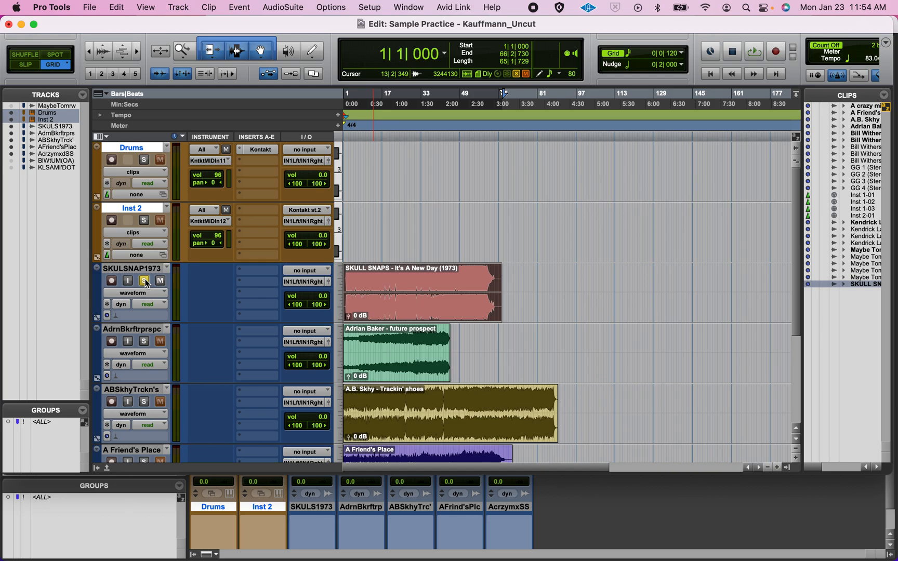
Place the edit cursor at 2|2|000, just before the first drum hit of the SKULL SNAPS clip, and audition the opening drum break
{"action": "key", "text": "super+bracketright"}
{"action": "key", "text": "super+bracketright"}
{"action": "key", "text": "super+bracketright"}
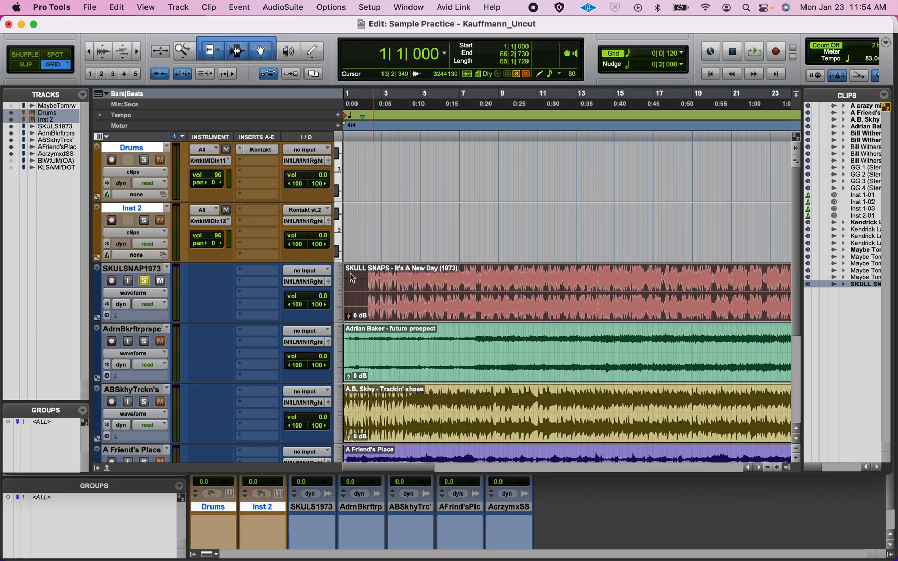
{"action": "left_click", "coordinate": [368, 276]}
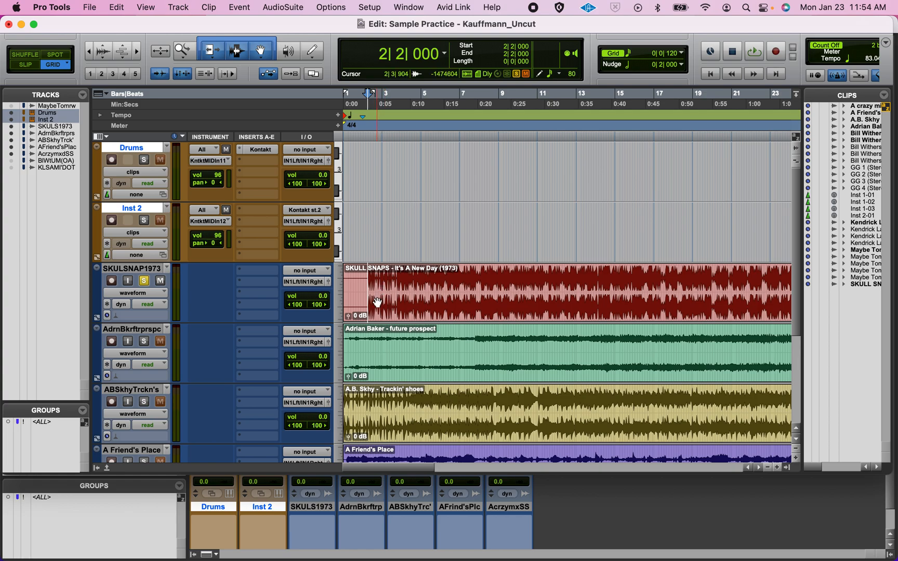
{"action": "key", "text": "super+]"}
{"action": "key", "text": "super+]"}
{"action": "key", "text": "super+]"}
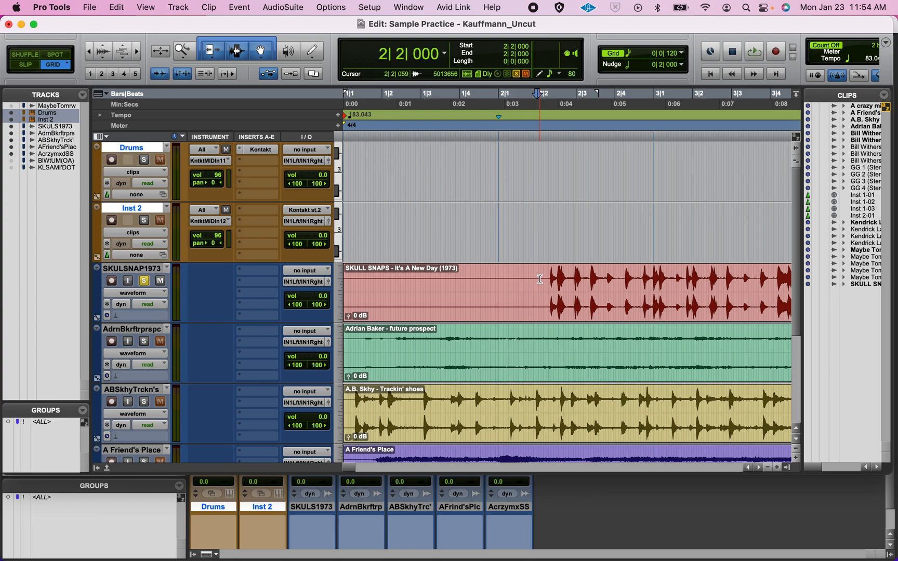
{"action": "scroll", "coordinate": [535, 281], "scroll_direction": "right", "scroll_amount": 3}
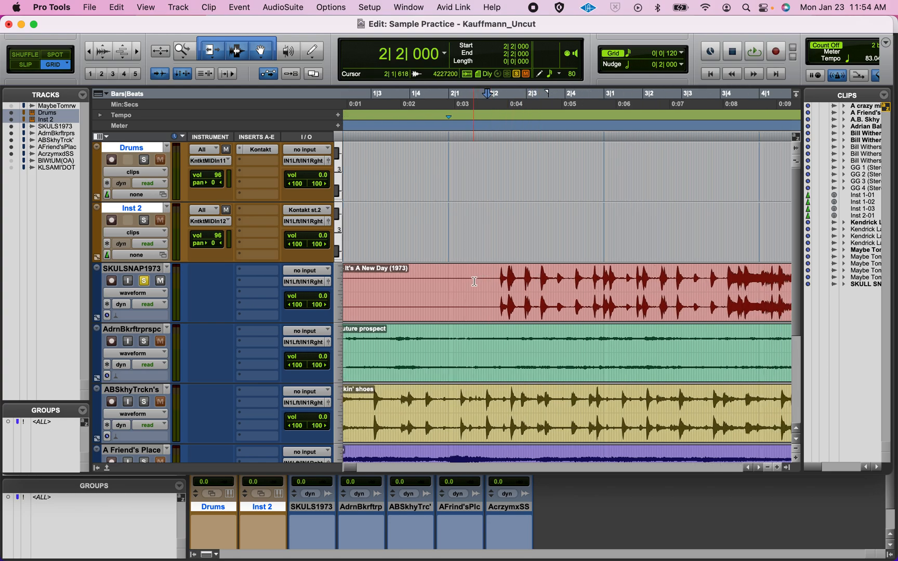
{"action": "key", "text": "space"}
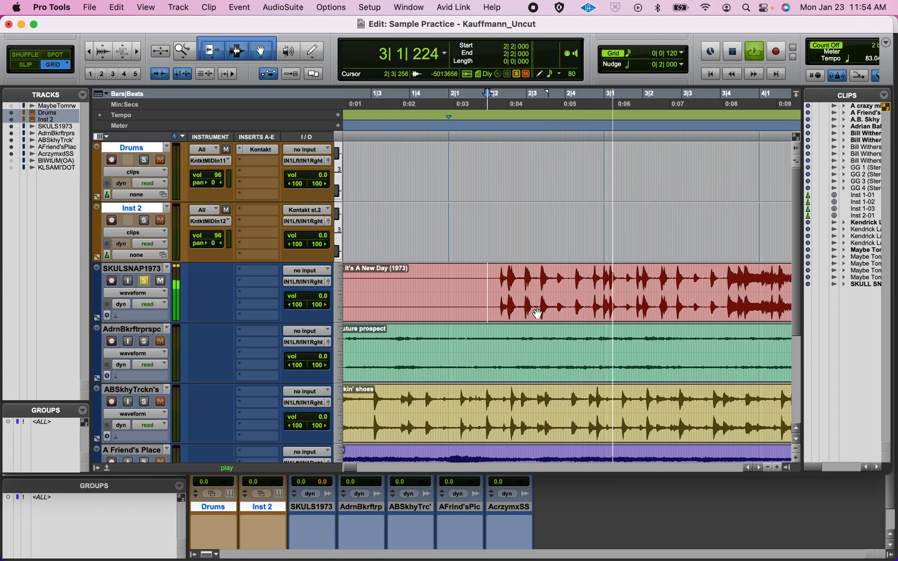
{"action": "scroll", "coordinate": [537, 314], "scroll_direction": "right", "scroll_amount": 2}
{"action": "key", "text": "super+bracketleft"}
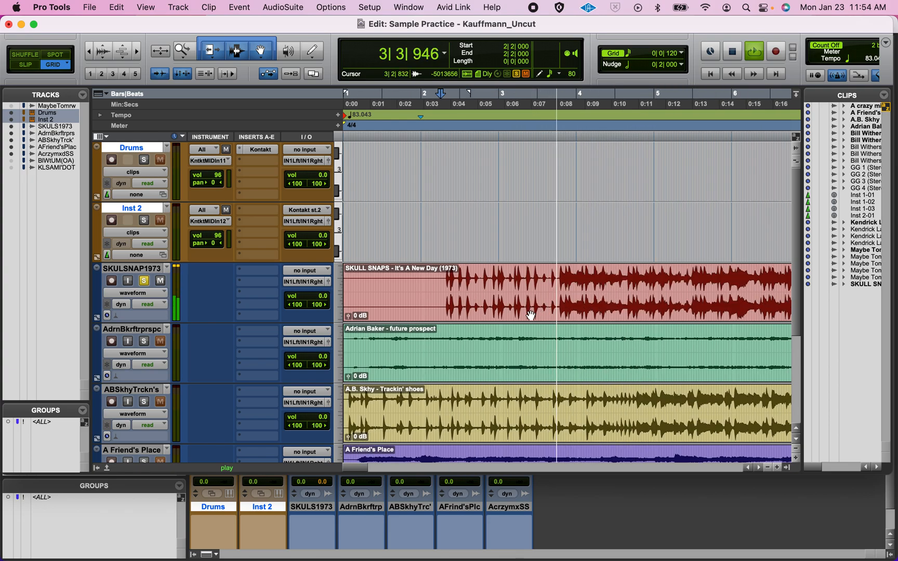
{"action": "key", "text": "space"}
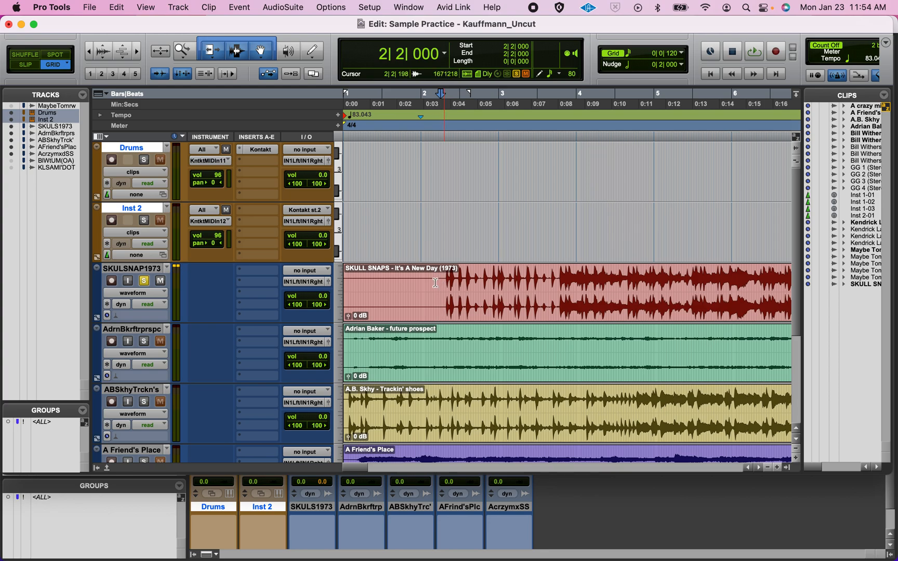
Set the edit mode to Slip with Tab to Transients enabled
{"action": "left_click", "coordinate": [161, 74]}
{"action": "left_click", "coordinate": [161, 74]}
{"action": "left_click", "coordinate": [28, 66]}
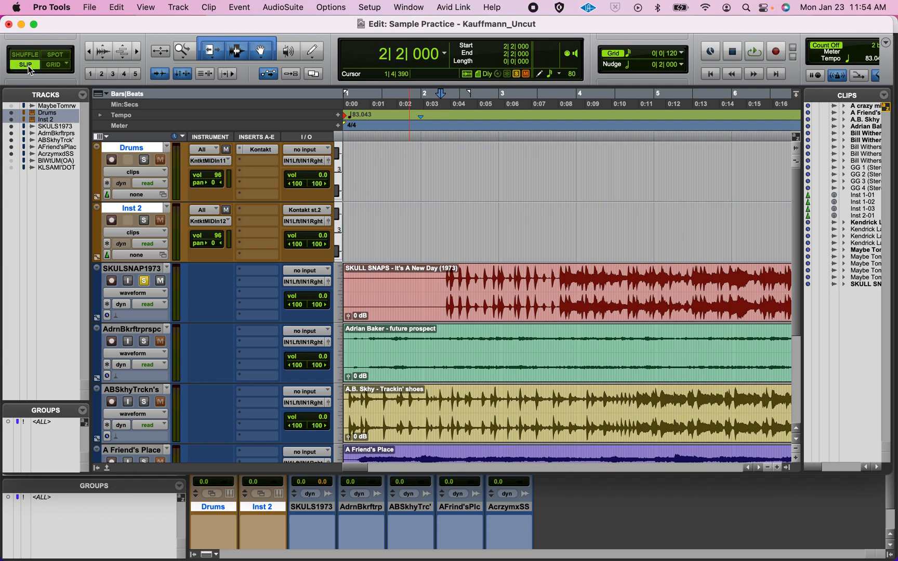
{"action": "left_click", "coordinate": [162, 78]}
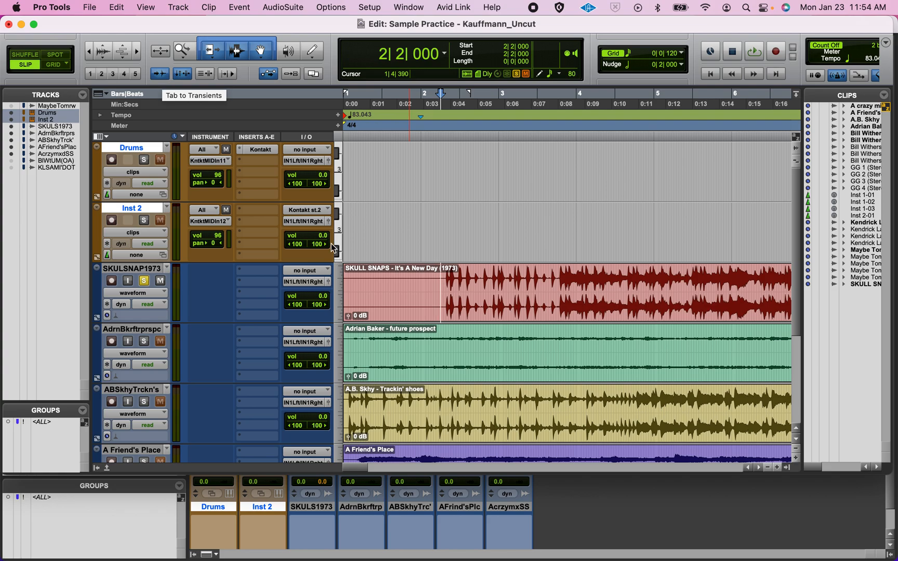
Move the edit cursor transient by transient through the first drum hits of the SKULL SNAPS clip
{"action": "key", "text": "super+bracketright"}
{"action": "key", "text": "super+bracketright"}
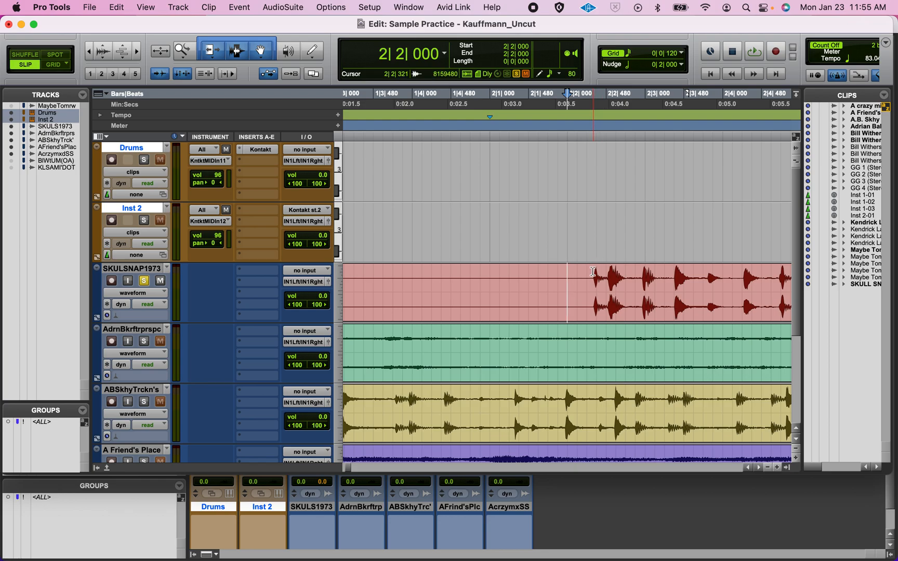
{"action": "scroll", "coordinate": [614, 272], "scroll_direction": "right", "scroll_amount": 5}
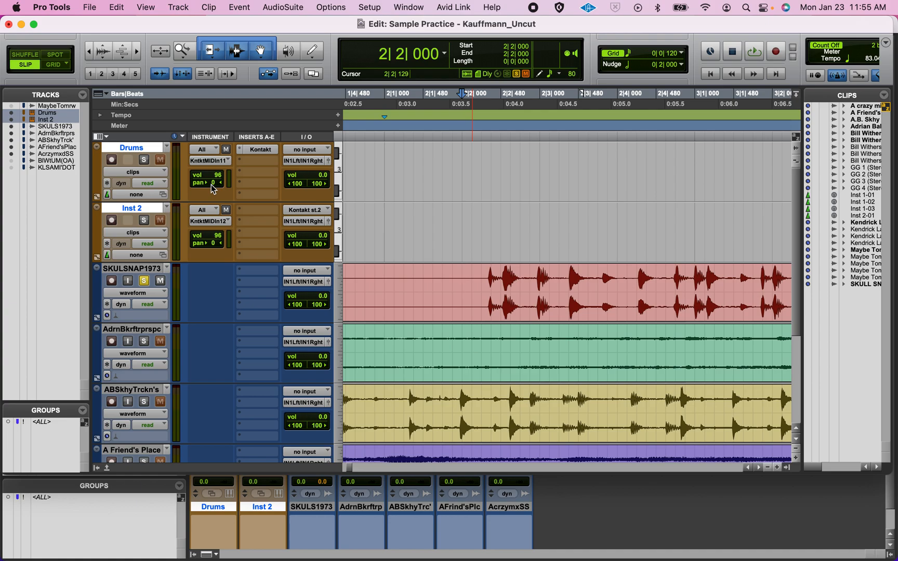
{"action": "key", "text": "Tab"}
{"action": "key", "text": "Tab"}
{"action": "key", "text": "Tab"}
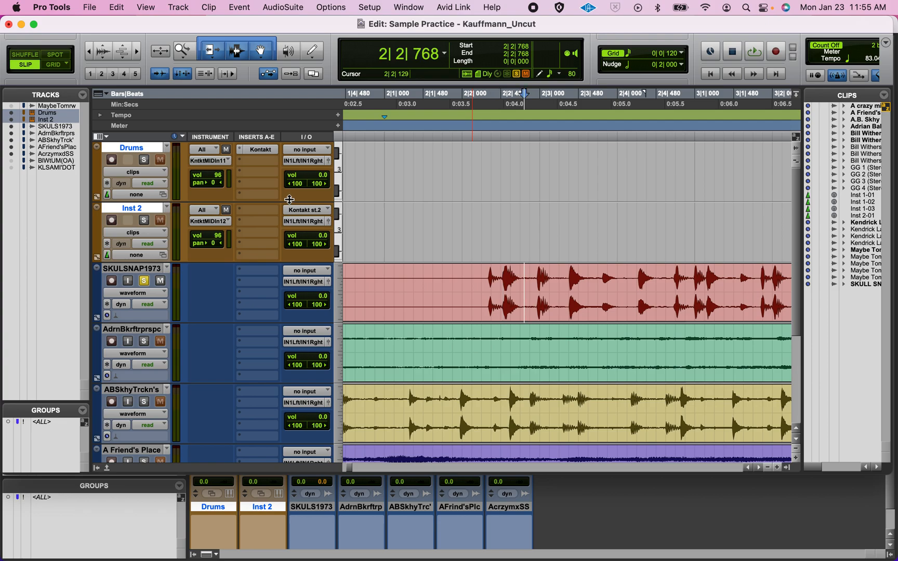
Select the quiet gap after the second drum hit, and place the edit cursor inside that gap at 2|2|761
{"action": "left_click_drag", "start_coordinate": [522, 278], "coordinate": [531, 278]}
{"action": "key", "text": "super+bracketright"}
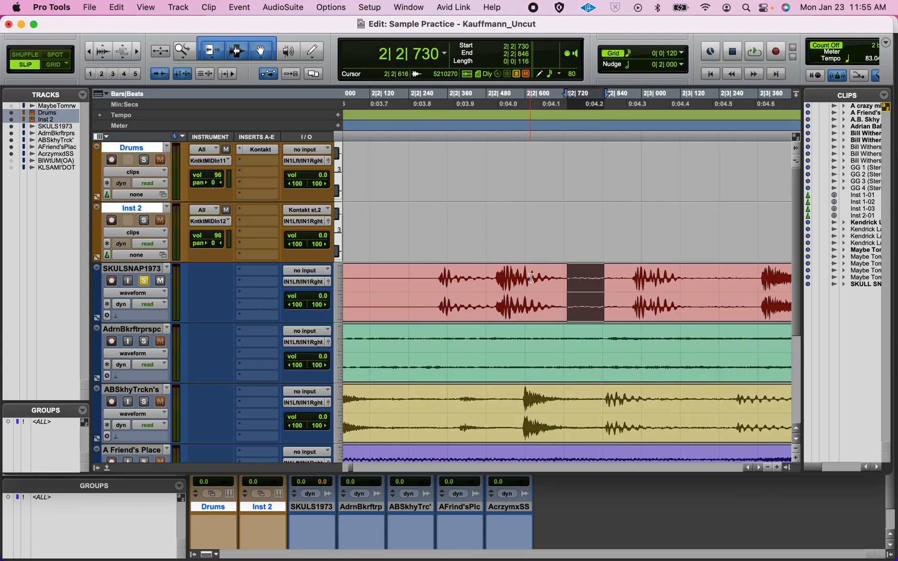
{"action": "key", "text": "super+bracketright"}
{"action": "left_click", "coordinate": [584, 299]}
{"action": "left_click", "coordinate": [587, 283]}
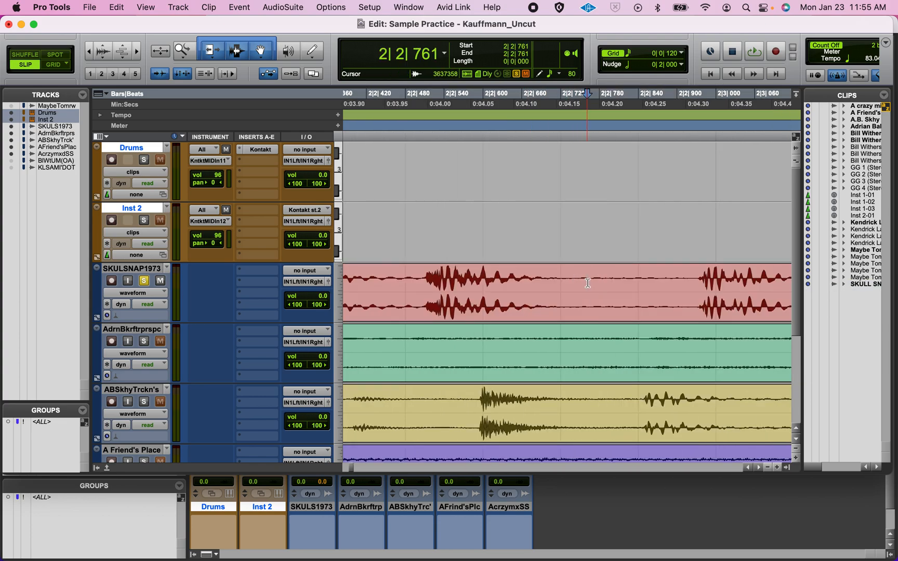
{"action": "key", "text": "super+bracketleft"}
{"action": "key", "text": "super+bracketleft"}
{"action": "key", "text": "super+bracketleft"}
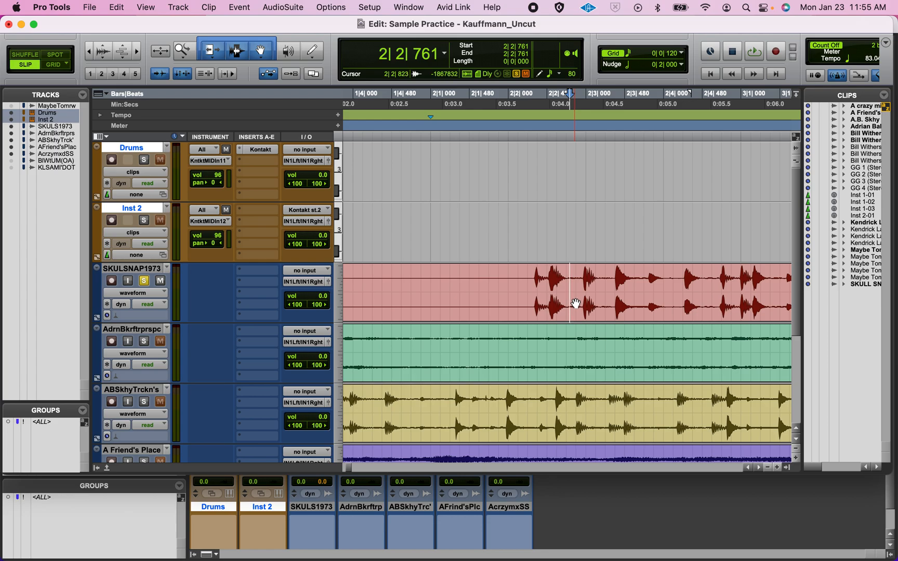
Place the edit cursor at 2|2|221, just before the first drum hit, and audition the start of the break
{"action": "left_click", "coordinate": [528, 275]}
{"action": "key", "text": "super+bracketleft"}
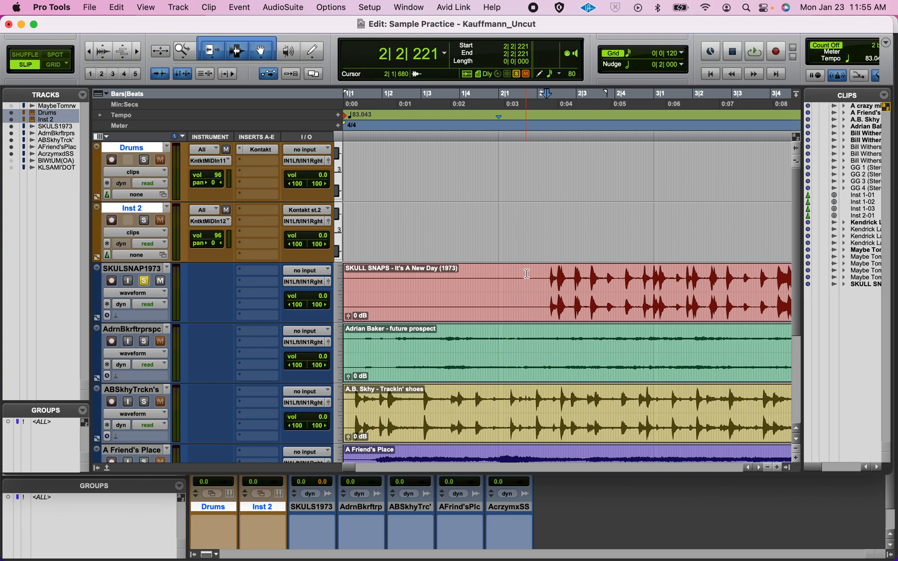
{"action": "scroll", "coordinate": [527, 274], "scroll_direction": "right", "scroll_amount": 5}
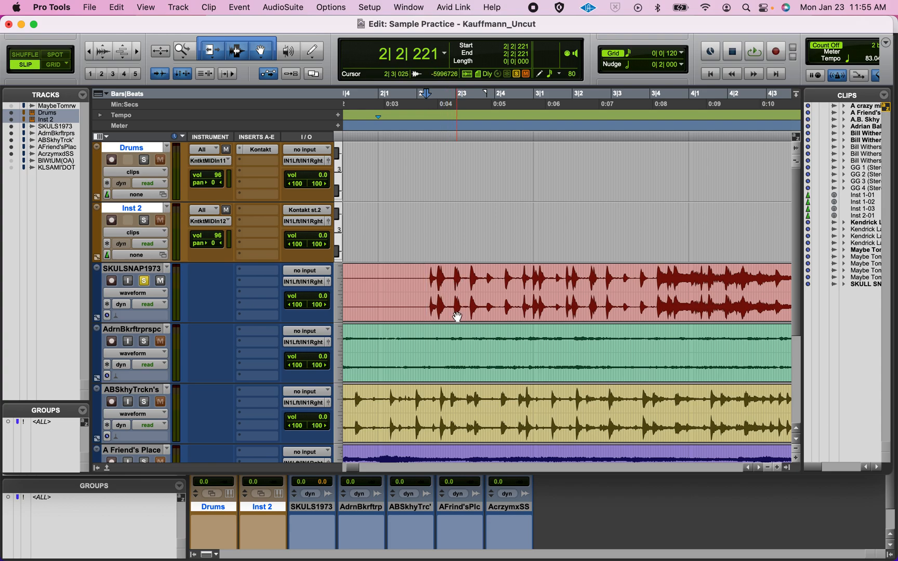
{"action": "key", "text": "space"}
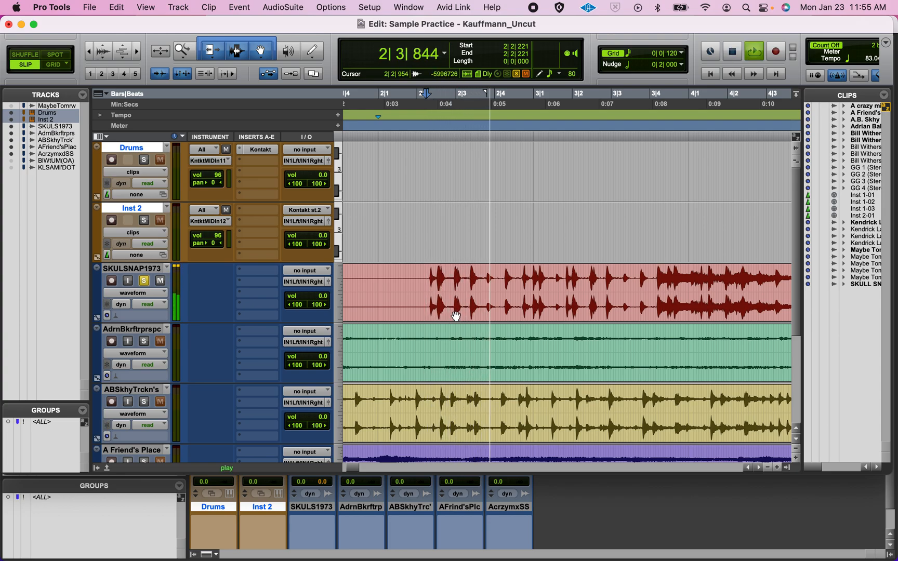
{"action": "key", "text": "space"}
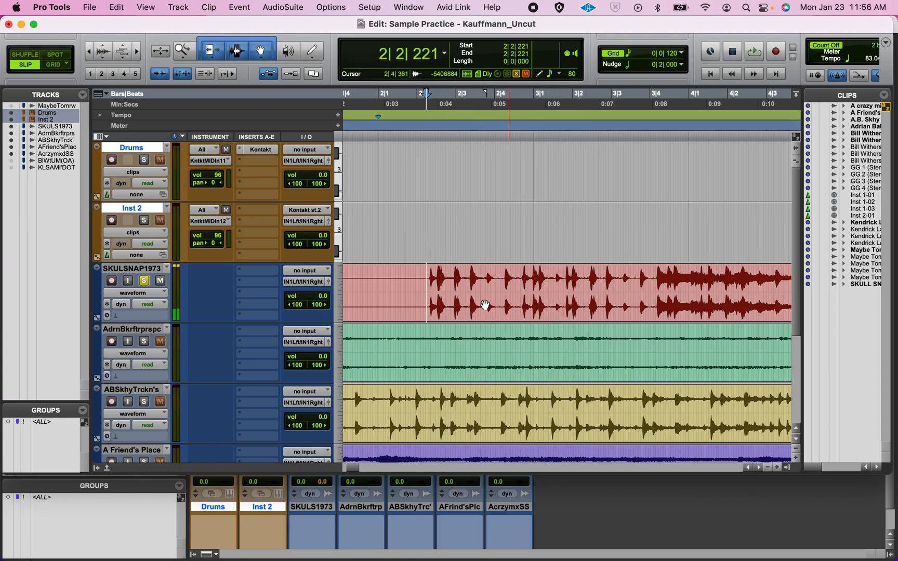
Split the SKULL SNAPS clip at the second drum hit (2|2|508) and audition the part after the split
{"action": "left_click", "coordinate": [433, 279]}
{"action": "left_click", "coordinate": [438, 279]}
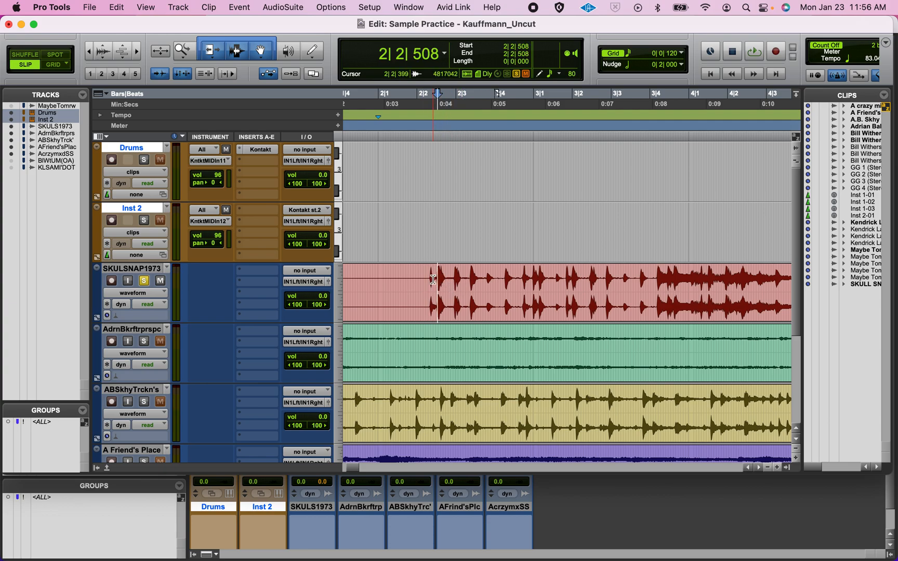
{"action": "key", "text": "super+e"}
{"action": "left_click", "coordinate": [466, 308]}
{"action": "key", "text": "space"}
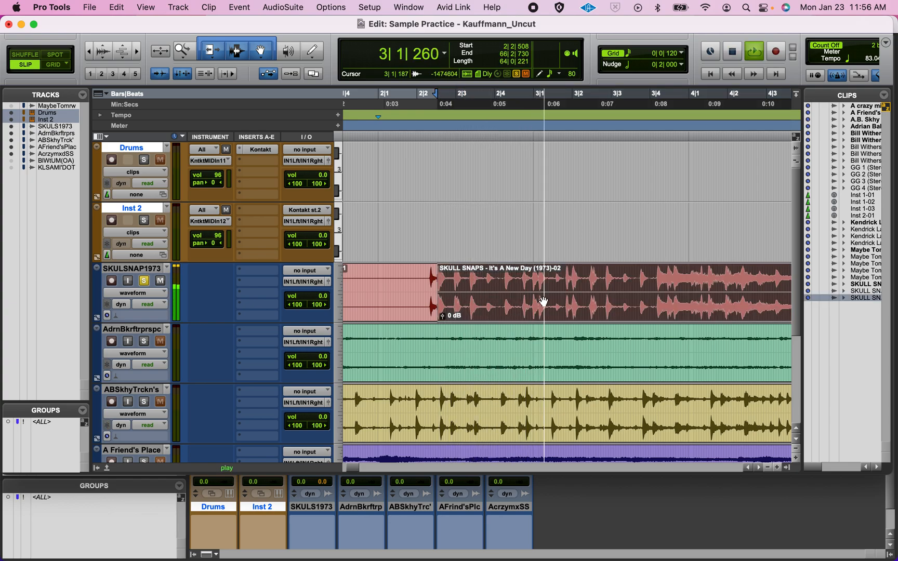
{"action": "key", "text": "space"}
Split the drum break again at 3|2|008 to isolate a short loop clip, and audition that clip
{"action": "left_click", "coordinate": [567, 284]}
{"action": "left_click", "coordinate": [573, 289]}
{"action": "key", "text": "super+e"}
{"action": "left_click", "coordinate": [529, 314]}
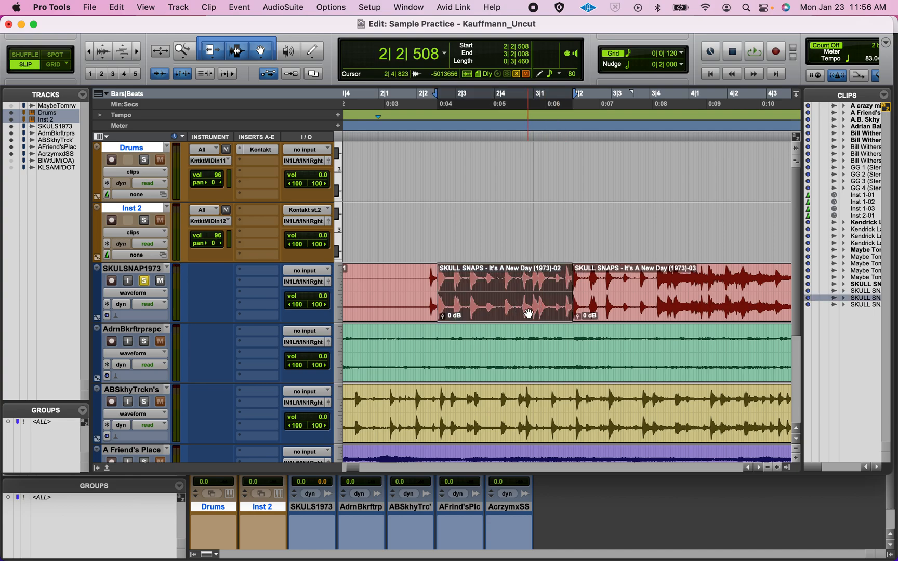
{"action": "key", "text": "space"}
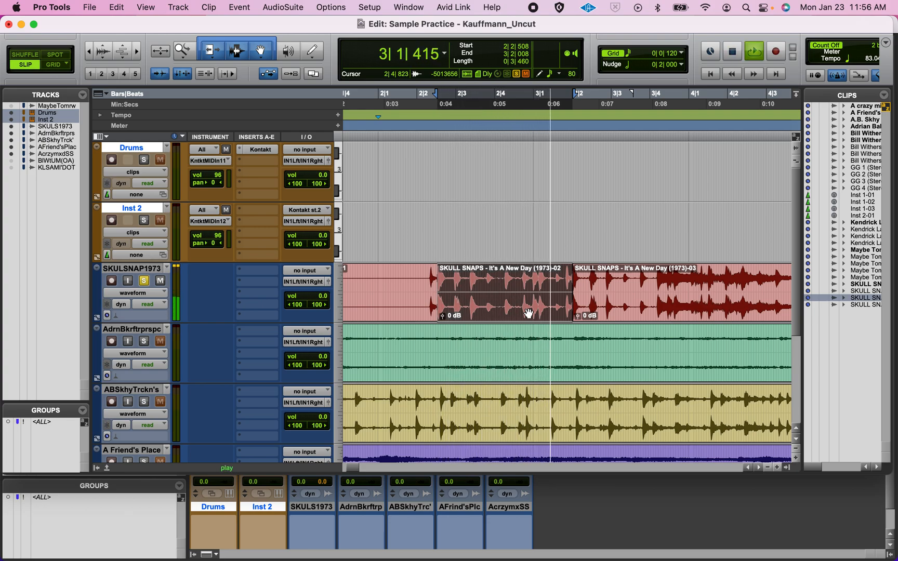
{"action": "key", "text": "space"}
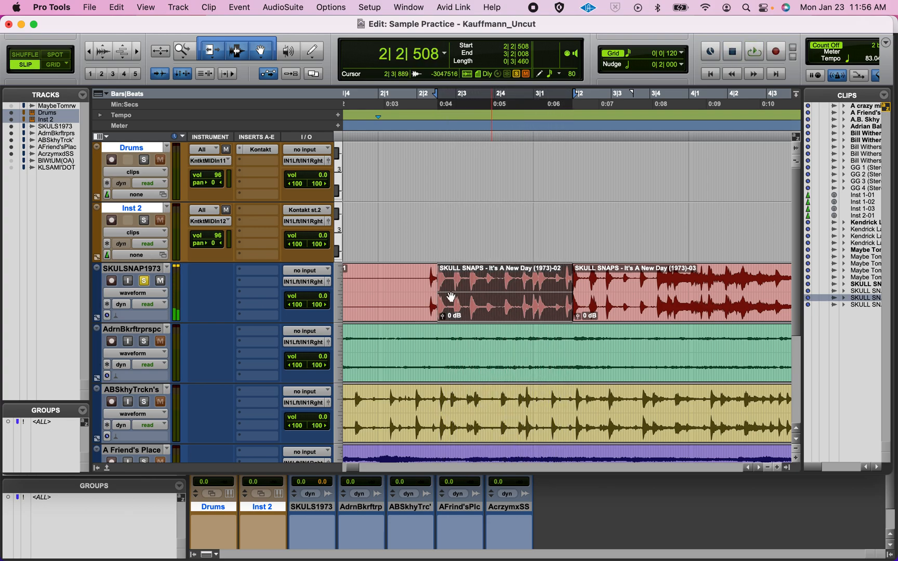
Delete the lead-in clip before the loop and move the isolated loop clip to the session start at 1|1|000
{"action": "left_click", "coordinate": [396, 282]}
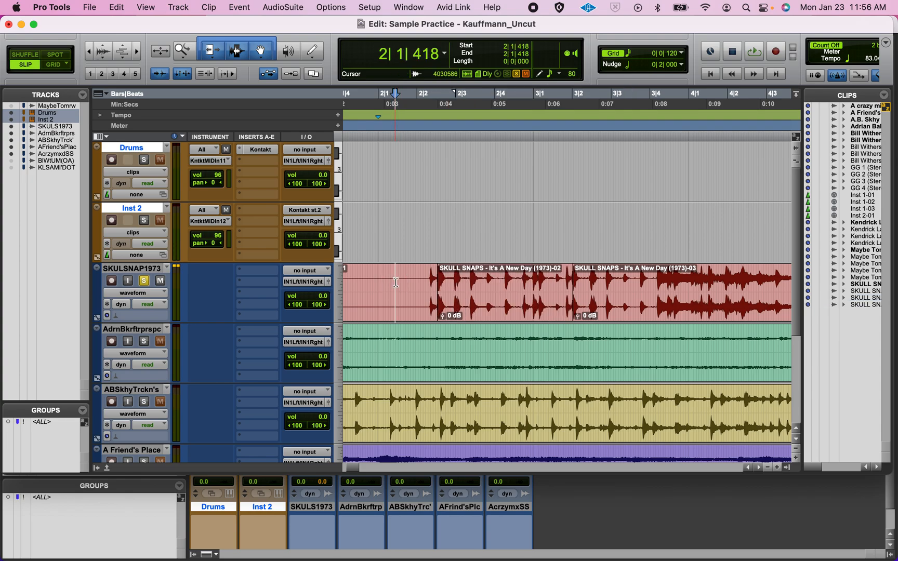
{"action": "left_click", "coordinate": [404, 303]}
{"action": "key", "text": "Delete"}
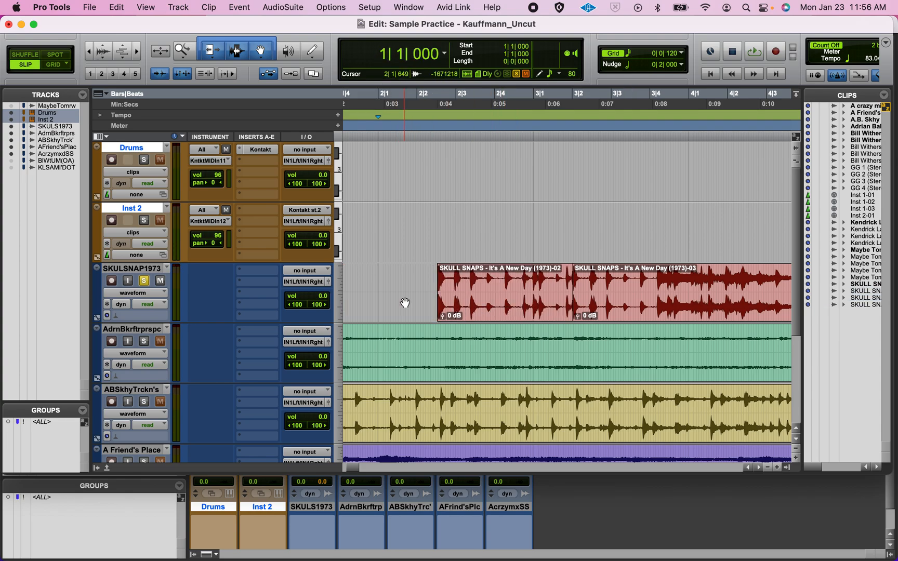
{"action": "left_click_drag", "start_coordinate": [473, 314], "coordinate": [322, 301]}
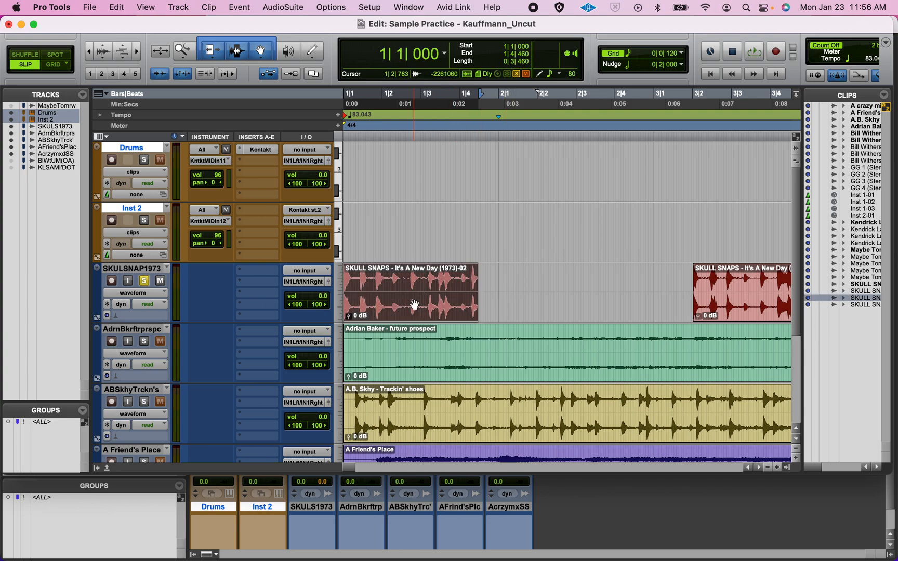
Export the isolated SKULL SNAPS loop clip as an interleaved 24-bit, 48 kHz WAV into a new Samples folder inside the session folder
{"action": "left_click", "coordinate": [885, 96]}
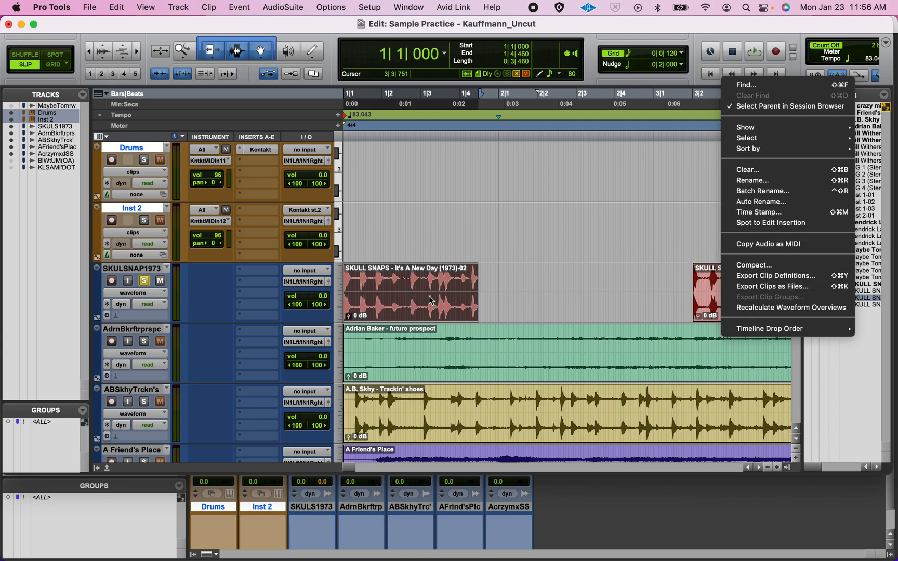
{"action": "left_click", "coordinate": [763, 288]}
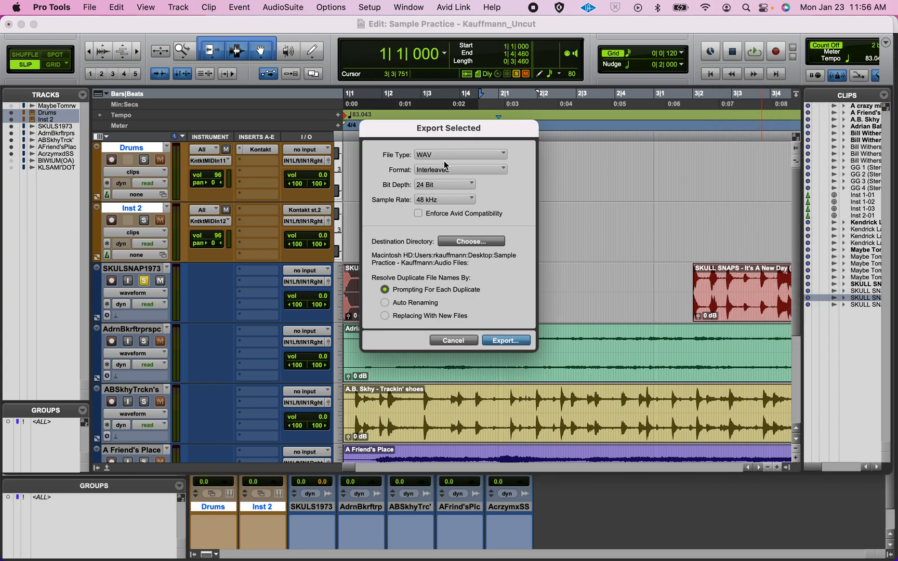
{"action": "left_click", "coordinate": [455, 242]}
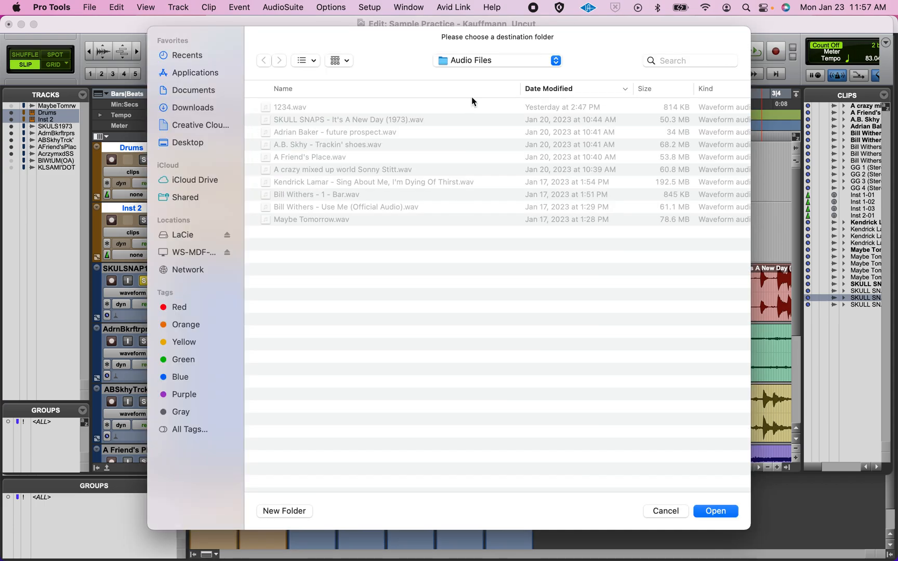
{"action": "left_click", "coordinate": [475, 58]}
{"action": "left_click", "coordinate": [473, 76]}
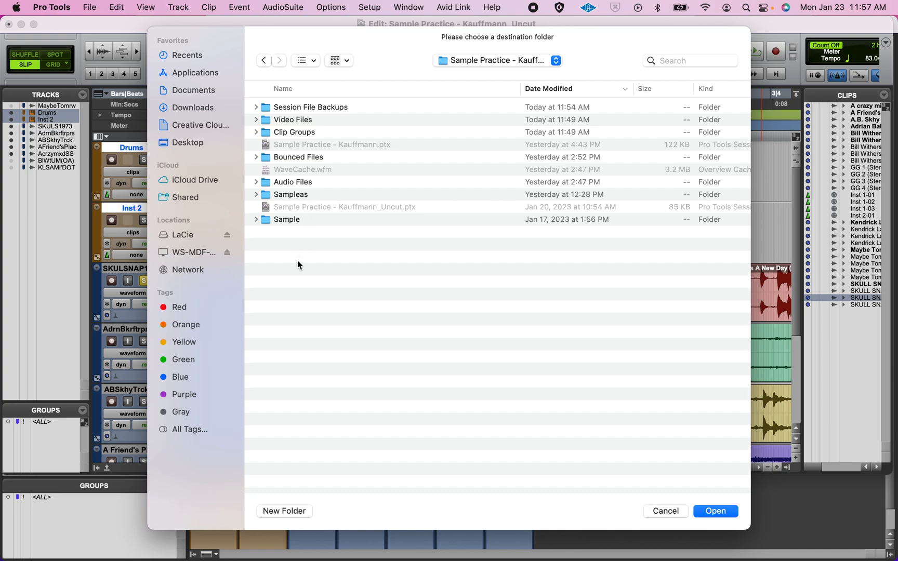
{"action": "left_click", "coordinate": [294, 507]}
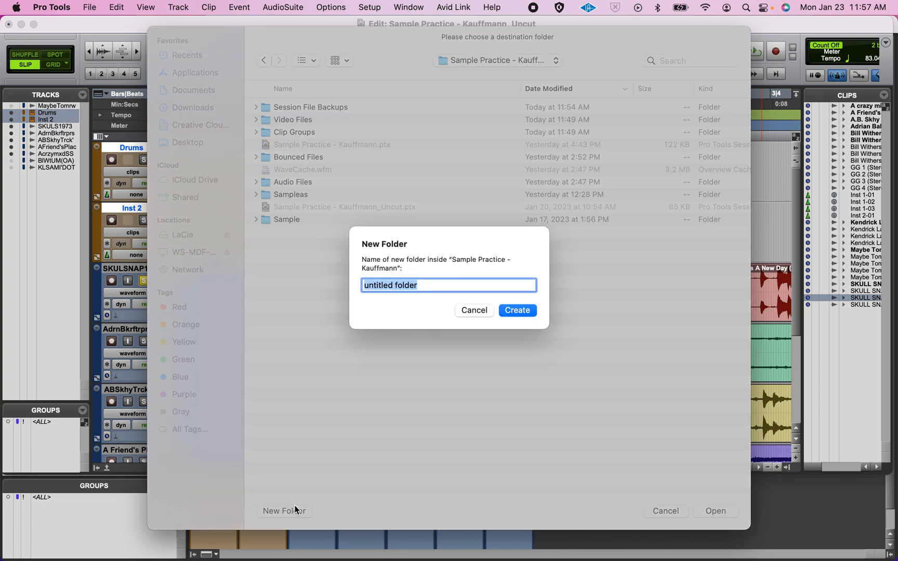
{"action": "type", "text": "Samples"}
{"action": "left_click", "coordinate": [517, 312]}
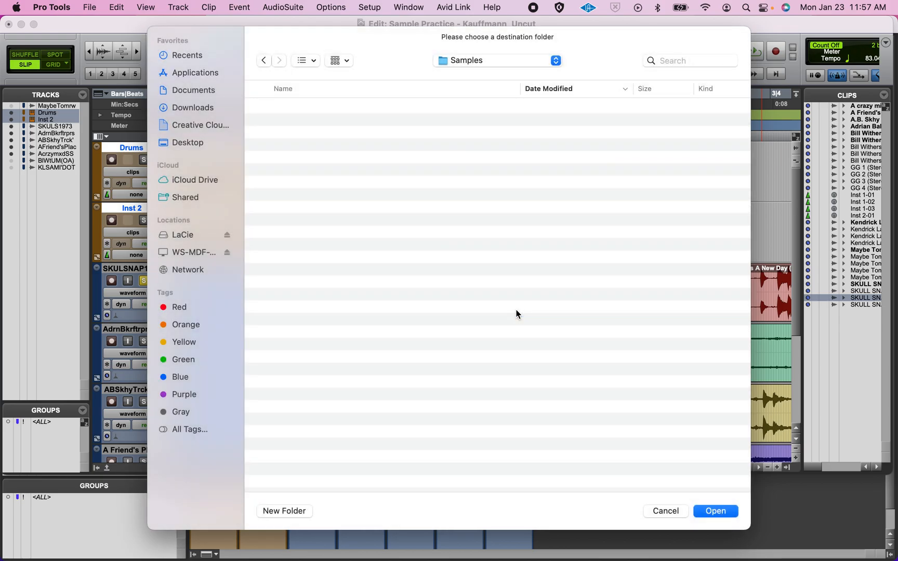
{"action": "left_click", "coordinate": [716, 511]}
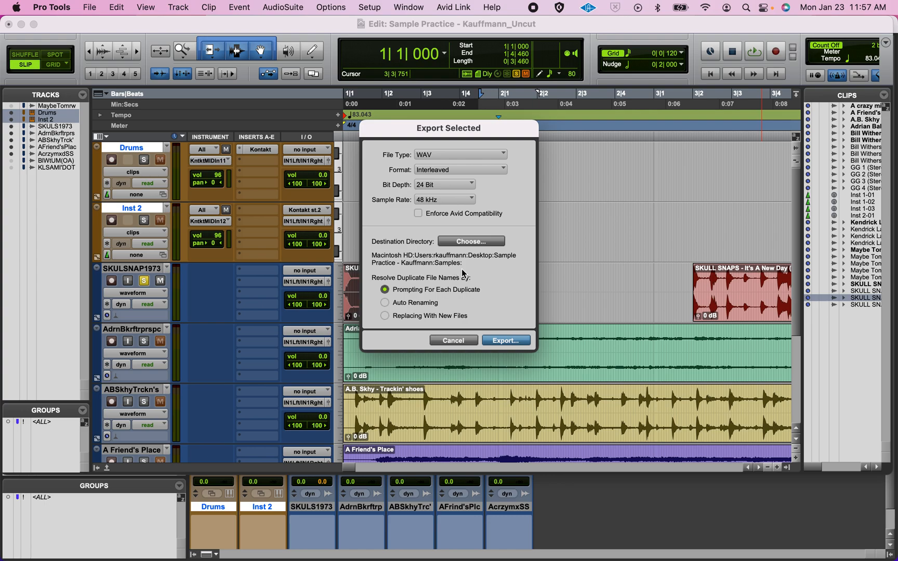
{"action": "left_click", "coordinate": [504, 341]}
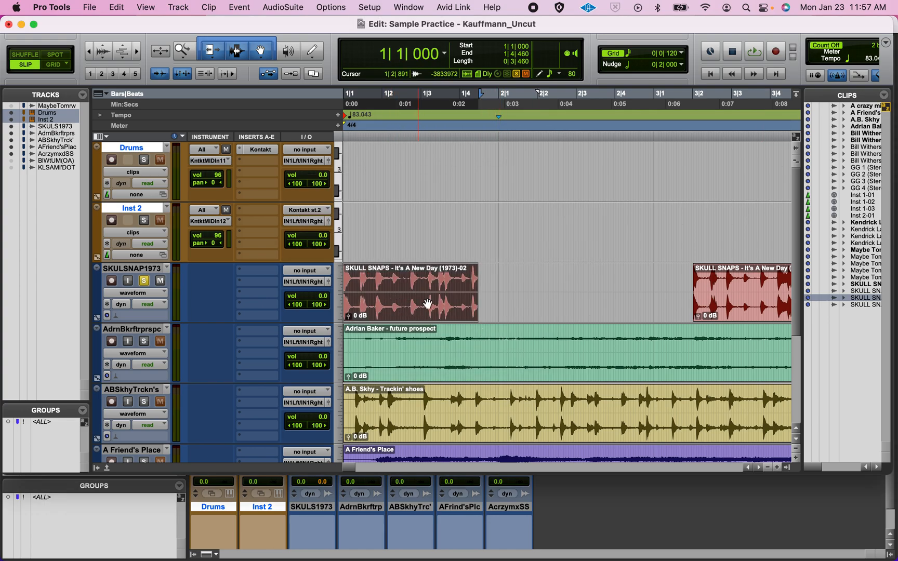
{"action": "left_click", "coordinate": [147, 284]}
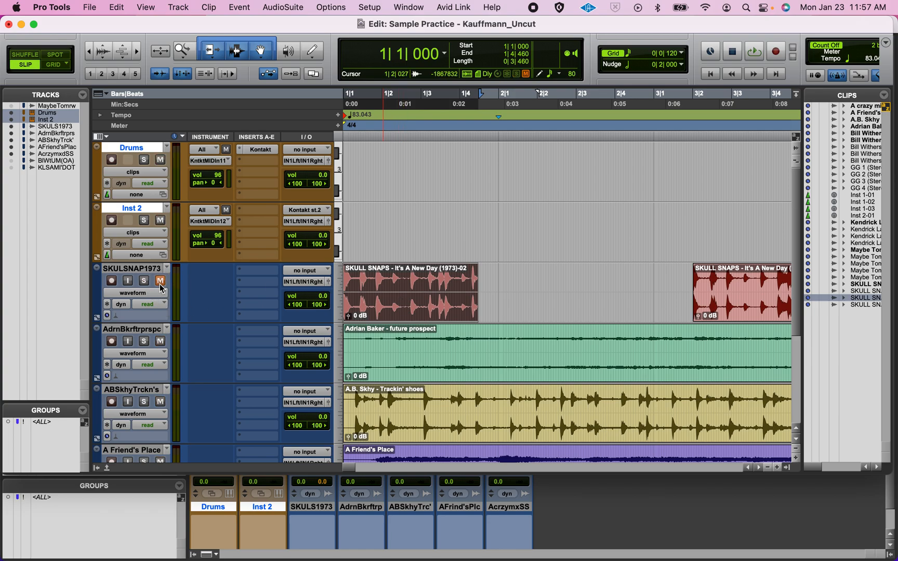
{"action": "left_click", "coordinate": [440, 374]}
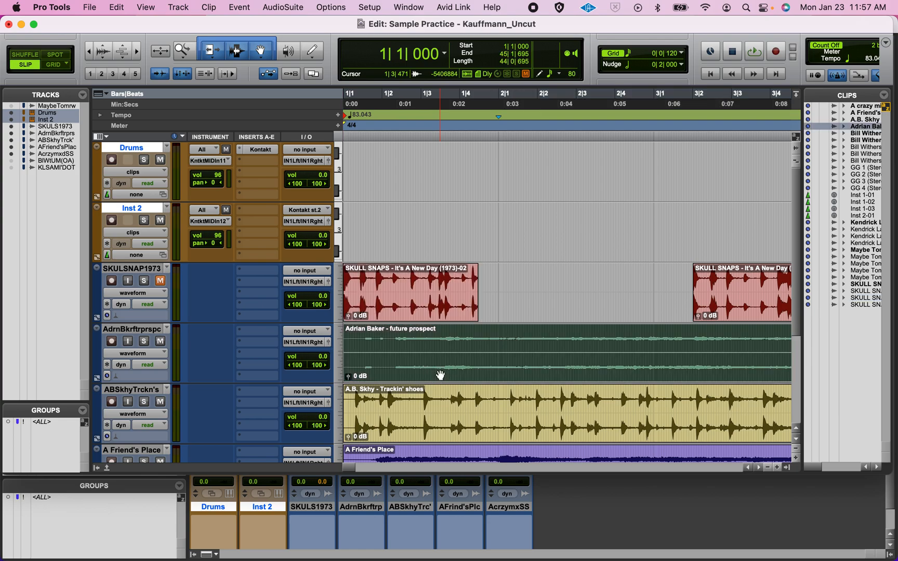
{"action": "key", "text": "super+bracketleft"}
{"action": "key", "text": "super+bracketleft"}
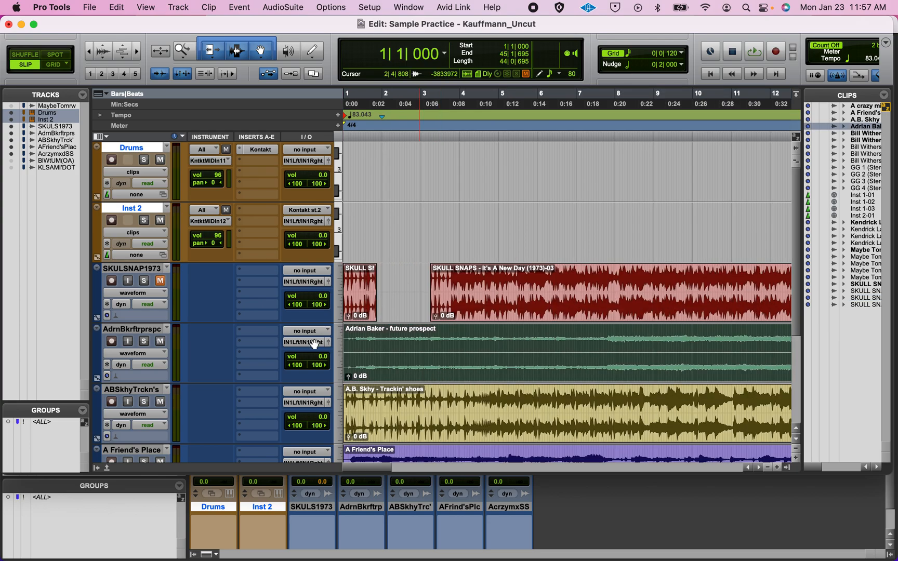
{"action": "left_click", "coordinate": [144, 343]}
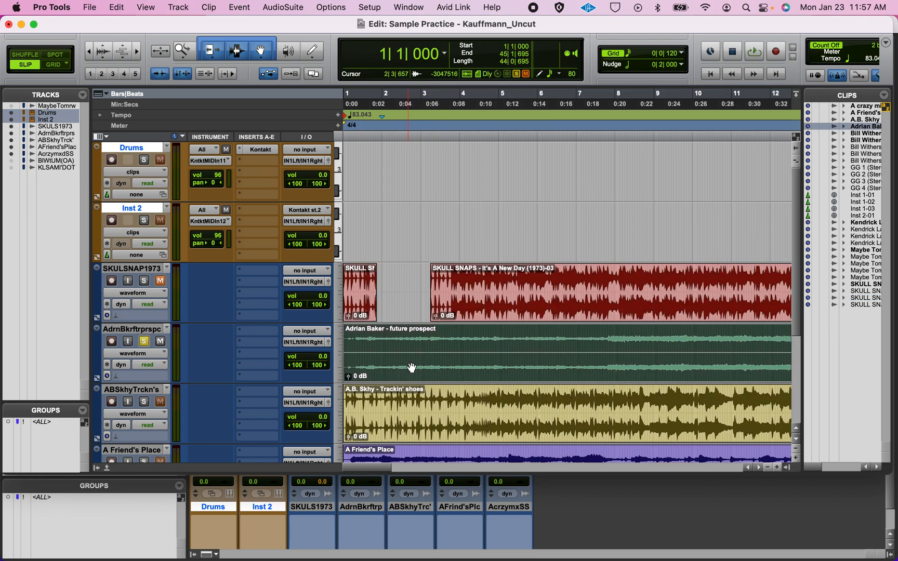
{"action": "key", "text": "space"}
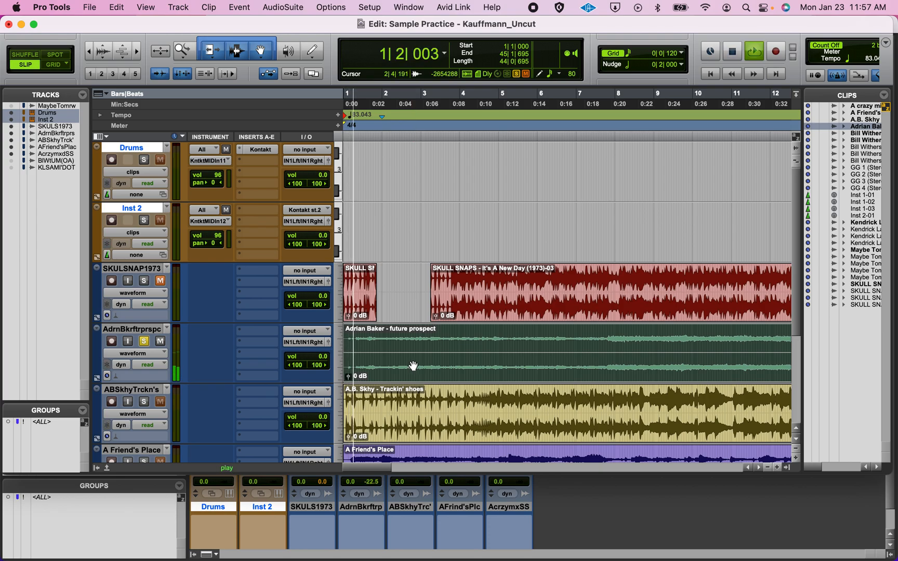
{"action": "key", "text": "space"}
{"action": "left_click", "coordinate": [352, 334]}
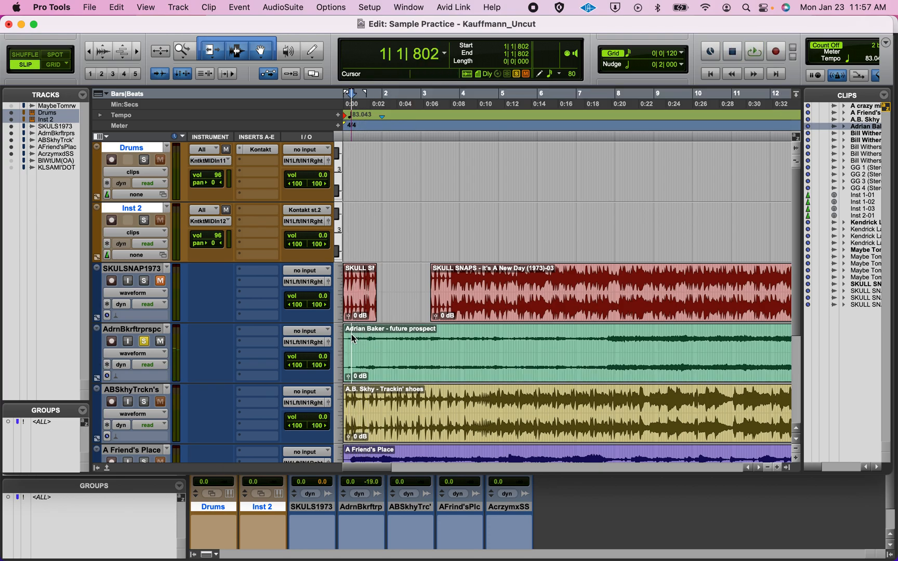
{"action": "key", "text": "Tab"}
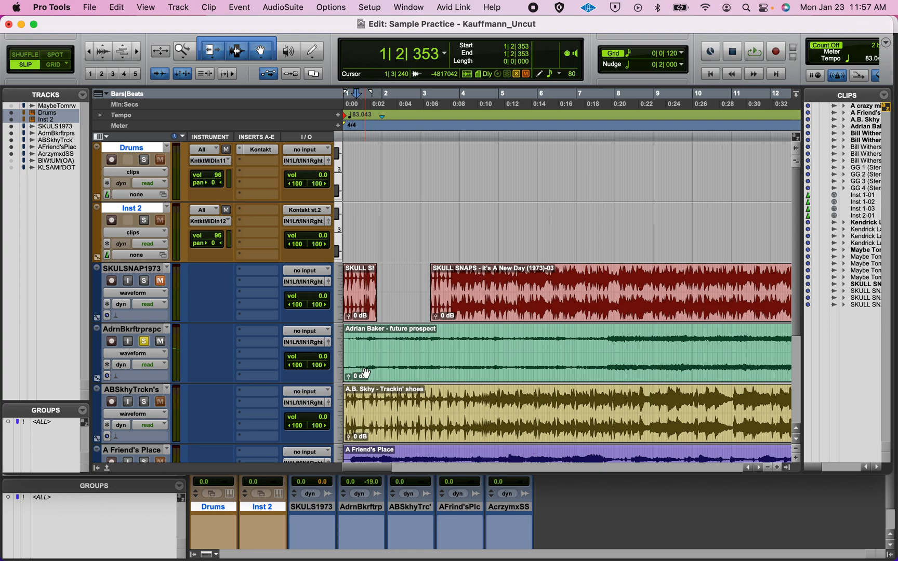
{"action": "key", "text": "space"}
{"action": "key", "text": "super+e"}
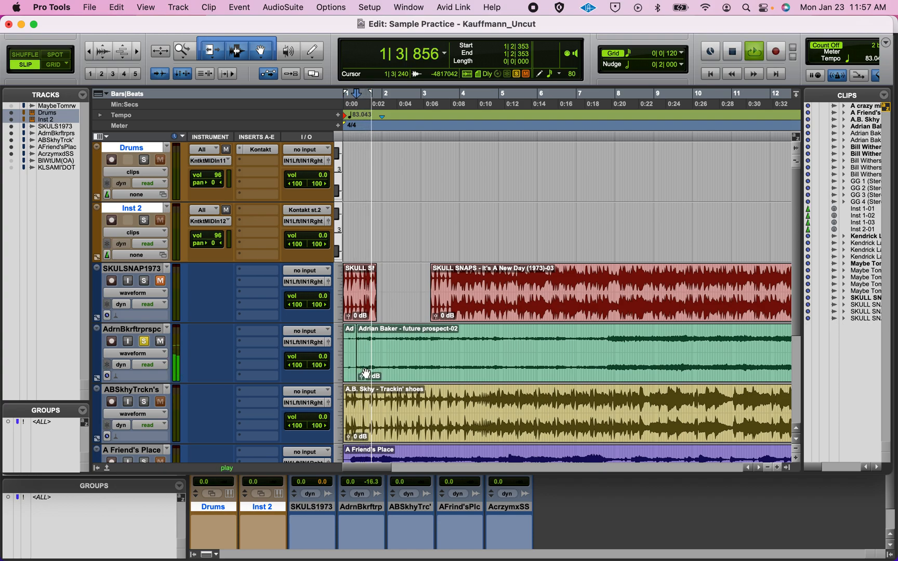
{"action": "left_click", "coordinate": [419, 351]}
{"action": "key", "text": "super+bracketright"}
{"action": "key", "text": "super+bracketright"}
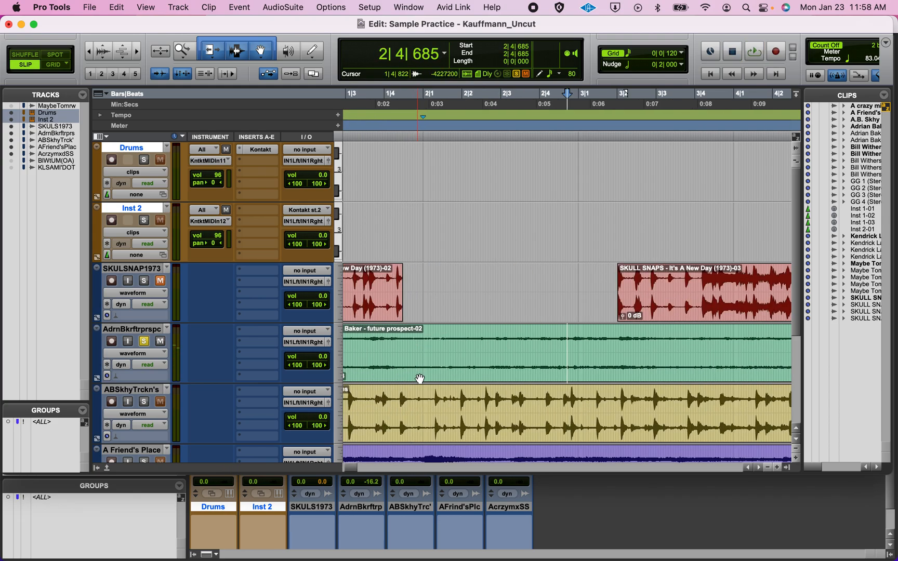
{"action": "left_click", "coordinate": [422, 371]}
{"action": "key", "text": "space"}
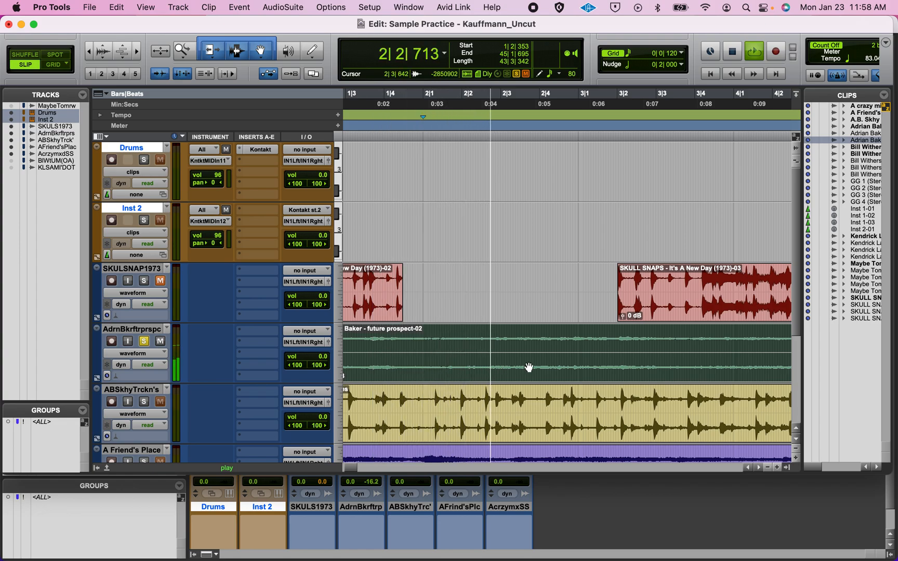
{"action": "key", "text": "space"}
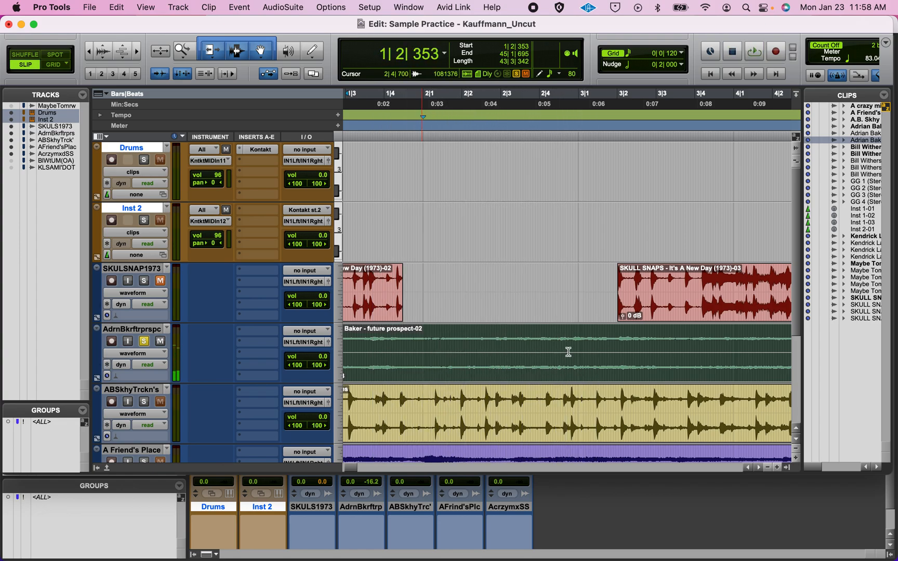
{"action": "left_click", "coordinate": [568, 343]}
{"action": "key", "text": "space"}
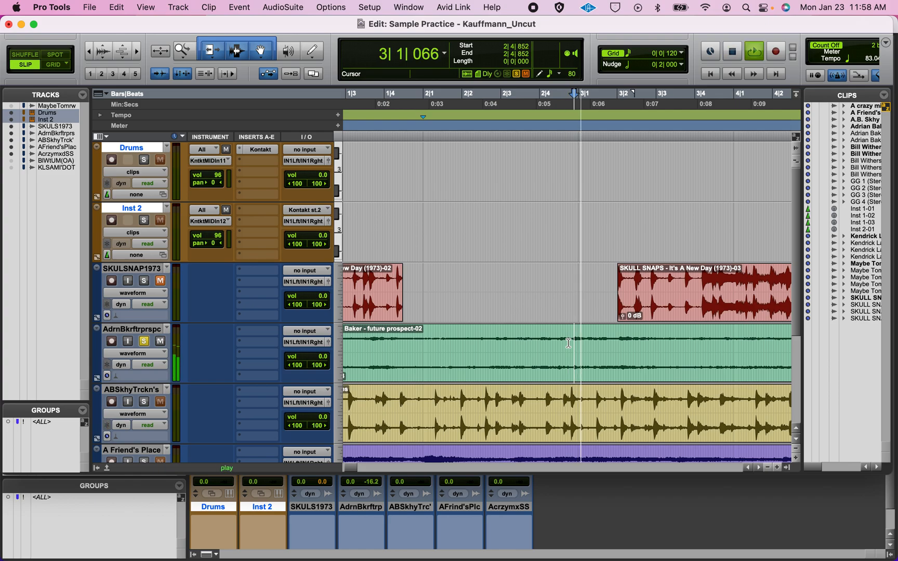
{"action": "key", "text": "space"}
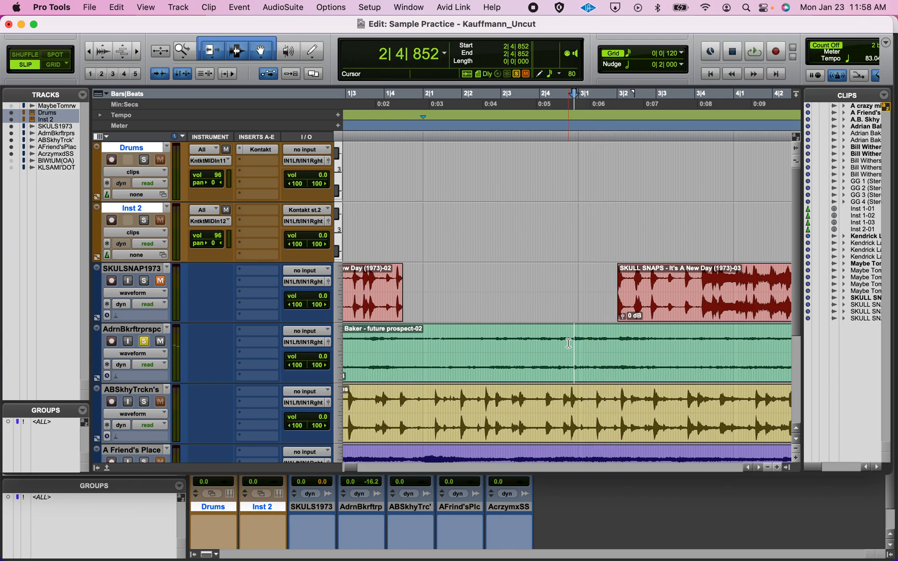
{"action": "key", "text": "super+e"}
{"action": "left_click", "coordinate": [516, 372]}
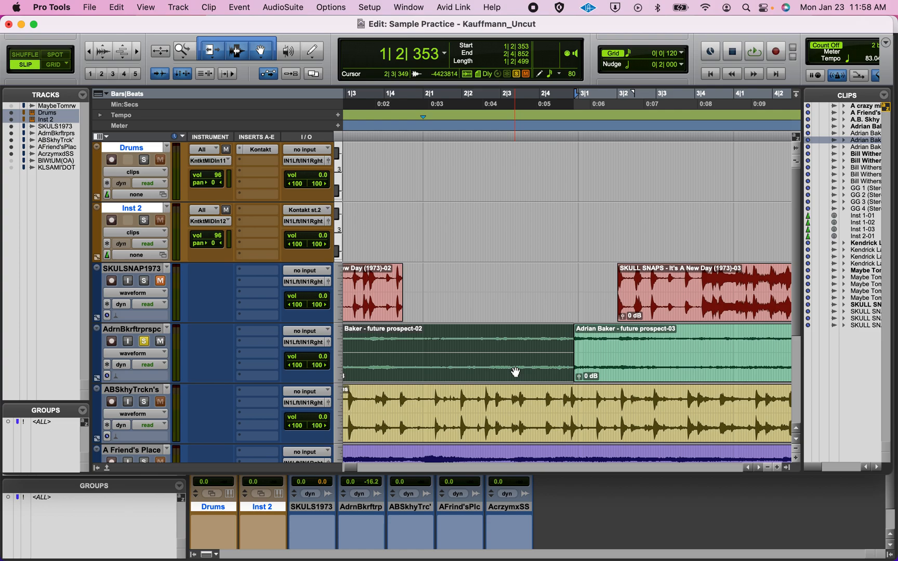
{"action": "key", "text": "space"}
{"action": "scroll", "coordinate": [516, 372], "scroll_direction": "down", "scroll_amount": 3}
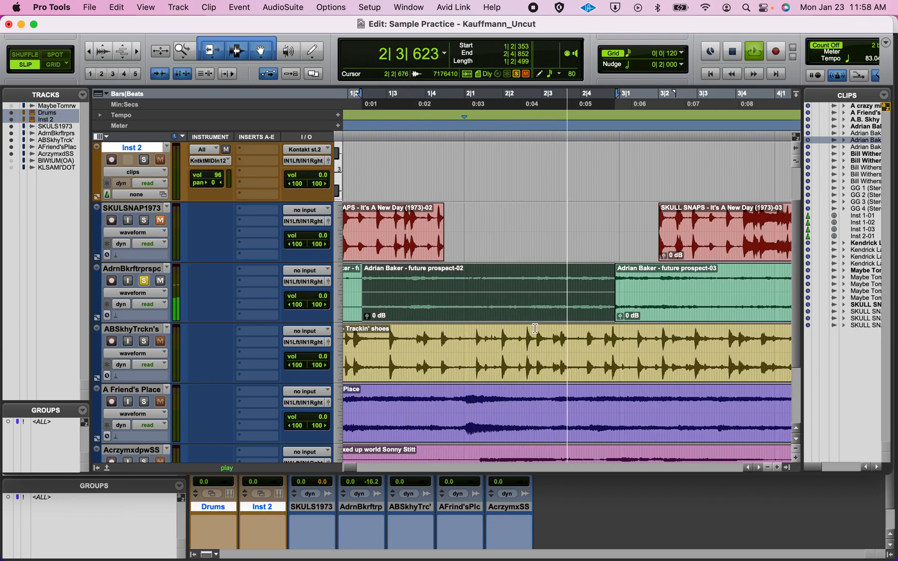
{"action": "left_click", "coordinate": [655, 297]}
{"action": "key", "text": "space"}
{"action": "key", "text": "space"}
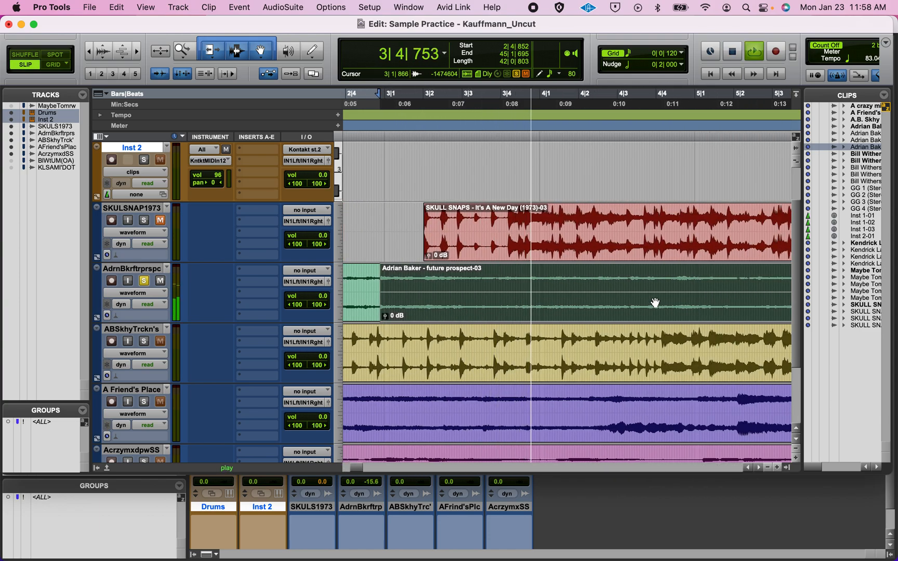
{"action": "key", "text": "space"}
{"action": "left_click", "coordinate": [628, 290]}
{"action": "key", "text": "space"}
{"action": "key", "text": "space"}
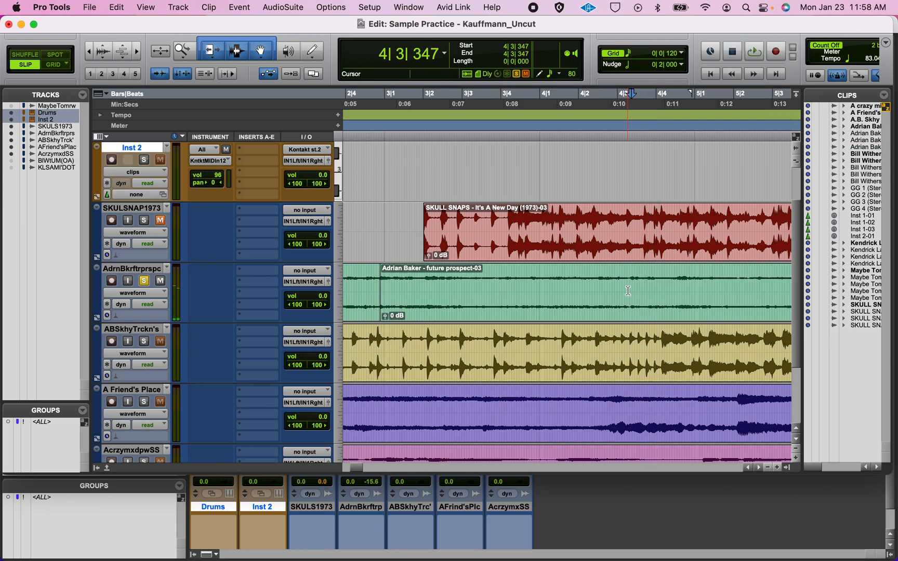
{"action": "key", "text": "super+e"}
{"action": "left_click", "coordinate": [579, 311]}
{"action": "key", "text": "super+bracketleft"}
{"action": "key", "text": "super+bracketleft"}
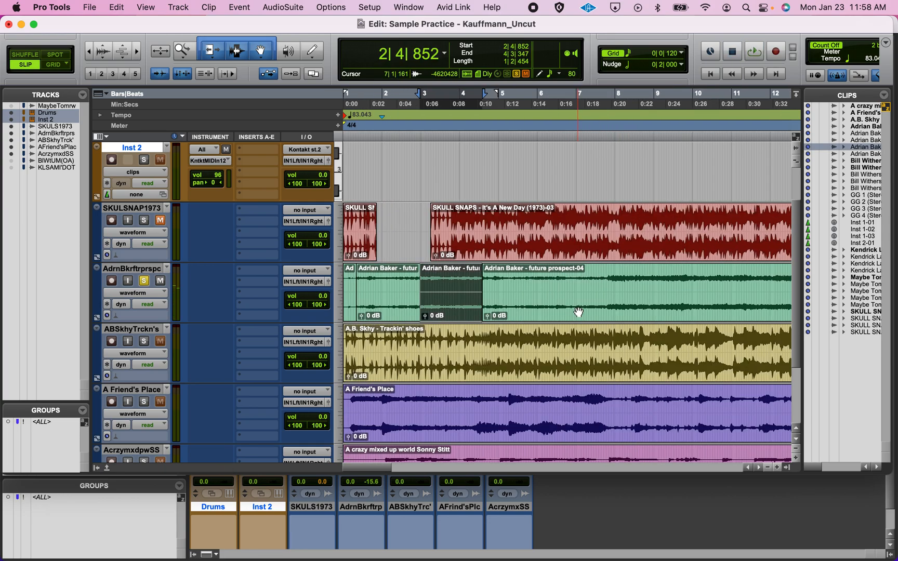
{"action": "left_click", "coordinate": [577, 307]}
{"action": "key", "text": "space"}
{"action": "key", "text": "space"}
{"action": "left_click", "coordinate": [593, 282]}
{"action": "key", "text": "space"}
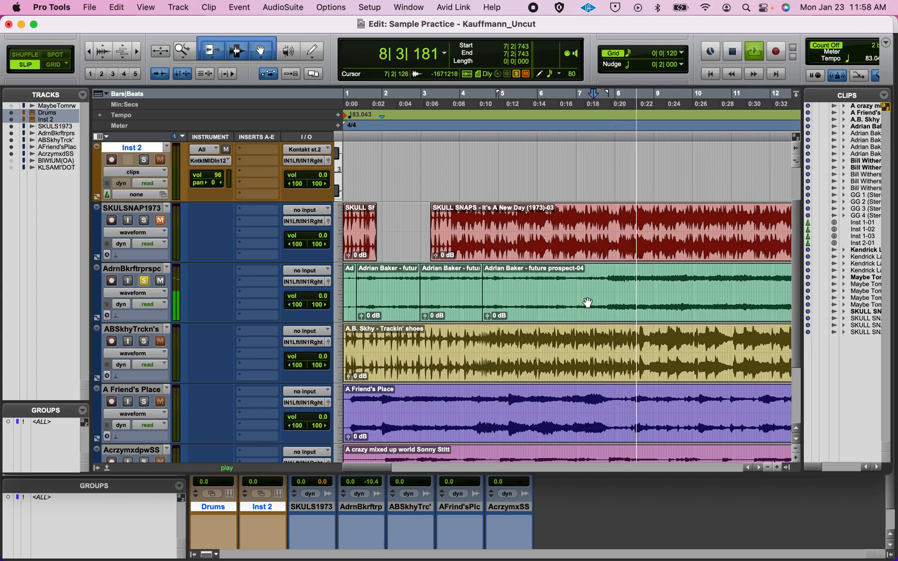
{"action": "key", "text": "space"}
{"action": "left_click", "coordinate": [605, 283]}
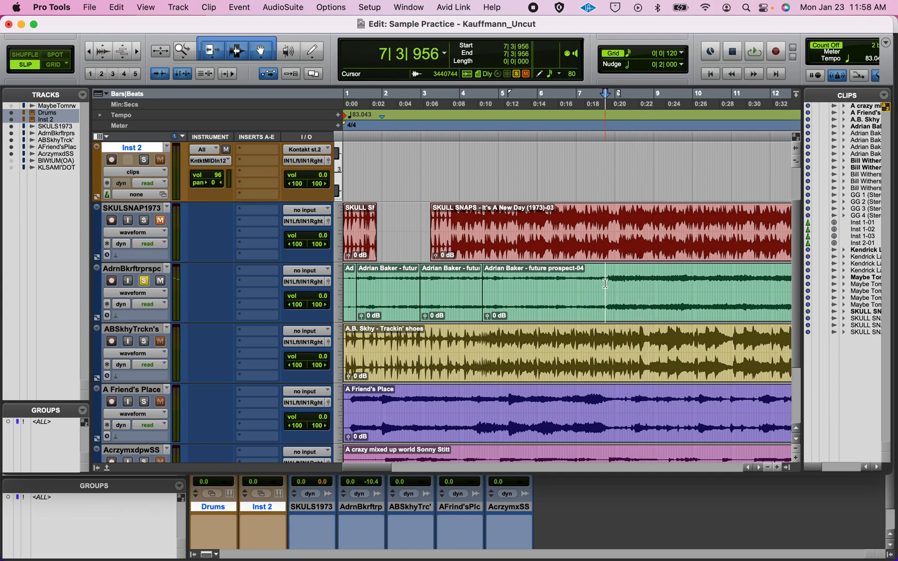
{"action": "key", "text": "Tab"}
{"action": "key", "text": "space"}
{"action": "key", "text": "space"}
{"action": "key", "text": "Tab"}
{"action": "key", "text": "space"}
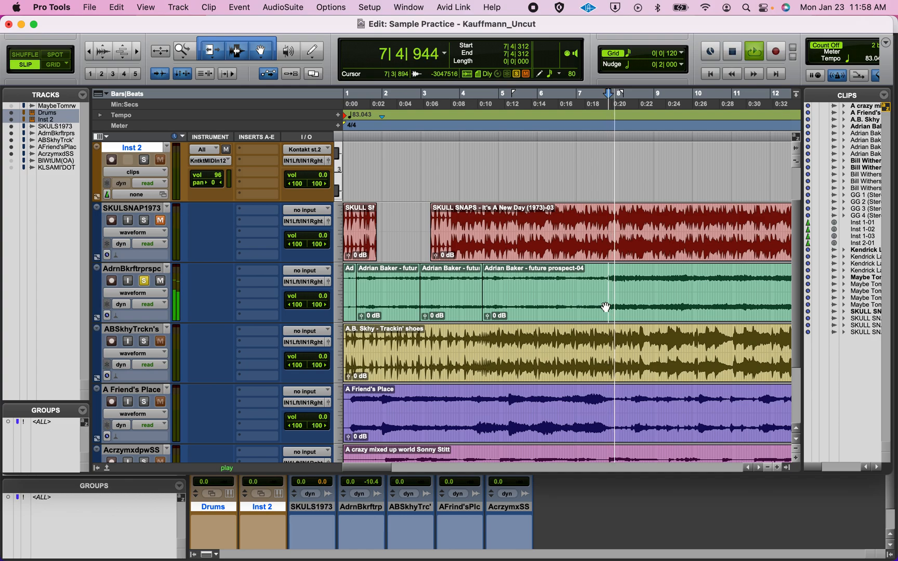
{"action": "key", "text": "super+e"}
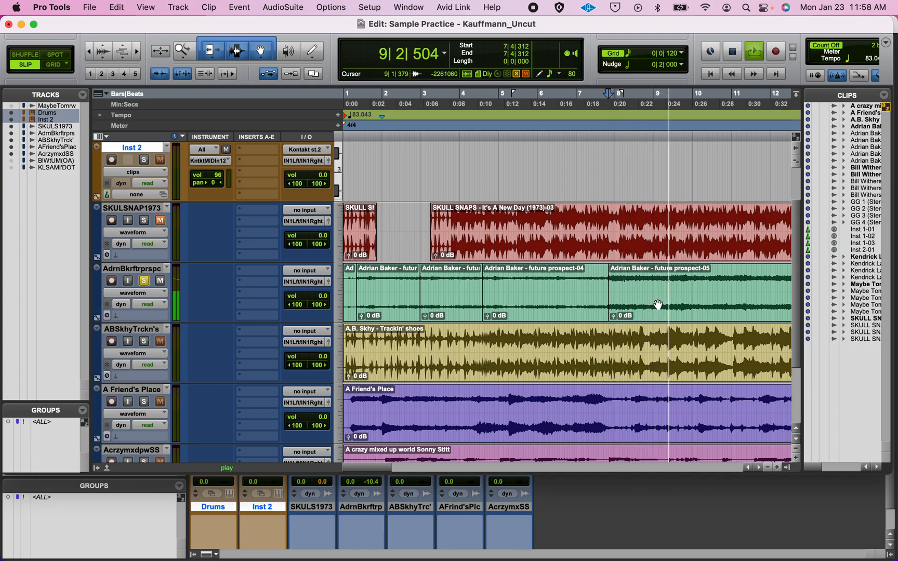
{"action": "left_click", "coordinate": [668, 290]}
{"action": "key", "text": "space"}
{"action": "key", "text": "Tab"}
{"action": "key", "text": "space"}
{"action": "key", "text": "super+e"}
{"action": "left_click", "coordinate": [641, 310]}
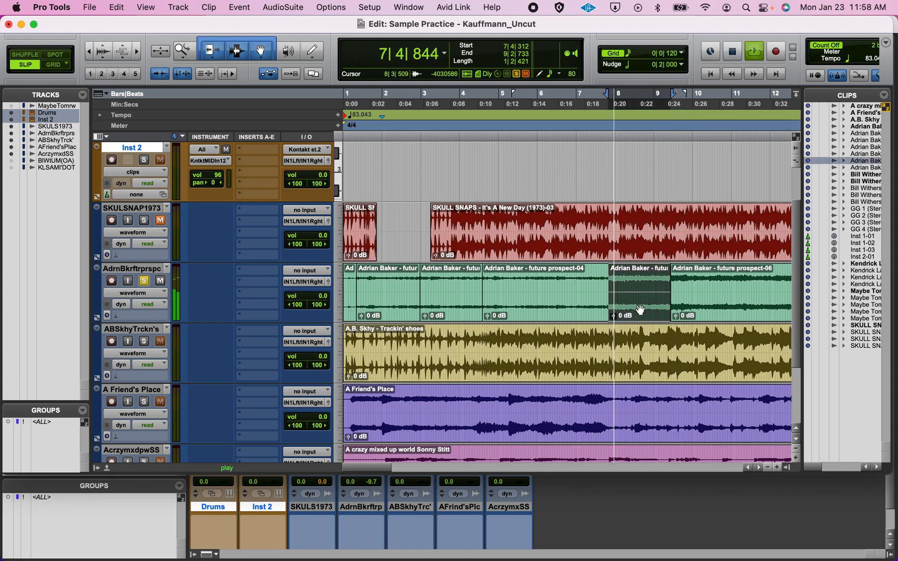
{"action": "key", "text": "space"}
Delete the Adrian Baker clip between 4|3|347 and 7|4|312, move the louder loop clip to 5|2|286, and audition it
{"action": "left_click", "coordinate": [566, 320]}
{"action": "key", "text": "Delete"}
{"action": "left_click_drag", "start_coordinate": [631, 303], "coordinate": [537, 305]}
{"action": "scroll", "coordinate": [536, 305], "scroll_direction": "down", "scroll_amount": 2}
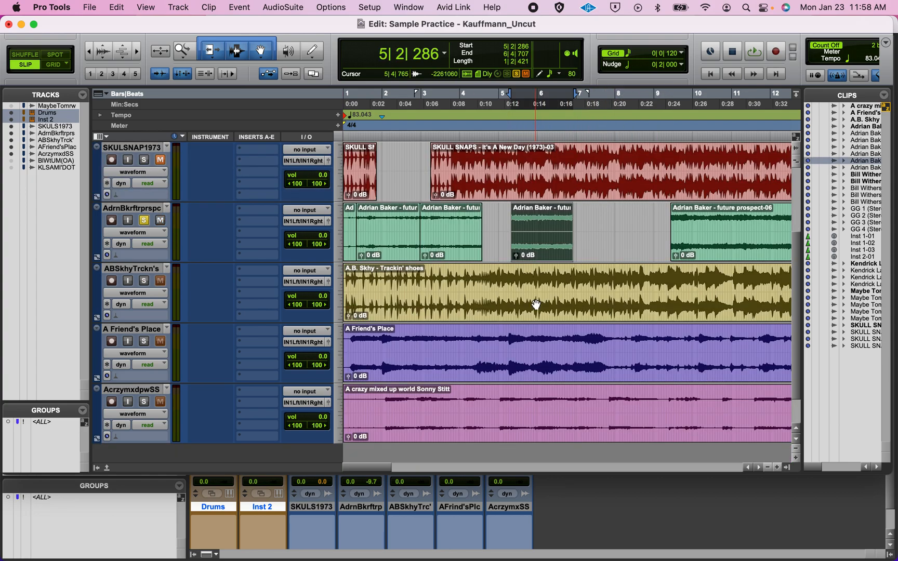
{"action": "key", "text": "space"}
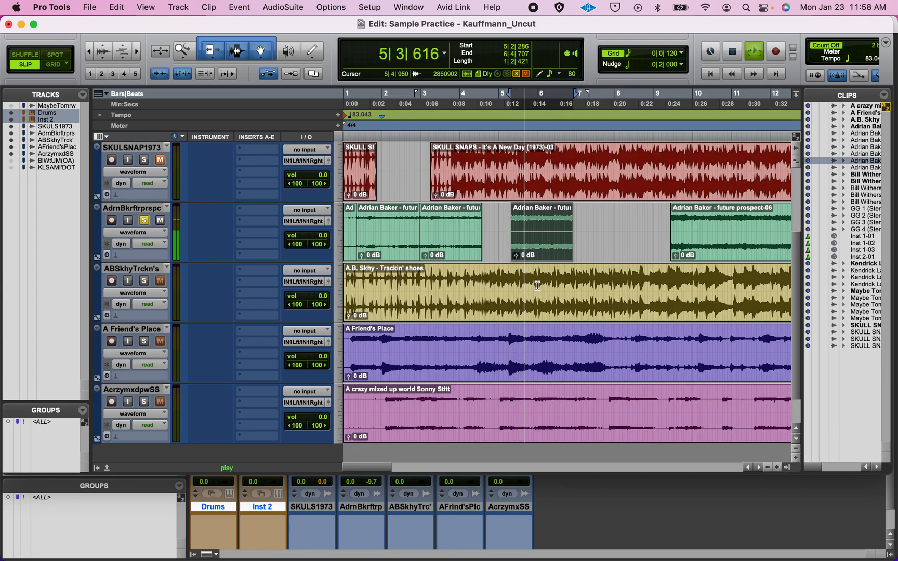
{"action": "key", "text": "space"}
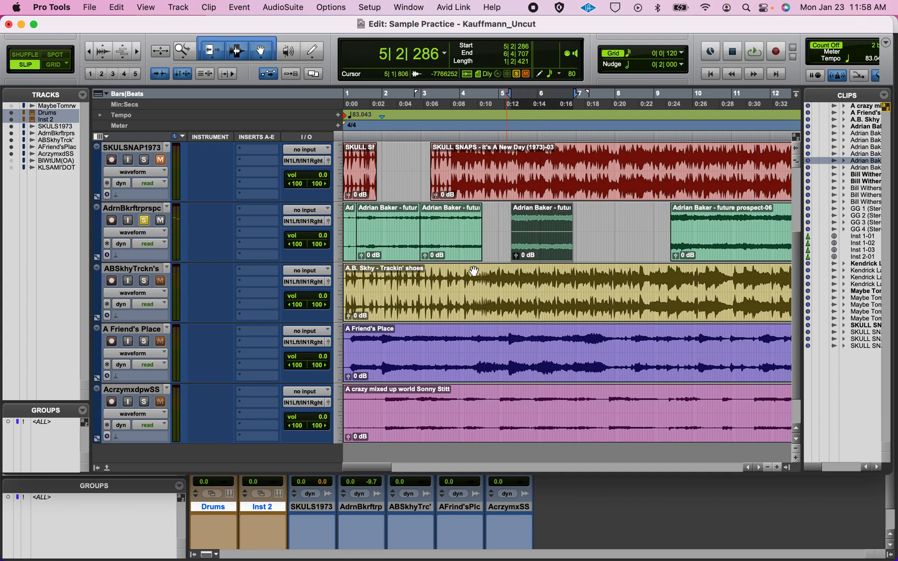
{"action": "left_click", "coordinate": [386, 259]}
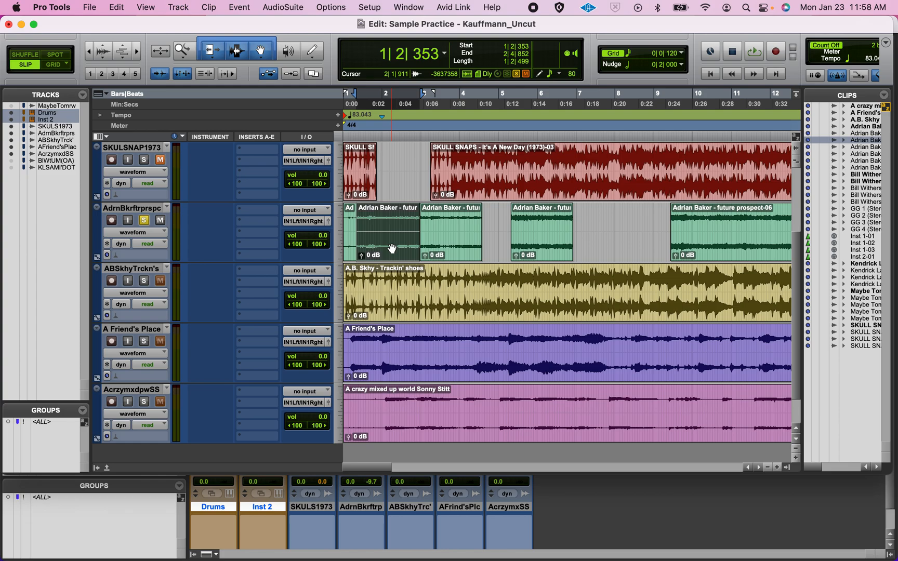
{"action": "double_click", "coordinate": [394, 248]}
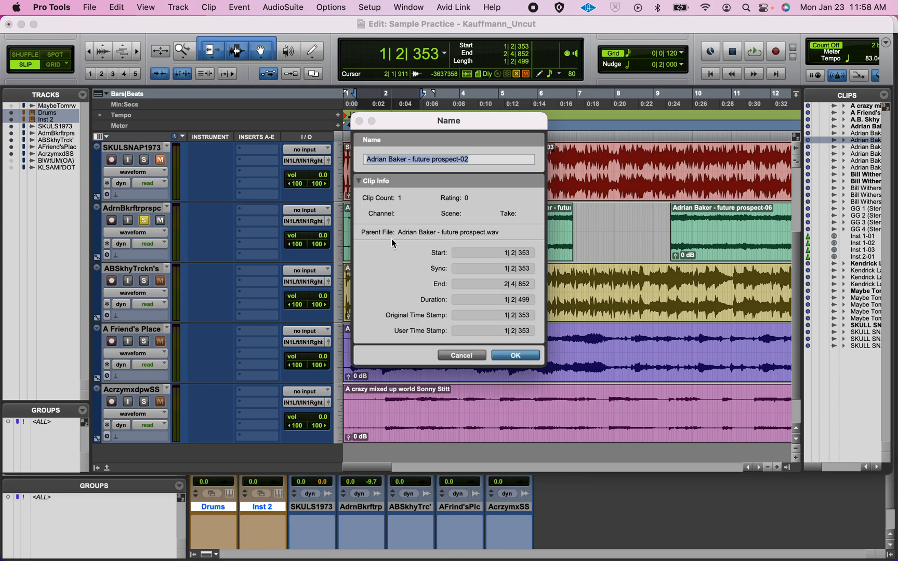
{"action": "left_click", "coordinate": [474, 156]}
{"action": "left_click_drag", "start_coordinate": [473, 156], "coordinate": [414, 159]}
{"action": "type", "text": "1"}
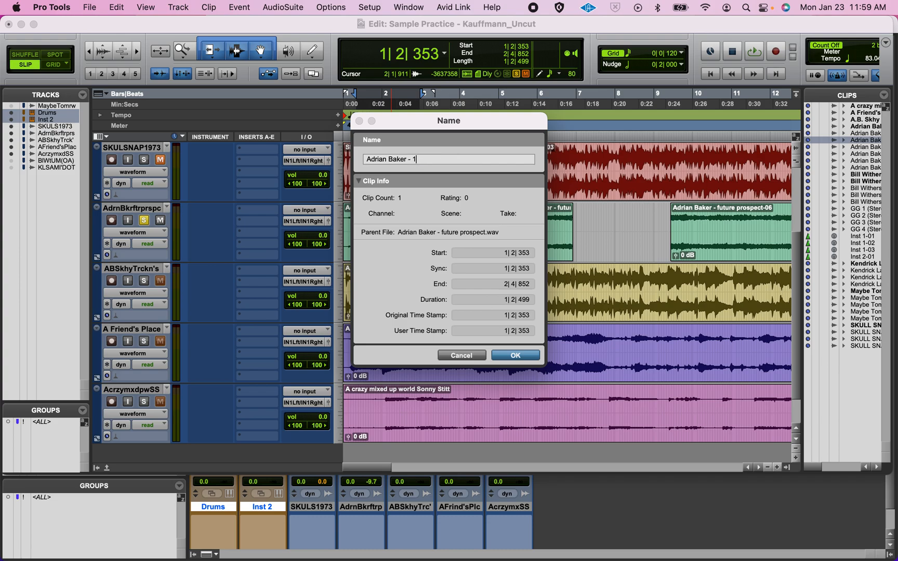
{"action": "left_click", "coordinate": [516, 356]}
{"action": "double_click", "coordinate": [460, 256]}
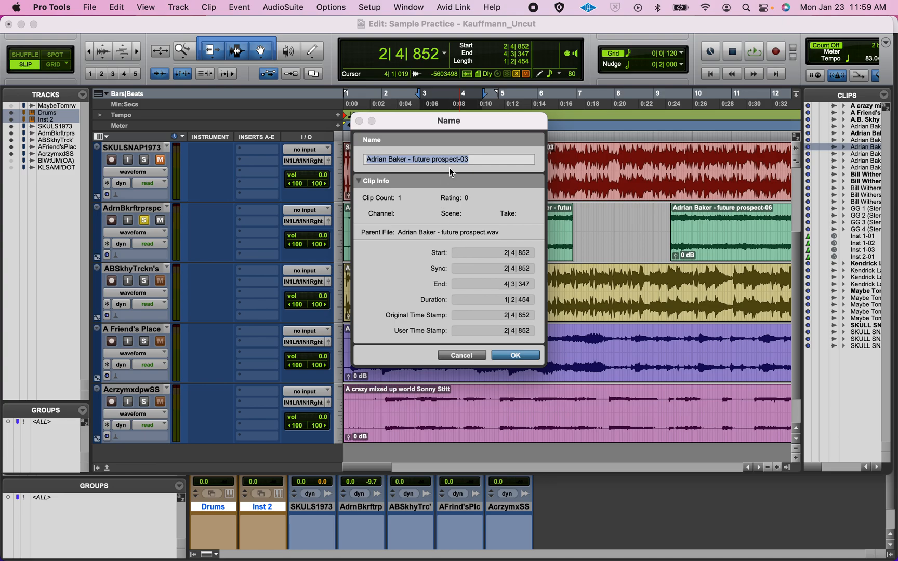
{"action": "left_click_drag", "start_coordinate": [475, 158], "coordinate": [412, 159]}
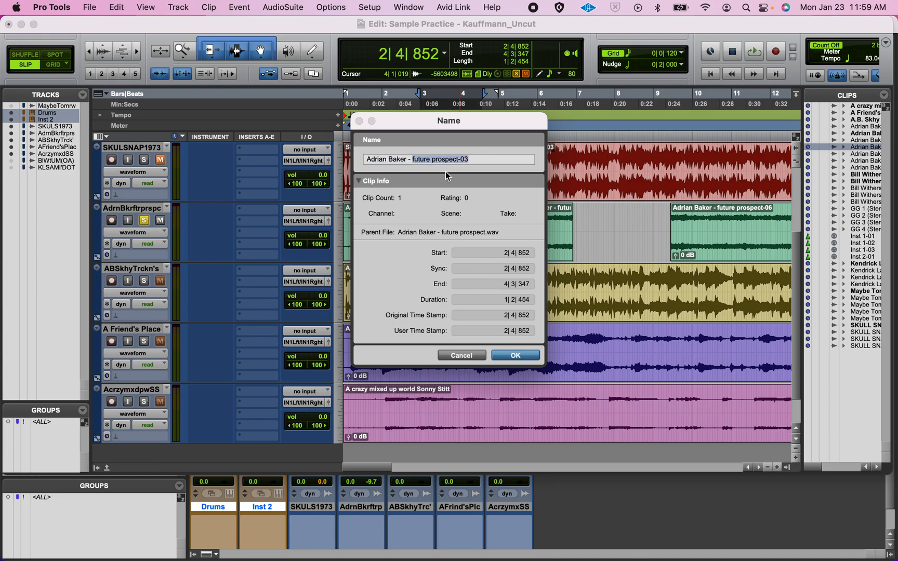
{"action": "type", "text": "AD 2"}
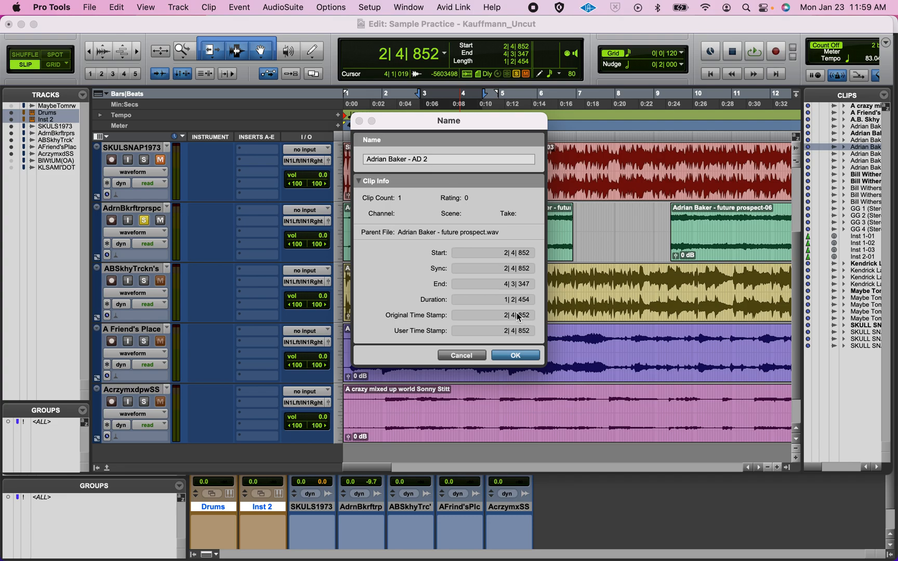
{"action": "left_click", "coordinate": [513, 356]}
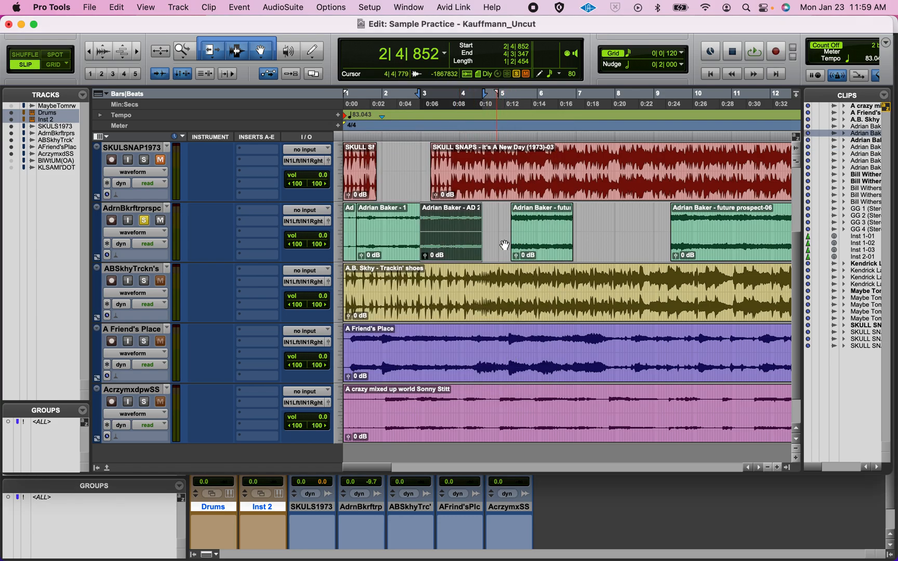
{"action": "double_click", "coordinate": [536, 250]}
{"action": "left_click_drag", "start_coordinate": [478, 157], "coordinate": [425, 158]}
{"action": "type", "text": "Adrian Baker - AD  - Lo"}
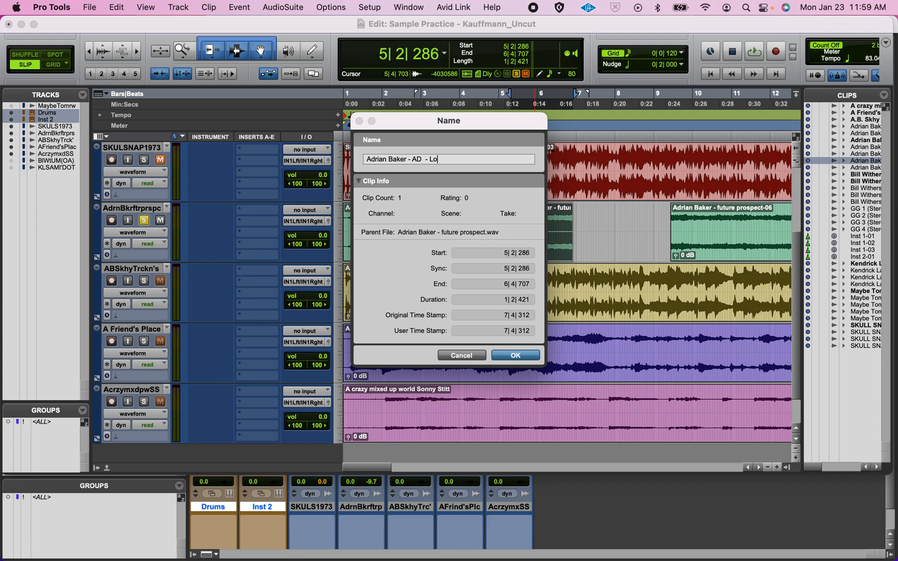
{"action": "key", "text": "Return"}
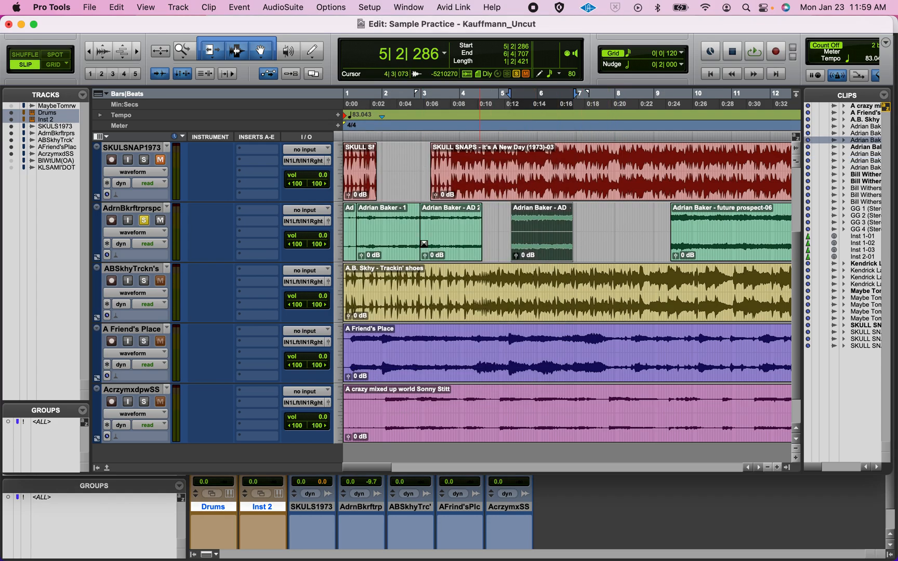
{"action": "left_click", "coordinate": [392, 238]}
{"action": "left_click", "coordinate": [465, 251], "text": "shift"}
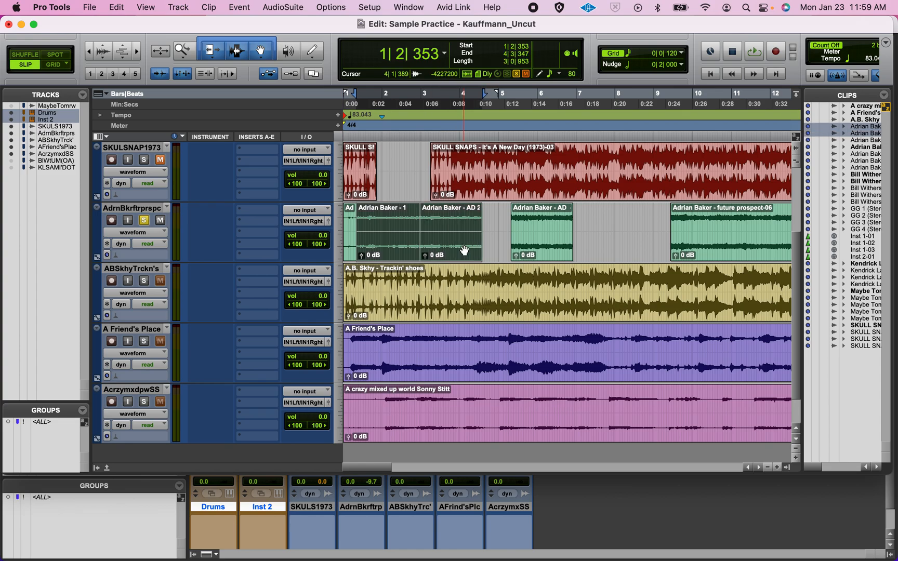
{"action": "left_click", "coordinate": [541, 247], "text": "shift"}
{"action": "left_click", "coordinate": [885, 96]}
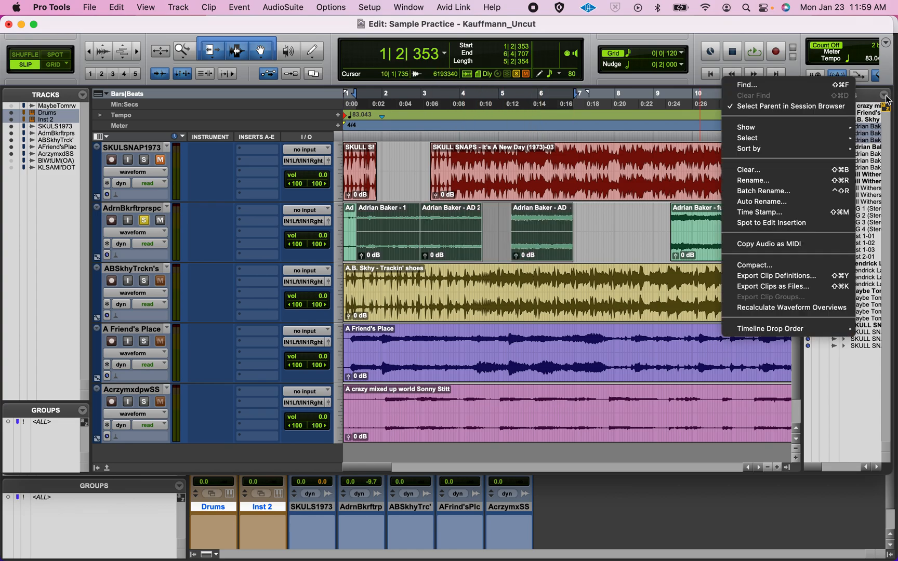
{"action": "left_click", "coordinate": [828, 285]}
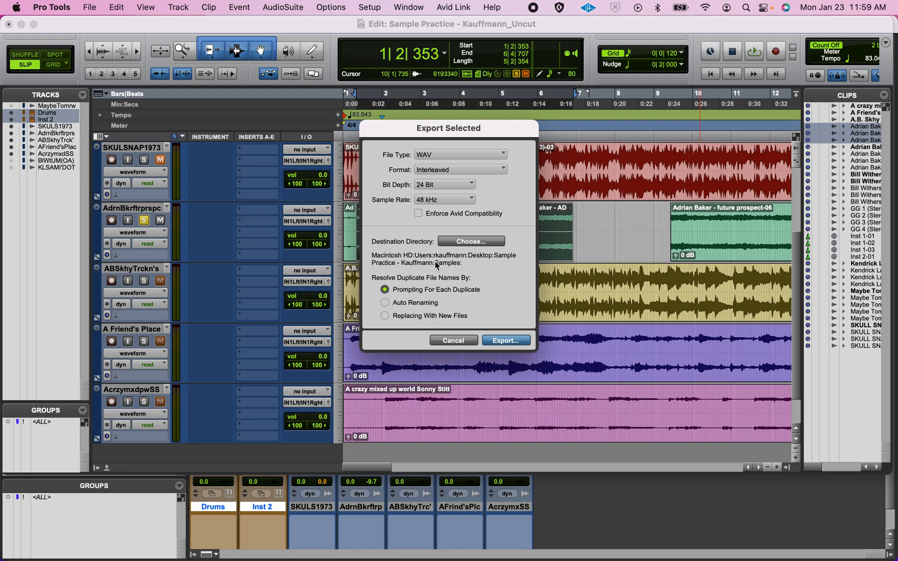
{"action": "left_click", "coordinate": [505, 340]}
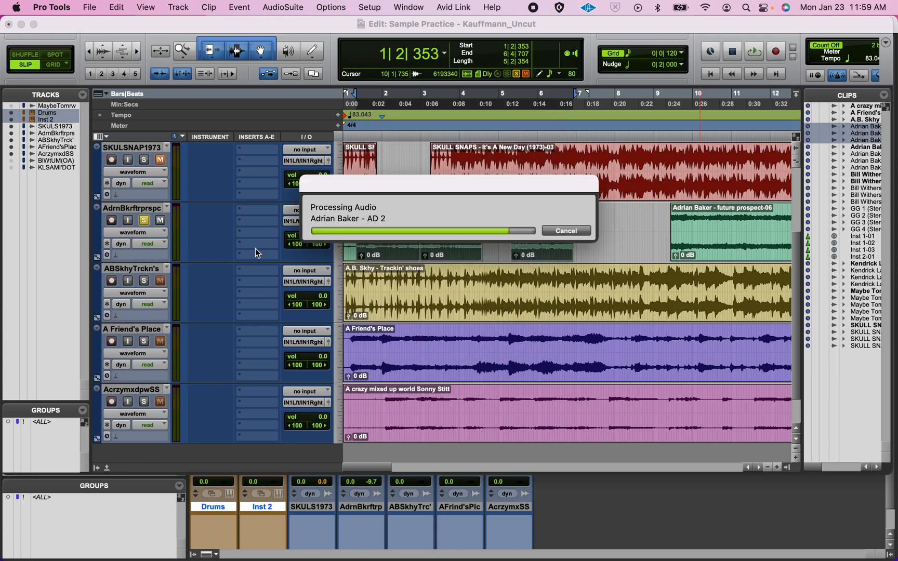
Unsolo and mute the Adrian Baker track, and briefly audition the A.B. Skhy track in solo
{"action": "left_click", "coordinate": [144, 220]}
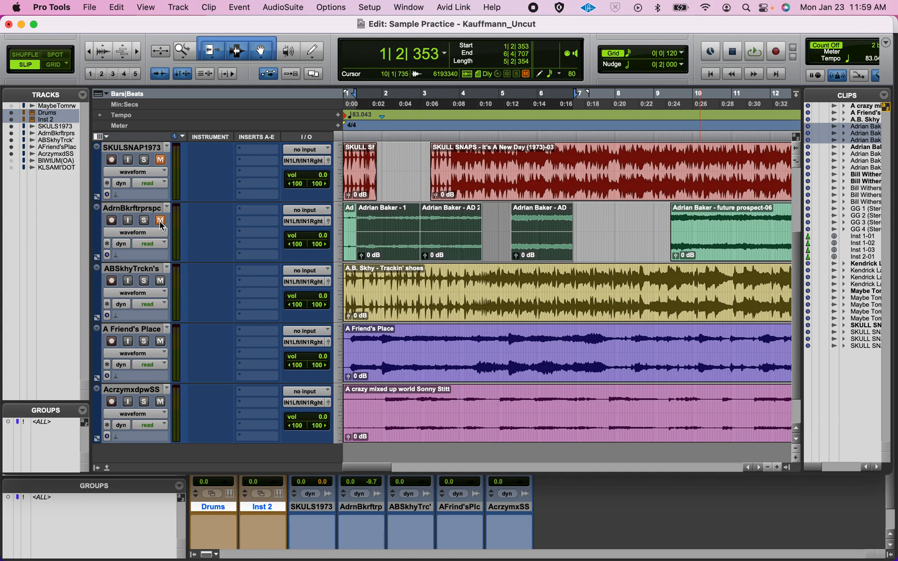
{"action": "left_click", "coordinate": [395, 310]}
{"action": "left_click", "coordinate": [144, 283]}
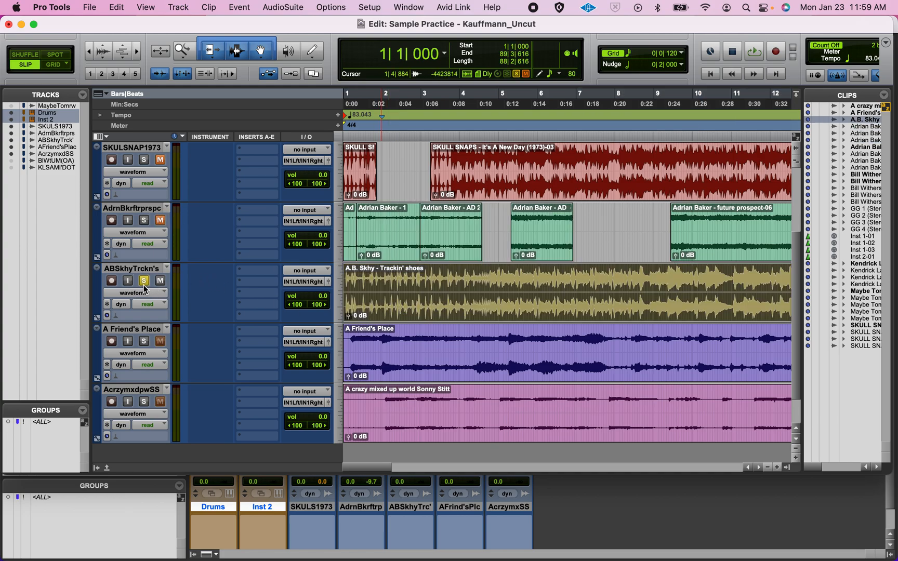
{"action": "key", "text": "space"}
{"action": "key", "text": "space"}
{"action": "left_click", "coordinate": [145, 284]}
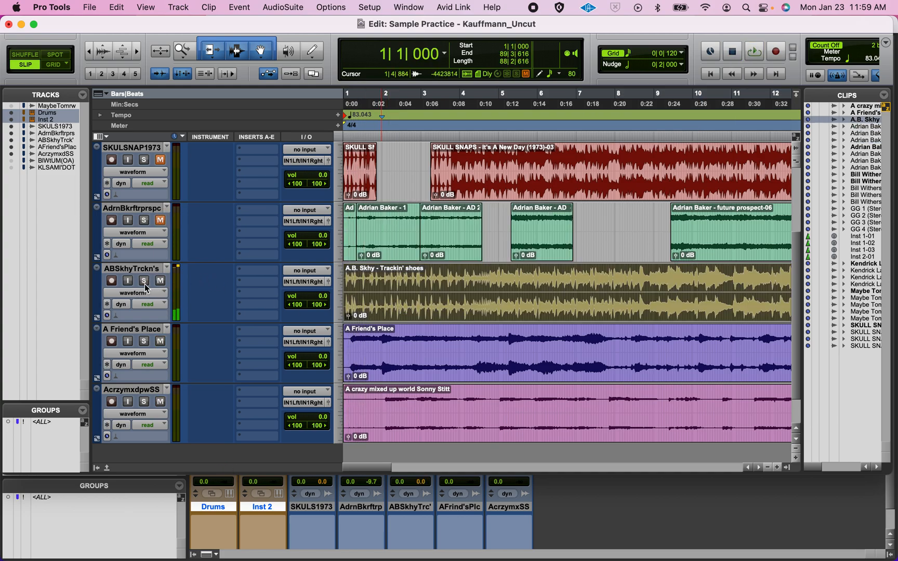
Mute the A.B. Skhy track while auditioning A Friend's Place in solo, and swap the mutes so only A Friend's Place is muted
{"action": "left_click", "coordinate": [161, 282]}
{"action": "left_click", "coordinate": [147, 347]}
{"action": "key", "text": "space"}
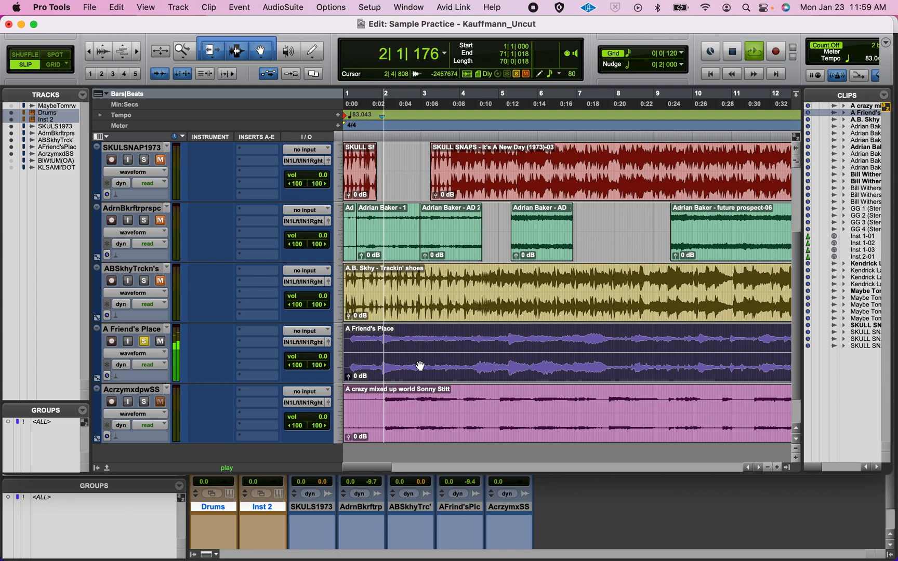
{"action": "key", "text": "space"}
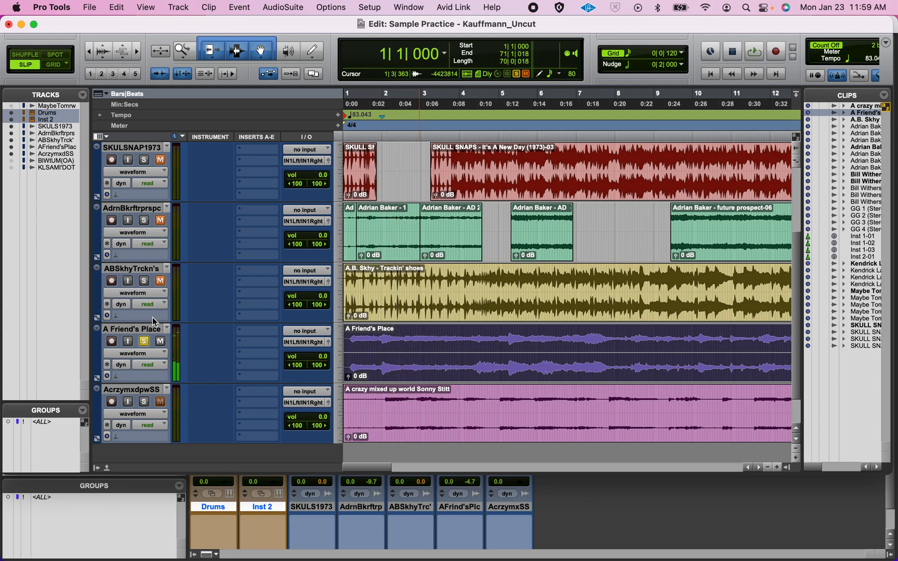
{"action": "left_click", "coordinate": [145, 343]}
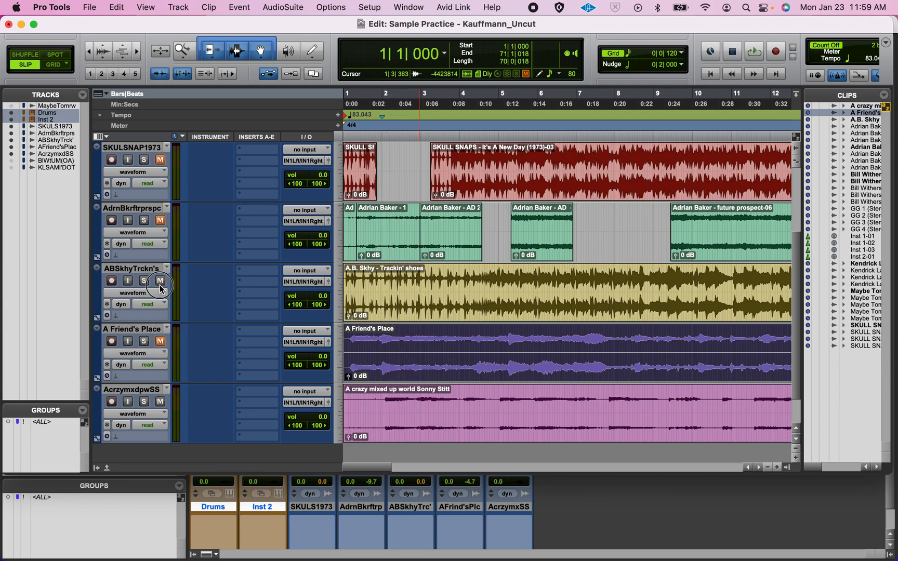
Audition the A.B. Skhy clip from 5|3|923, 8|4|537 and around 8|2|835 to find a loop start
{"action": "left_click", "coordinate": [528, 273]}
{"action": "key", "text": "space"}
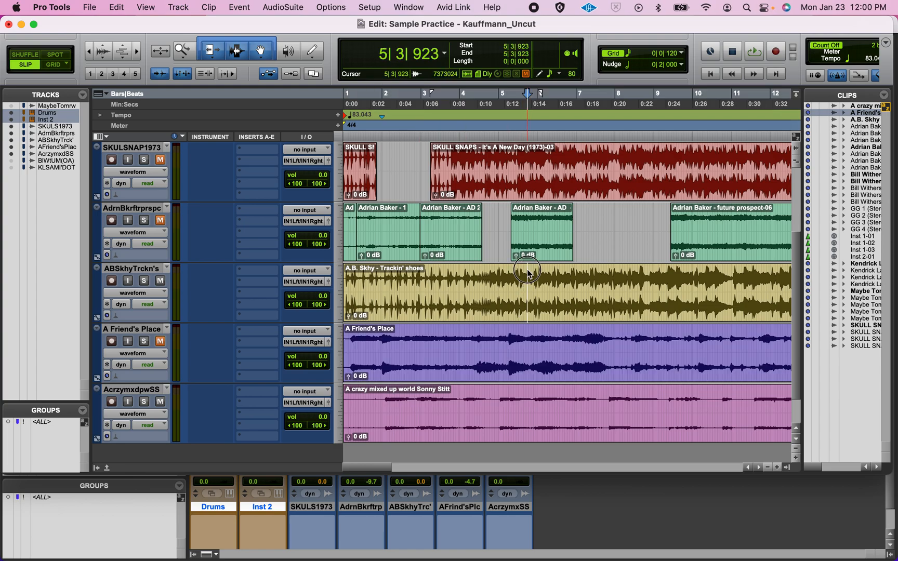
{"action": "left_click", "coordinate": [649, 270]}
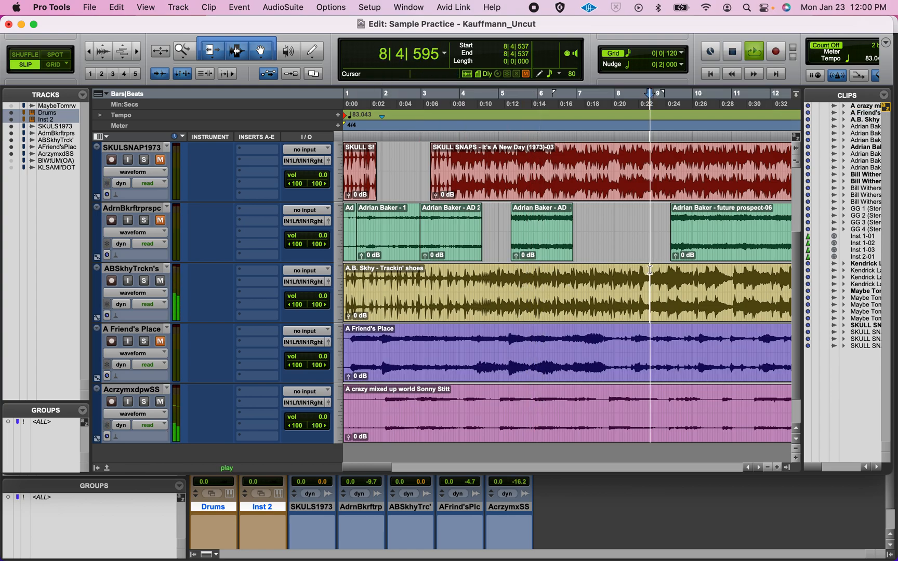
{"action": "key", "text": "super+bracketleft"}
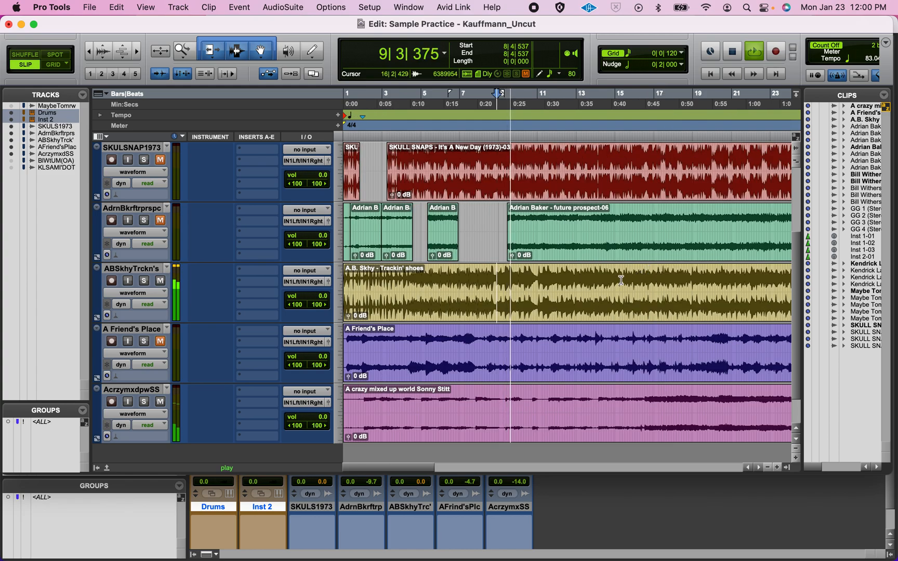
{"action": "left_click", "coordinate": [495, 276]}
{"action": "key", "text": "space"}
{"action": "key", "text": "space"}
{"action": "left_click", "coordinate": [488, 277]}
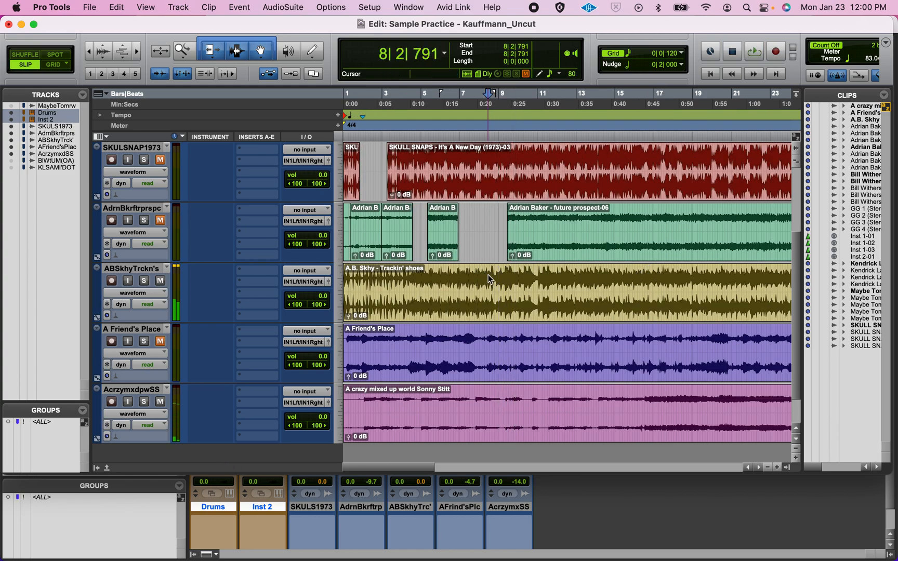
{"action": "left_click", "coordinate": [492, 281]}
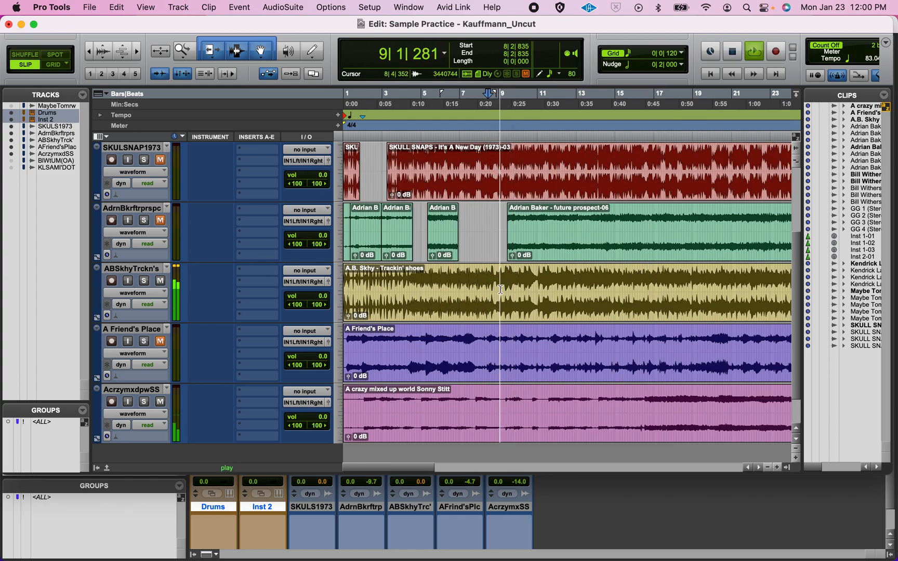
Place the edit cursor at the A.B. Skhy transient near 8|3|545 and audition from it
{"action": "key", "text": "space"}
{"action": "key", "text": "space"}
{"action": "key", "text": "space"}
{"action": "key", "text": "space"}
{"action": "key", "text": "Tab"}
{"action": "key", "text": "space"}
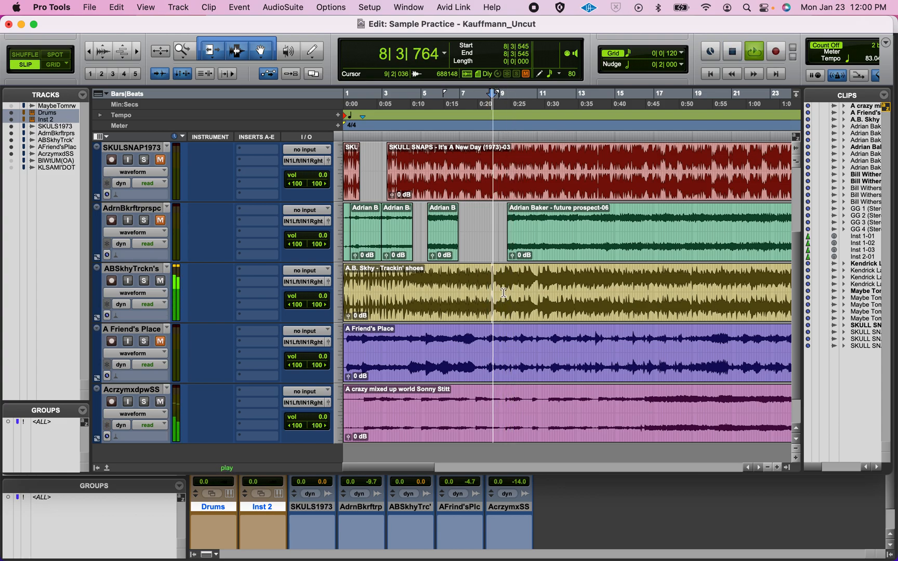
{"action": "key", "text": "space"}
Split the A.B. Skhy clip at 8|3|594 and audition the section after the cut
{"action": "key", "text": "super+]"}
{"action": "key", "text": "super+]"}
{"action": "key", "text": "super+]"}
{"action": "key", "text": "super+]"}
{"action": "key", "text": "super+]"}
{"action": "key", "text": "super+]"}
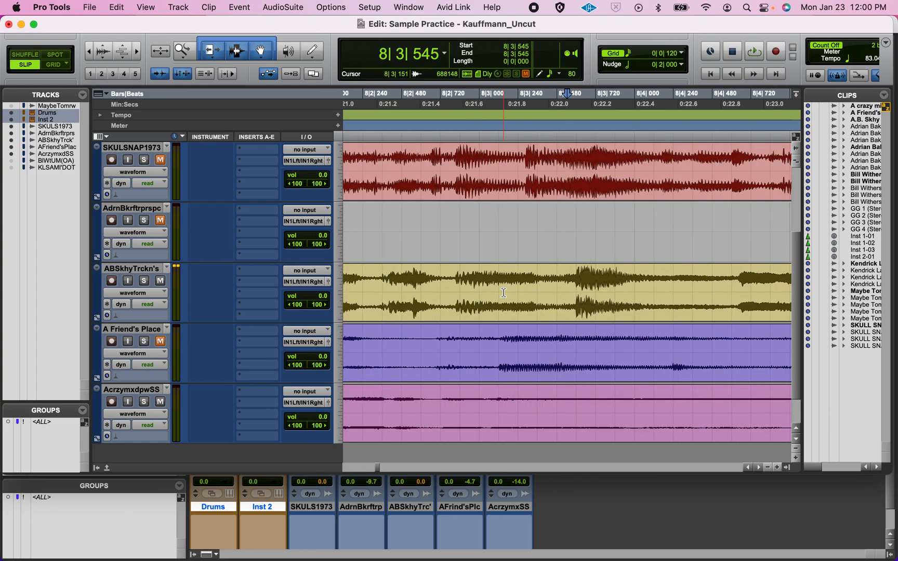
{"action": "key", "text": "space"}
{"action": "key", "text": "super+["}
{"action": "key", "text": "super+["}
{"action": "key", "text": "super+["}
{"action": "key", "text": "super+["}
{"action": "key", "text": "super+["}
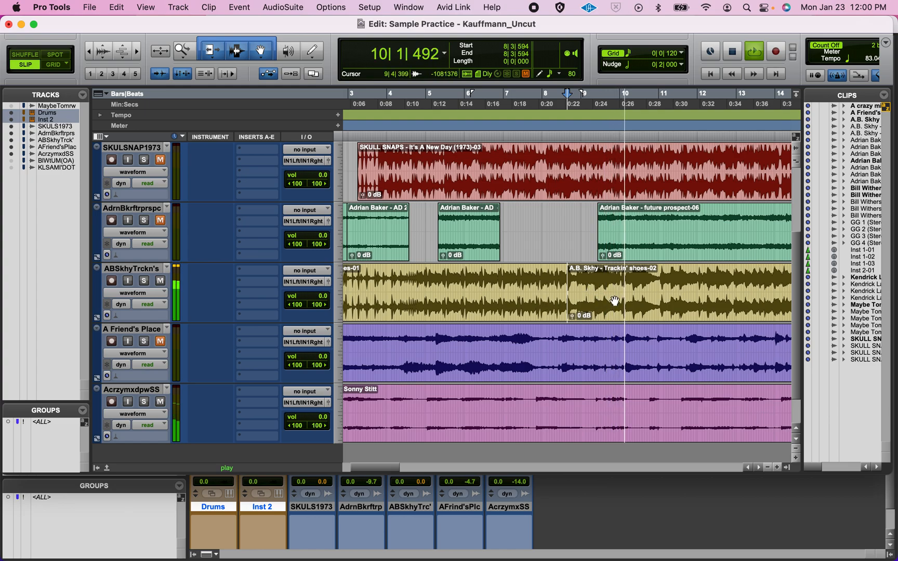
Audition the A.B. Skhy clip from 10|3|254, 10|4|942 and 10|2|907 to find the loop's end point
{"action": "key", "text": "space"}
{"action": "left_click", "coordinate": [639, 281]}
{"action": "left_click", "coordinate": [642, 283]}
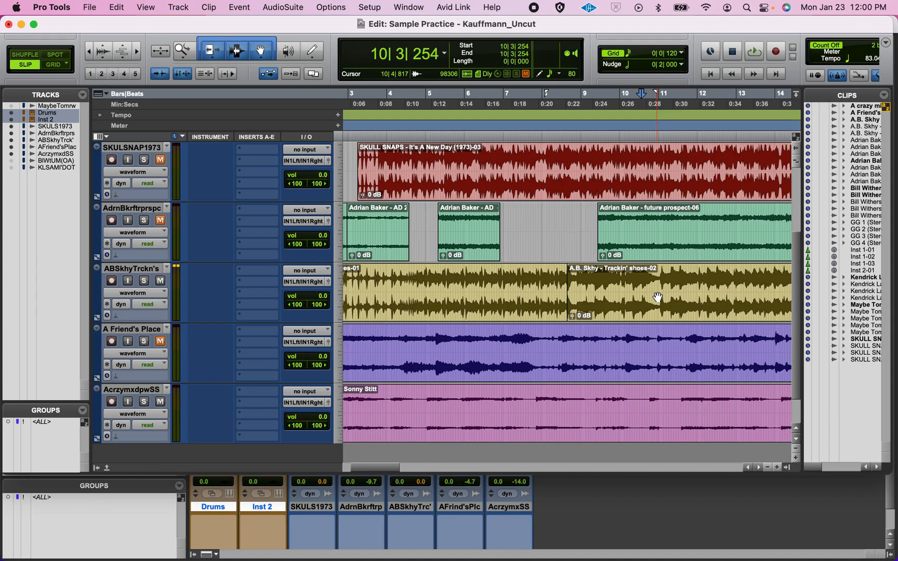
{"action": "key", "text": "space"}
{"action": "key", "text": "space"}
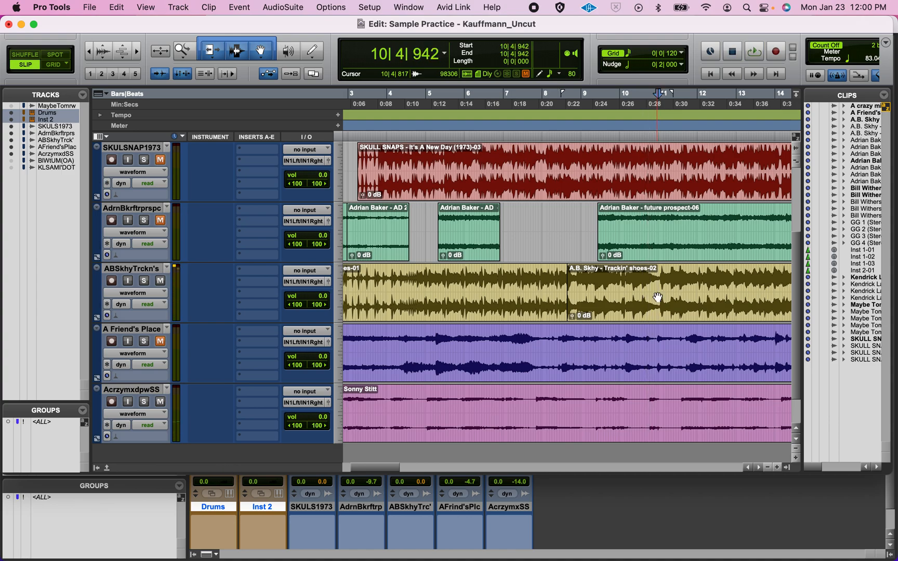
{"action": "left_click", "coordinate": [638, 272]}
{"action": "key", "text": "space"}
{"action": "key", "text": "space"}
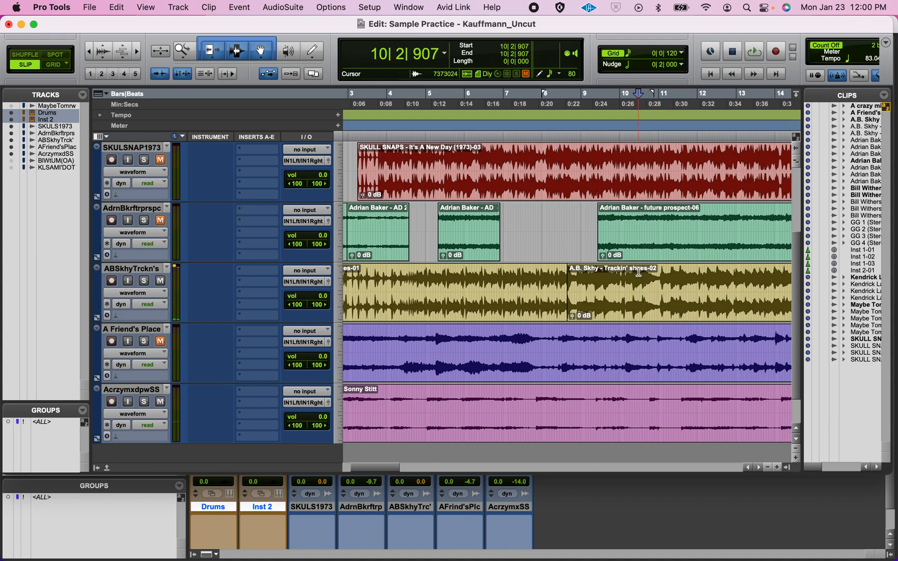
{"action": "key", "text": "space"}
{"action": "key", "text": "space"}
Split the A.B. Skhy clip at the 10|3|357 transient to close the loop
{"action": "key", "text": "super+]"}
{"action": "key", "text": "super+]"}
{"action": "key", "text": "super+]"}
{"action": "key", "text": "super+]"}
{"action": "key", "text": "super+]"}
{"action": "key", "text": "super+]"}
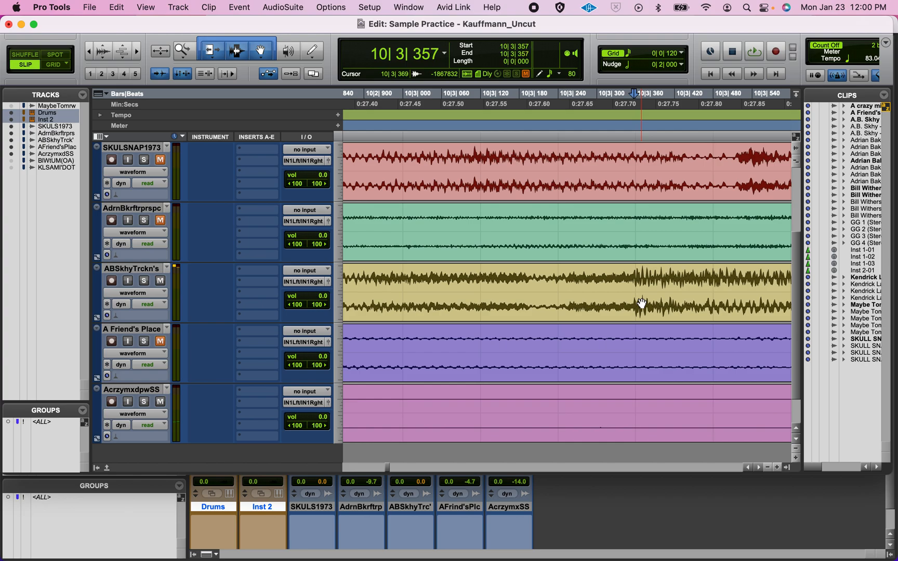
{"action": "key", "text": "space"}
{"action": "key", "text": "super+e"}
{"action": "key", "text": "space"}
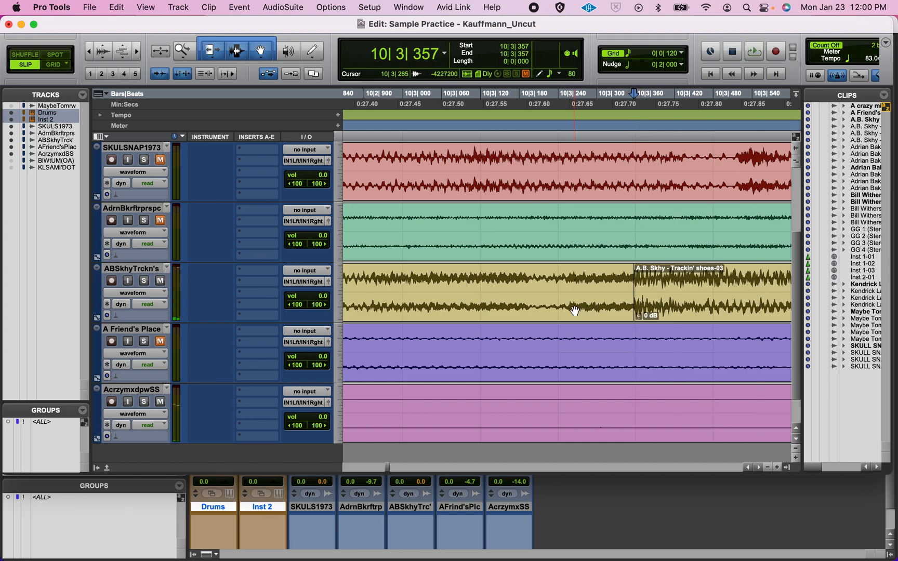
Select the isolated A.B. Skhy clip between 8|3|594 and 10|3|357 and audition it
{"action": "left_click", "coordinate": [574, 310]}
{"action": "key", "text": "super+bracketleft"}
{"action": "key", "text": "super+bracketleft"}
{"action": "key", "text": "super+bracketleft"}
{"action": "key", "text": "super+bracketleft"}
{"action": "key", "text": "super+bracketleft"}
{"action": "key", "text": "super+bracketleft"}
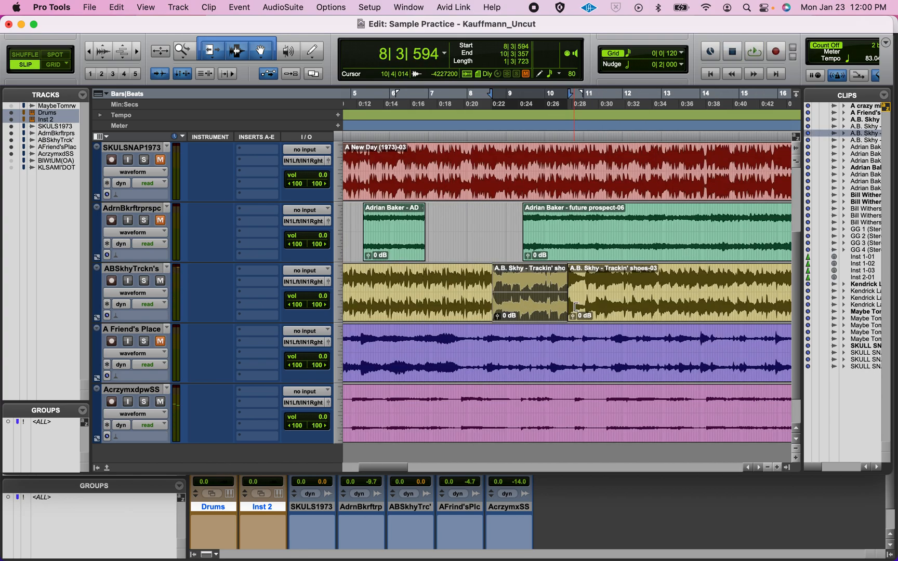
{"action": "key", "text": "space"}
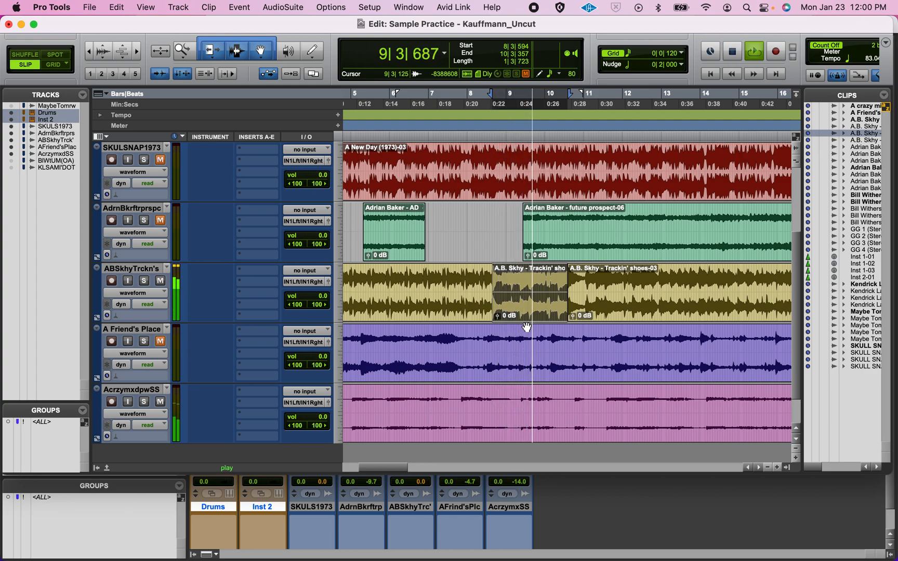
{"action": "key", "text": "space"}
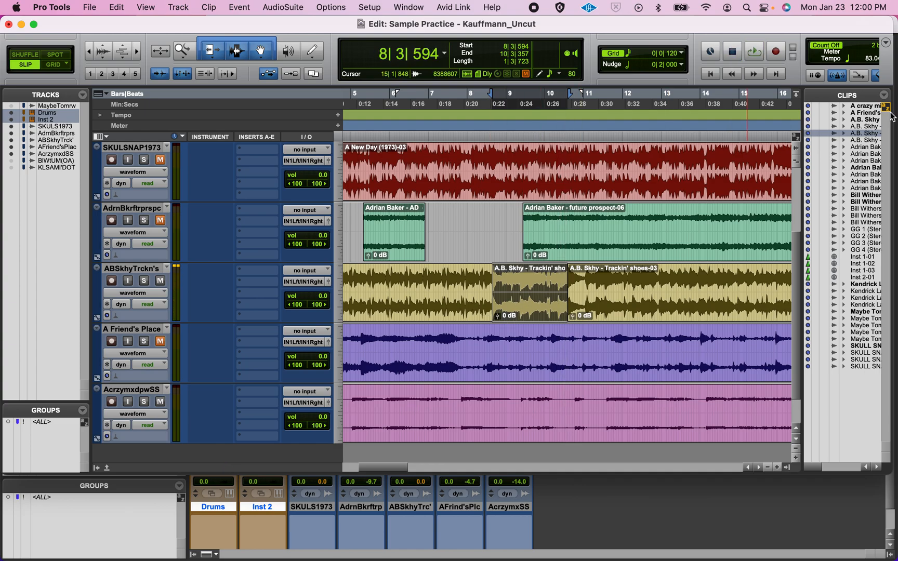
{"action": "left_click", "coordinate": [885, 98]}
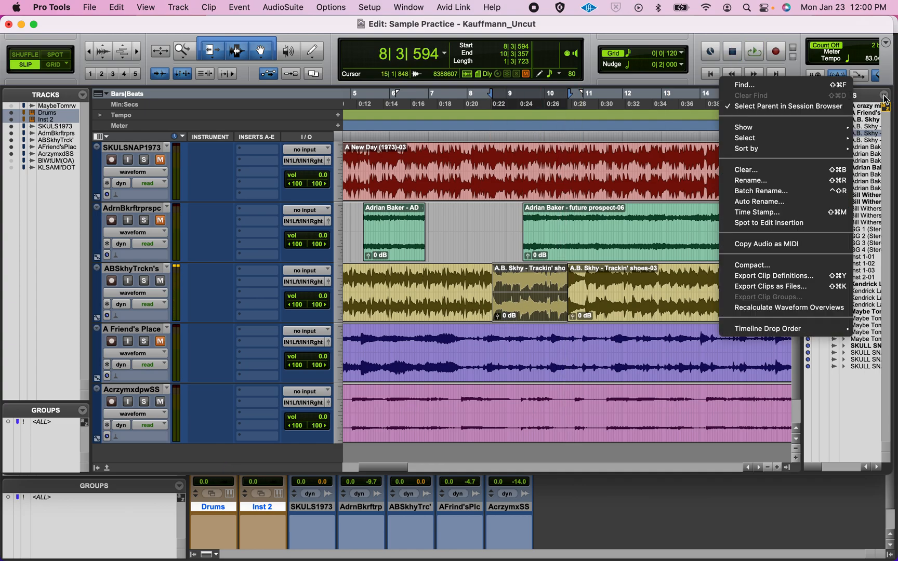
{"action": "left_click", "coordinate": [823, 284]}
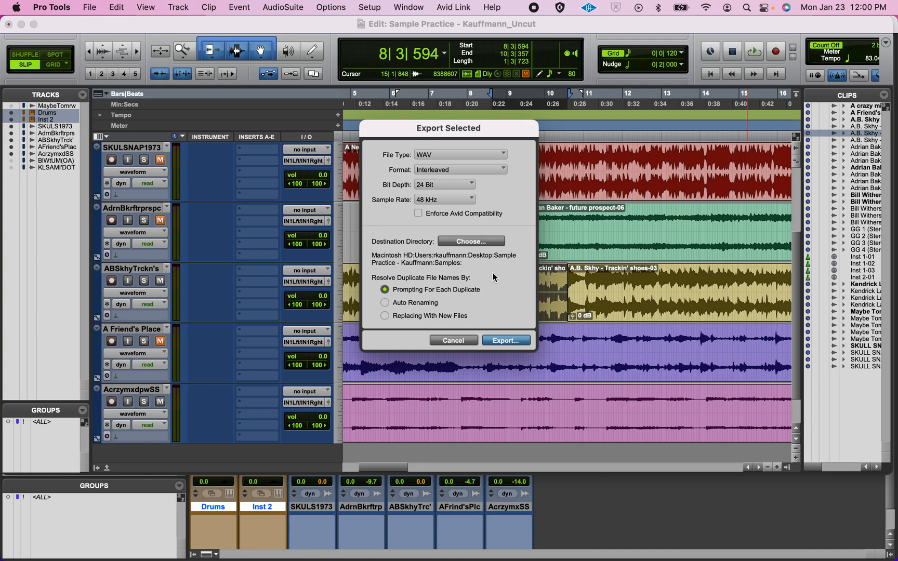
{"action": "left_click", "coordinate": [453, 341]}
Rename the isolated A.B. Skhy clip as "A.B. Skhy - GTR Solo loop"
{"action": "double_click", "coordinate": [520, 310]}
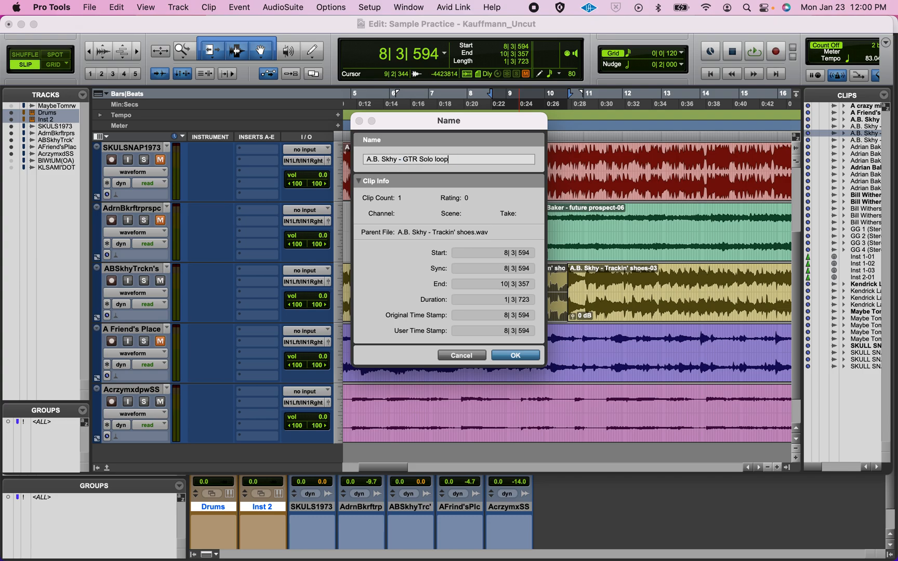
{"action": "key", "text": "Return"}
Delete the A.B. Skhy section before the GTR Solo loop and move the loop clip earlier to about 1|4|845
{"action": "left_click", "coordinate": [419, 300]}
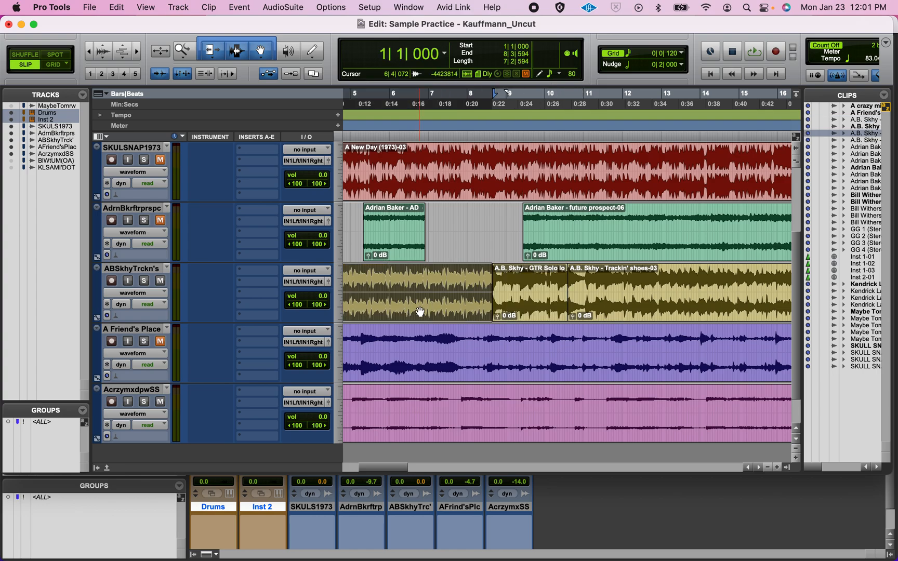
{"action": "key", "text": "super+bracketleft"}
{"action": "key", "text": "super+bracketleft"}
{"action": "key", "text": "space"}
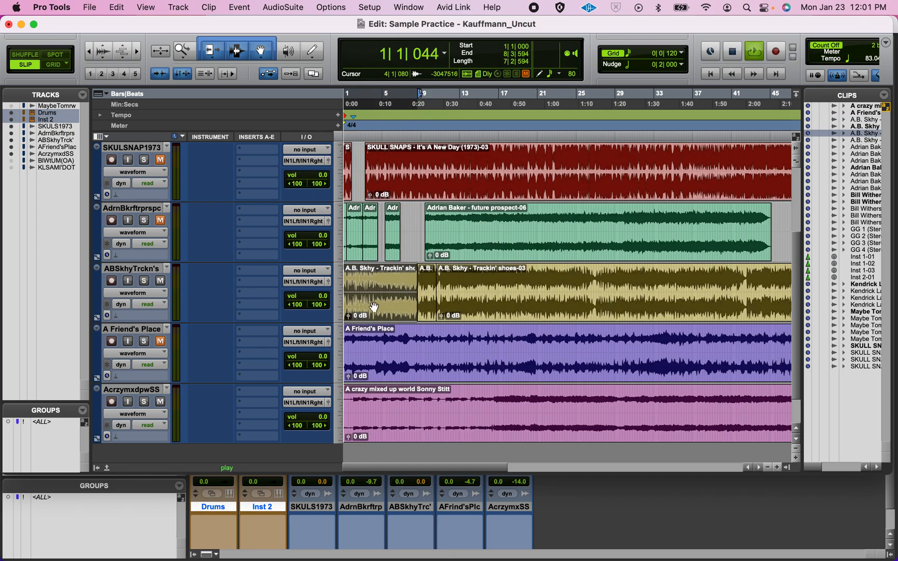
{"action": "key", "text": "space"}
{"action": "key", "text": "Delete"}
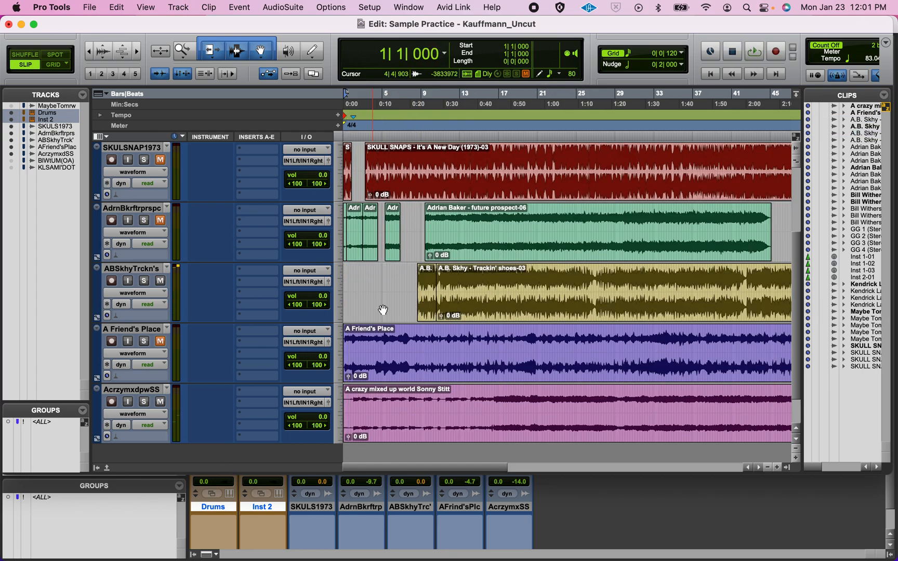
{"action": "left_click_drag", "start_coordinate": [428, 303], "coordinate": [363, 301]}
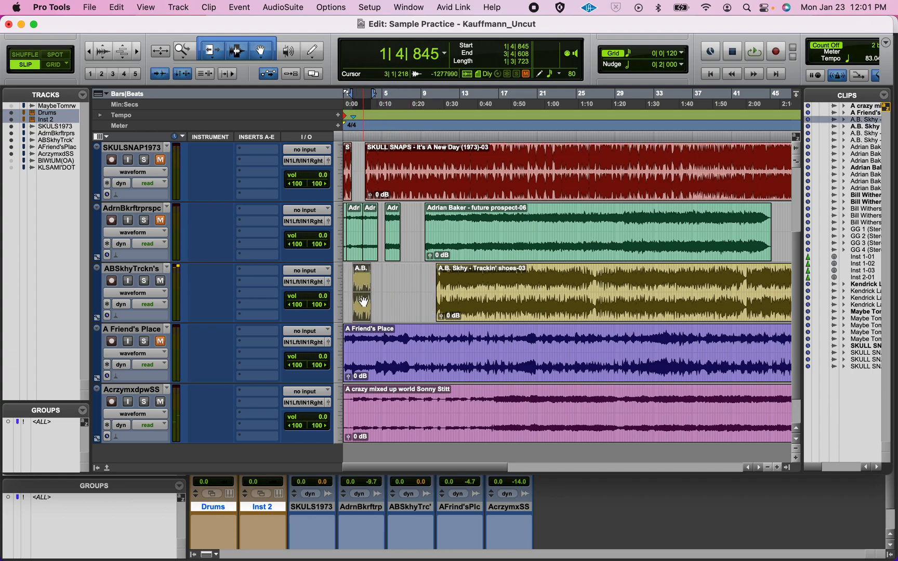
Audition the remaining A.B. Skhy clip from 31|3|612 and 26|3|313
{"action": "left_click", "coordinate": [644, 280]}
{"action": "key", "text": "space"}
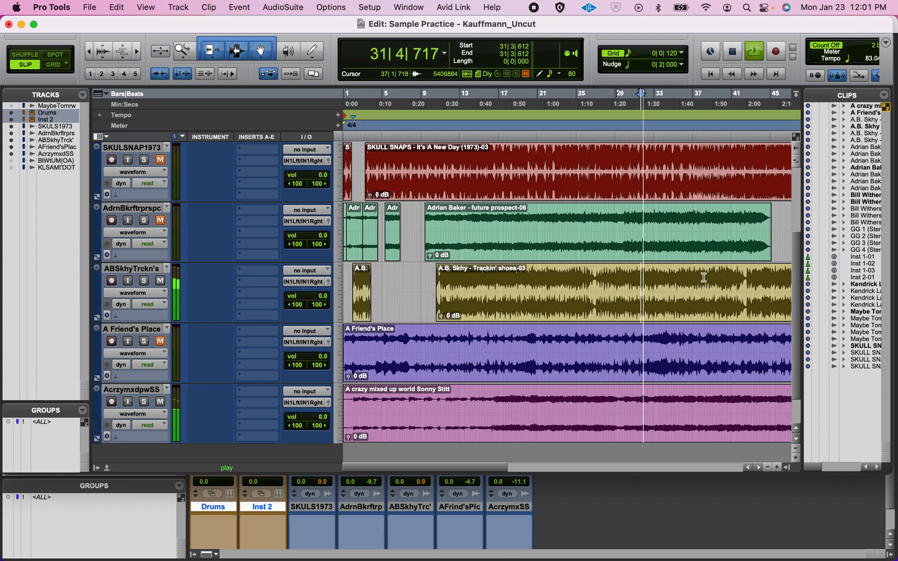
{"action": "key", "text": "space"}
{"action": "left_click", "coordinate": [592, 279]}
{"action": "key", "text": "space"}
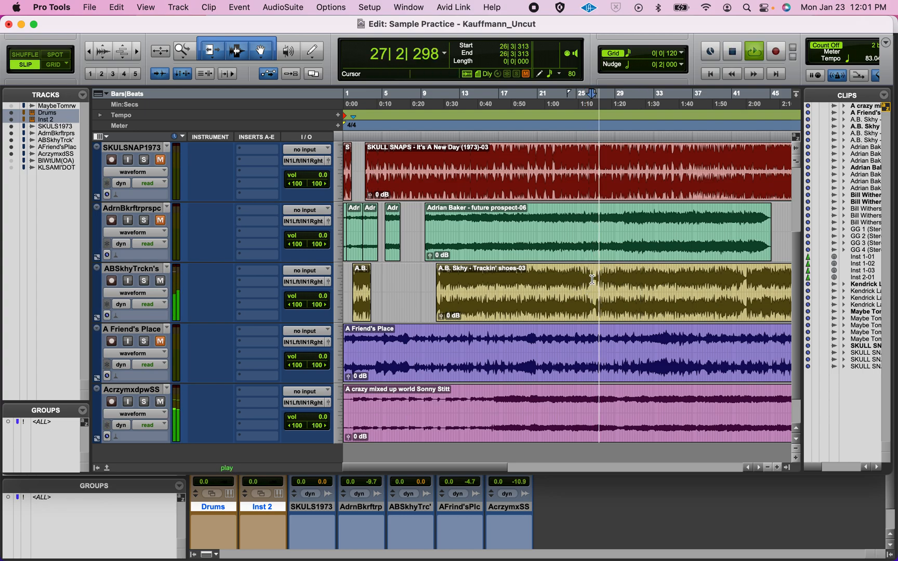
{"action": "key", "text": "space"}
Export the GTR Solo loop clip as an interleaved 24 Bit, 48 kHz WAV file into the Samples folder
{"action": "left_click", "coordinate": [368, 307]}
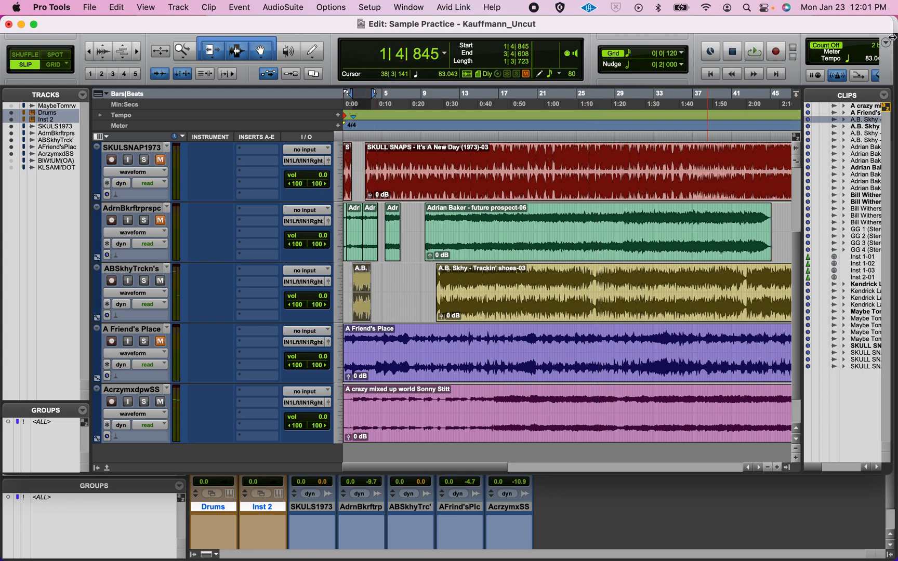
{"action": "left_click", "coordinate": [883, 94]}
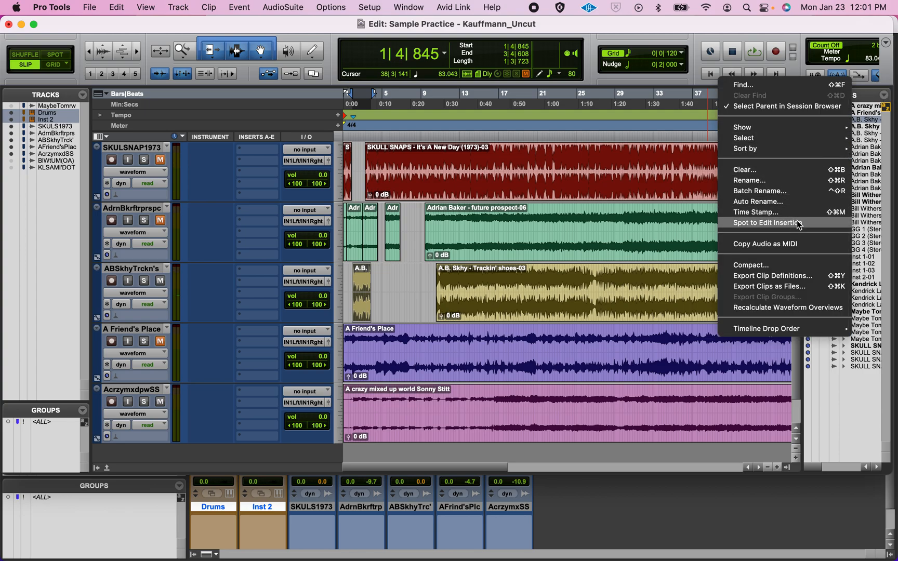
{"action": "left_click", "coordinate": [786, 287]}
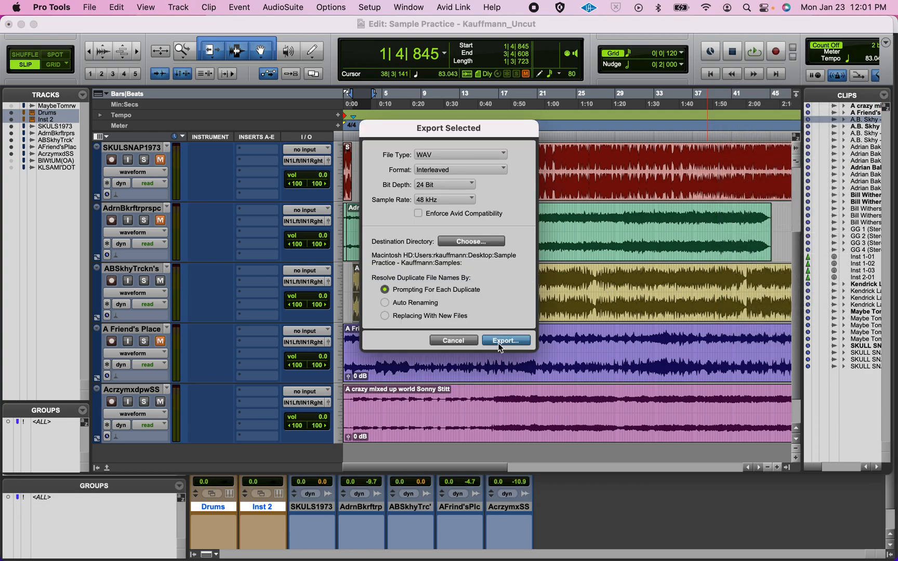
{"action": "left_click", "coordinate": [504, 341]}
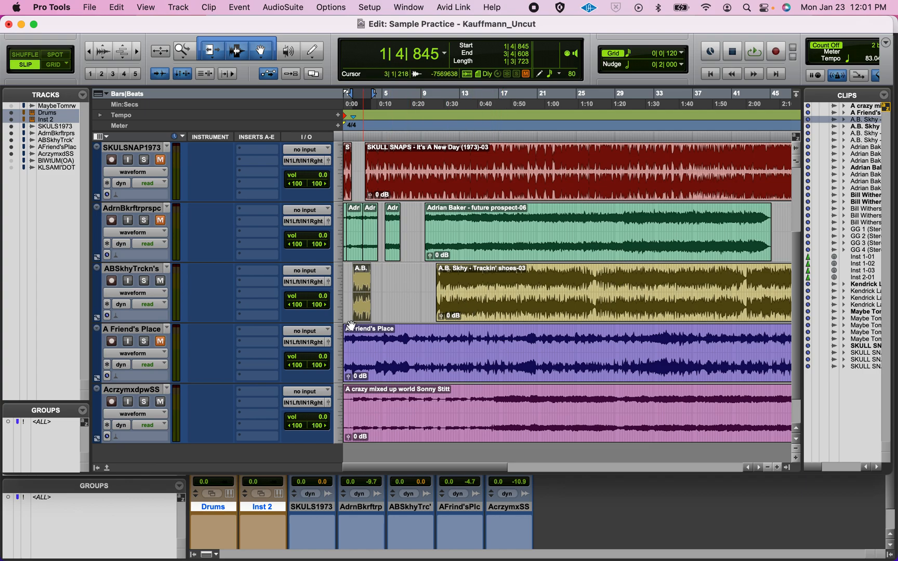
Move the GTR Solo loop clip to the session start at 1|1|000 and audition it
{"action": "left_click_drag", "start_coordinate": [359, 318], "coordinate": [325, 314]}
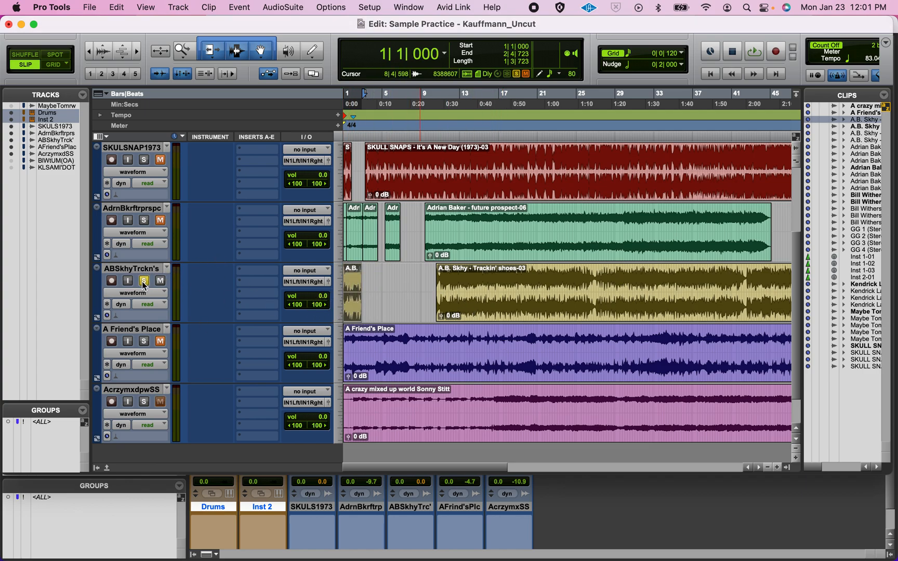
{"action": "key", "text": "space"}
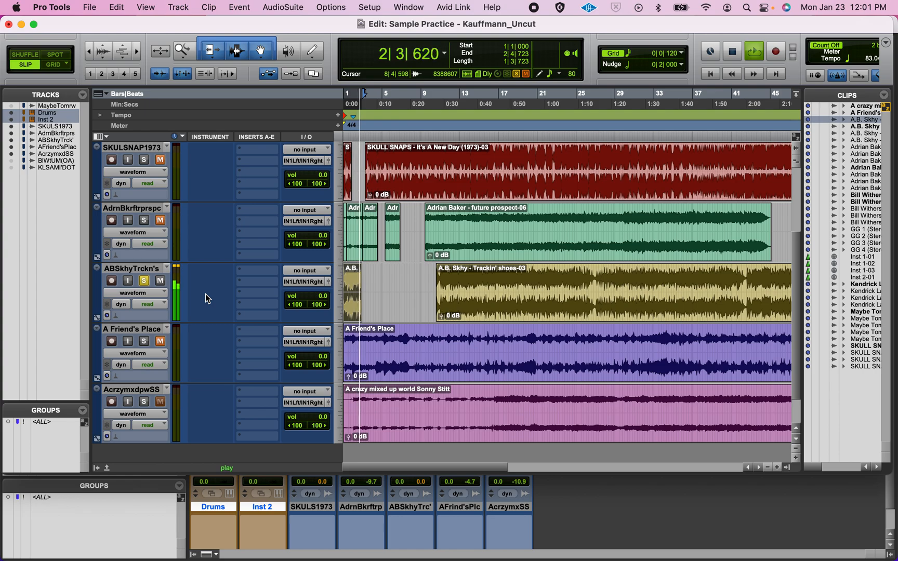
{"action": "key", "text": "space"}
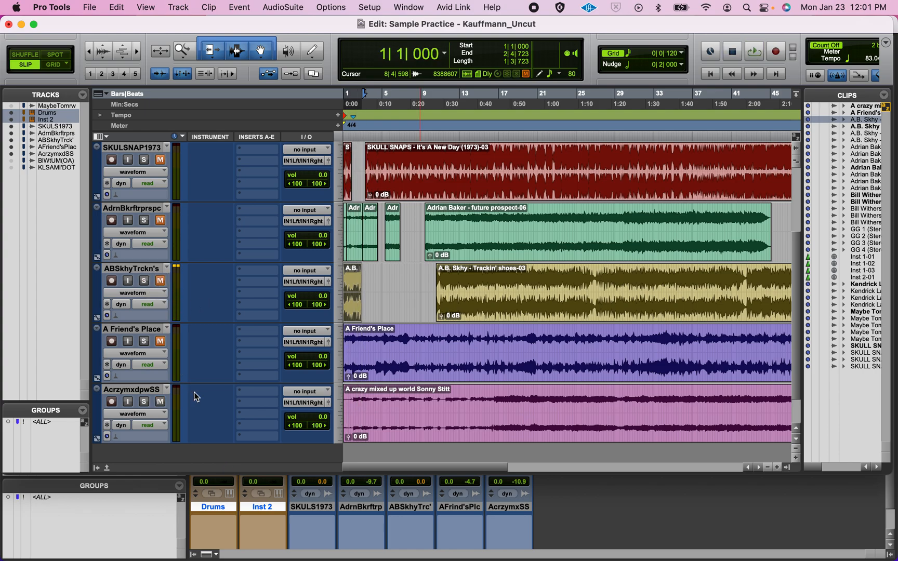
Select the "A crazy mixed up world Sonny Stitt" clip and audition its opening
{"action": "left_click", "coordinate": [385, 420]}
{"action": "key", "text": "space"}
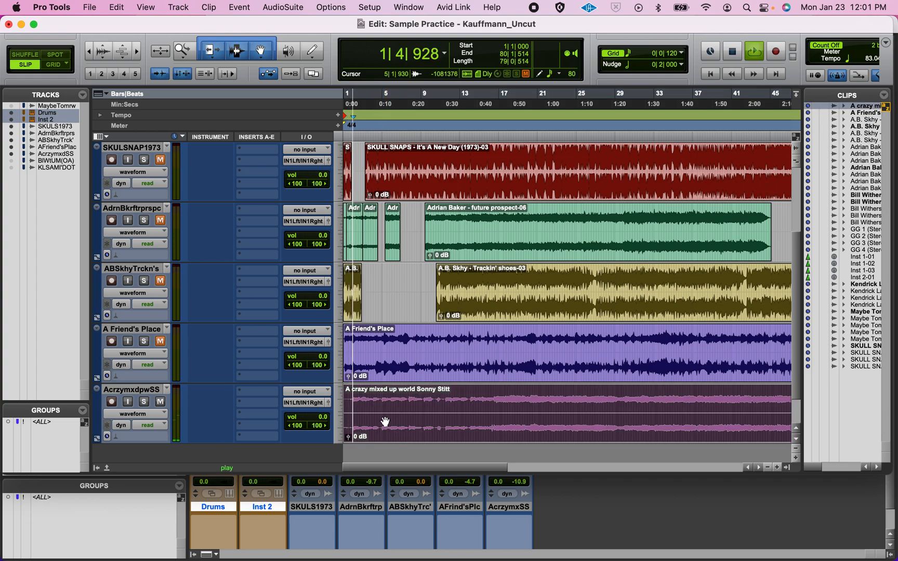
{"action": "key", "text": "space"}
Split the Sonny Stitt clip at its first sound at 2|1|271 and delete the section before the cut
{"action": "left_click", "coordinate": [351, 401]}
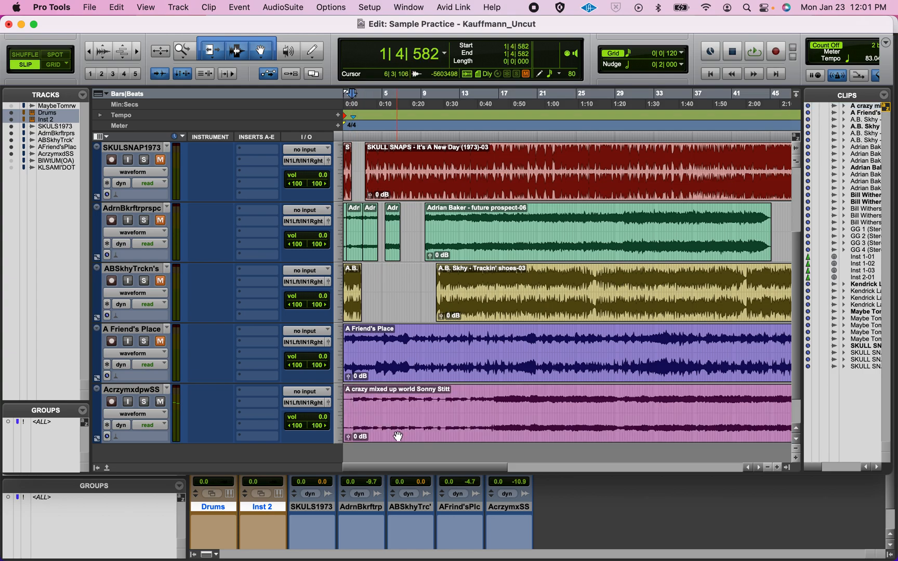
{"action": "key", "text": "super+bracketright"}
{"action": "key", "text": "super+bracketright"}
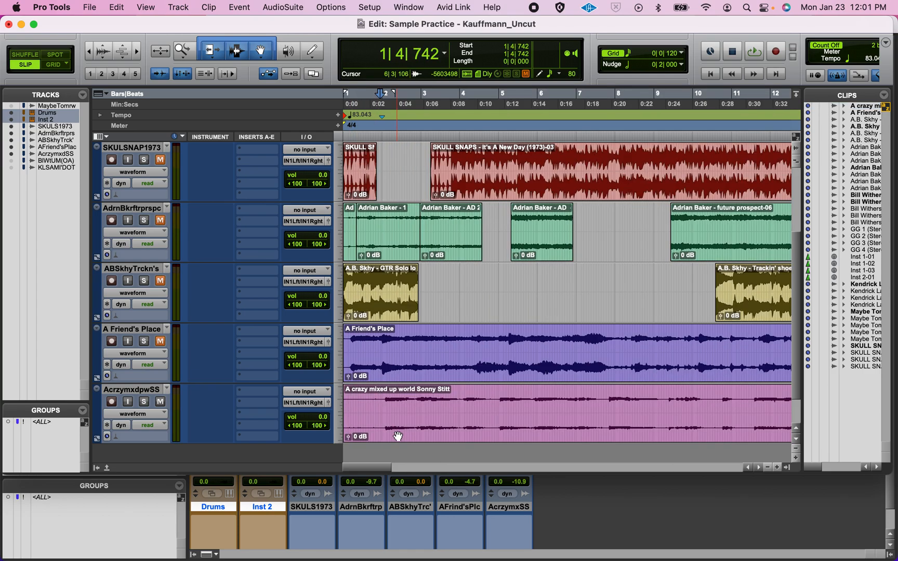
{"action": "key", "text": "space"}
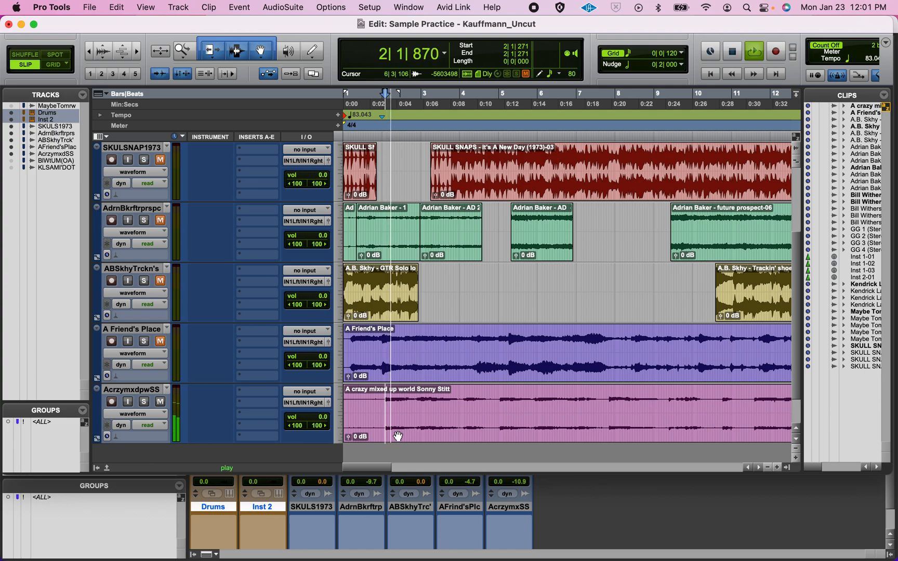
{"action": "key", "text": "super+e"}
{"action": "left_click", "coordinate": [365, 434]}
{"action": "key", "text": "Delete"}
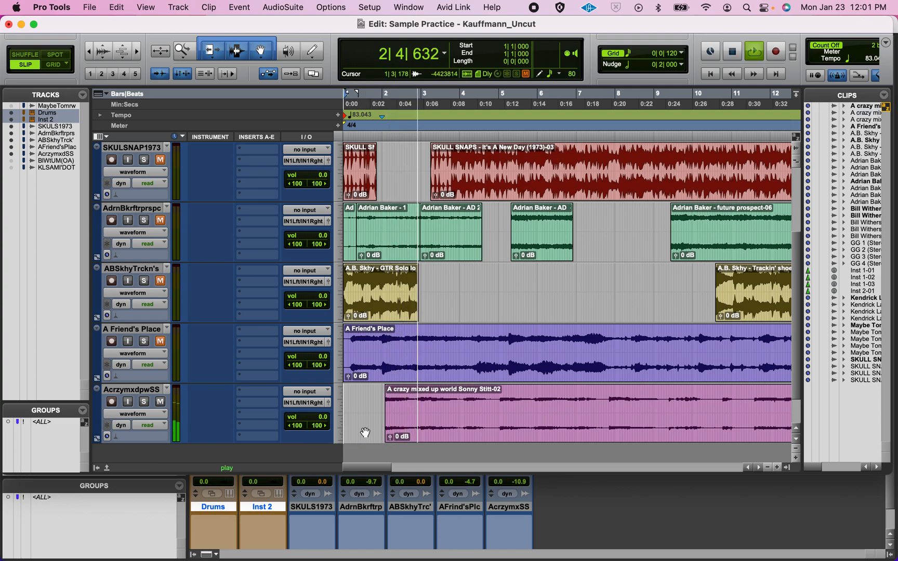
Try a split of the Sonny Stitt clip at 4|1|417, audition the section after it, and heal the separation
{"action": "left_click", "coordinate": [466, 409]}
{"action": "key", "text": "super+e"}
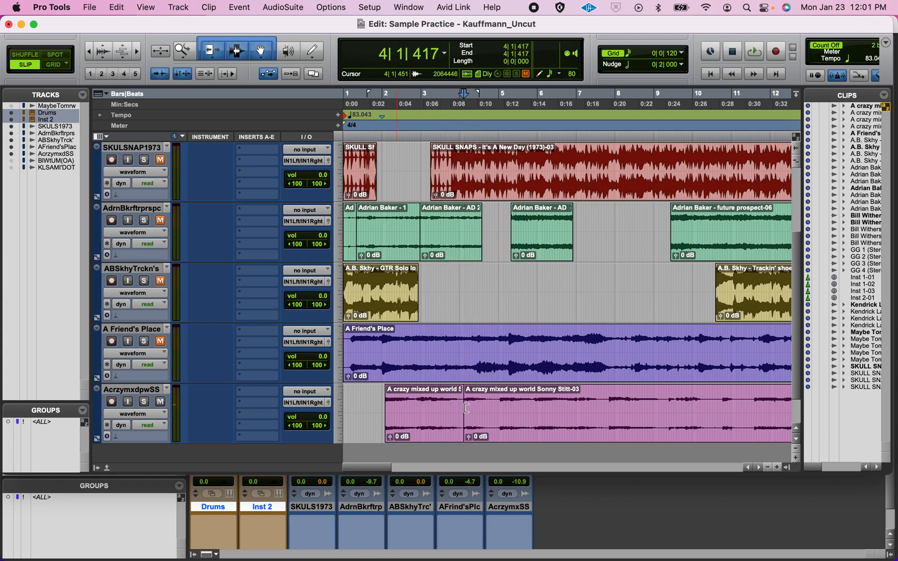
{"action": "left_click", "coordinate": [477, 419]}
{"action": "key", "text": "space"}
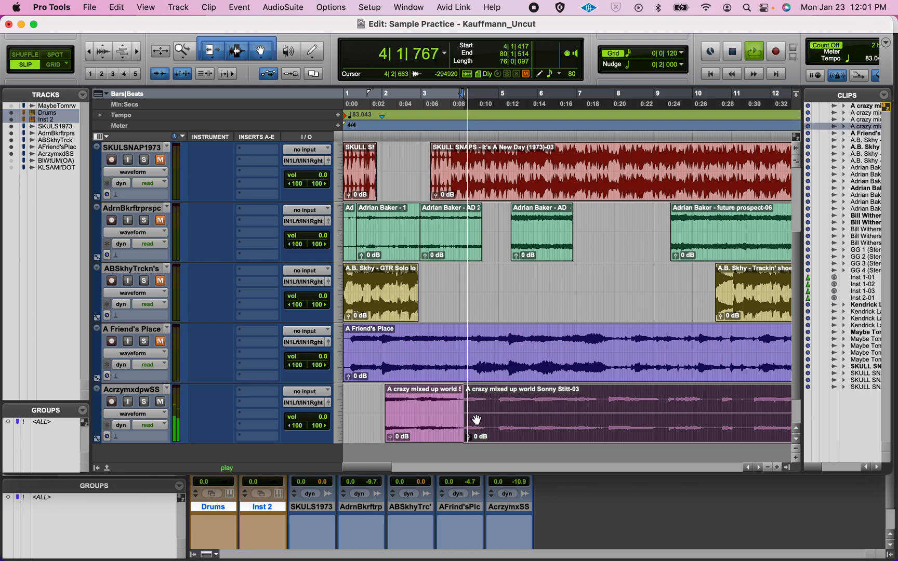
{"action": "left_click", "coordinate": [446, 430], "text": "shift"}
{"action": "key", "text": "super+h"}
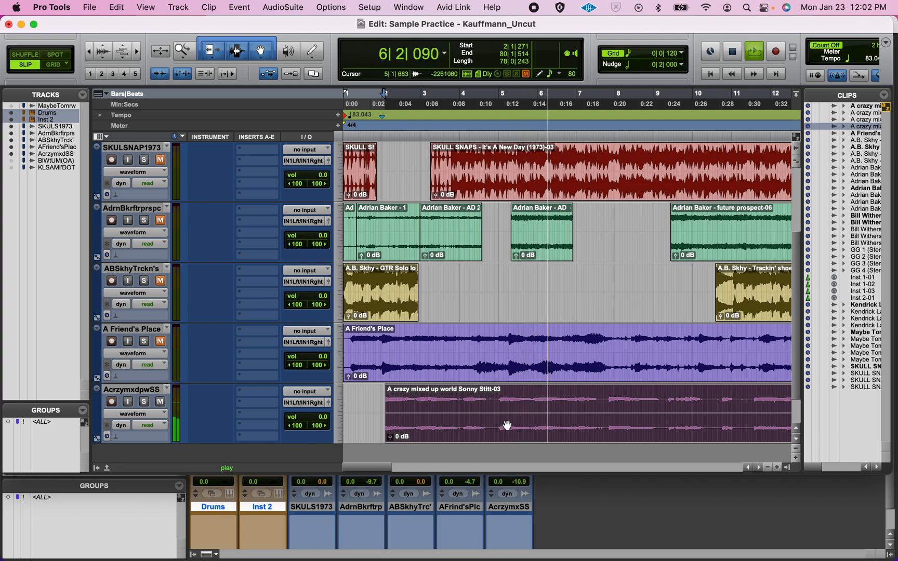
Split the Sonny Stitt clip at 7|4|478
{"action": "scroll", "coordinate": [508, 425], "scroll_direction": "right", "scroll_amount": 3}
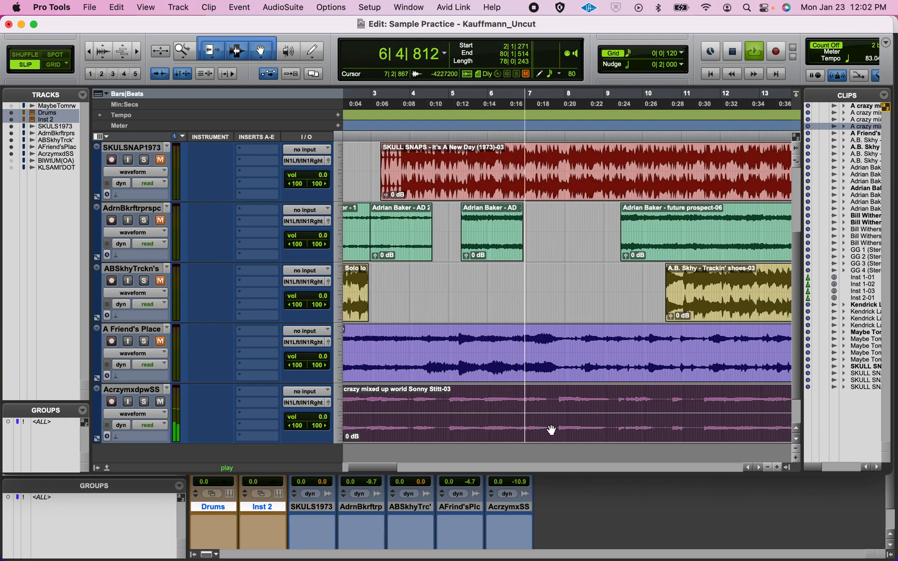
{"action": "left_click", "coordinate": [555, 410]}
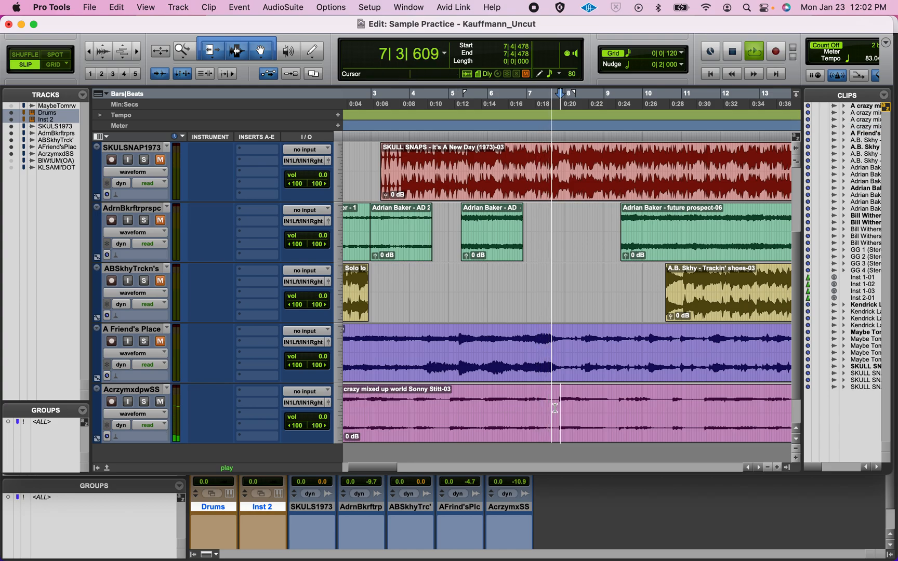
{"action": "key", "text": "super+e"}
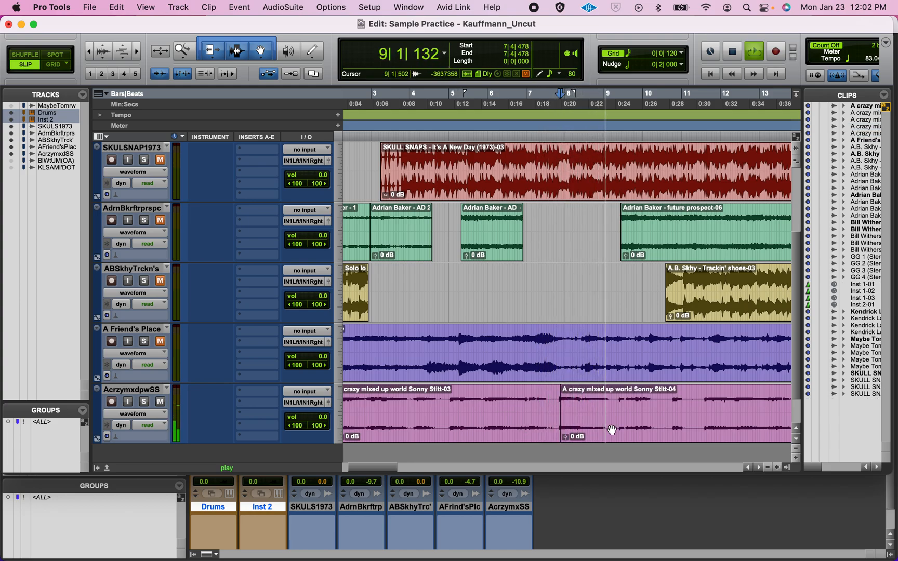
Audition the Sonny Stitt section after the cut from 15|3|636, where the music gets louder
{"action": "key", "text": "super+bracketleft"}
{"action": "key", "text": "super+bracketleft"}
{"action": "key", "text": "super+bracketleft"}
{"action": "key", "text": "space"}
{"action": "left_click", "coordinate": [422, 397]}
{"action": "key", "text": "space"}
{"action": "key", "text": "space"}
{"action": "left_click", "coordinate": [415, 396]}
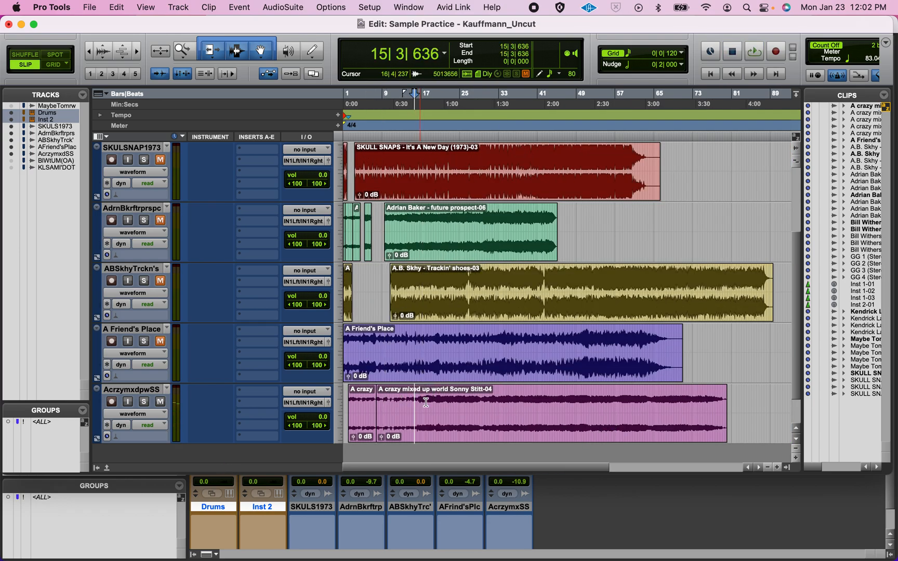
{"action": "key", "text": "space"}
{"action": "key", "text": "super+bracketright"}
{"action": "key", "text": "super+bracketright"}
{"action": "key", "text": "super+bracketright"}
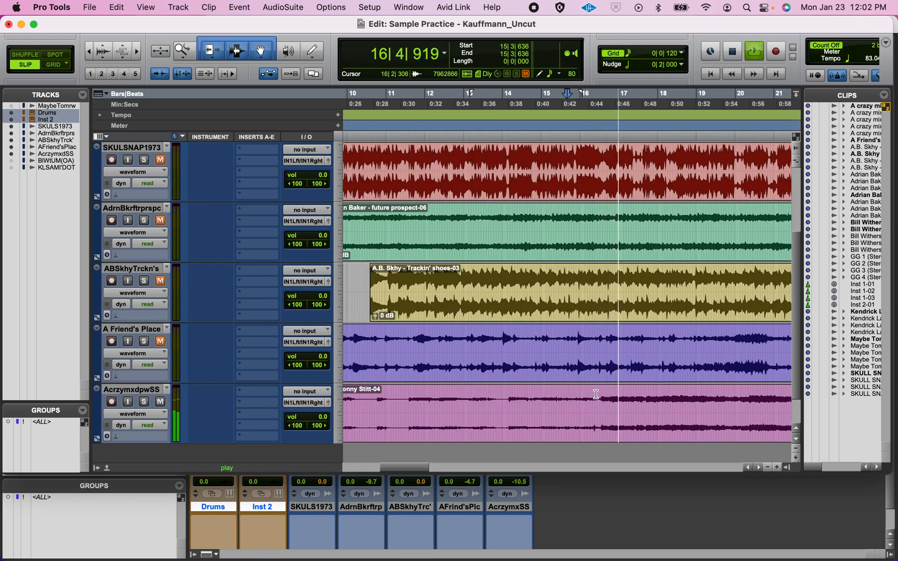
Audition the Sonny Stitt clip from 14|1|554 and 16|2|923 to look for a loop start
{"action": "key", "text": "space"}
{"action": "left_click", "coordinate": [508, 400]}
{"action": "key", "text": "space"}
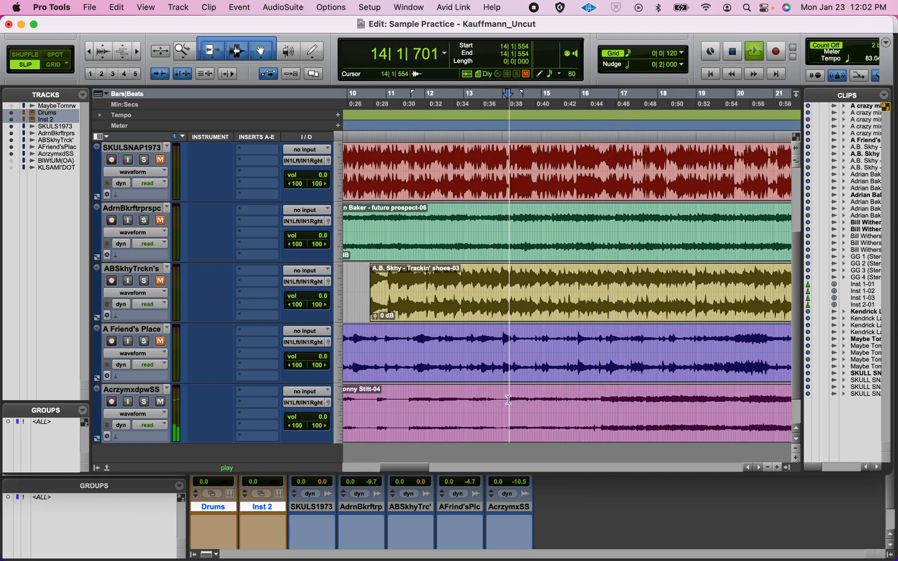
{"action": "key", "text": "space"}
{"action": "left_click", "coordinate": [600, 395]}
{"action": "key", "text": "space"}
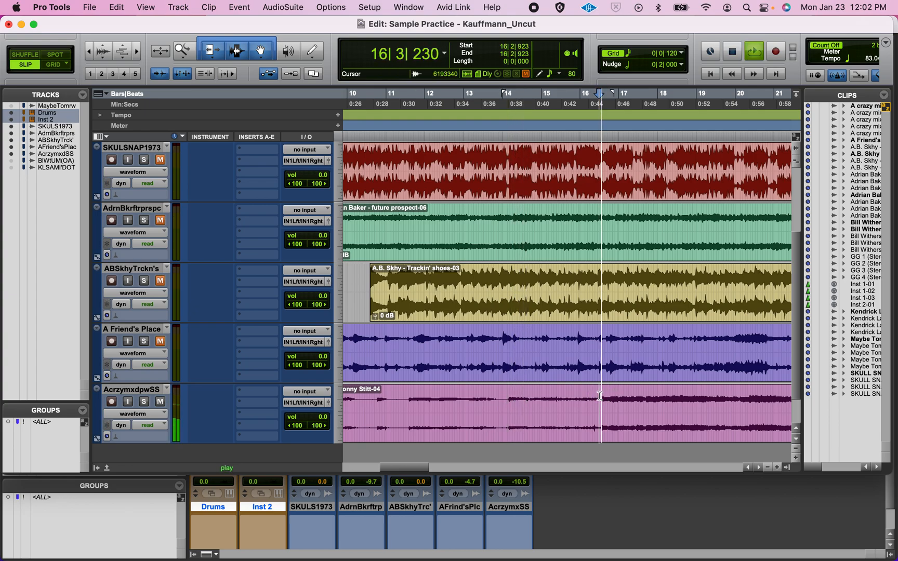
Audition further parts of the Sonny Stitt clip from 29|4|668, 33|2|556, 36|2|142 and 37|3|279
{"action": "key", "text": "super+bracketleft"}
{"action": "key", "text": "super+bracketleft"}
{"action": "left_click", "coordinate": [596, 395]}
{"action": "left_click", "coordinate": [624, 398]}
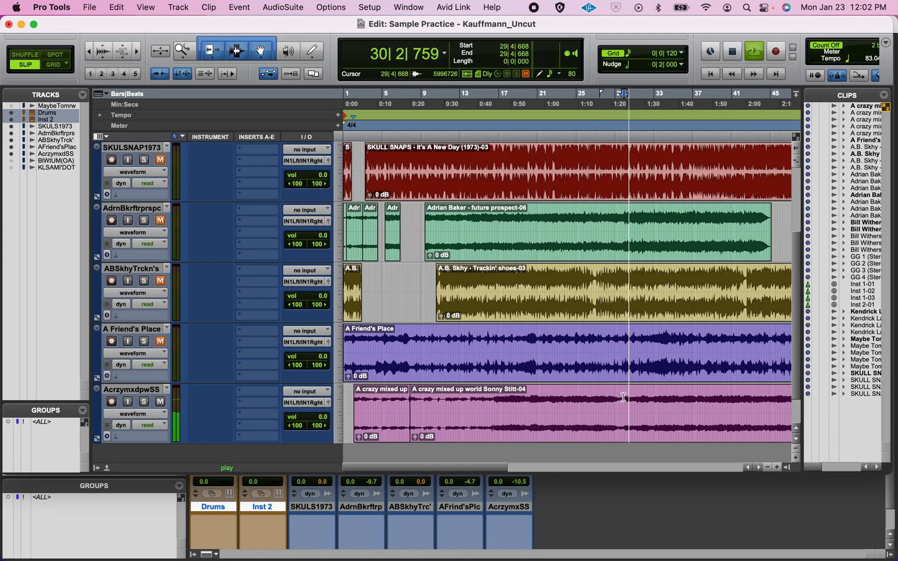
{"action": "left_click", "coordinate": [659, 398]}
{"action": "key", "text": "space"}
{"action": "key", "text": "space"}
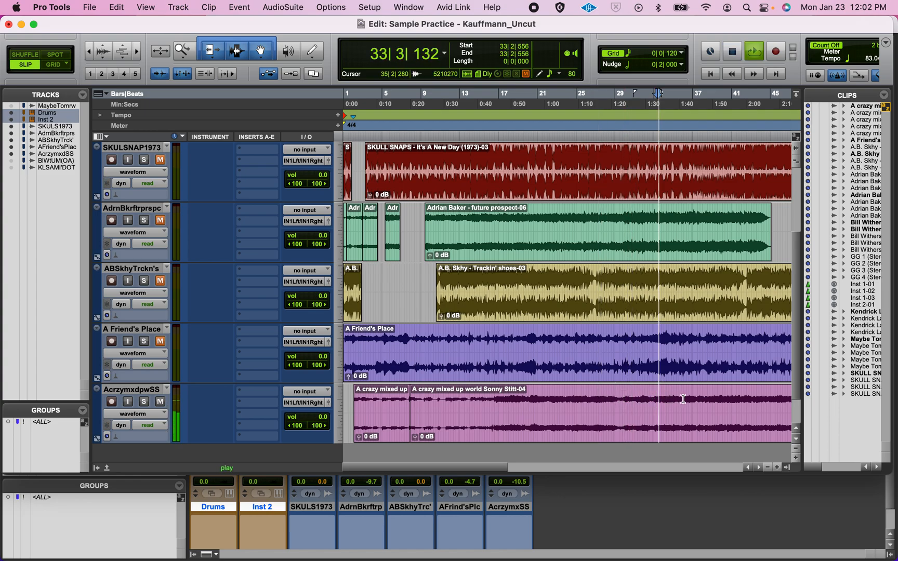
{"action": "left_click", "coordinate": [687, 399]}
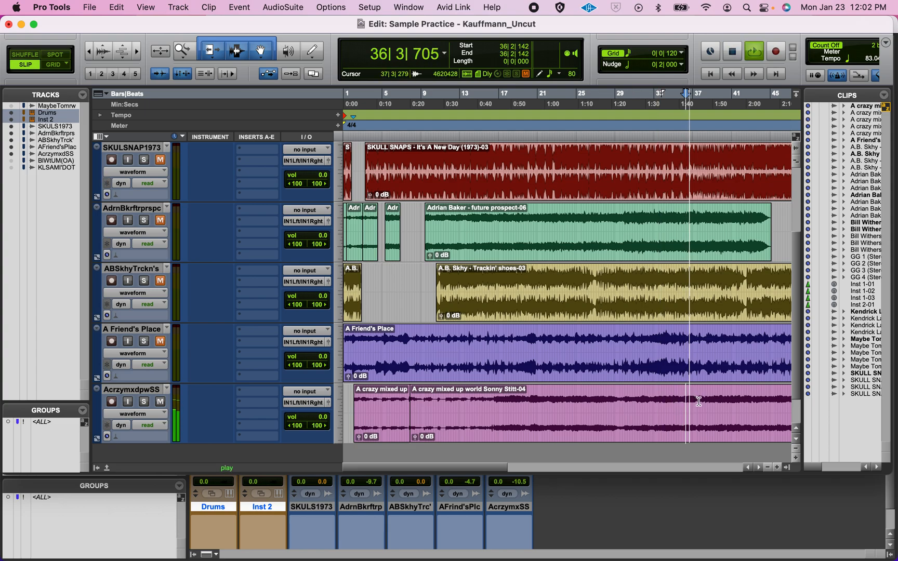
{"action": "left_click", "coordinate": [699, 401]}
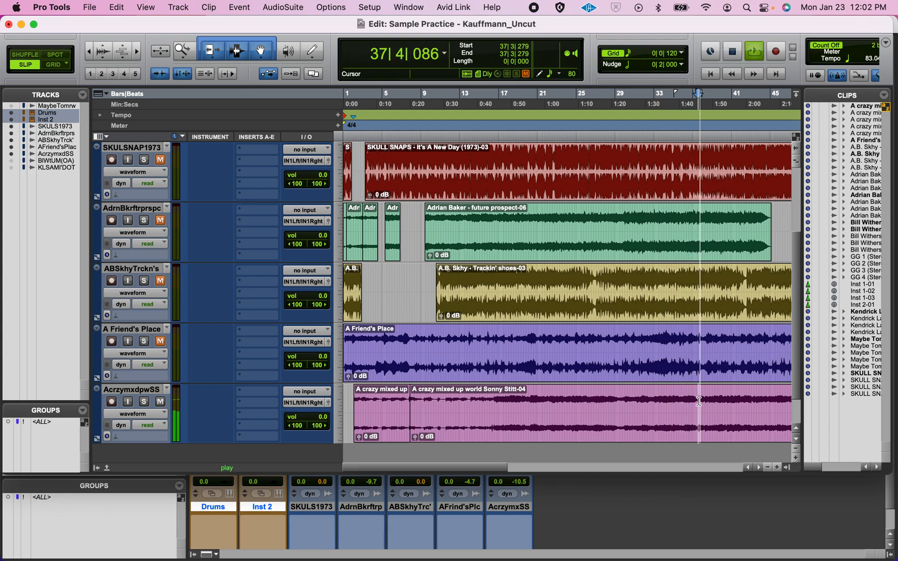
Audition the Sonny Stitt clip from 52|1|379 and 49|3|353 to look for a loop start
{"action": "key", "text": "space"}
{"action": "left_click", "coordinate": [660, 410]}
{"action": "key", "text": "space"}
{"action": "key", "text": "space"}
{"action": "left_click", "coordinate": [684, 407]}
{"action": "key", "text": "space"}
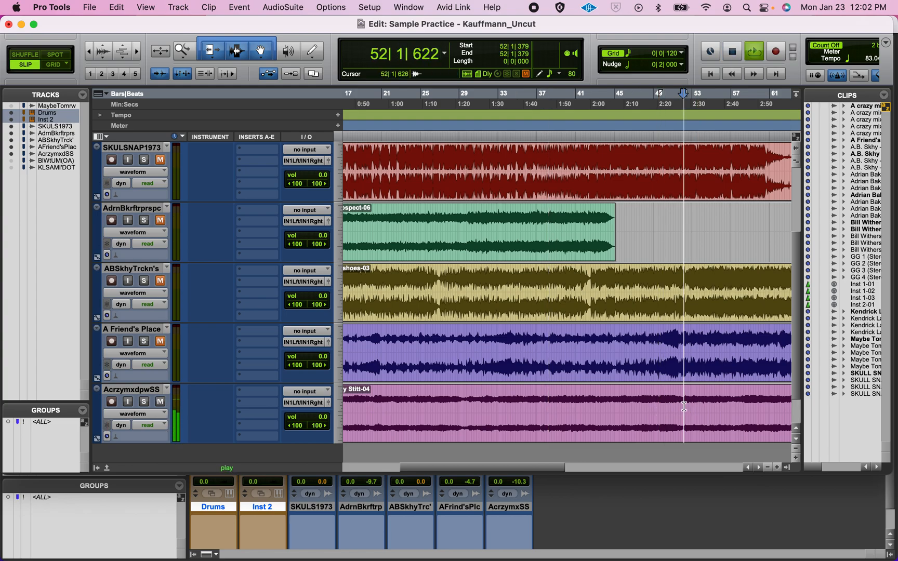
{"action": "key", "text": "space"}
{"action": "left_click", "coordinate": [659, 399]}
{"action": "key", "text": "space"}
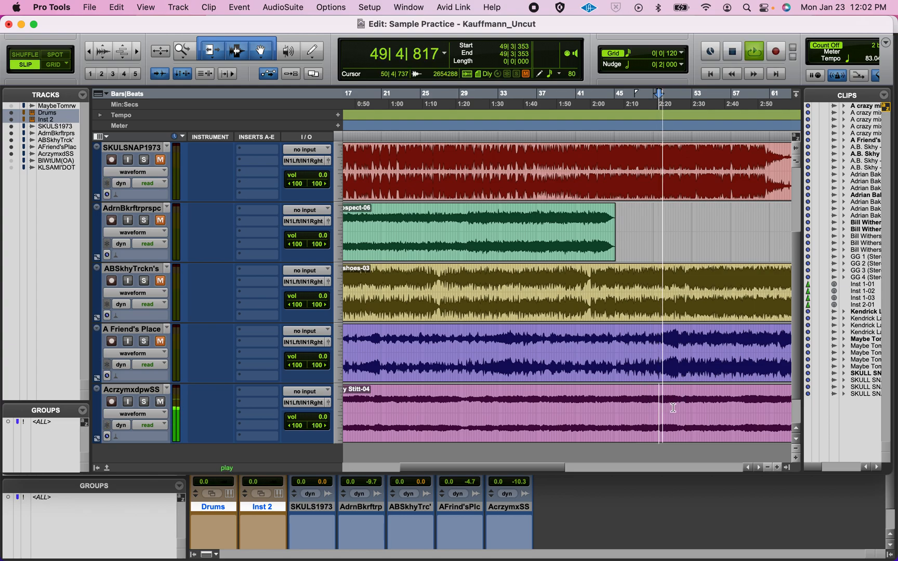
Split the Sonny Stitt clip at 51|2|940 and play from the cut
{"action": "key", "text": "super+bracketright"}
{"action": "key", "text": "super+bracketright"}
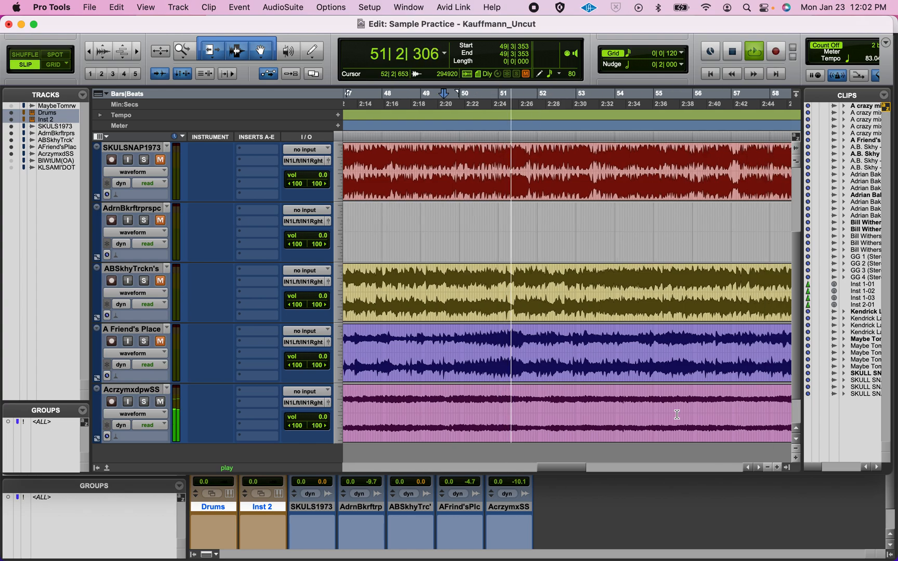
{"action": "left_click", "coordinate": [481, 405]}
{"action": "key", "text": "space"}
{"action": "key", "text": "space"}
{"action": "key", "text": "space"}
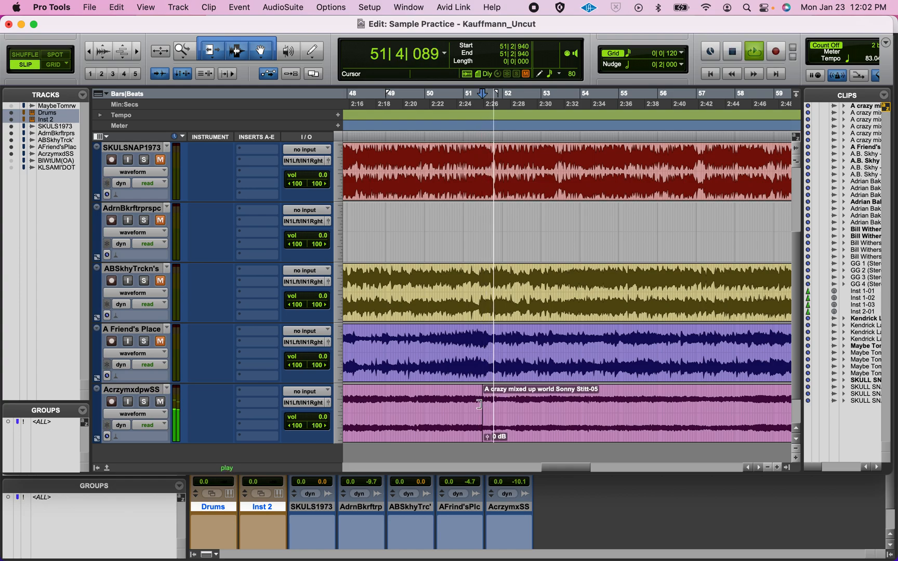
Audition the Sonny Stitt section after the 51|2|940 cut to find where the loop ends
{"action": "left_click", "coordinate": [534, 425]}
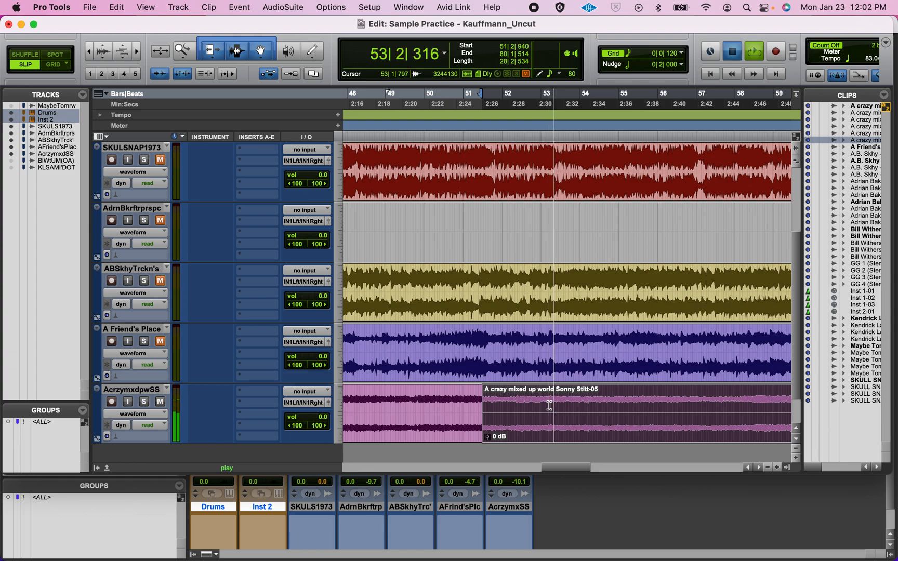
{"action": "left_click", "coordinate": [549, 406]}
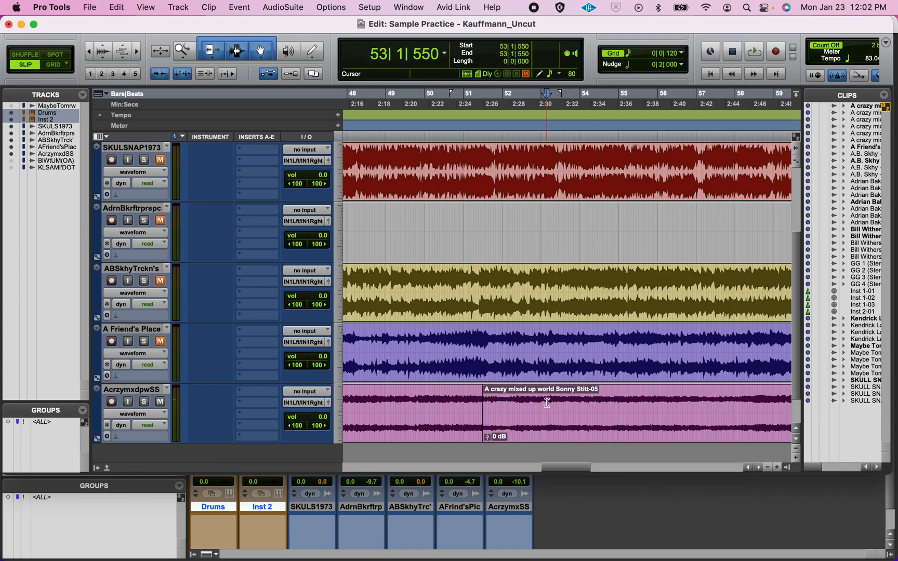
{"action": "key", "text": "super+]"}
{"action": "key", "text": "super+]"}
{"action": "key", "text": "super+]"}
{"action": "left_click", "coordinate": [489, 426]}
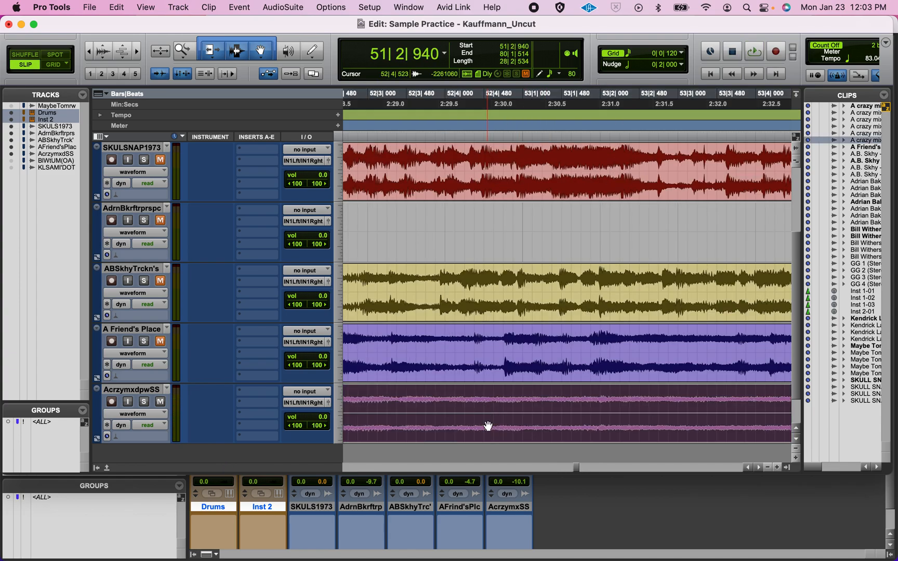
{"action": "key", "text": "super+["}
{"action": "key", "text": "super+["}
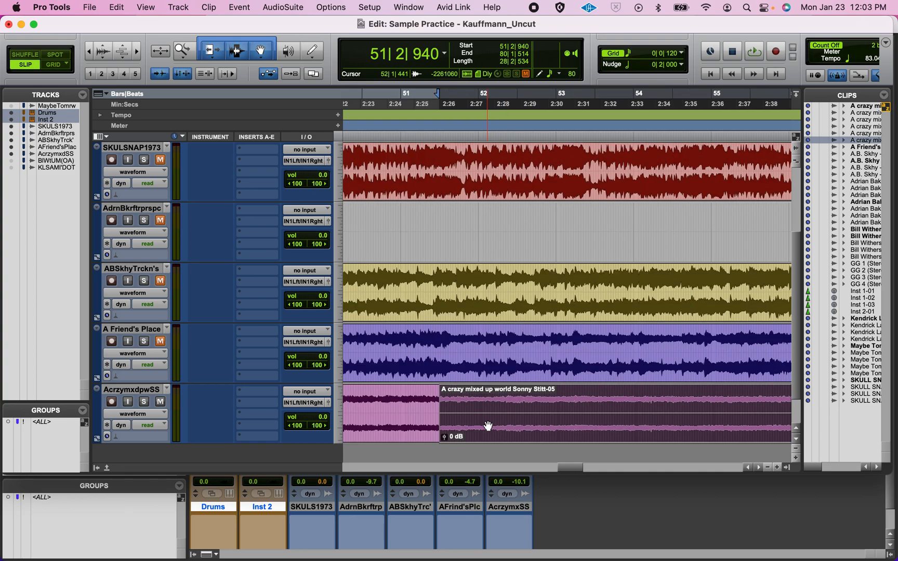
{"action": "key", "text": "space"}
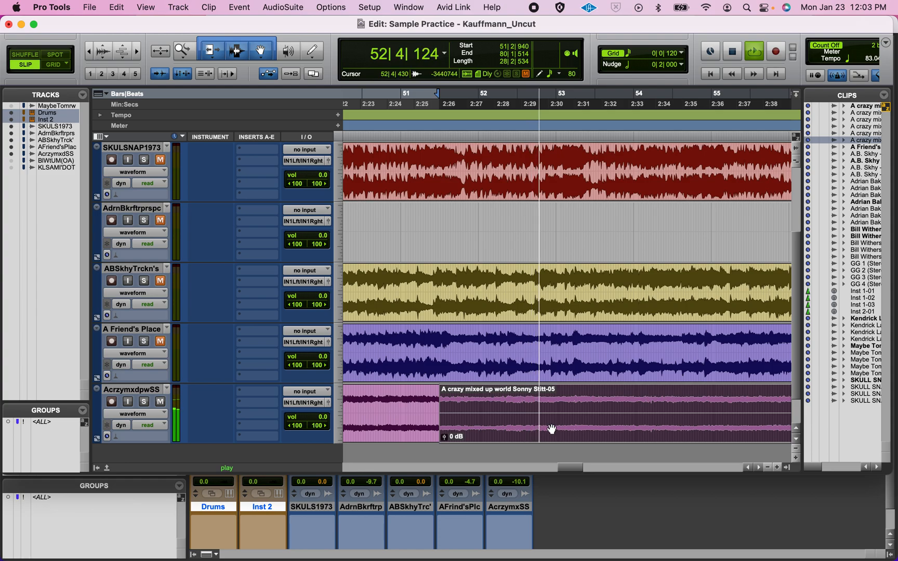
{"action": "key", "text": "space"}
Split the Sonny Stitt clip at the loop's end, 53|1|952
{"action": "left_click", "coordinate": [574, 408]}
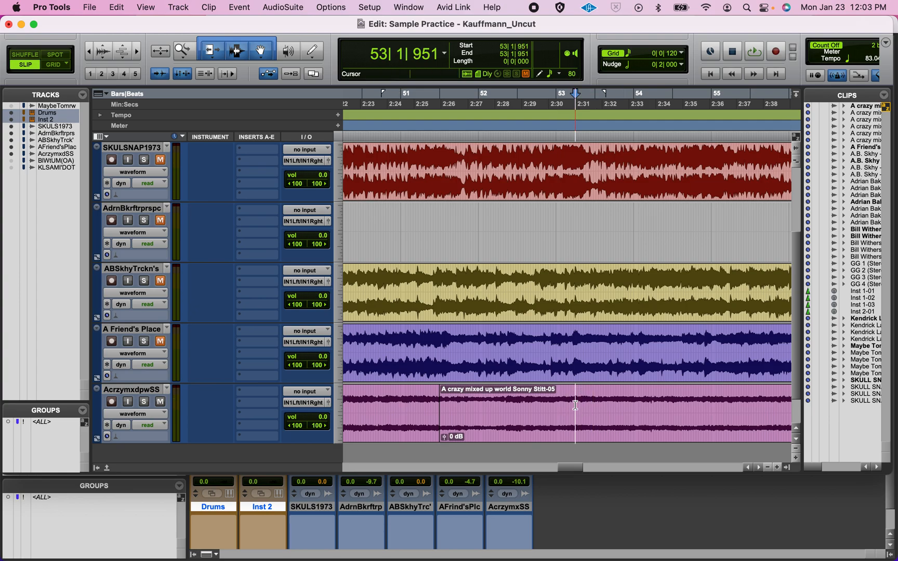
{"action": "key", "text": "super+]"}
{"action": "key", "text": "super+]"}
{"action": "key", "text": "super+]"}
{"action": "key", "text": "super+]"}
{"action": "key", "text": "super+]"}
{"action": "key", "text": "super+]"}
{"action": "key", "text": "super+]"}
{"action": "key", "text": "super+]"}
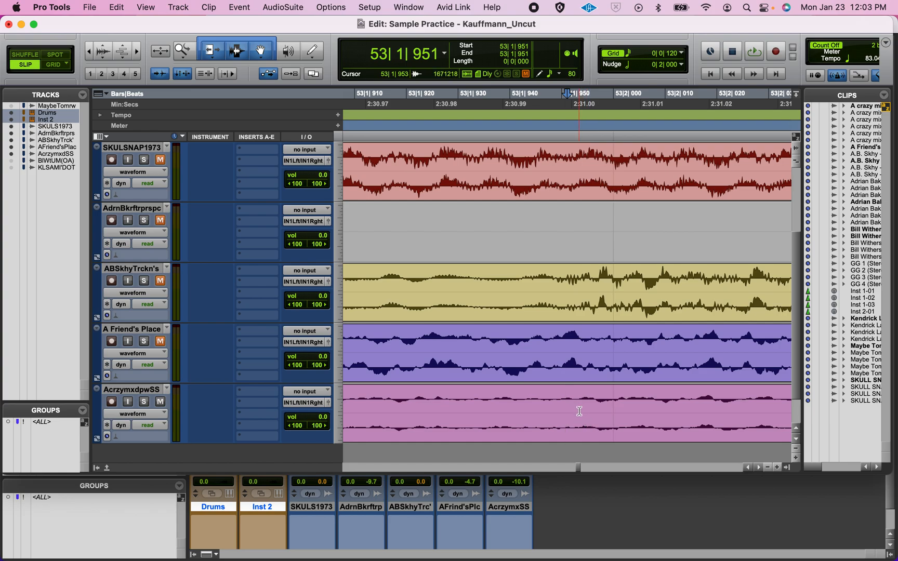
{"action": "scroll", "coordinate": [579, 411], "scroll_direction": "down", "scroll_amount": 3}
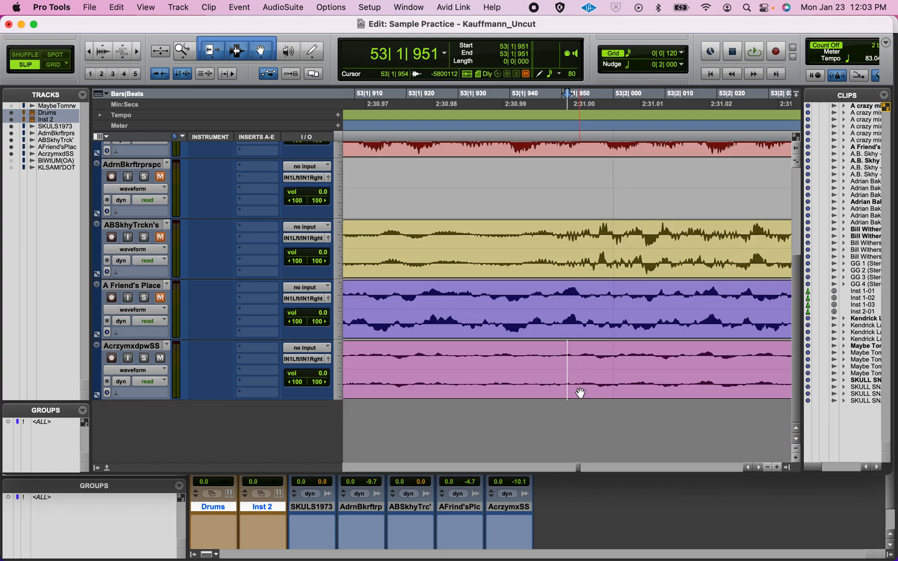
{"action": "key", "text": "super+]"}
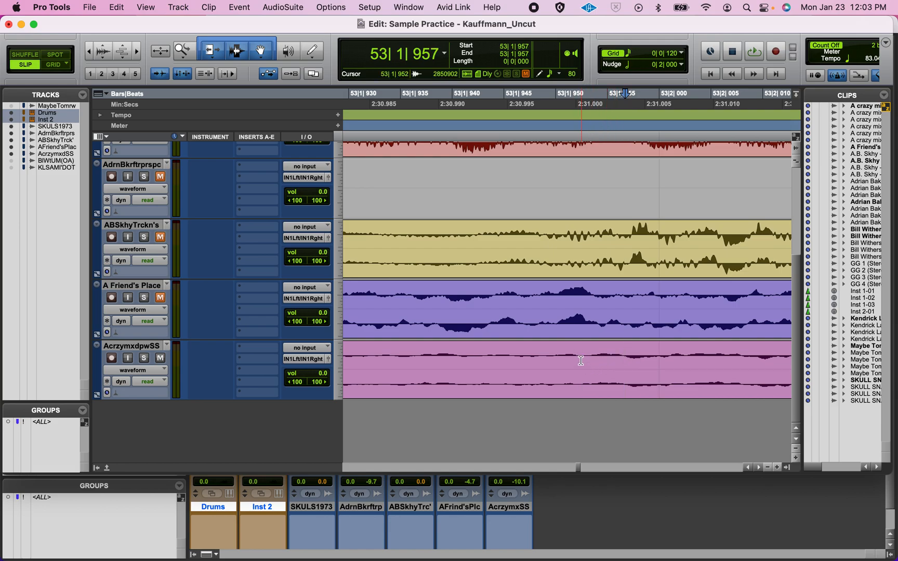
{"action": "key", "text": "super+e"}
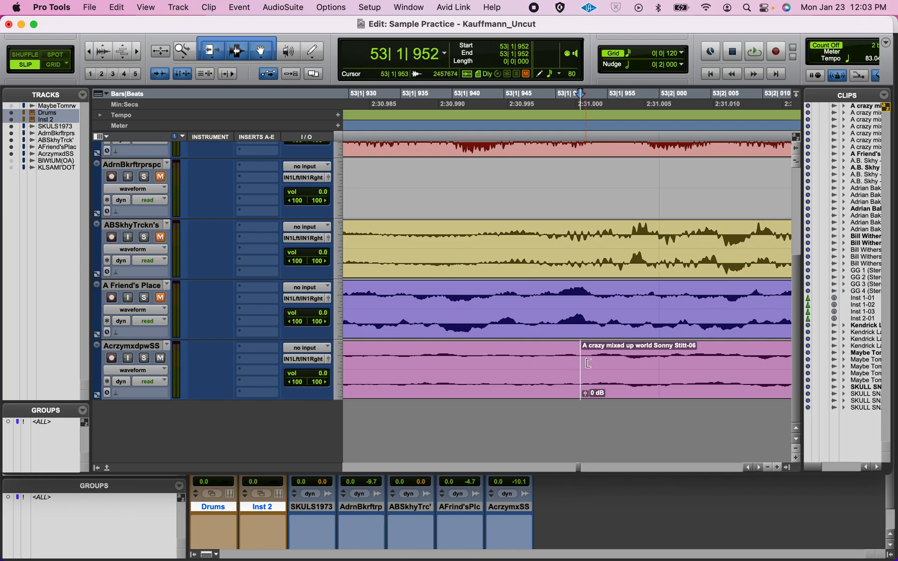
Audition the isolated Sonny Stitt section between the cuts at 51|2|940 and 53|1|952
{"action": "left_click", "coordinate": [608, 380]}
{"action": "scroll", "coordinate": [608, 380], "scroll_direction": "down", "scroll_amount": 9}
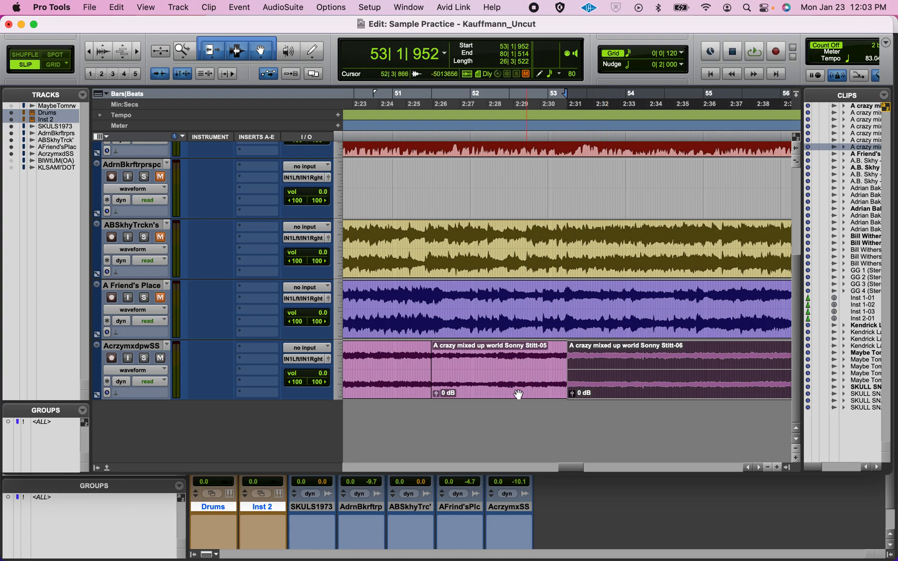
{"action": "left_click", "coordinate": [495, 394]}
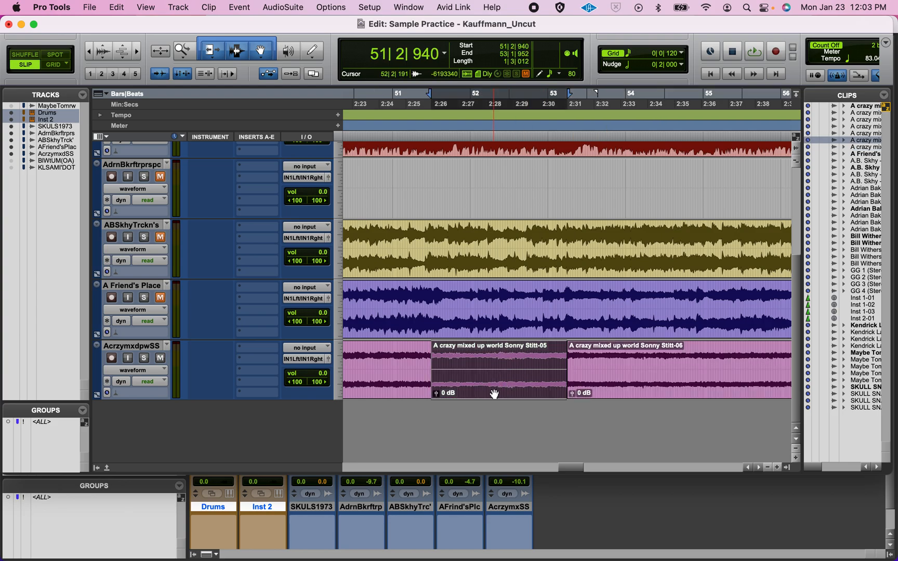
{"action": "key", "text": "space"}
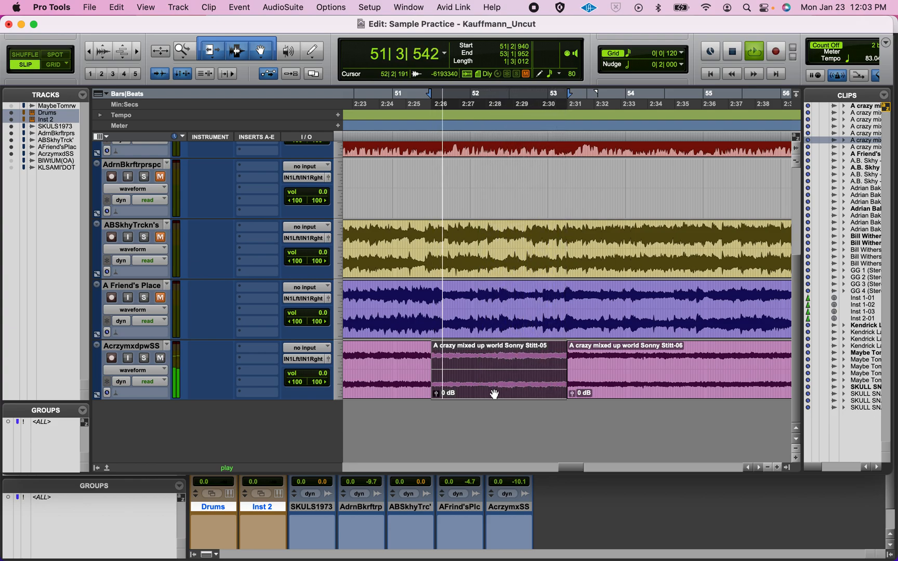
{"action": "key", "text": "space"}
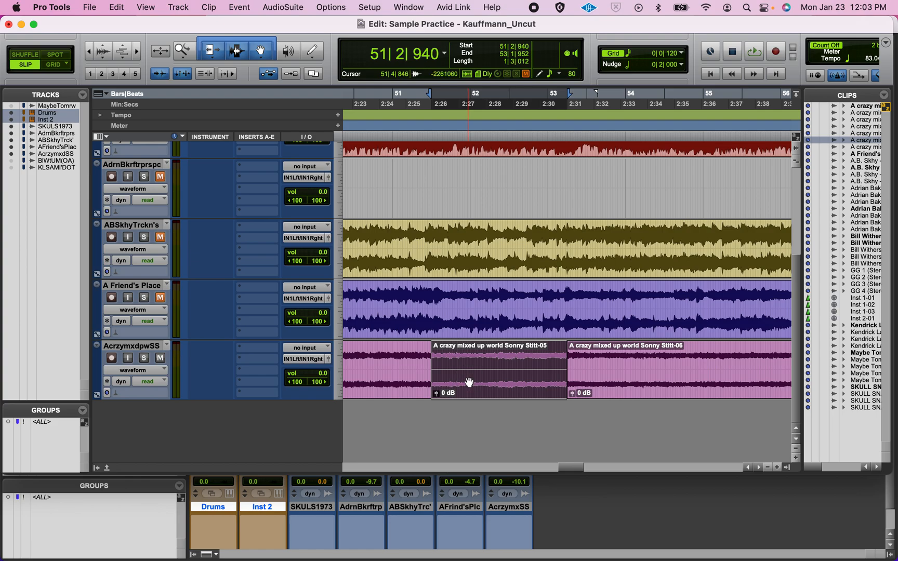
Rename the isolated section "A crazy mixed up world Sonny Stitt - Loop"
{"action": "double_click", "coordinate": [469, 383]}
{"action": "left_click_drag", "start_coordinate": [489, 159], "coordinate": [474, 159]}
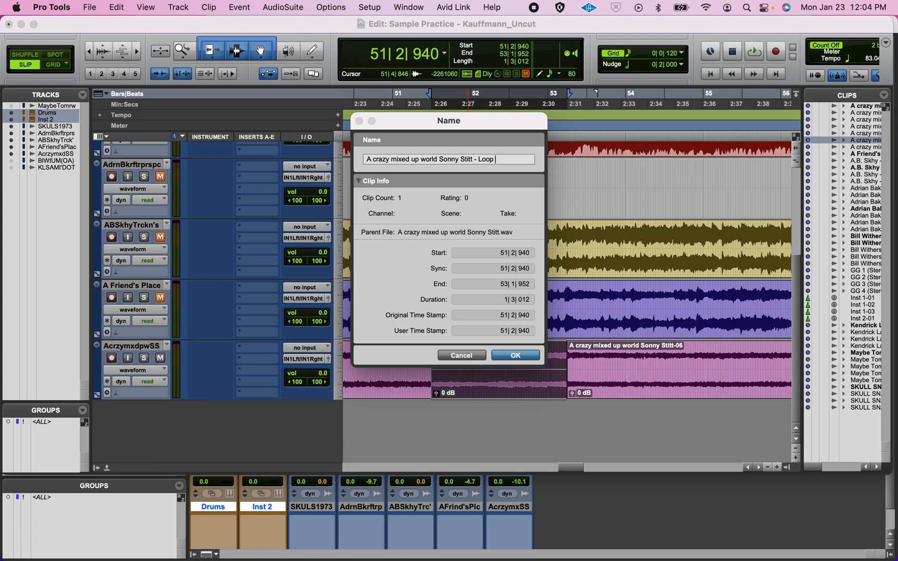
{"action": "type", "text": "- Loop"}
{"action": "key", "text": "Return"}
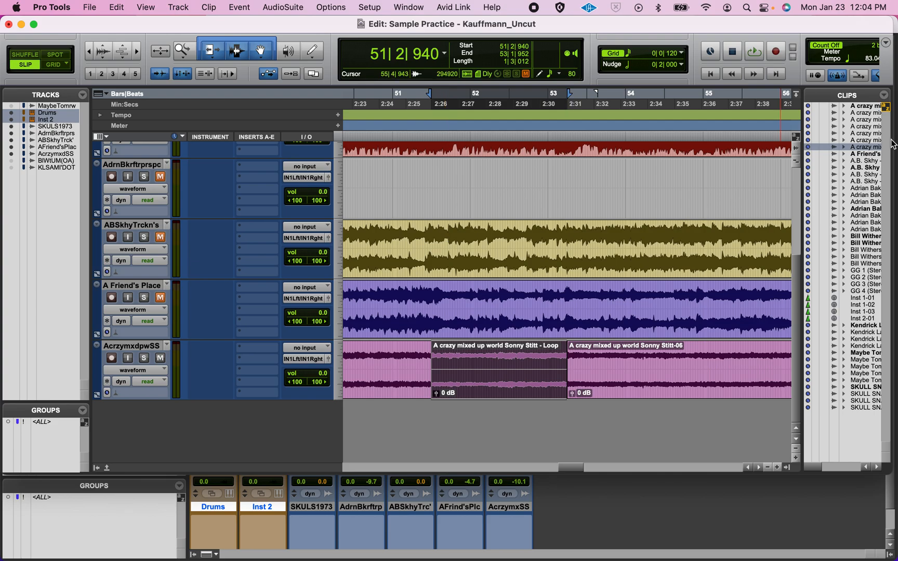
Export the renamed Sonny Stitt loop clip as an audio file
{"action": "left_click", "coordinate": [884, 96]}
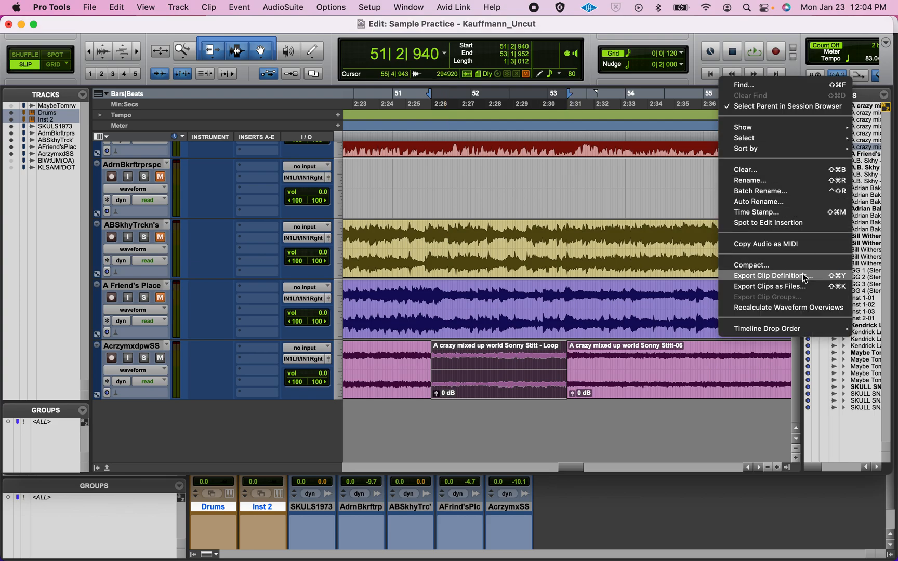
{"action": "left_click", "coordinate": [804, 288]}
{"action": "left_click", "coordinate": [496, 339]}
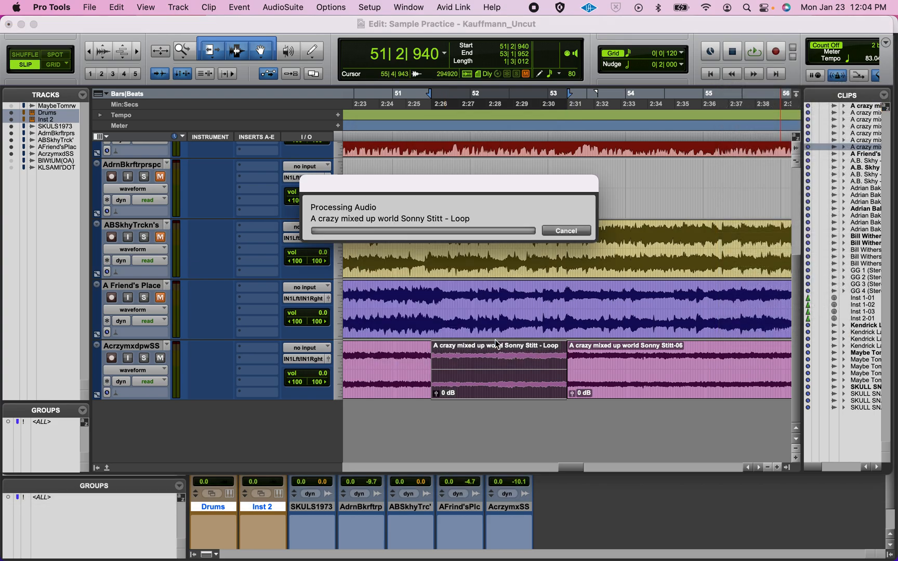
Open the Kontakt instrument on the Drums track and display its file browser
{"action": "scroll", "coordinate": [491, 337], "scroll_direction": "left", "scroll_amount": 5}
{"action": "scroll", "coordinate": [491, 337], "scroll_direction": "left", "scroll_amount": 8}
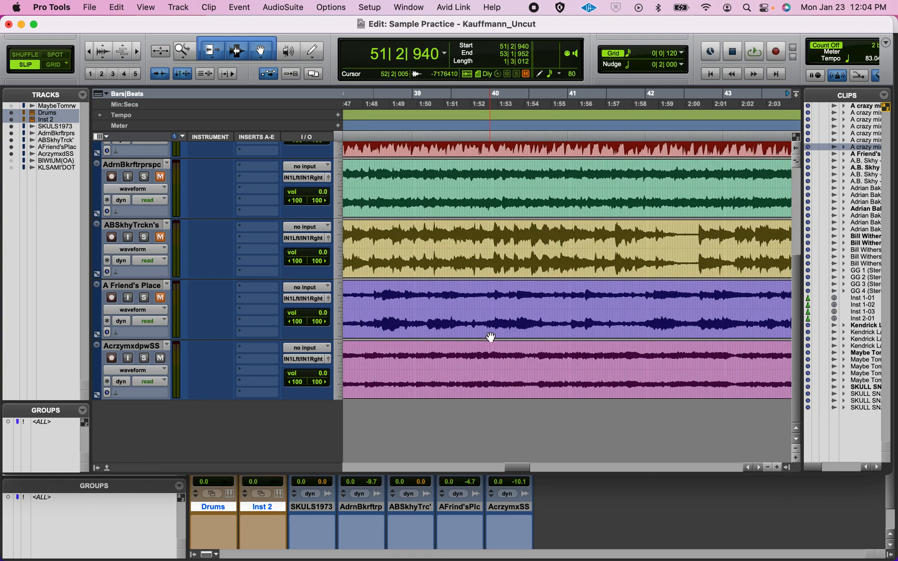
{"action": "scroll", "coordinate": [490, 337], "scroll_direction": "up", "scroll_amount": 3}
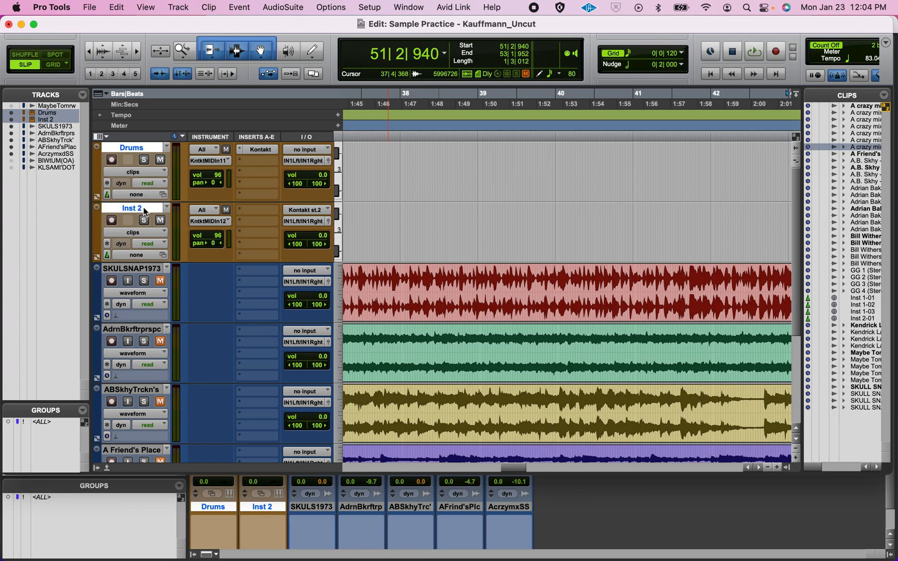
{"action": "left_click", "coordinate": [253, 151]}
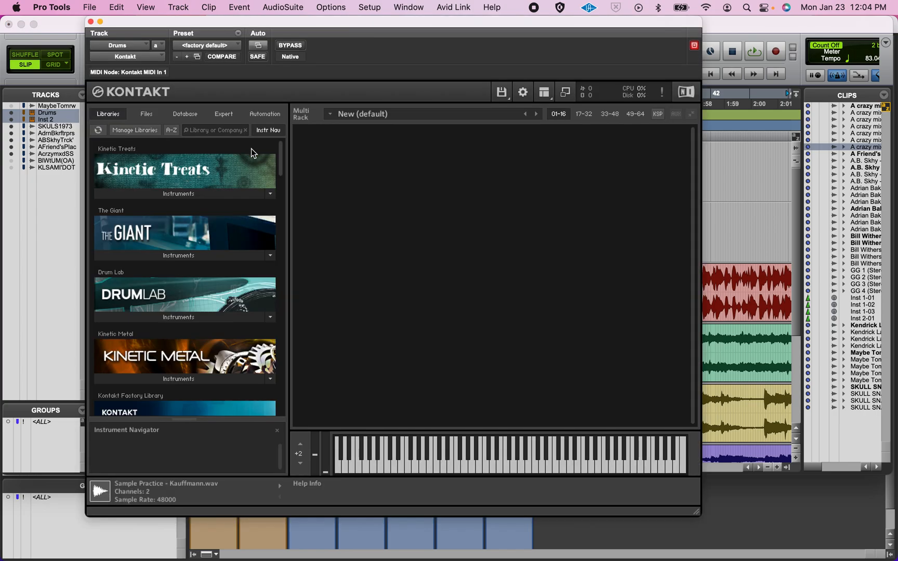
{"action": "left_click", "coordinate": [152, 114]}
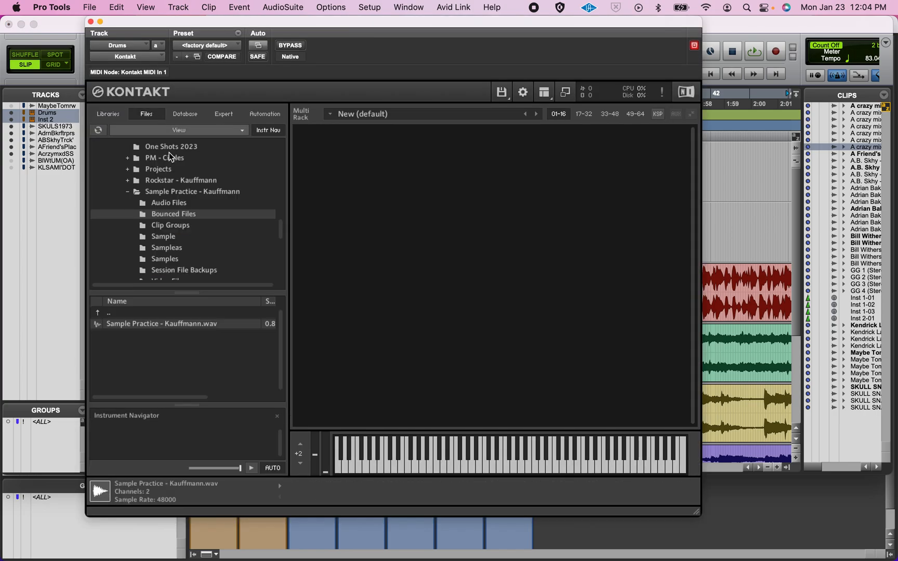
Browse the Desktop folders in Kontakt to the Sample Practice session folder and open its Sampleas folder
{"action": "left_click", "coordinate": [129, 192]}
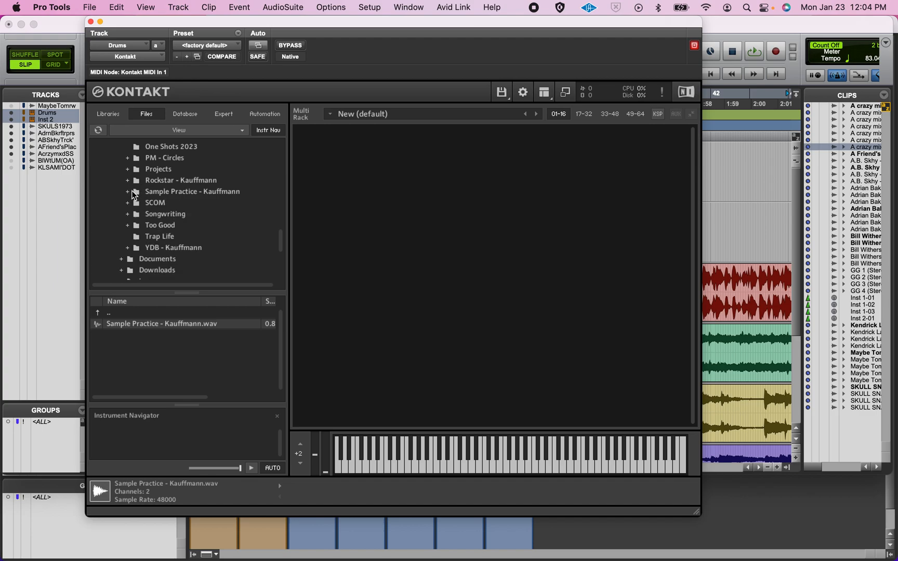
{"action": "scroll", "coordinate": [134, 195], "scroll_direction": "up", "scroll_amount": 8}
{"action": "scroll", "coordinate": [134, 197], "scroll_direction": "up", "scroll_amount": 10}
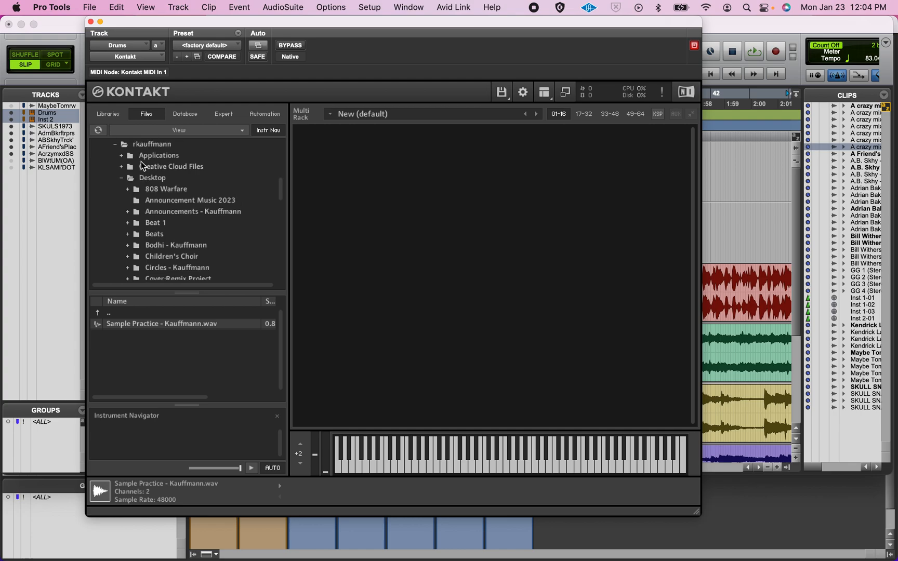
{"action": "scroll", "coordinate": [162, 223], "scroll_direction": "down", "scroll_amount": 7}
{"action": "scroll", "coordinate": [162, 227], "scroll_direction": "down", "scroll_amount": 8}
{"action": "scroll", "coordinate": [163, 227], "scroll_direction": "down", "scroll_amount": 1}
{"action": "left_click", "coordinate": [171, 228]}
{"action": "left_click", "coordinate": [127, 228]}
{"action": "scroll", "coordinate": [128, 234], "scroll_direction": "down", "scroll_amount": 5}
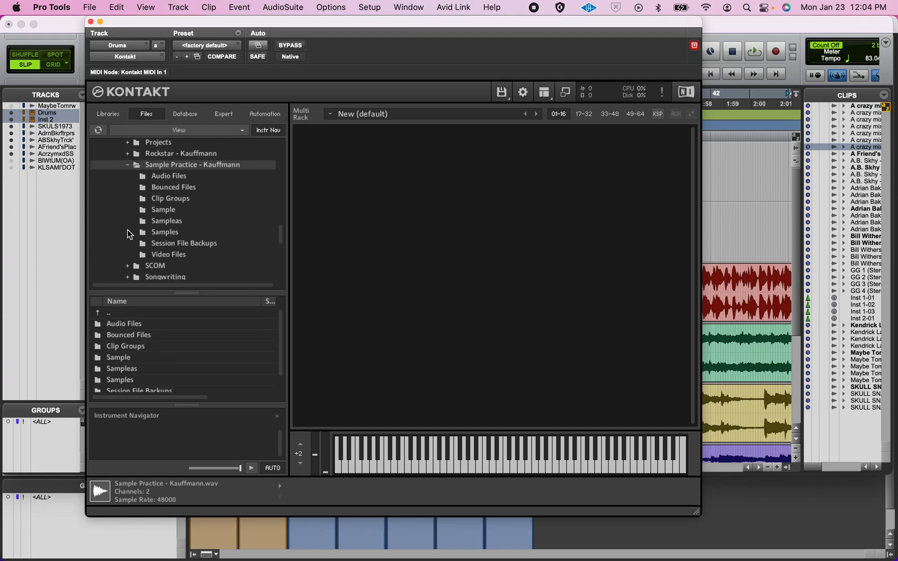
{"action": "scroll", "coordinate": [129, 235], "scroll_direction": "down", "scroll_amount": 1}
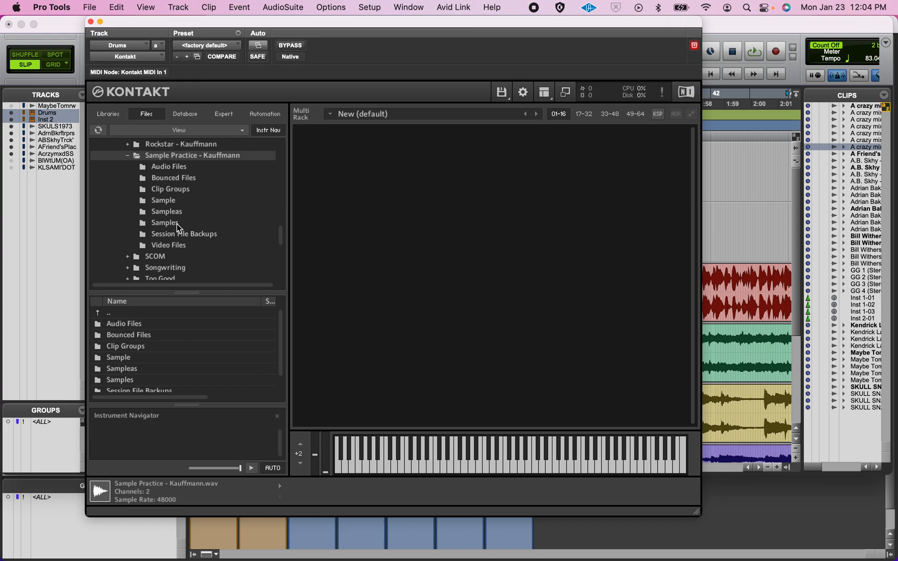
{"action": "left_click", "coordinate": [166, 211]}
Preview the samples Ad - 1, Ad - 2, Ad - 3, Ad - Longer, Ad Groove, Crazy - Sax and Crazy - Strings
{"action": "left_click", "coordinate": [141, 324]}
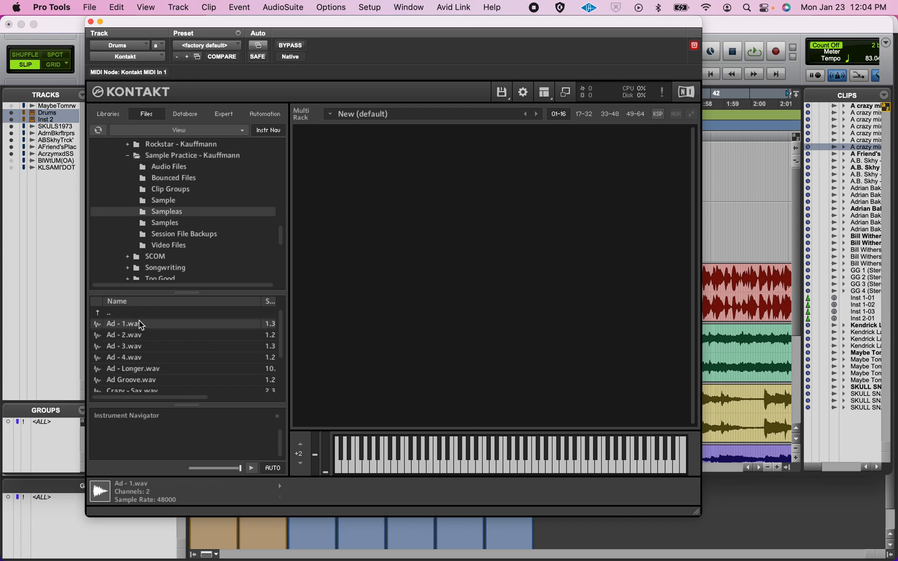
{"action": "left_click", "coordinate": [141, 336]}
{"action": "left_click", "coordinate": [144, 349]}
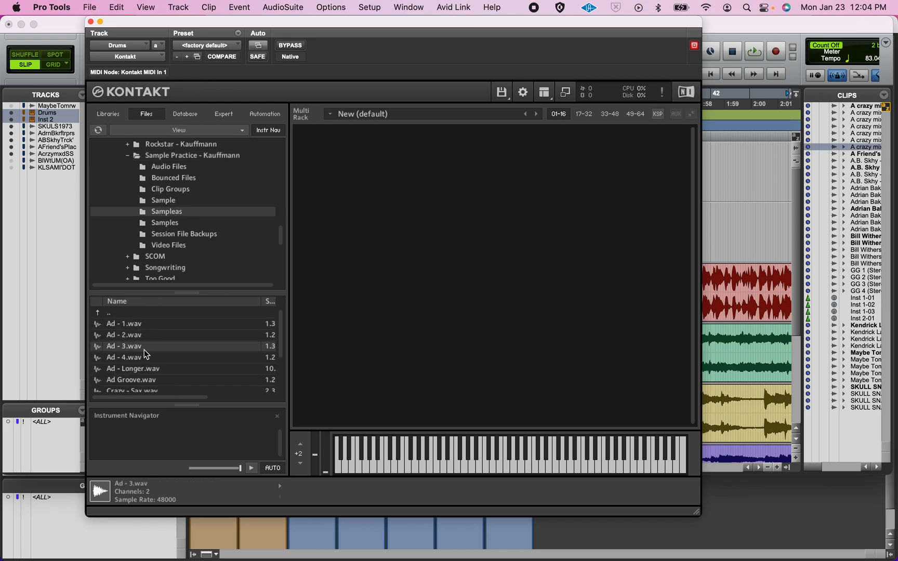
{"action": "left_click", "coordinate": [148, 370]}
{"action": "scroll", "coordinate": [149, 370], "scroll_direction": "down", "scroll_amount": 3}
{"action": "left_click", "coordinate": [148, 353]}
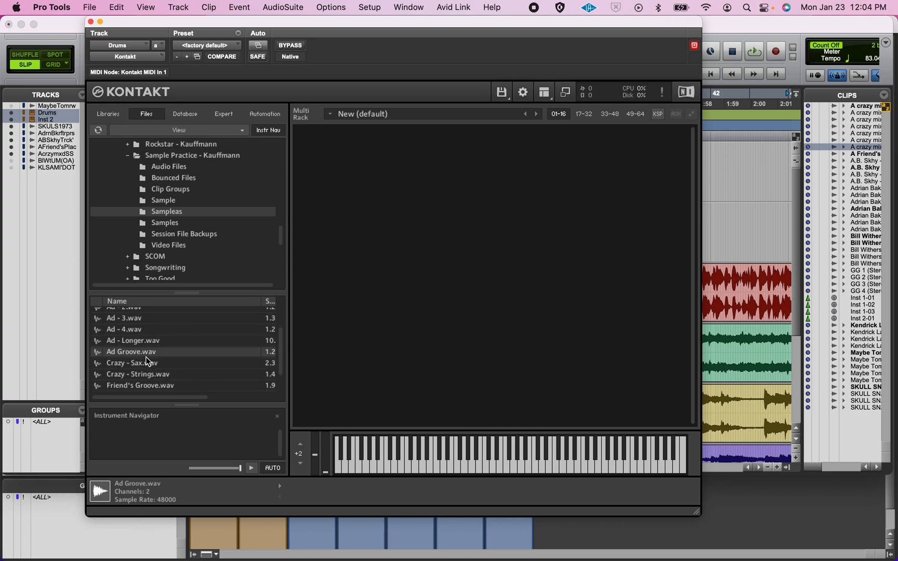
{"action": "left_click", "coordinate": [151, 367]}
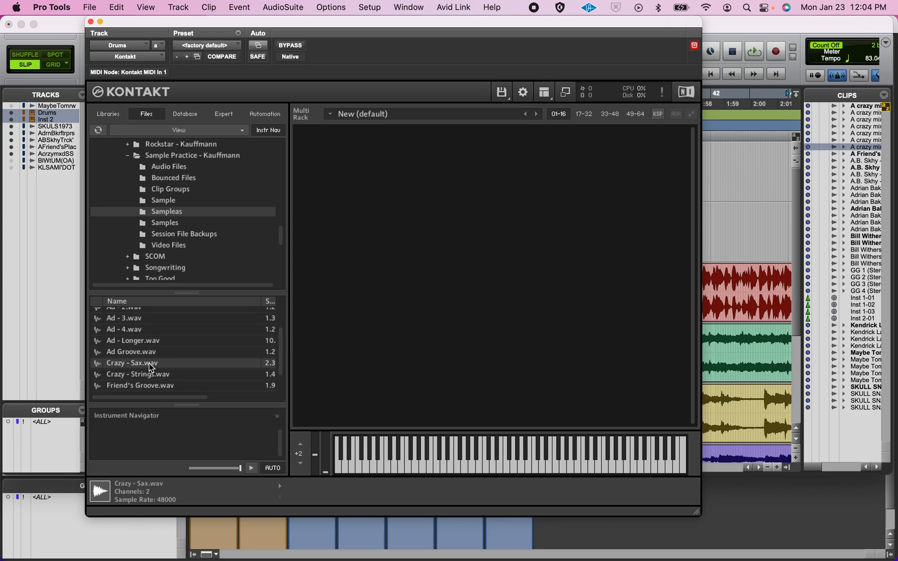
{"action": "left_click", "coordinate": [153, 376]}
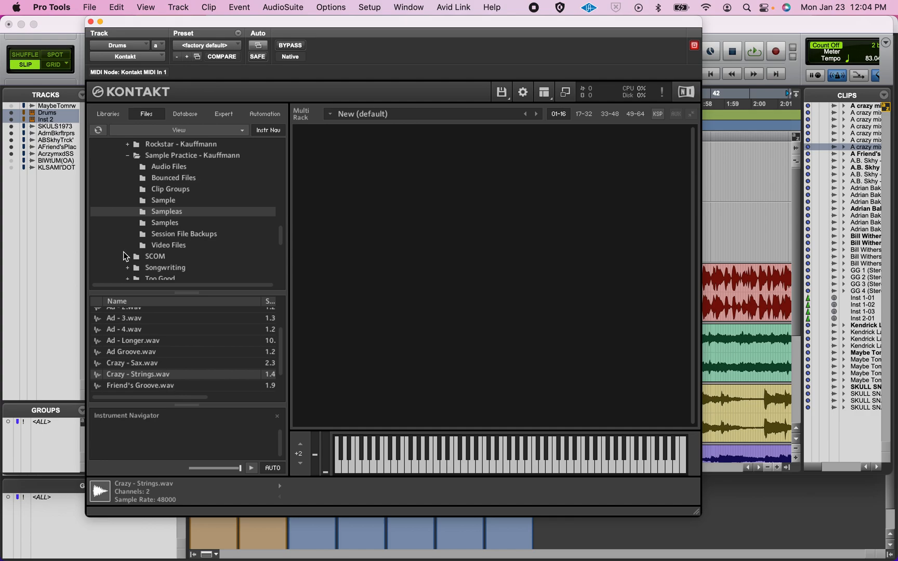
Open the session's Samples folder and preview the Sonny Stitt, A.B. Skhy and Adrian Baker samples
{"action": "left_click", "coordinate": [166, 227]}
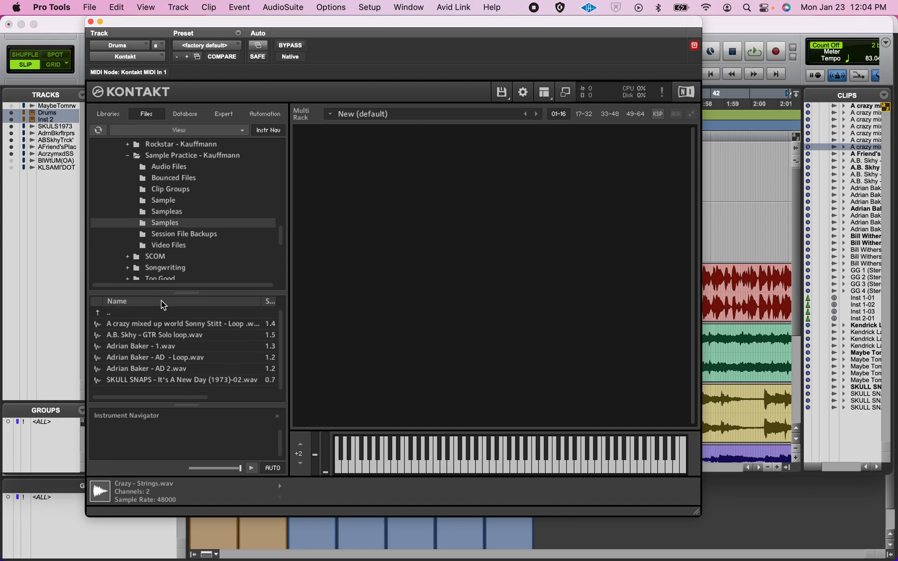
{"action": "left_click", "coordinate": [156, 326]}
{"action": "left_click", "coordinate": [159, 336]}
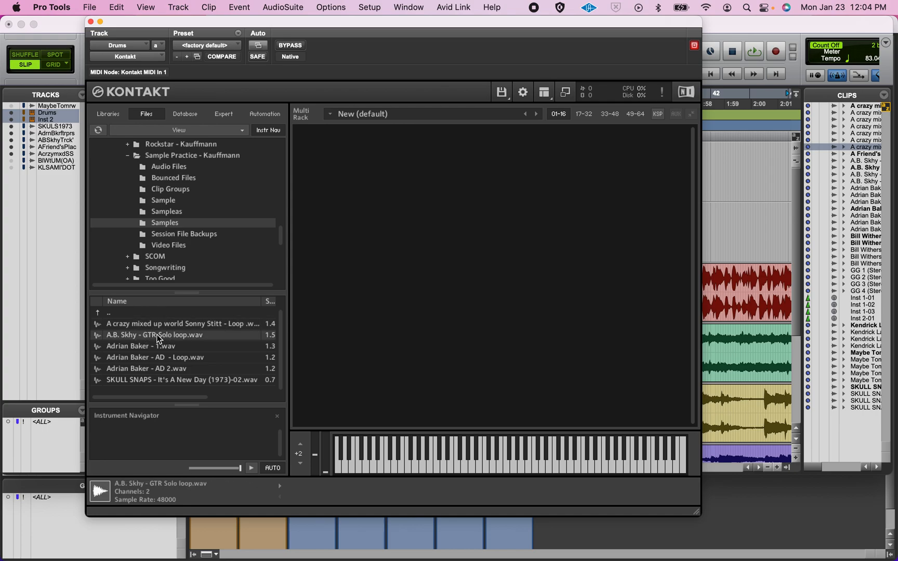
{"action": "left_click", "coordinate": [156, 347]}
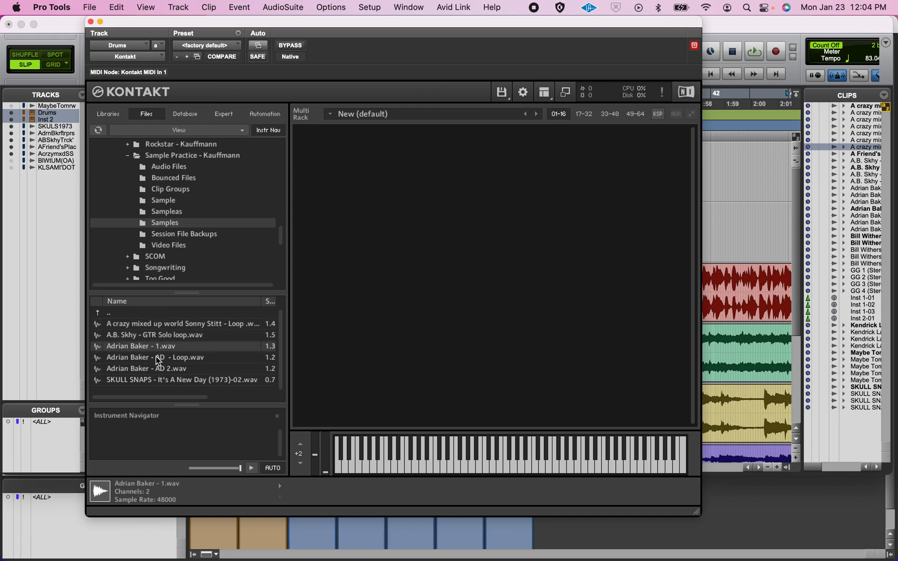
{"action": "left_click", "coordinate": [158, 359]}
{"action": "left_click", "coordinate": [157, 369]}
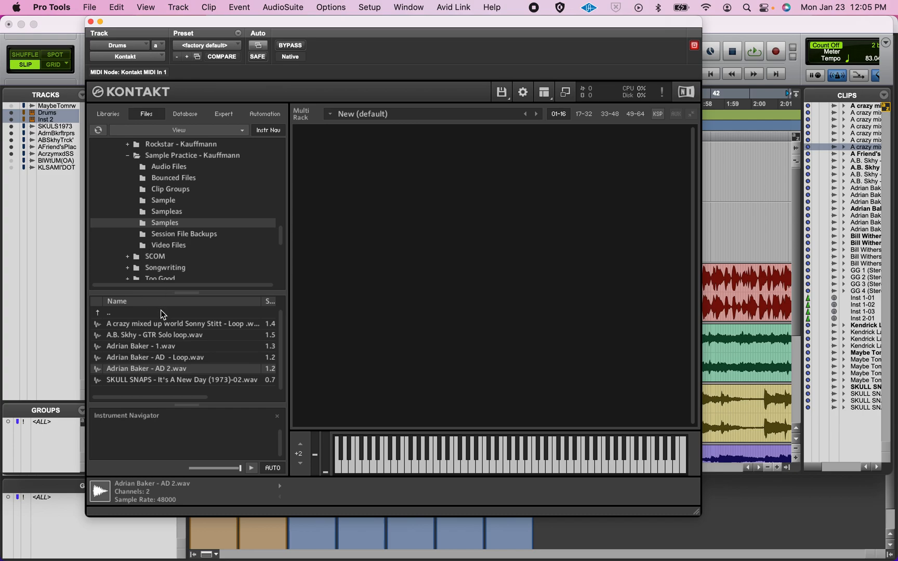
{"action": "left_click", "coordinate": [160, 336]}
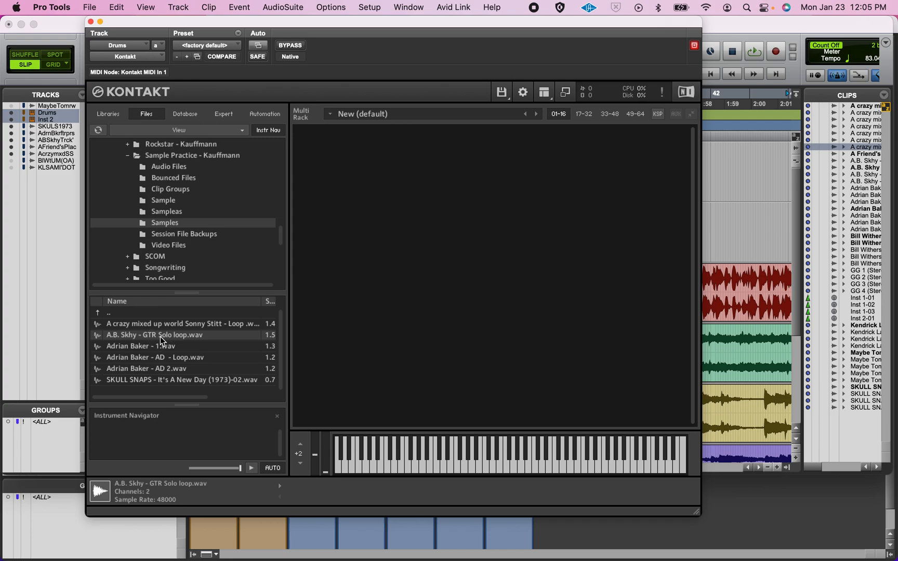
{"action": "left_click", "coordinate": [161, 324]}
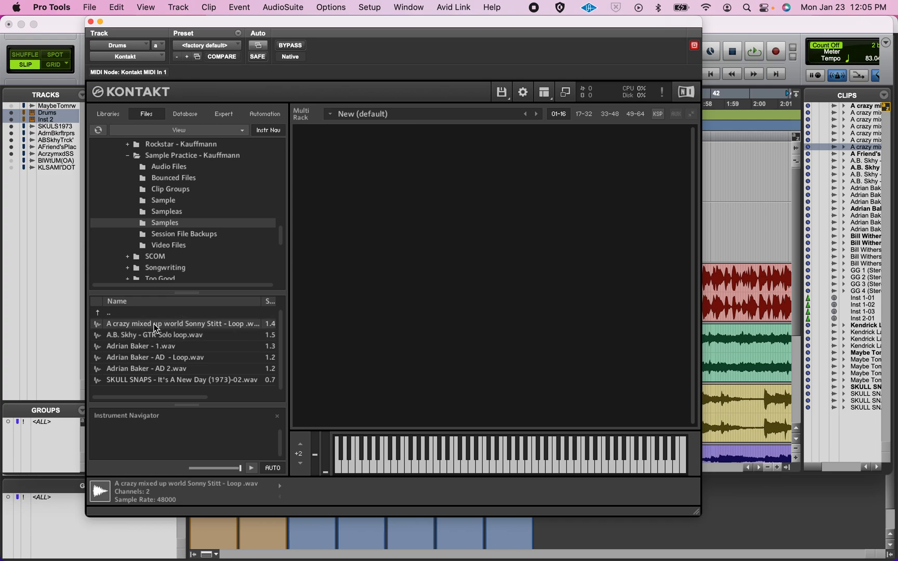
Load the A crazy mixed up world Sonny Stitt - Loop sample into the rack and audition its root key C3 in the Mapping Editor
{"action": "left_click_drag", "start_coordinate": [154, 328], "coordinate": [371, 220]}
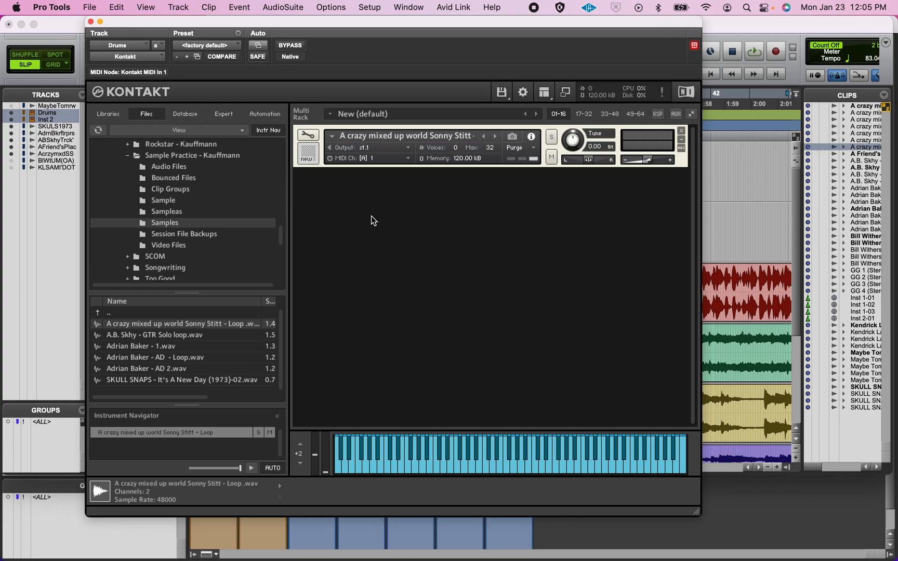
{"action": "left_click", "coordinate": [307, 137]}
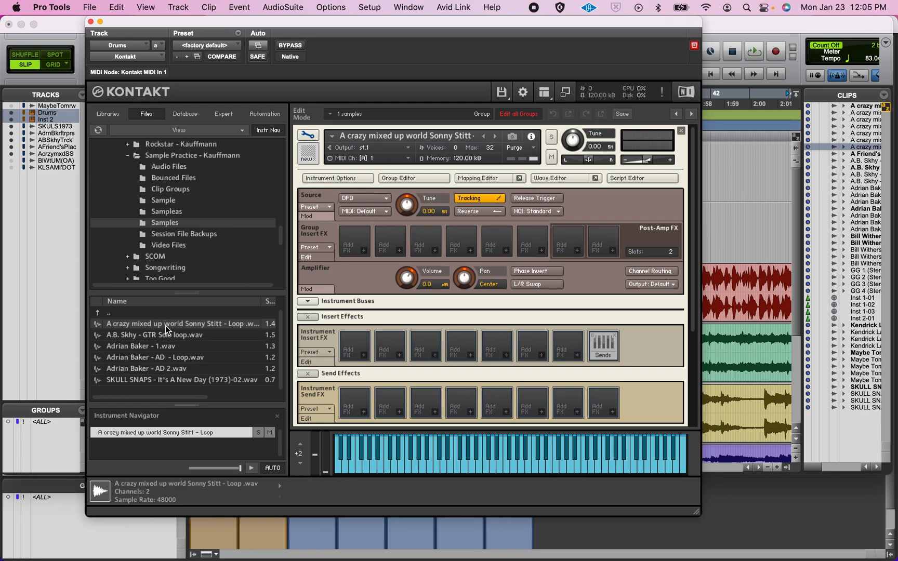
{"action": "left_click", "coordinate": [477, 179]}
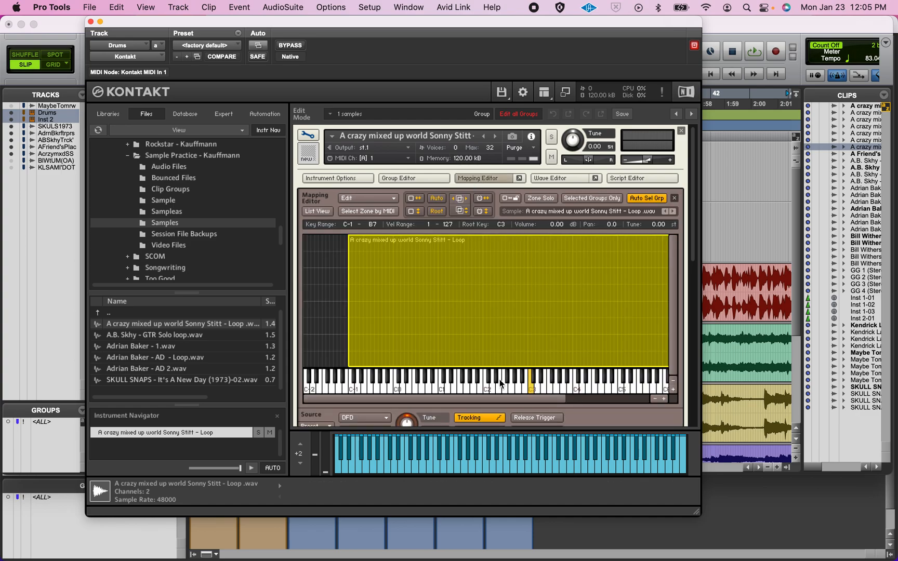
{"action": "left_click", "coordinate": [529, 391]}
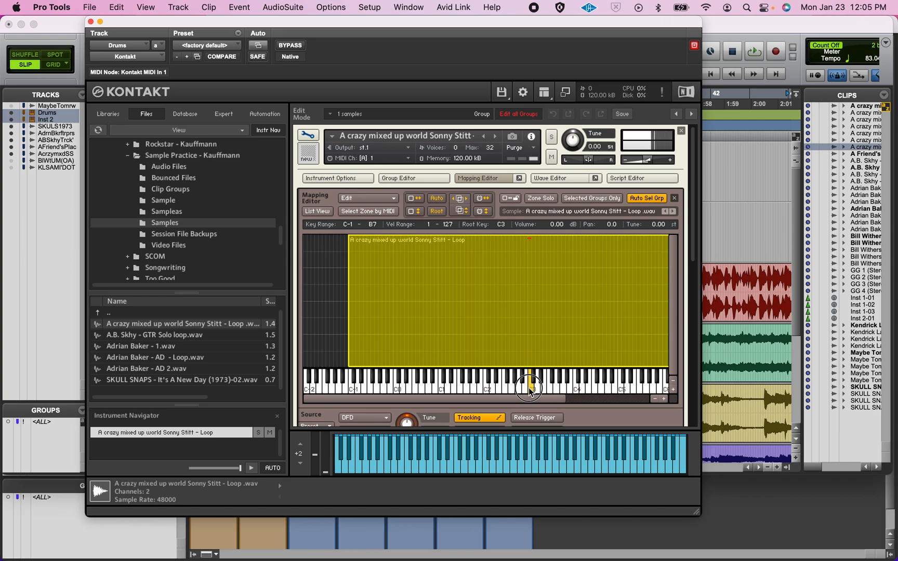
Sync the Sonny Stitt loop to the MIDI clock with Time Machine Pro in the Wave Editor
{"action": "left_click", "coordinate": [499, 177]}
{"action": "left_click", "coordinate": [549, 181]}
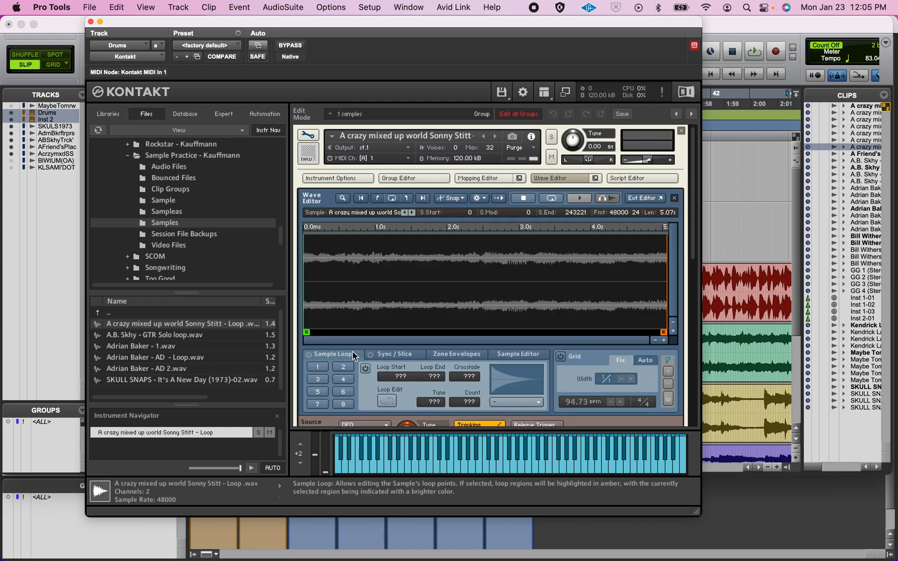
{"action": "left_click", "coordinate": [387, 356]}
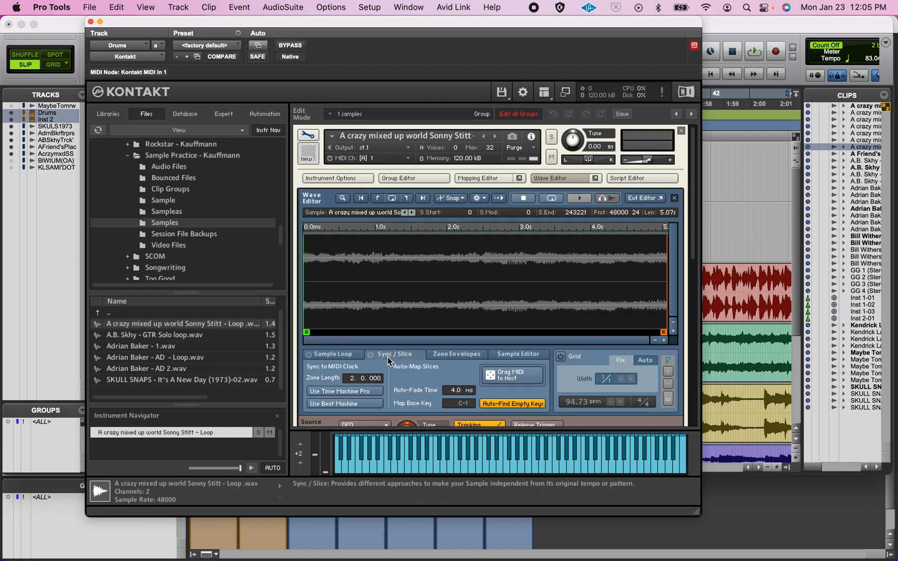
{"action": "left_click", "coordinate": [347, 393]}
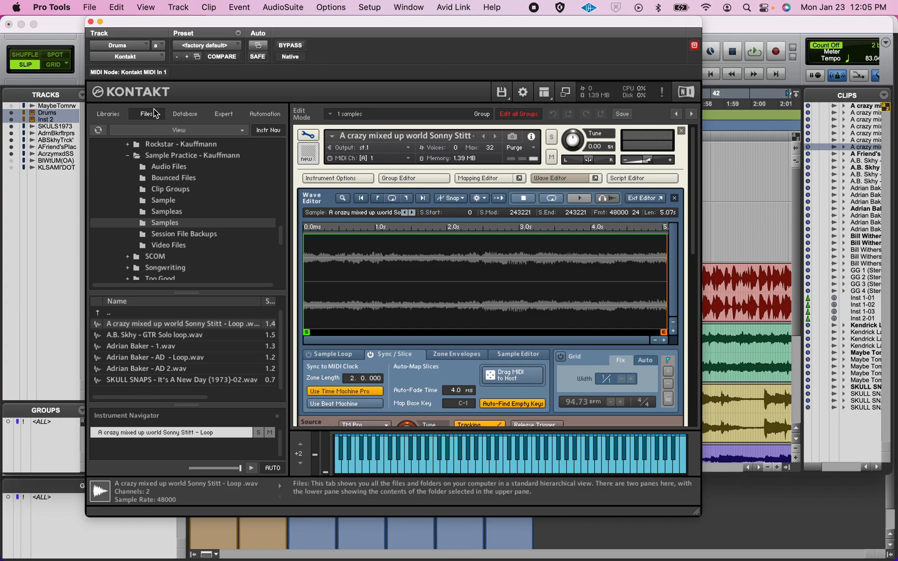
{"action": "left_click", "coordinate": [90, 23]}
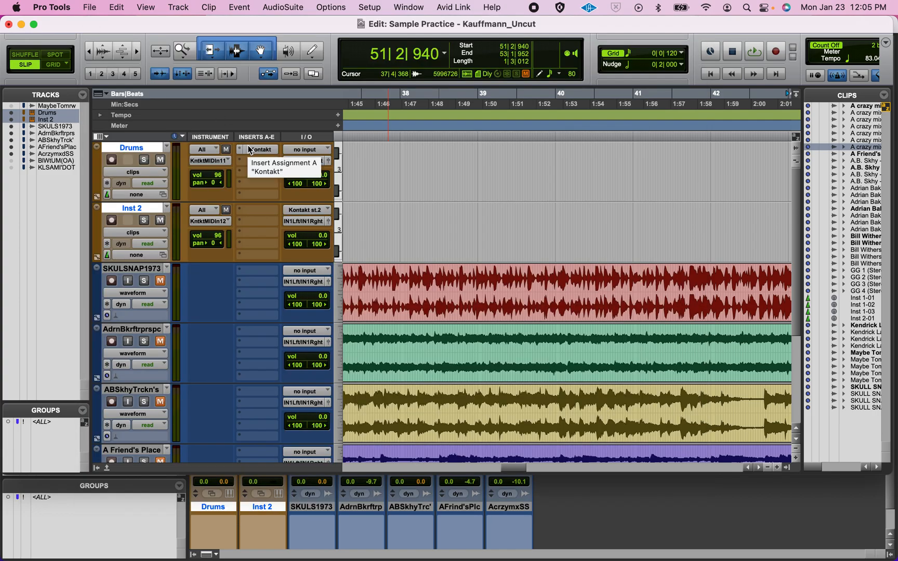
{"action": "key", "text": "ctrl+equal"}
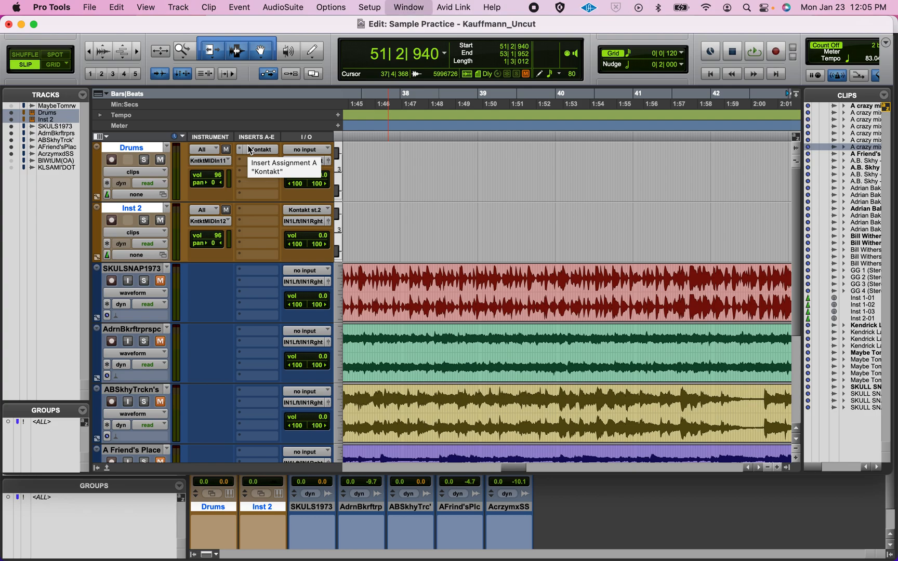
{"action": "left_click", "coordinate": [10, 27]}
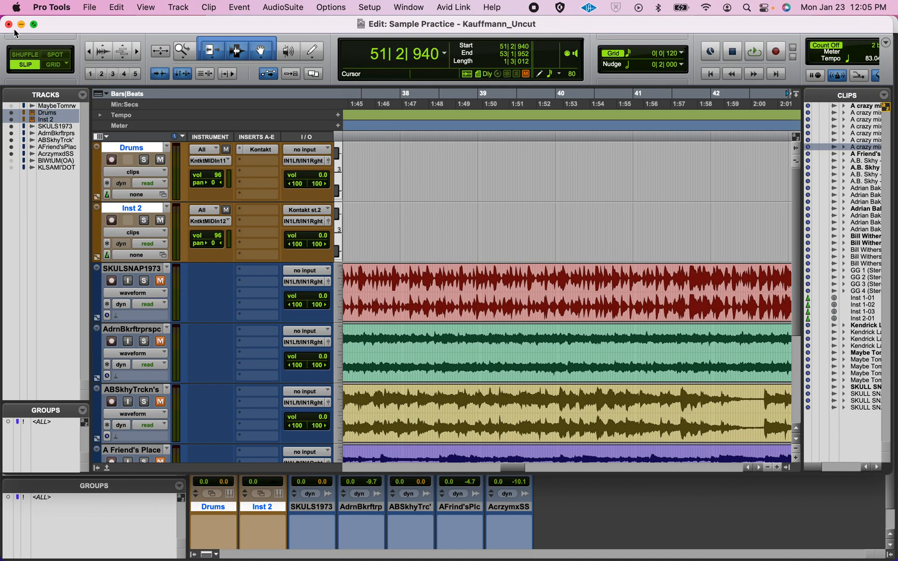
{"action": "left_click", "coordinate": [253, 152]}
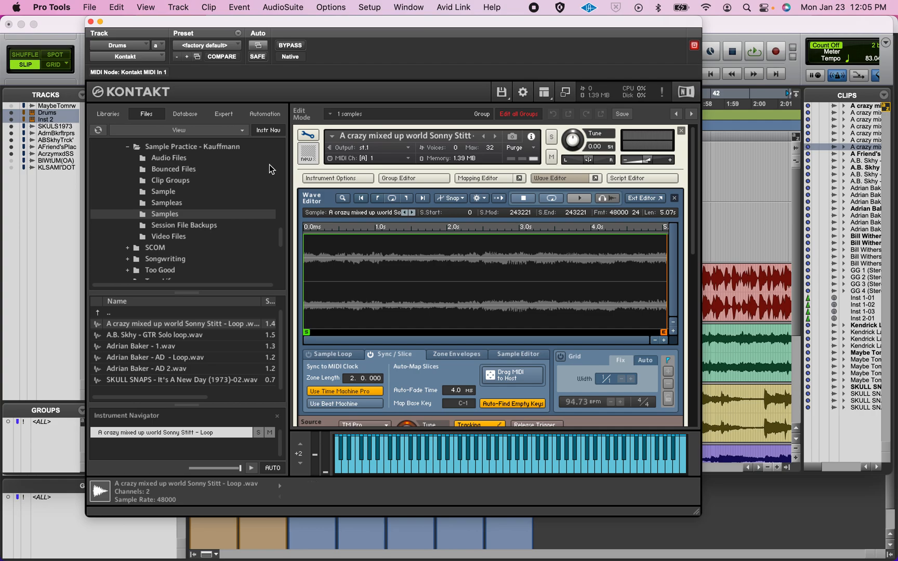
Load the SKULL SNAPS - It's A New Day (1973)-02 sample into the rack and place it above the Sonny Stitt instrument
{"action": "left_click", "coordinate": [310, 134]}
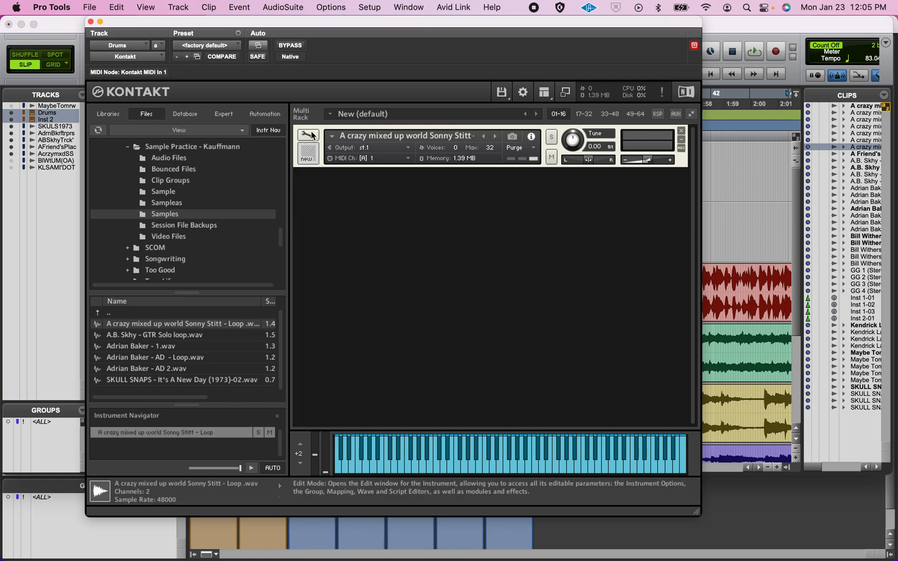
{"action": "left_click_drag", "start_coordinate": [164, 384], "coordinate": [397, 313]}
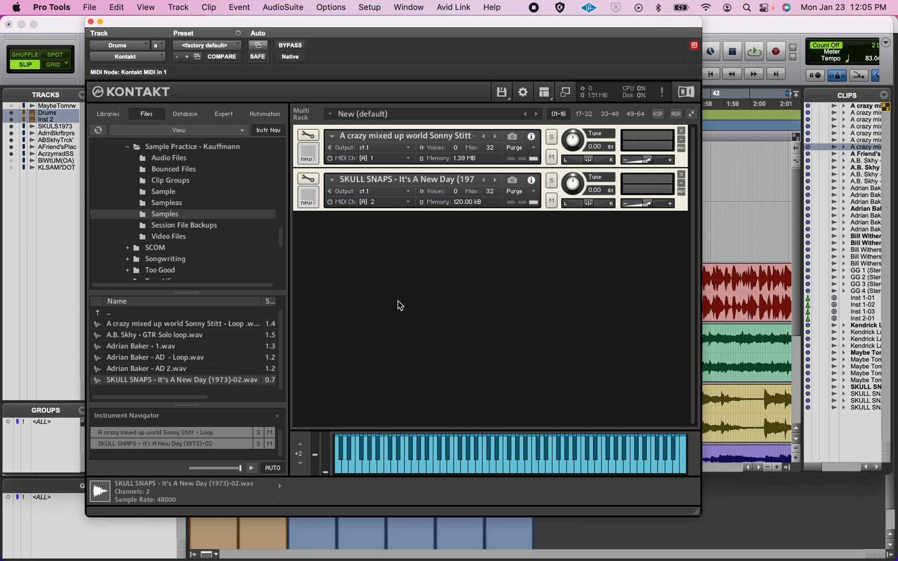
{"action": "left_click_drag", "start_coordinate": [322, 177], "coordinate": [370, 149]}
Set the SKULL SNAPS instrument to Port A channel 1 and the Sonny Stitt instrument to output st.2 and Port A channel 2
{"action": "left_click", "coordinate": [368, 157]}
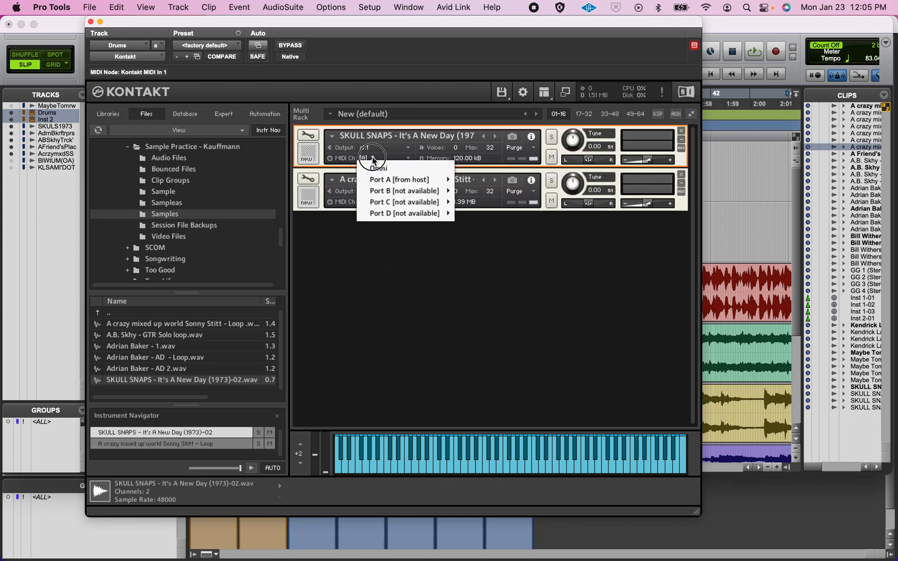
{"action": "mouse_move", "coordinate": [442, 179]}
{"action": "left_click", "coordinate": [470, 180]}
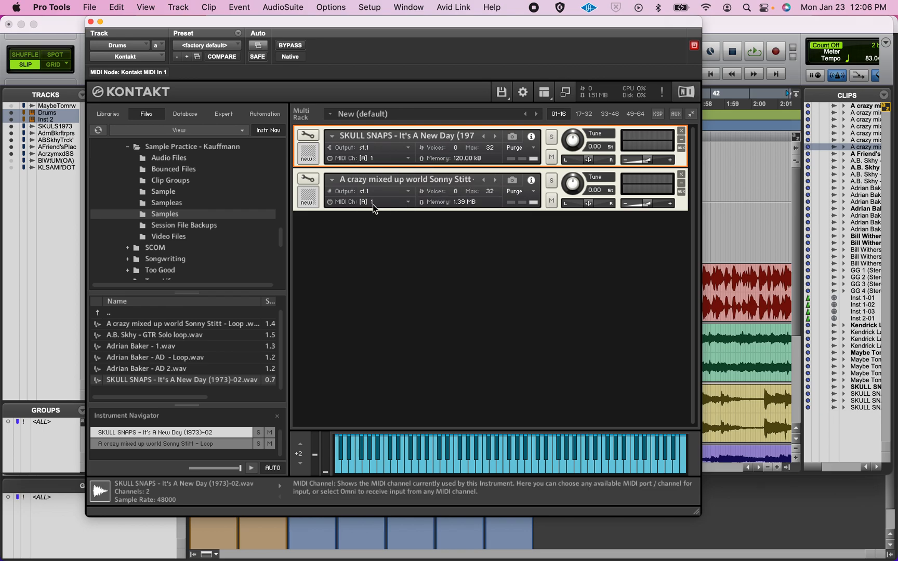
{"action": "left_click", "coordinate": [366, 191]}
{"action": "left_click", "coordinate": [382, 231]}
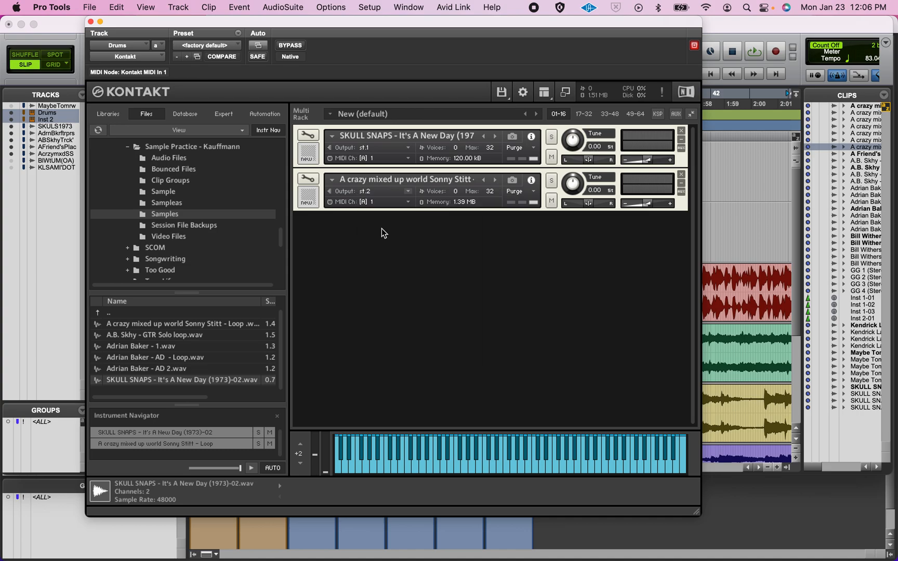
{"action": "left_click", "coordinate": [369, 202]}
{"action": "mouse_move", "coordinate": [403, 231]}
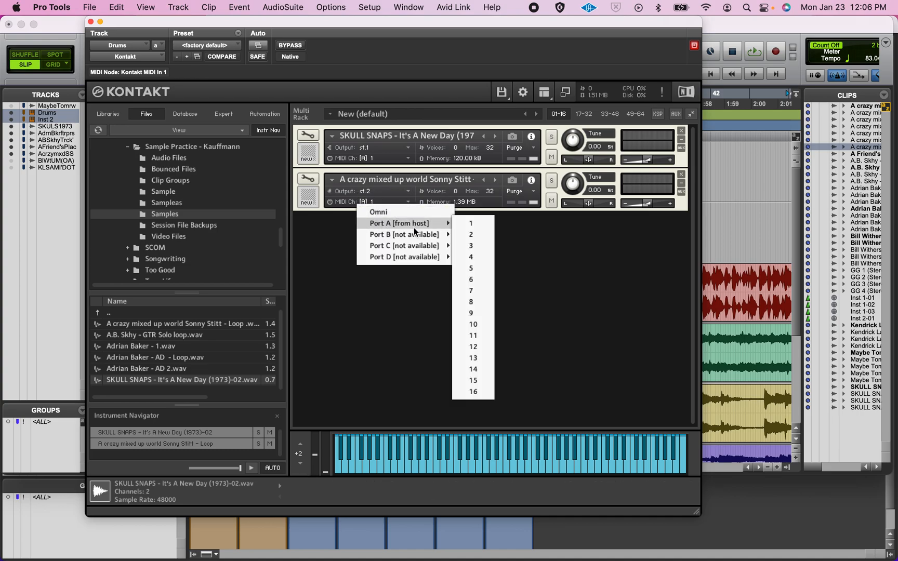
{"action": "left_click", "coordinate": [475, 234]}
Sync the SKULL SNAPS sample to the MIDI clock with Time Machine Pro in the Wave Editor and return to the rack
{"action": "left_click", "coordinate": [307, 135]}
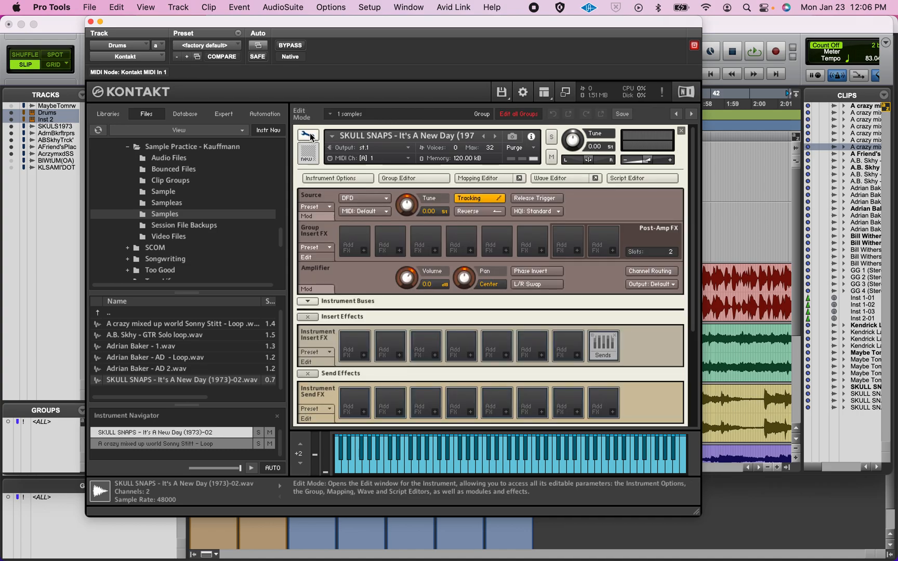
{"action": "left_click", "coordinate": [548, 178]}
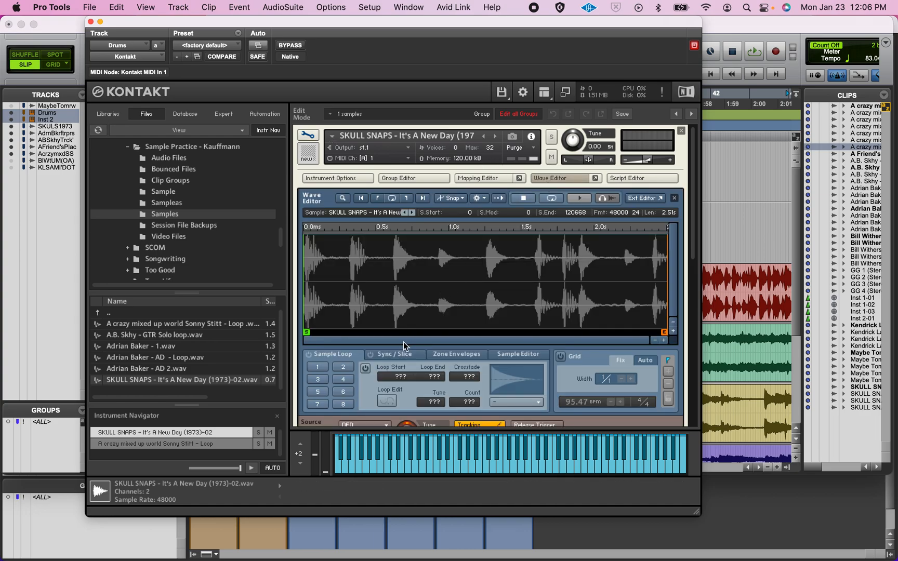
{"action": "left_click", "coordinate": [395, 355]}
{"action": "left_click", "coordinate": [345, 391]}
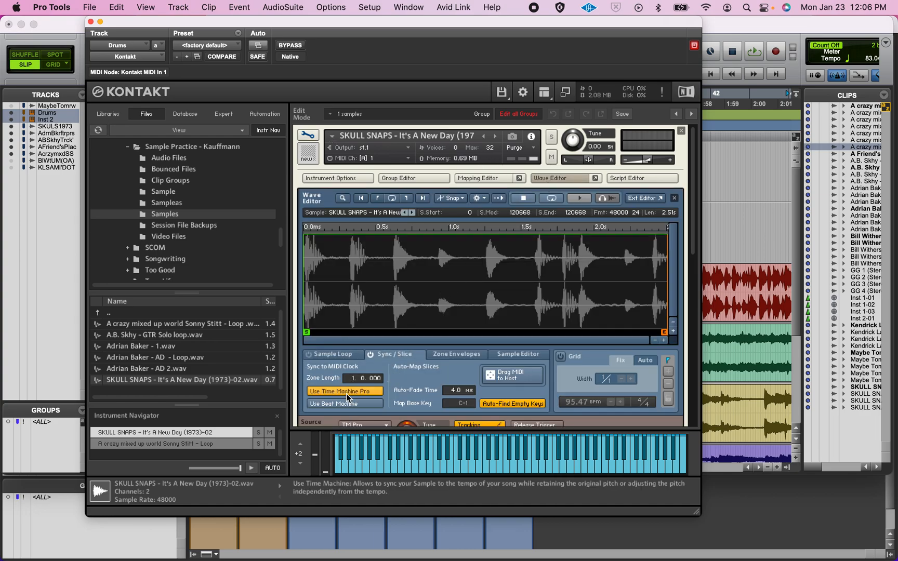
{"action": "left_click", "coordinate": [308, 135]}
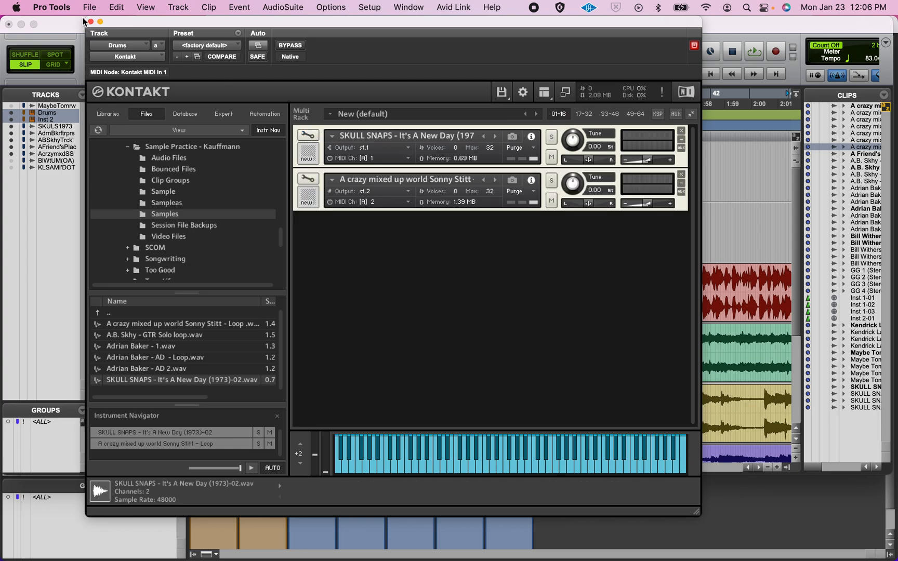
Close Kontakt and draw a one-bar C3 note at the start of the Drums track in the MIDI Editor
{"action": "left_click", "coordinate": [91, 21]}
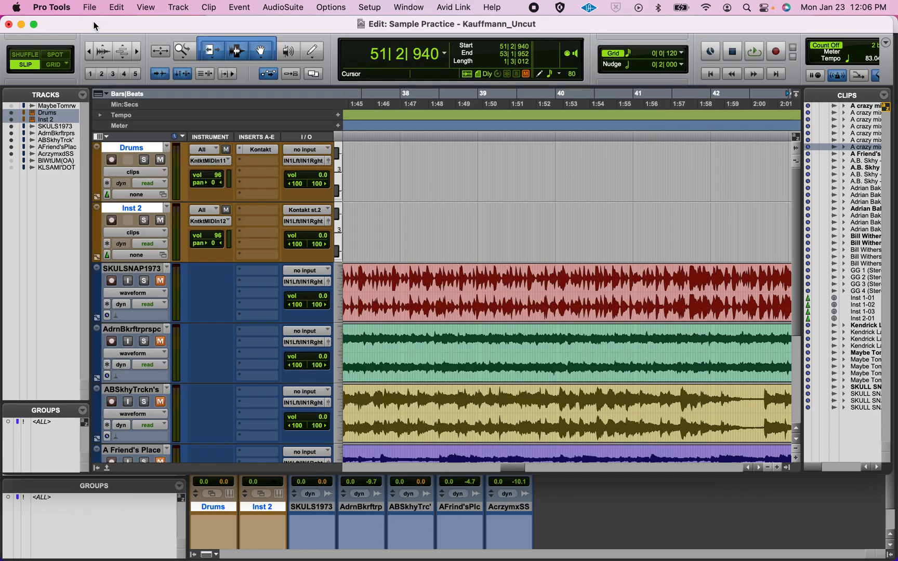
{"action": "key", "text": "ctrl+equal"}
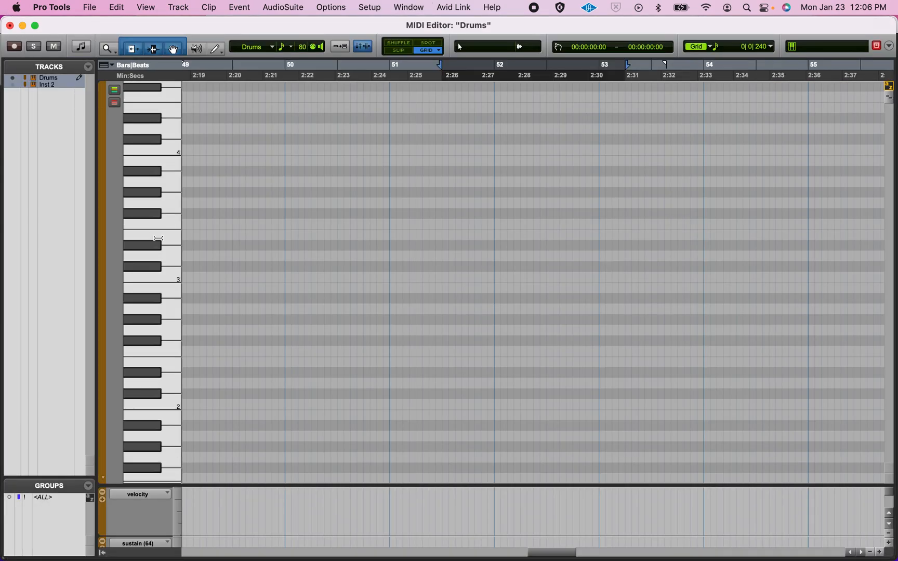
{"action": "left_click", "coordinate": [174, 278]}
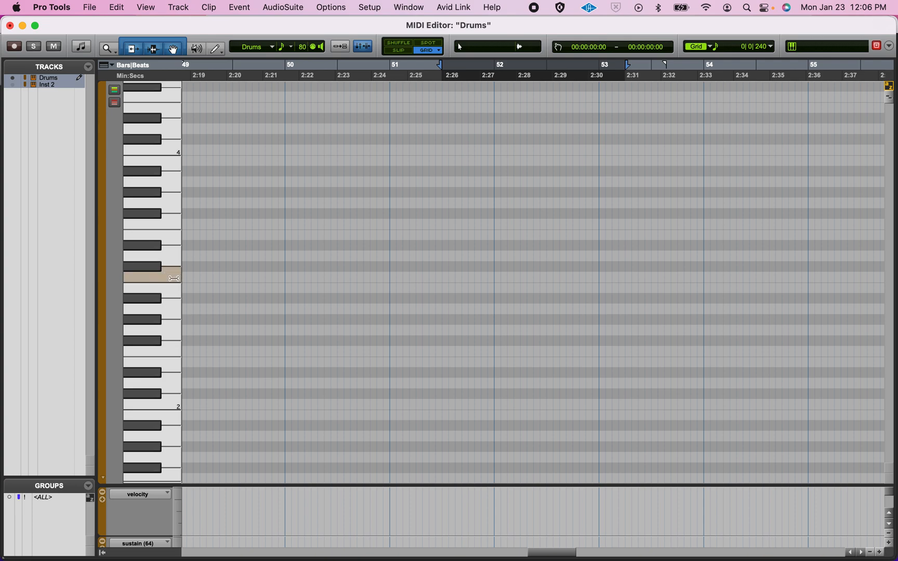
{"action": "key", "text": "Return"}
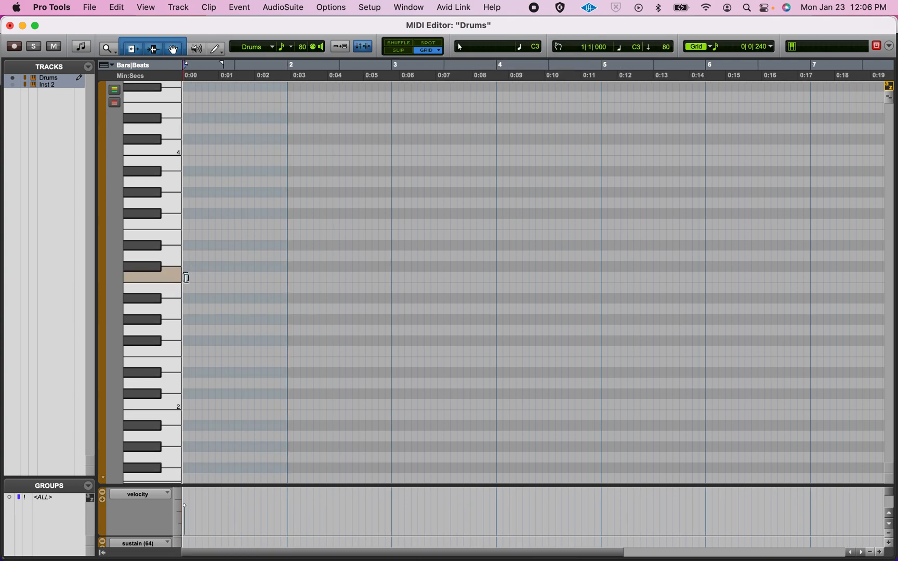
{"action": "left_click_drag", "start_coordinate": [184, 278], "coordinate": [287, 276]}
Play back the Drums note, return to the Edit window and go back to the session start
{"action": "key", "text": "space"}
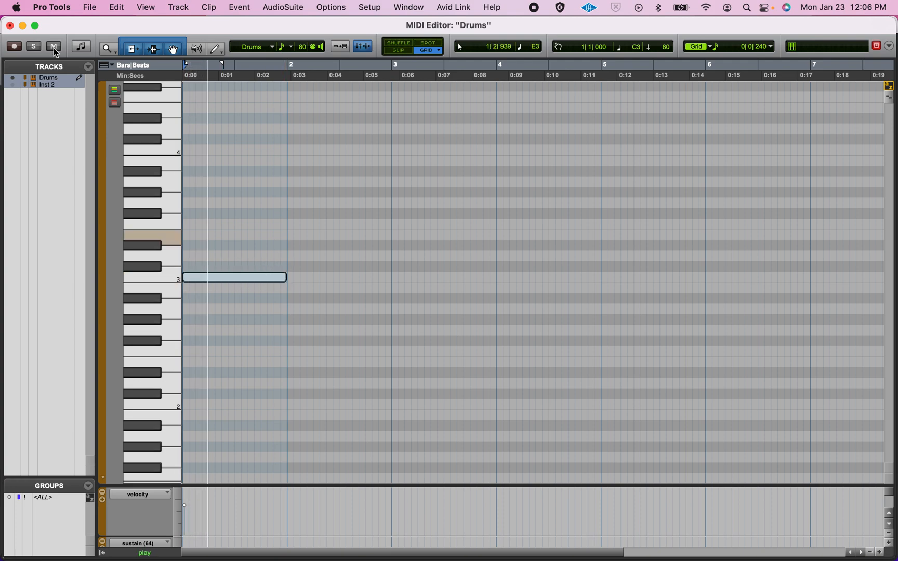
{"action": "left_click", "coordinate": [10, 26]}
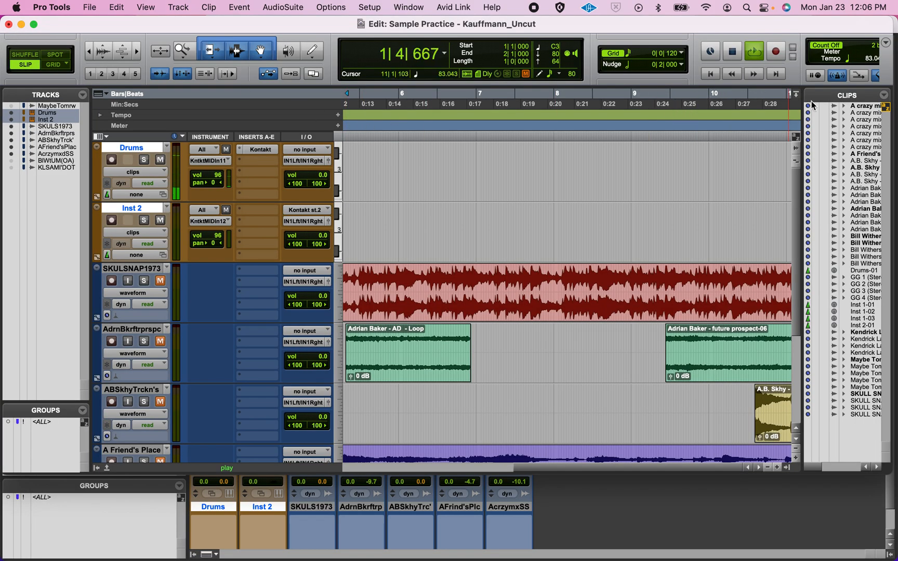
{"action": "key", "text": "space"}
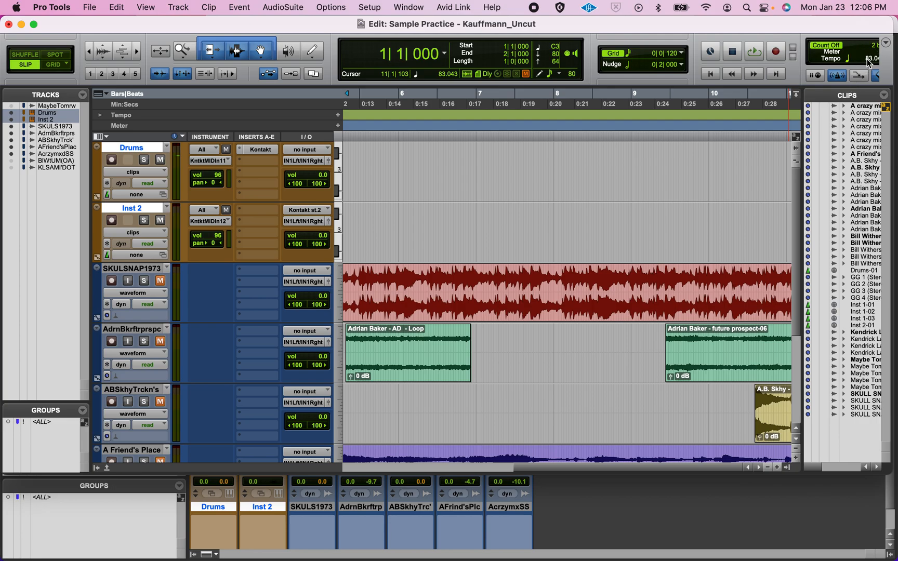
{"action": "key", "text": "Return"}
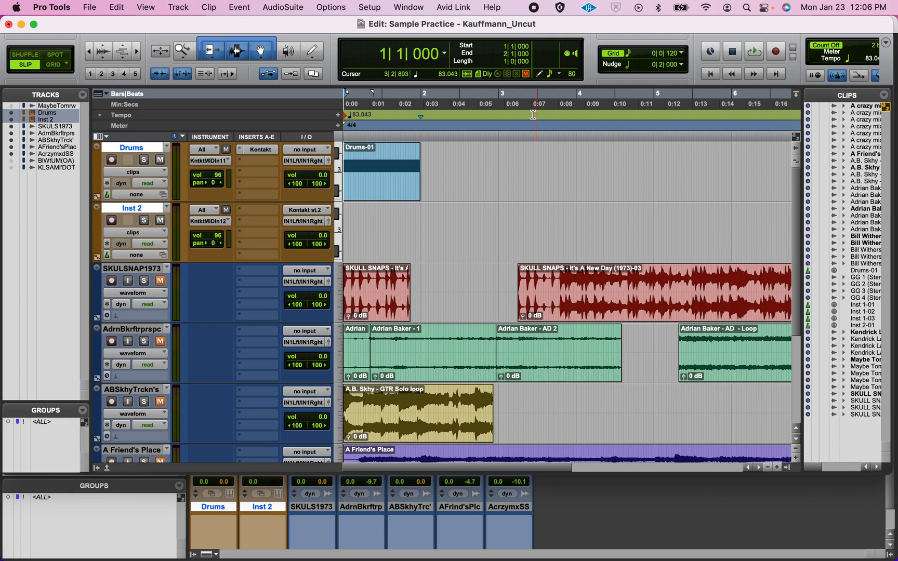
Play back the Drums clip, undo the last tempo change and return to the session start
{"action": "left_click", "coordinate": [381, 197]}
{"action": "key", "text": "space"}
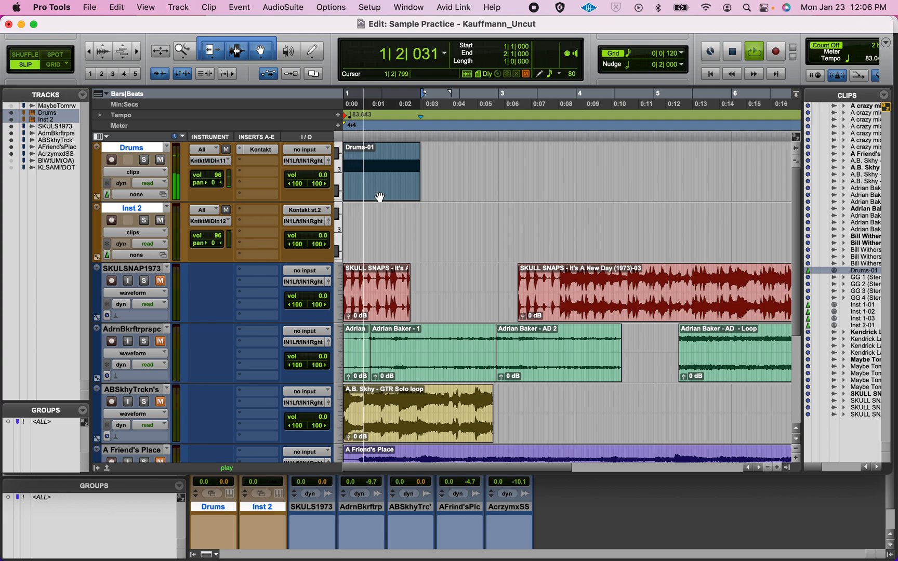
{"action": "key", "text": "space"}
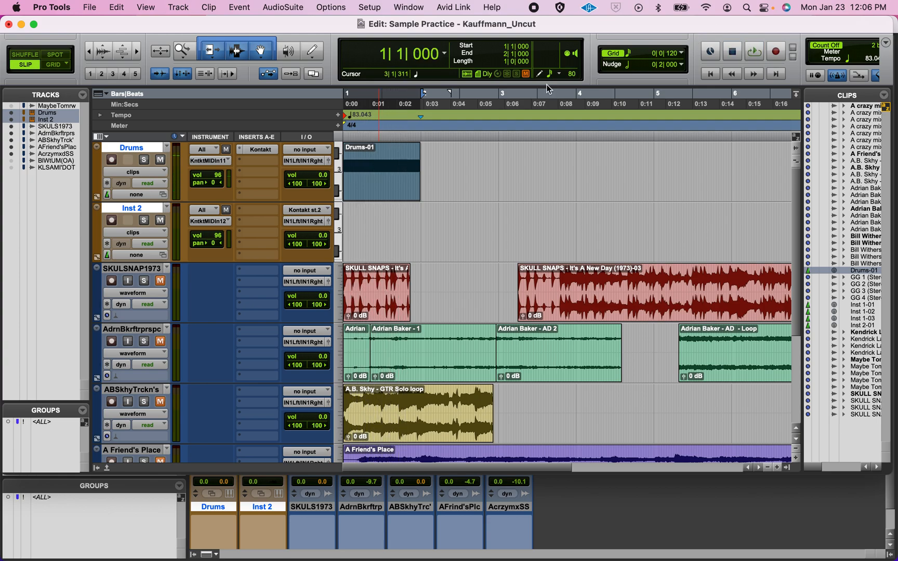
{"action": "left_click", "coordinate": [405, 118]}
{"action": "key", "text": "super+z"}
{"action": "key", "text": "Return"}
Set the session tempo to 90 BPM and play back the Drums clip at that tempo
{"action": "left_click", "coordinate": [869, 58]}
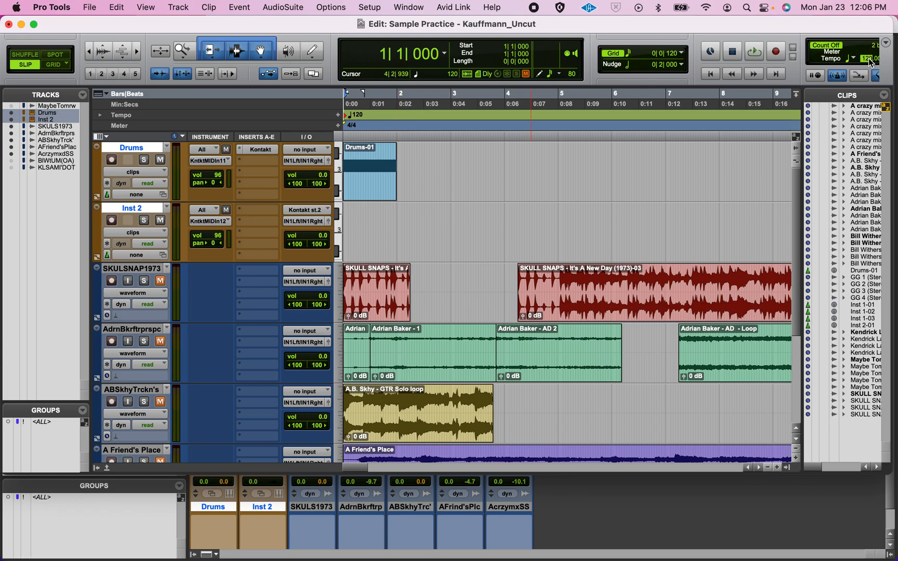
{"action": "type", "text": "90"}
{"action": "key", "text": "Return"}
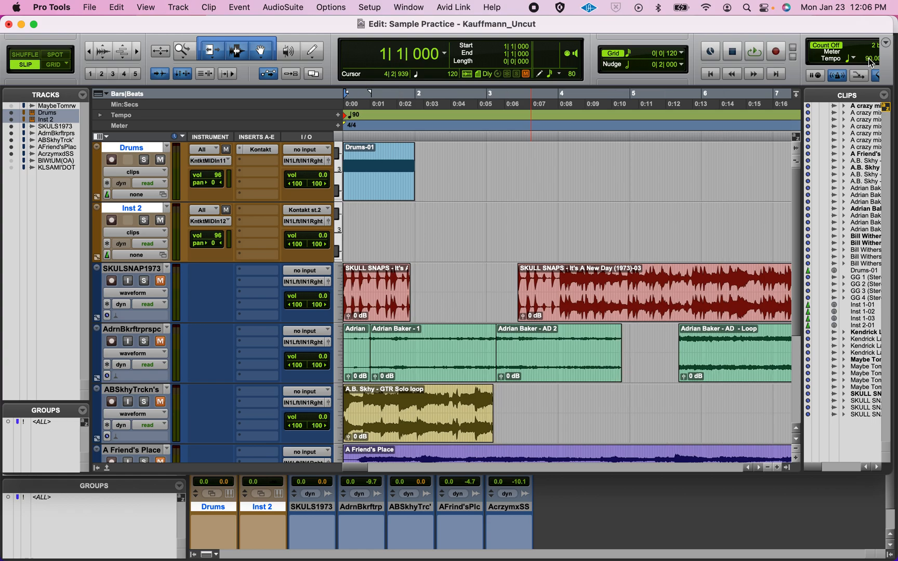
{"action": "left_click", "coordinate": [373, 200]}
{"action": "key", "text": "space"}
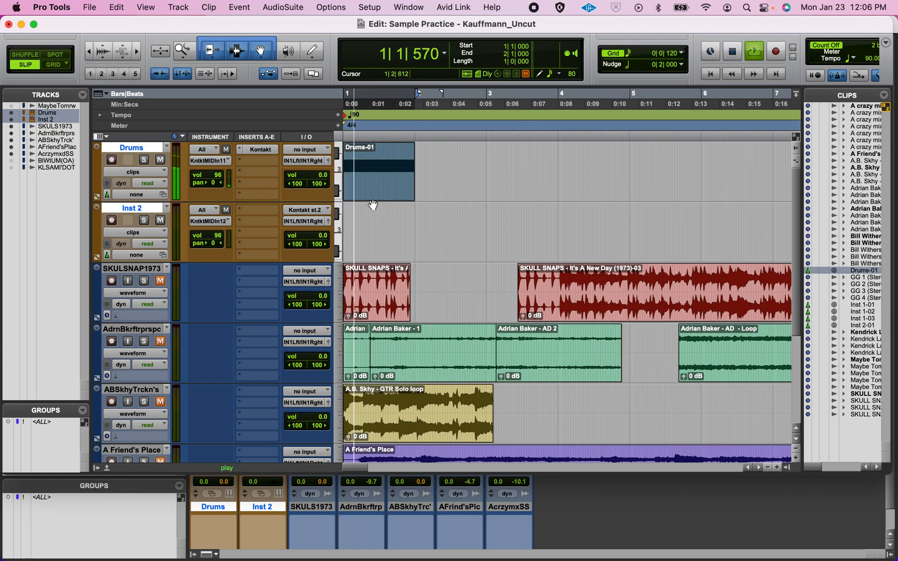
{"action": "key", "text": "space"}
Set the session tempo to 100 BPM and play back the Drums clip at that tempo
{"action": "left_click", "coordinate": [871, 58]}
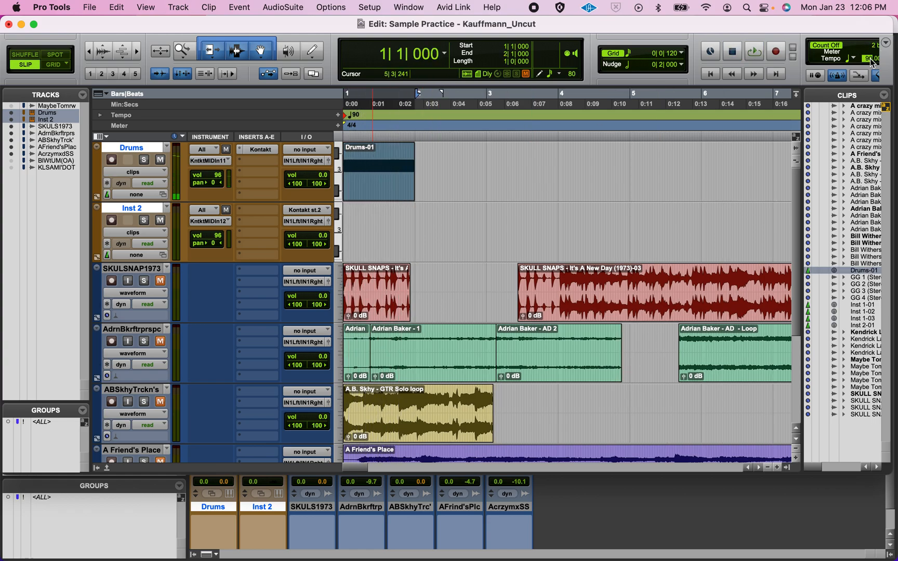
{"action": "type", "text": "100"}
{"action": "key", "text": "Return"}
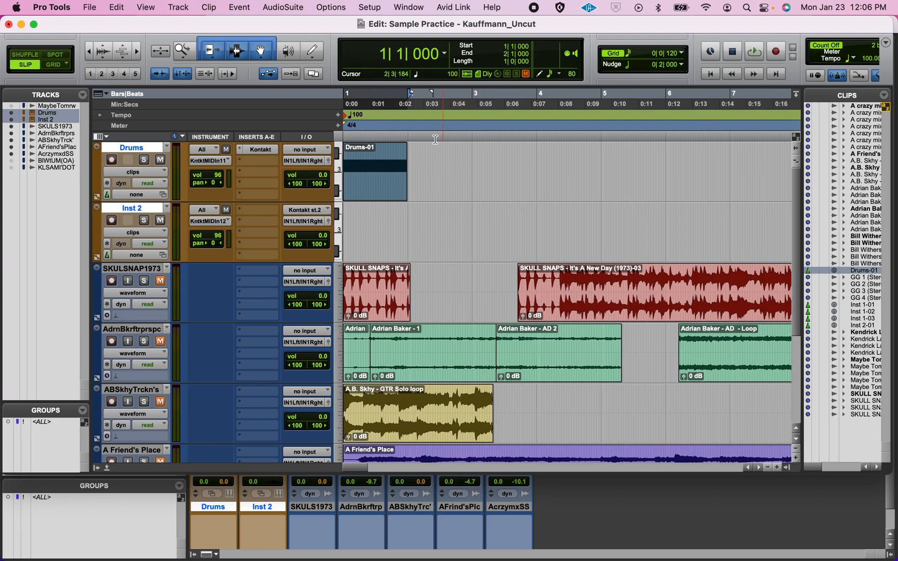
{"action": "key", "text": "space"}
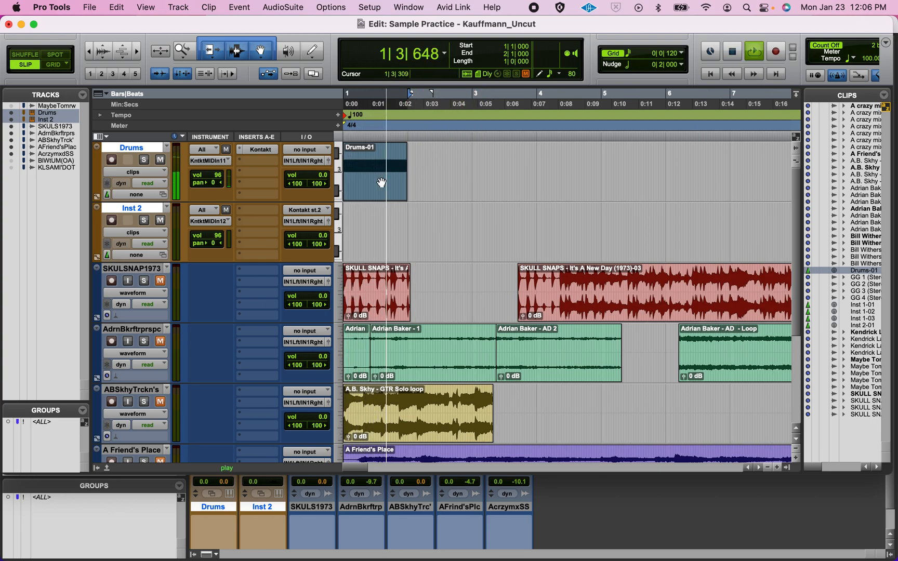
{"action": "key", "text": "space"}
Set the session tempo to 85 BPM and play back the Drums clip at that tempo
{"action": "left_click", "coordinate": [872, 59]}
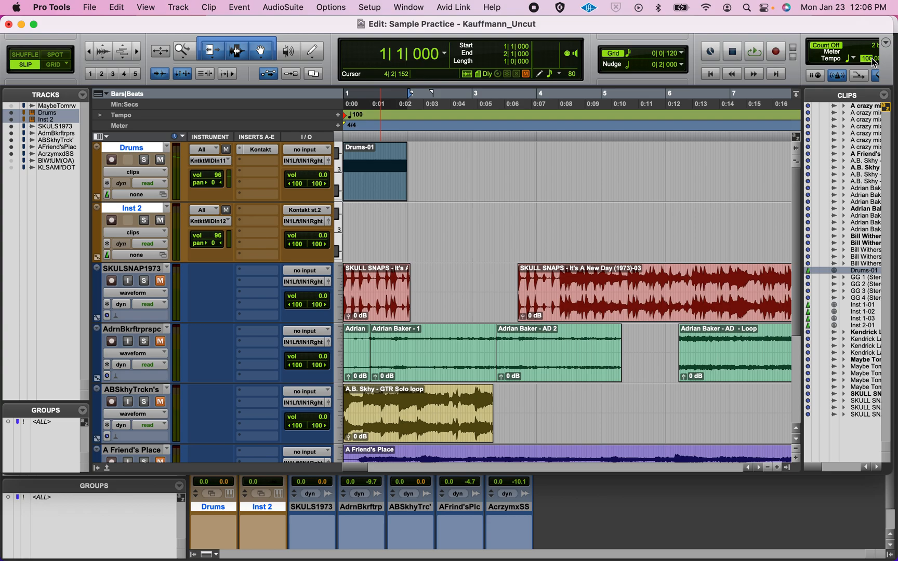
{"action": "key", "text": "Return"}
{"action": "key", "text": "space"}
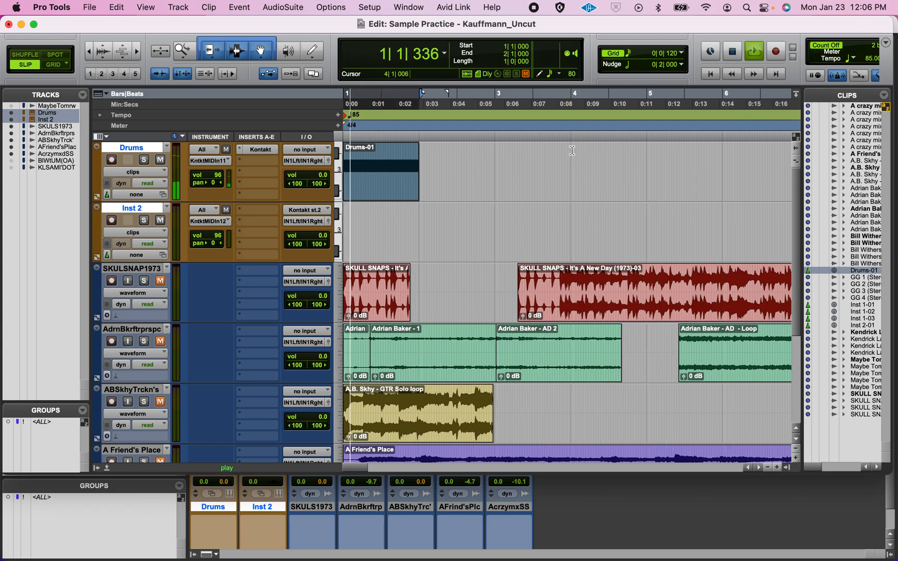
{"action": "key", "text": "space"}
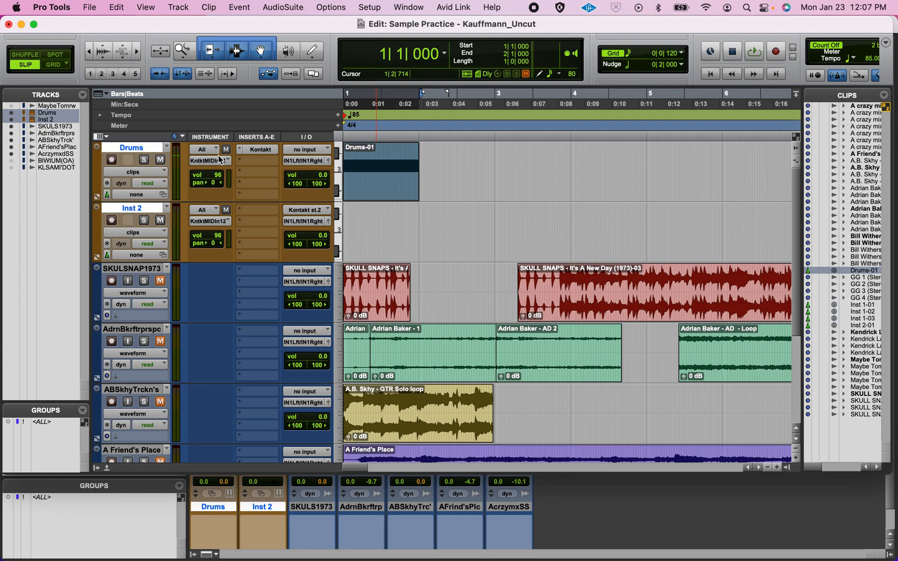
Show only the Inst 2 track in the MIDI Editor and draw a two-bar C3 note from bar 1
{"action": "double_click", "coordinate": [380, 185]}
{"action": "left_click", "coordinate": [80, 86]}
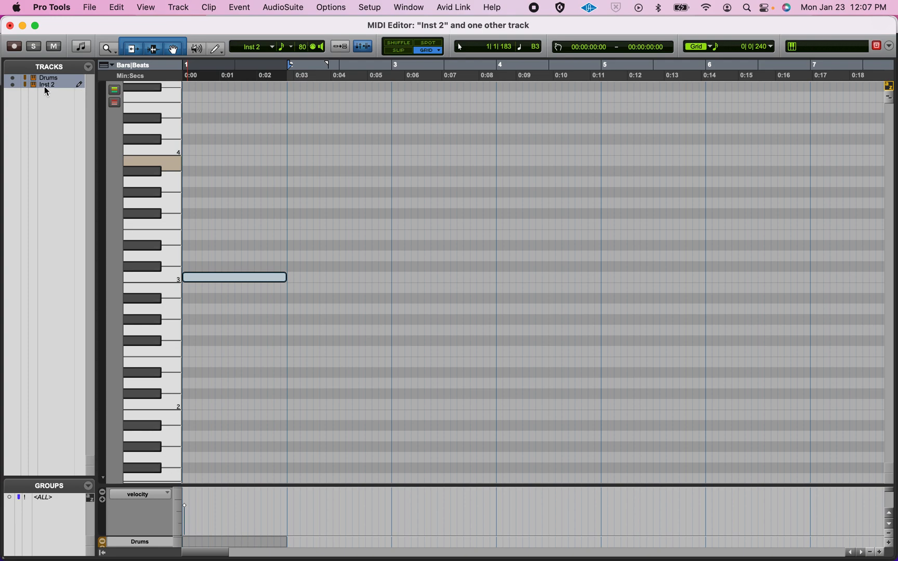
{"action": "left_click", "coordinate": [13, 78]}
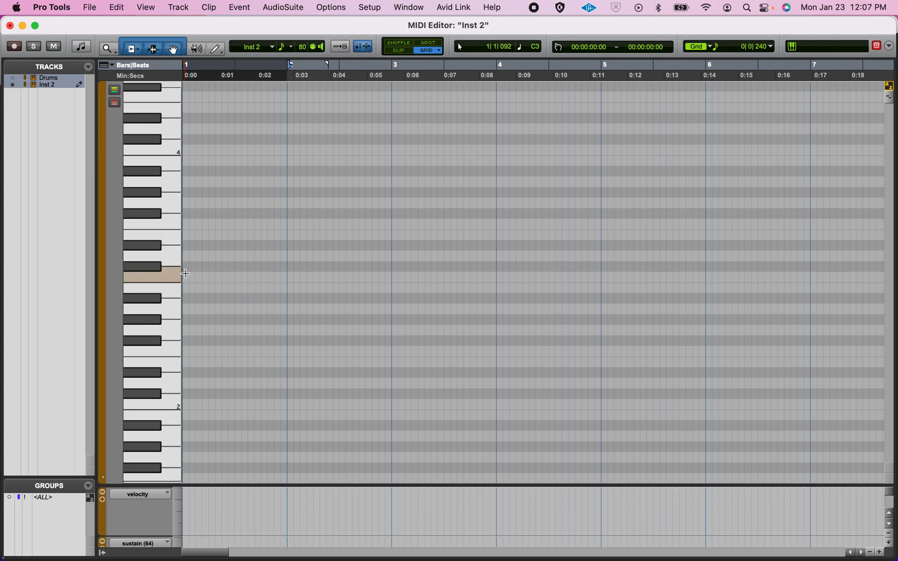
{"action": "left_click_drag", "start_coordinate": [187, 278], "coordinate": [391, 291]}
Play back the Inst 2 note and close the MIDI Editor
{"action": "key", "text": "space"}
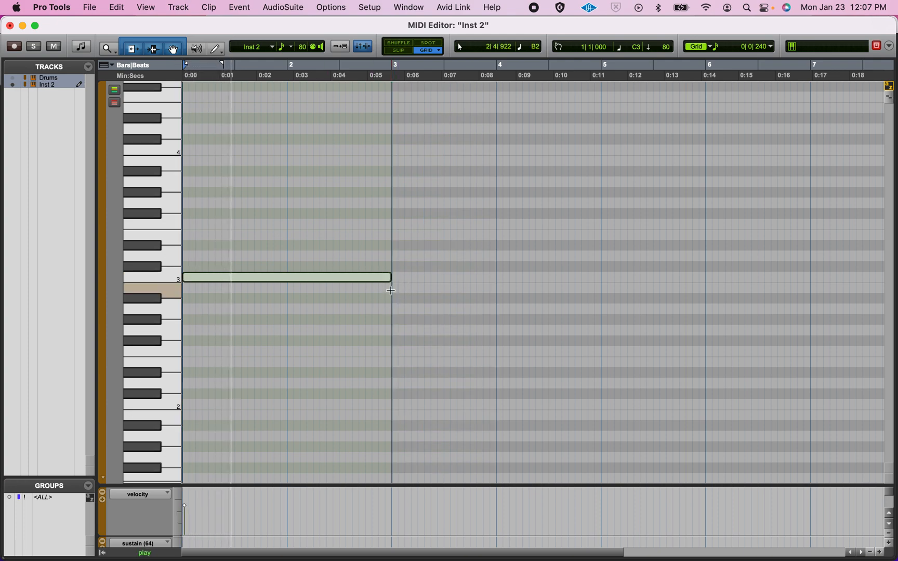
{"action": "key", "text": "space"}
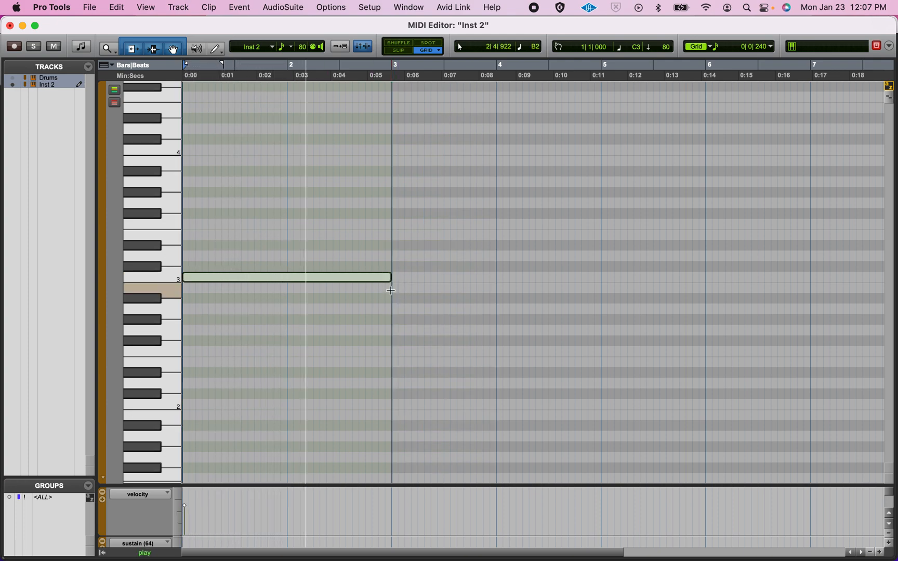
{"action": "left_click", "coordinate": [10, 26]}
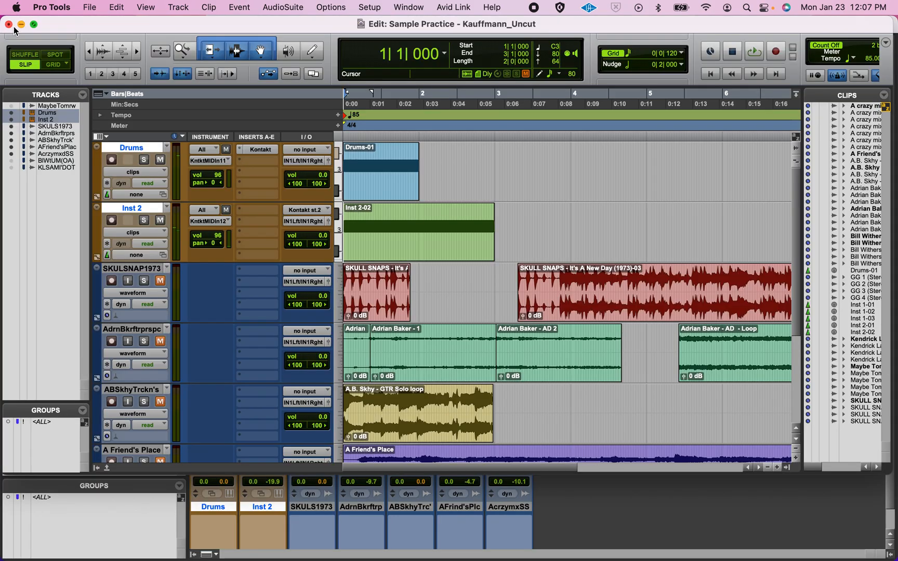
Duplicate the Drums clip to fill bars 1 and 2, and play it together with the Inst 2 clip
{"action": "scroll", "coordinate": [209, 365], "scroll_direction": "down", "scroll_amount": 3}
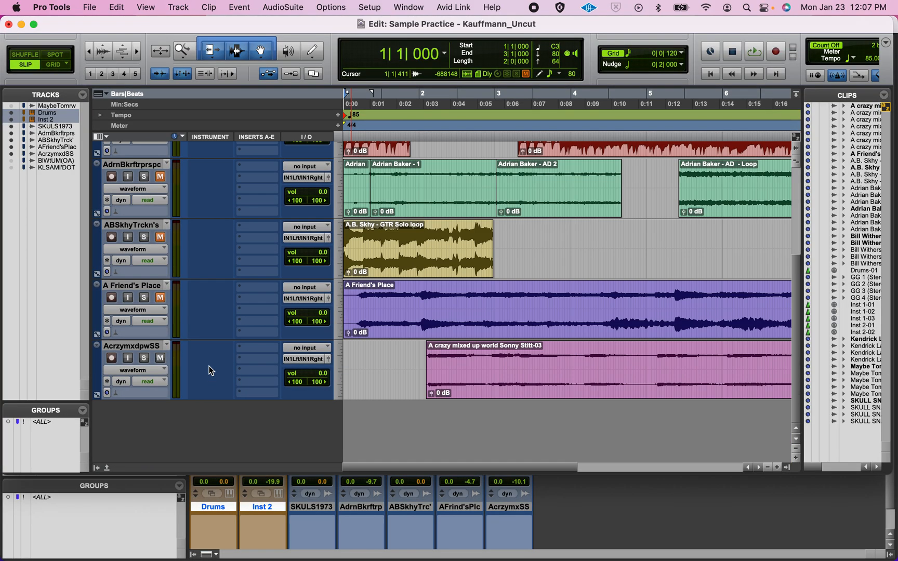
{"action": "scroll", "coordinate": [410, 248], "scroll_direction": "up", "scroll_amount": 3}
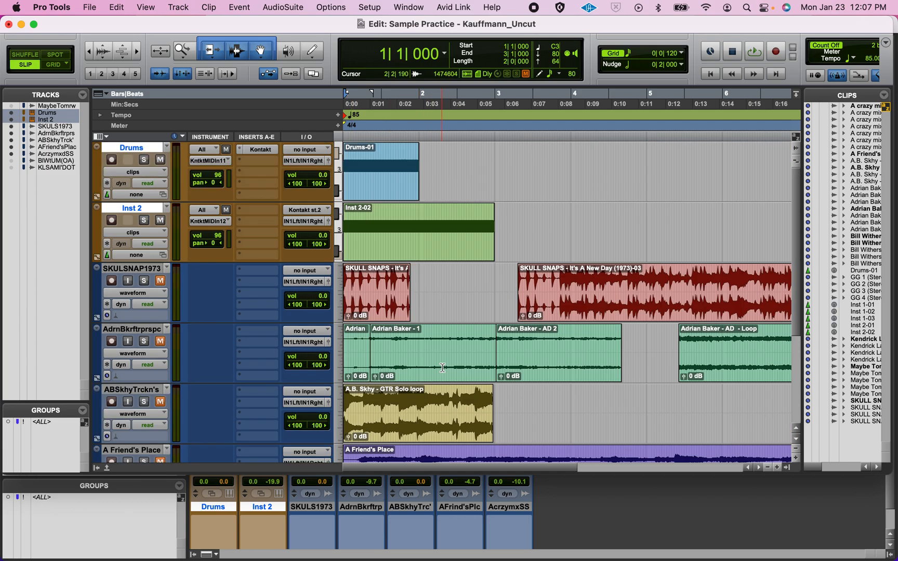
{"action": "left_click", "coordinate": [404, 200]}
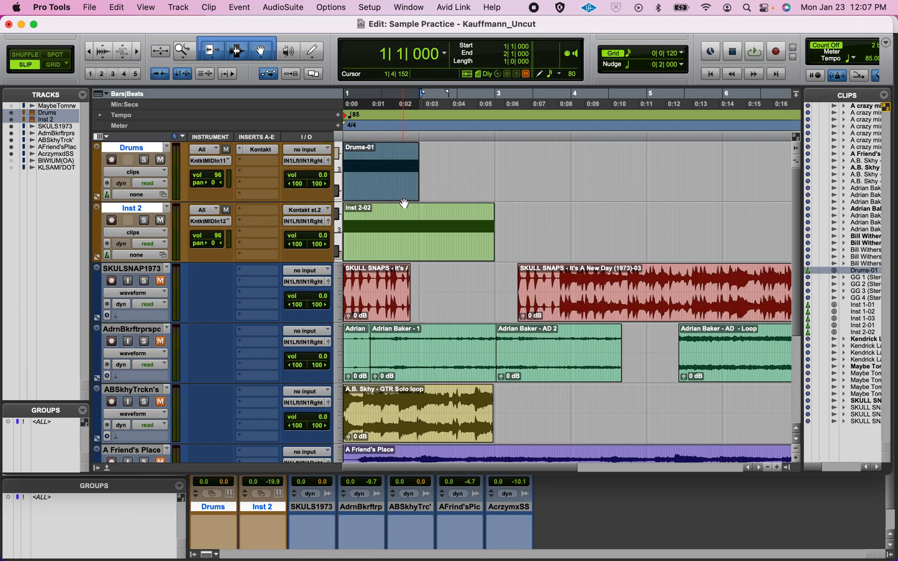
{"action": "key", "text": "super+d"}
{"action": "left_click", "coordinate": [409, 242]}
{"action": "key", "text": "space"}
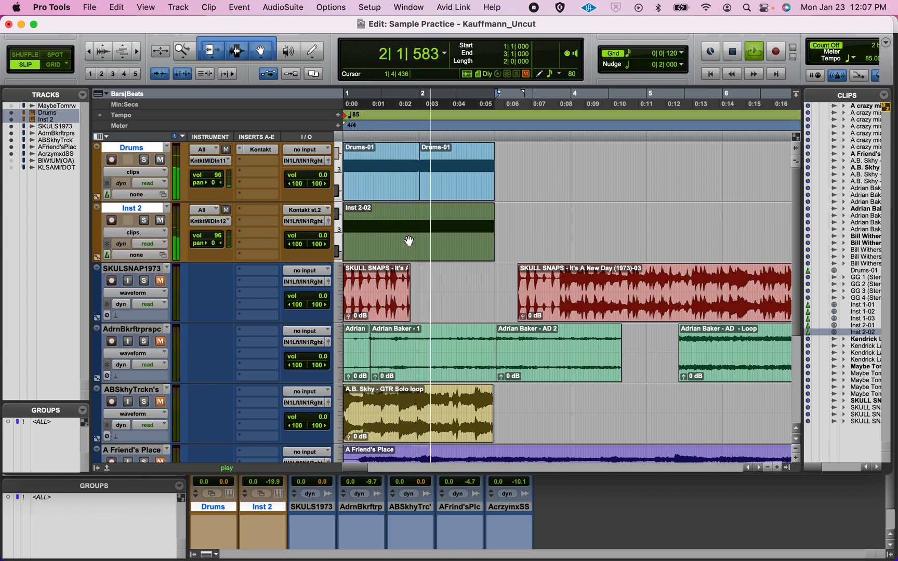
{"action": "key", "text": "space"}
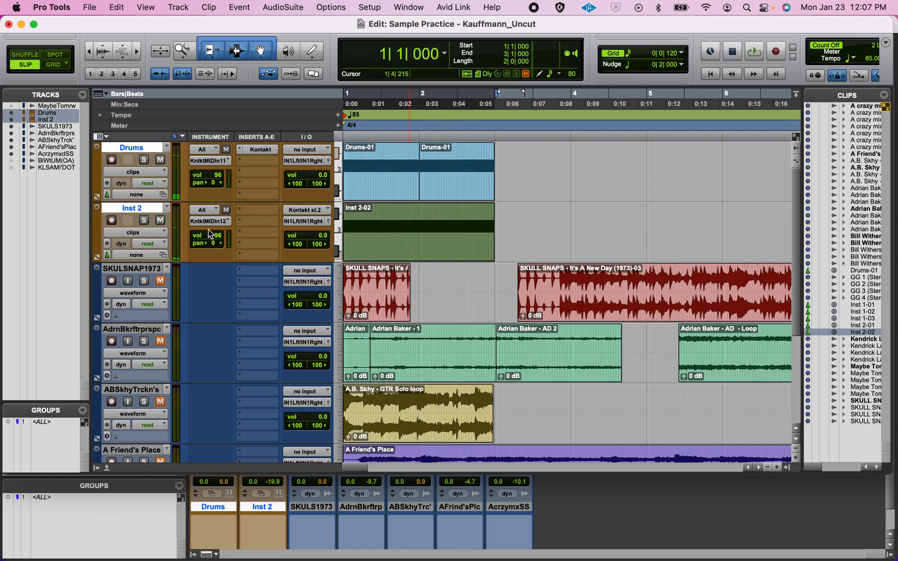
Create five new stereo Instrument tracks in ticks below Inst 2
{"action": "key", "text": "super+shift+n"}
{"action": "left_click", "coordinate": [298, 204]}
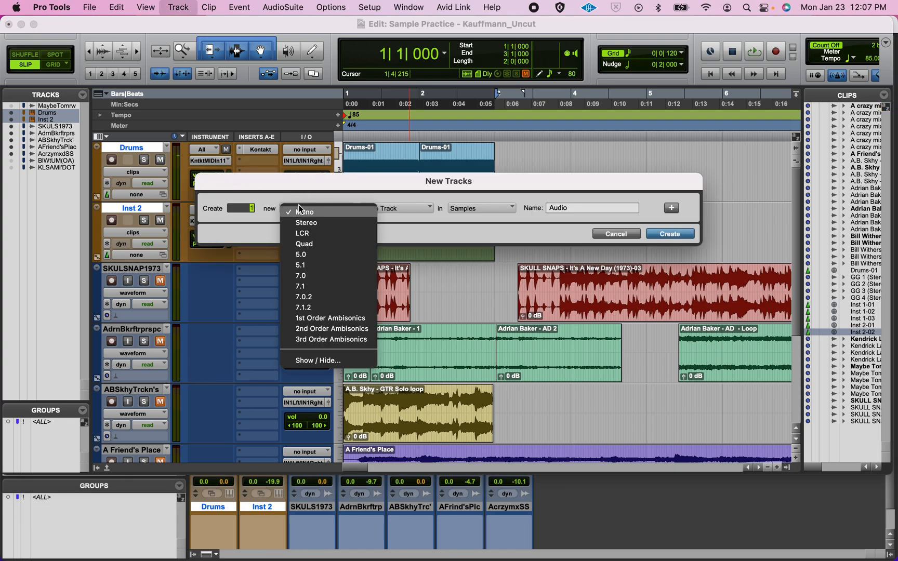
{"action": "left_click", "coordinate": [306, 223]}
{"action": "left_click", "coordinate": [364, 208]}
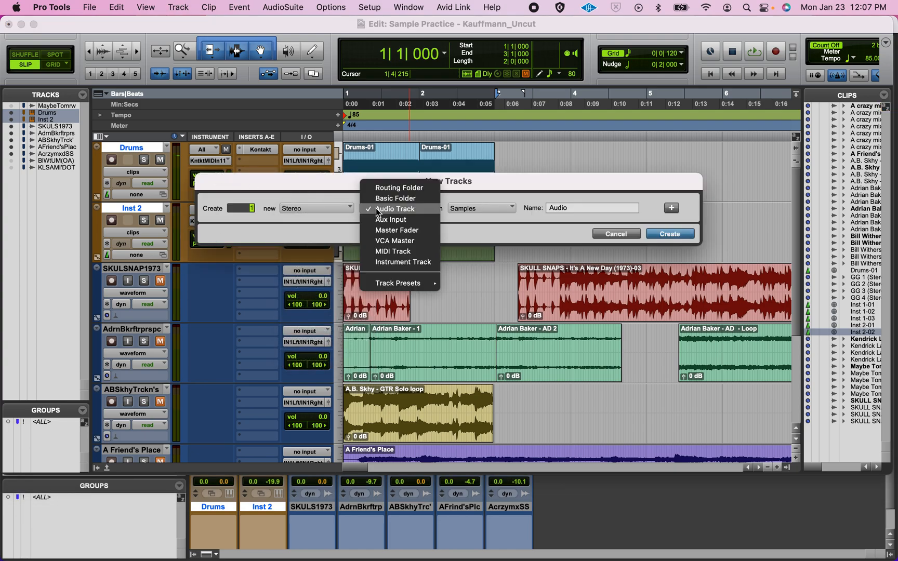
{"action": "left_click", "coordinate": [400, 261]}
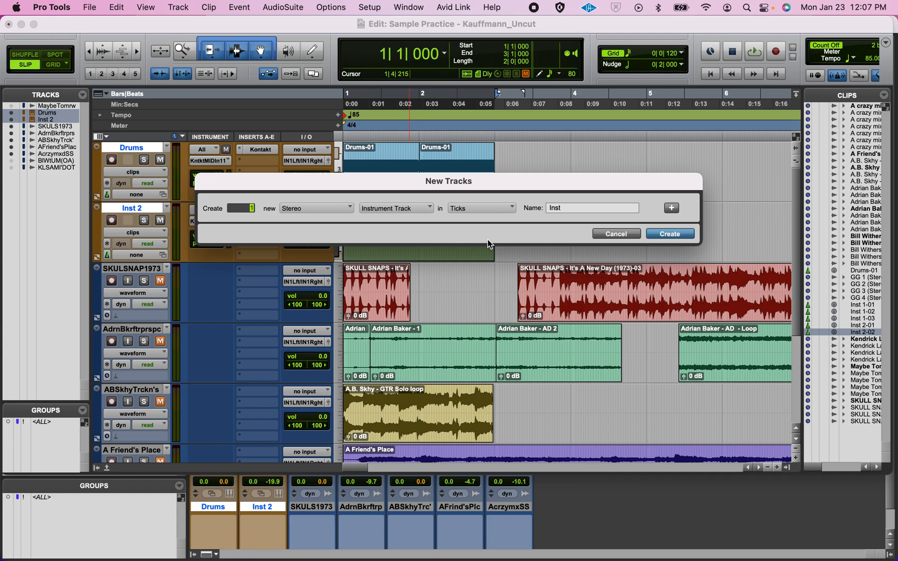
{"action": "left_click", "coordinate": [682, 240]}
{"action": "left_click", "coordinate": [676, 237]}
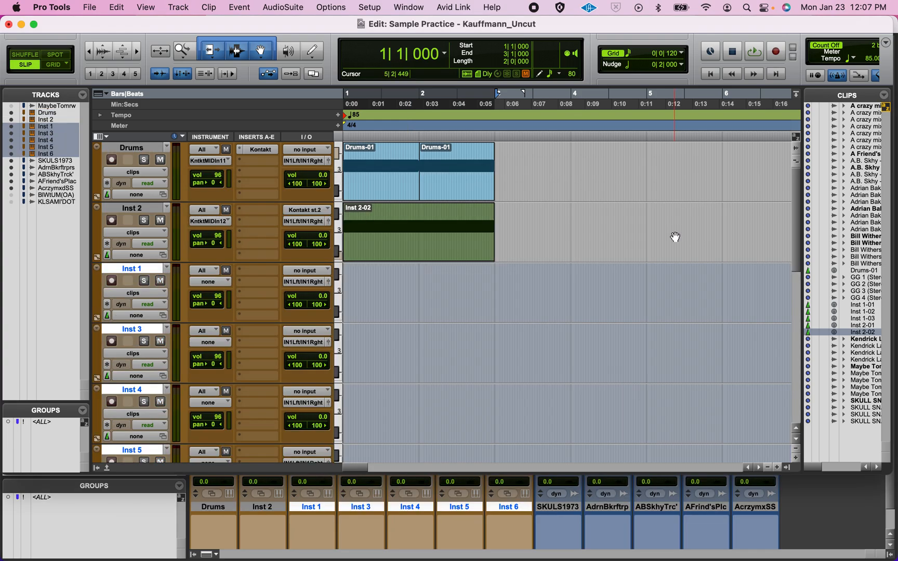
Rename the Inst 2 track as Sonny StittLoop and the Inst 1 track as Sax
{"action": "double_click", "coordinate": [147, 208]}
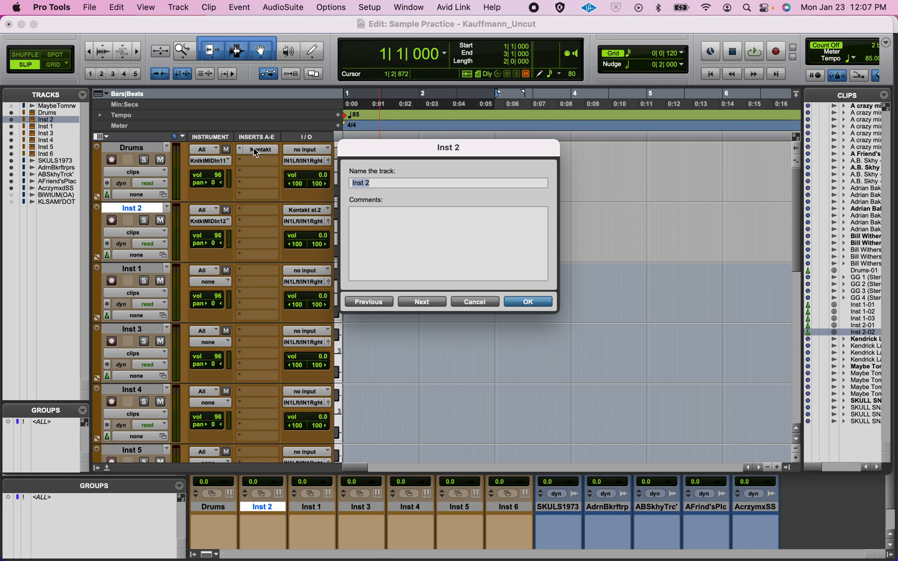
{"action": "type", "text": "Sonny Stit"}
{"action": "key", "text": "Return"}
{"action": "double_click", "coordinate": [132, 269]}
{"action": "type", "text": "Sax"}
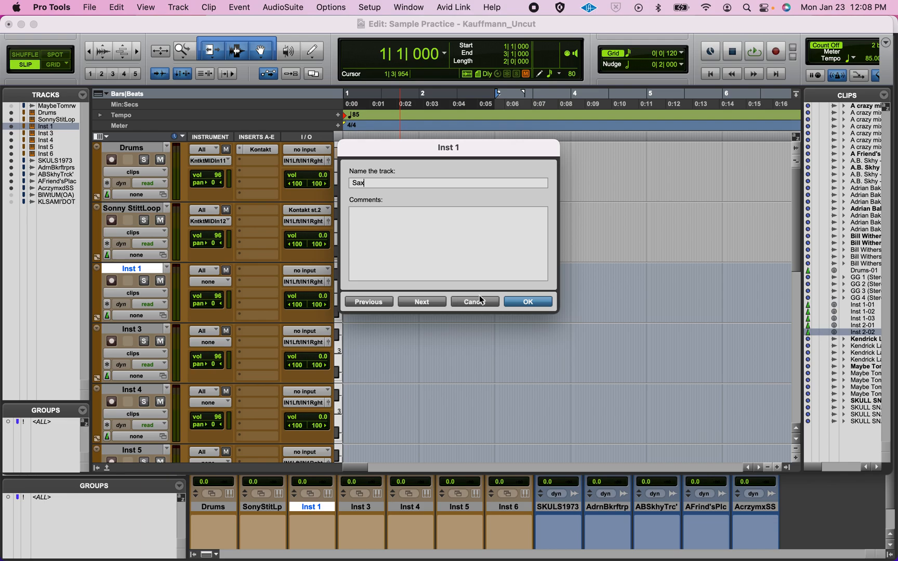
{"action": "left_click", "coordinate": [535, 304]}
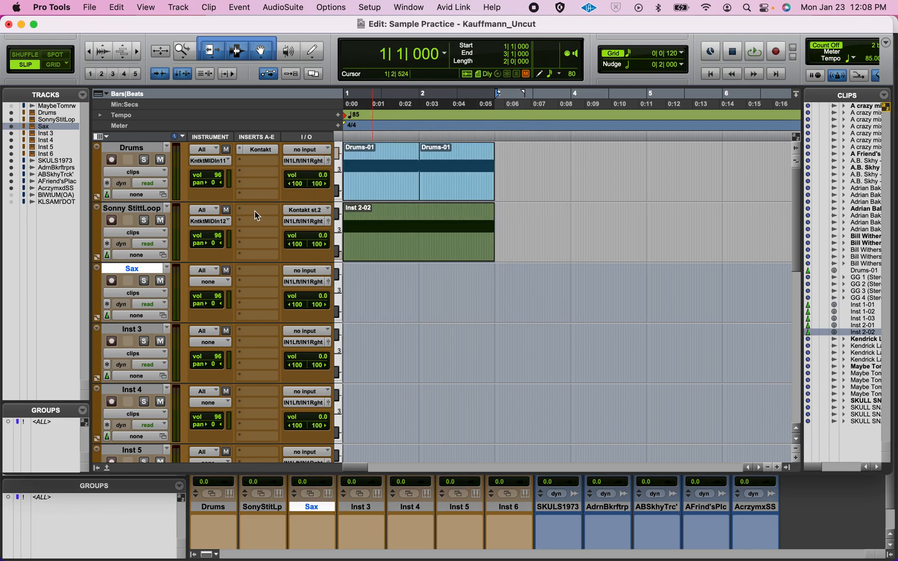
Open Kontakt on the Drums track and load Crazy - Sax.wav from the Sampleas folder as a third instrument
{"action": "left_click", "coordinate": [260, 149]}
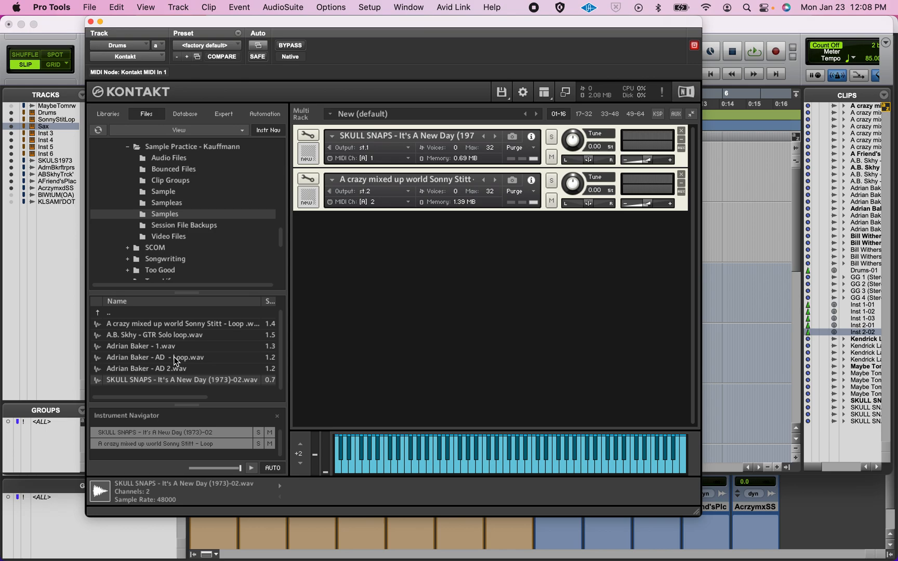
{"action": "left_click", "coordinate": [183, 325]}
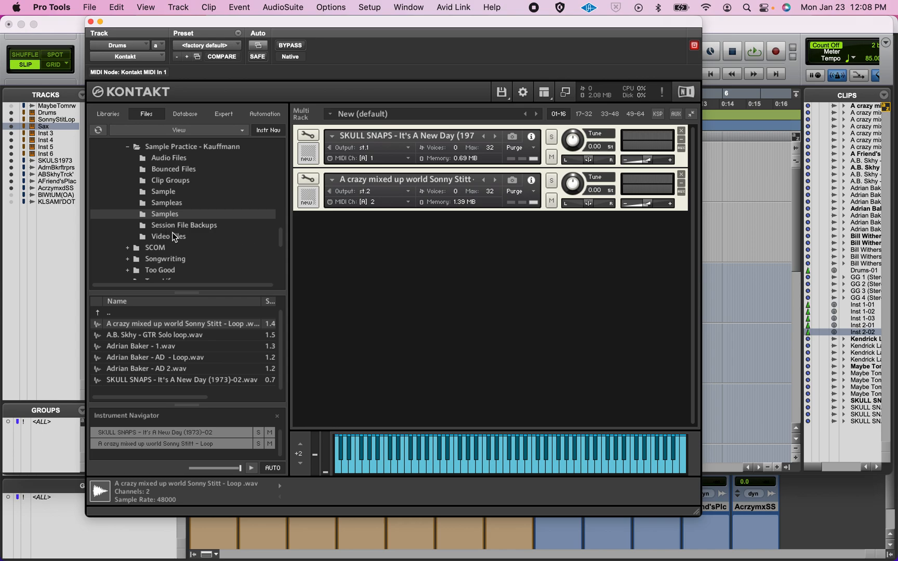
{"action": "left_click", "coordinate": [173, 206]}
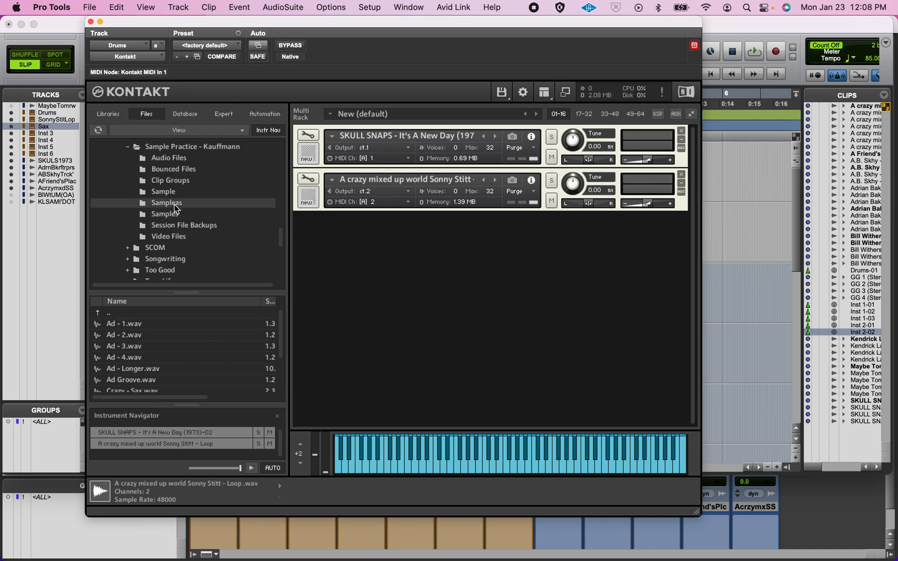
{"action": "scroll", "coordinate": [171, 338], "scroll_direction": "down", "scroll_amount": 4}
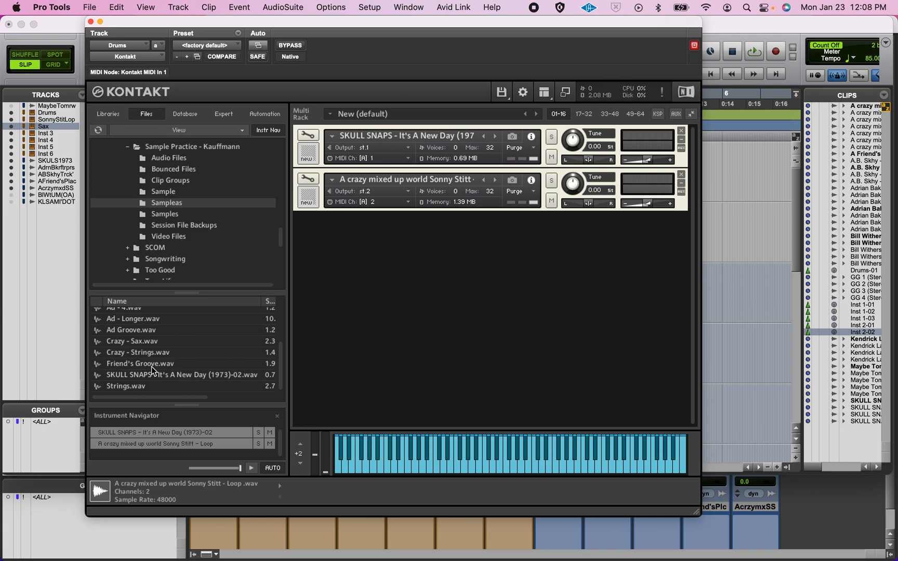
{"action": "left_click", "coordinate": [149, 343]}
{"action": "left_click_drag", "start_coordinate": [141, 343], "coordinate": [357, 285]}
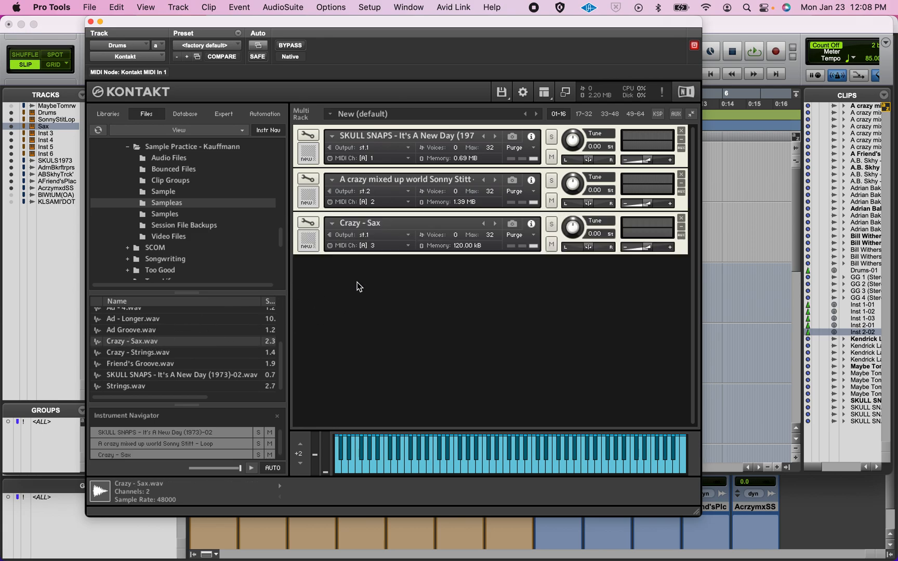
Assign a separate output to the Crazy - Sax instrument and close Kontakt
{"action": "left_click", "coordinate": [373, 235]}
{"action": "left_click", "coordinate": [385, 286]}
{"action": "left_click", "coordinate": [90, 22]}
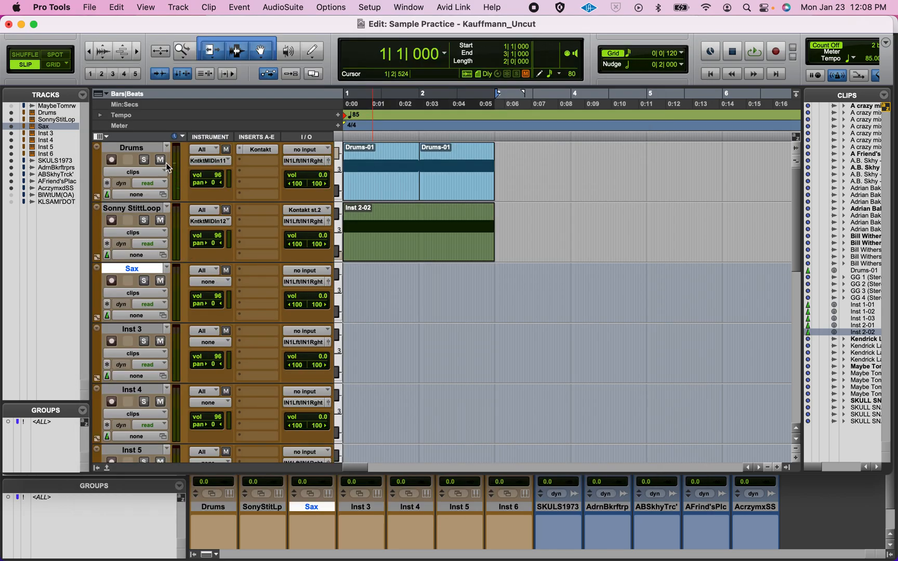
Record-enable the Sax track, route its MIDI output to Kontakt MIDI In 1 channel 3, and set its input to Kontakt st.3
{"action": "left_click", "coordinate": [109, 282]}
{"action": "left_click", "coordinate": [201, 286]}
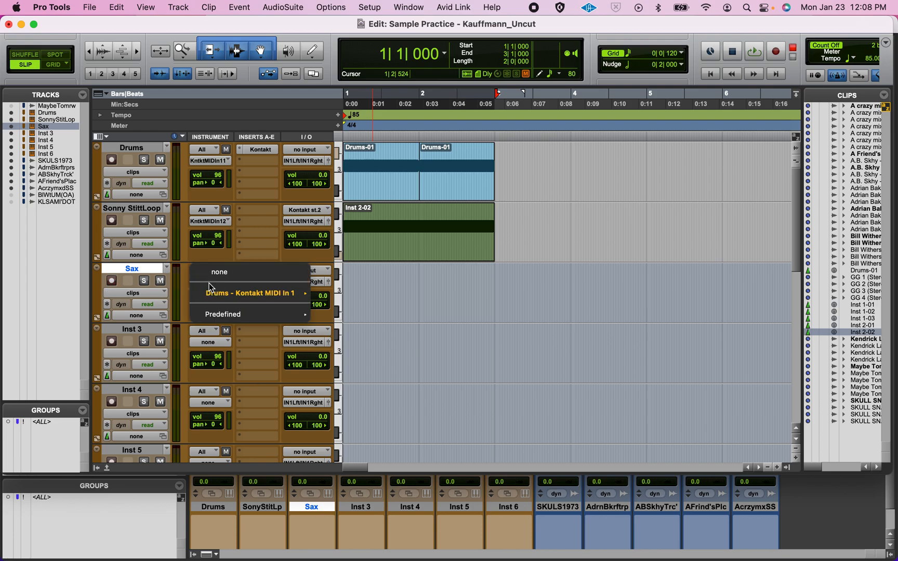
{"action": "mouse_move", "coordinate": [213, 294]}
{"action": "left_click", "coordinate": [342, 317]}
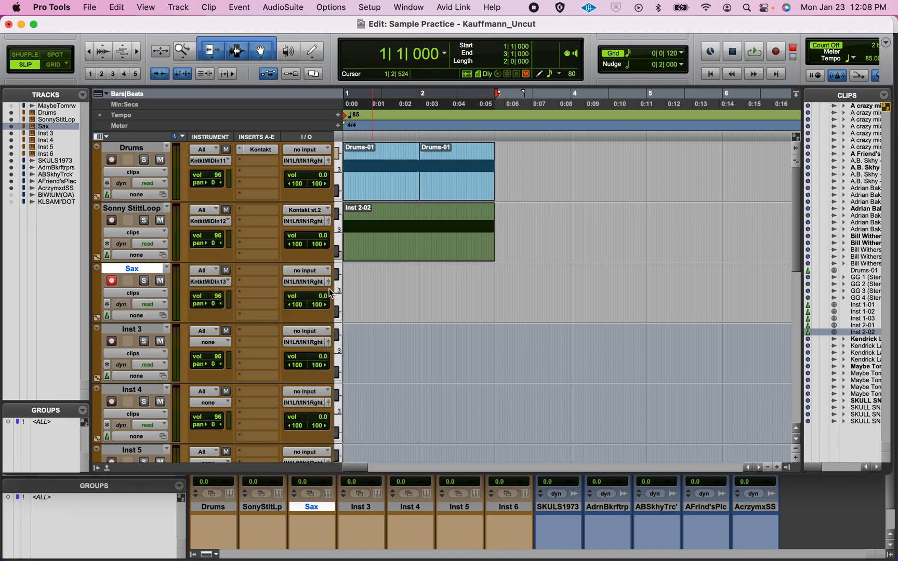
{"action": "left_click", "coordinate": [307, 271]}
{"action": "mouse_move", "coordinate": [317, 292]}
{"action": "mouse_move", "coordinate": [418, 300]}
{"action": "left_click", "coordinate": [491, 307]}
Match the edit selection to the Inst 2-02 clip and record a new MIDI clip on the Sax track from bar 1
{"action": "key", "text": "shift+r"}
{"action": "left_click", "coordinate": [714, 77]}
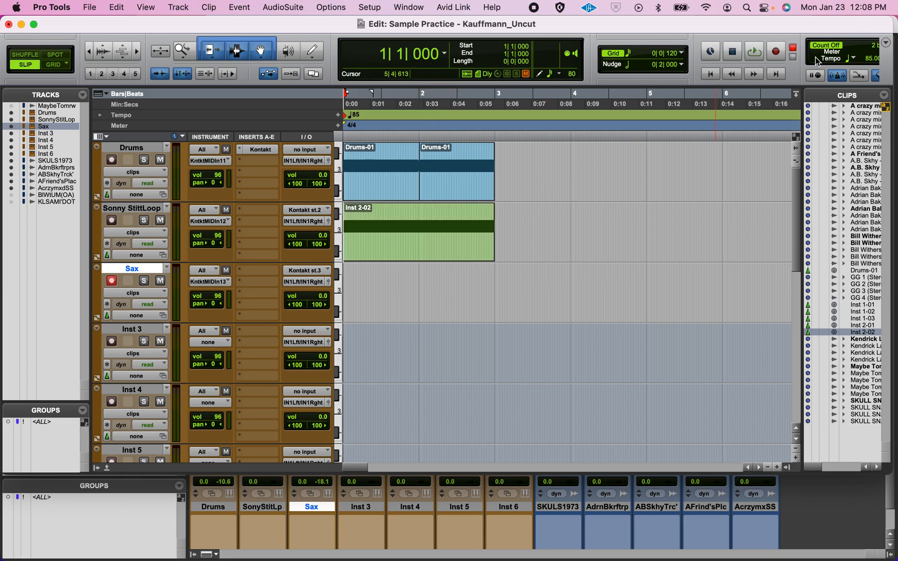
{"action": "left_click", "coordinate": [426, 248]}
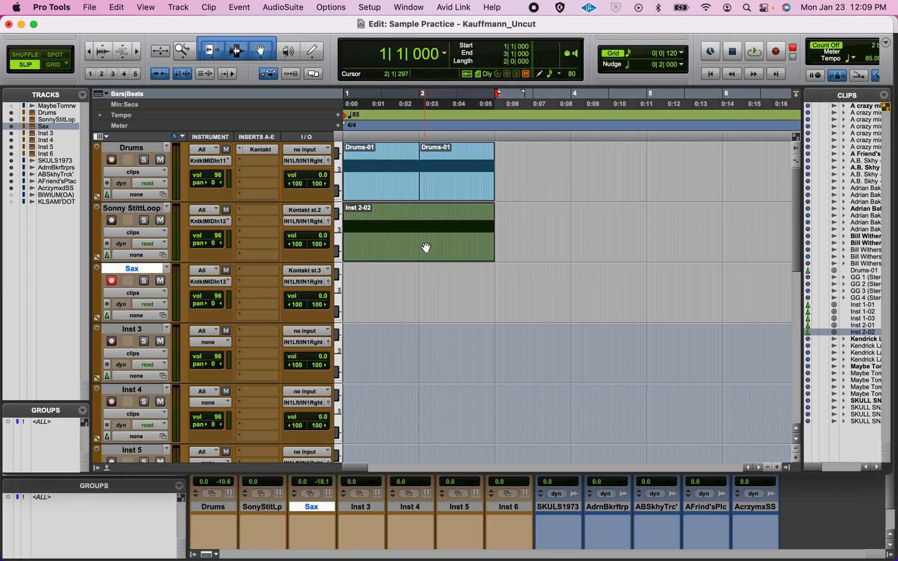
{"action": "left_click", "coordinate": [773, 59]}
{"action": "left_click", "coordinate": [756, 52]}
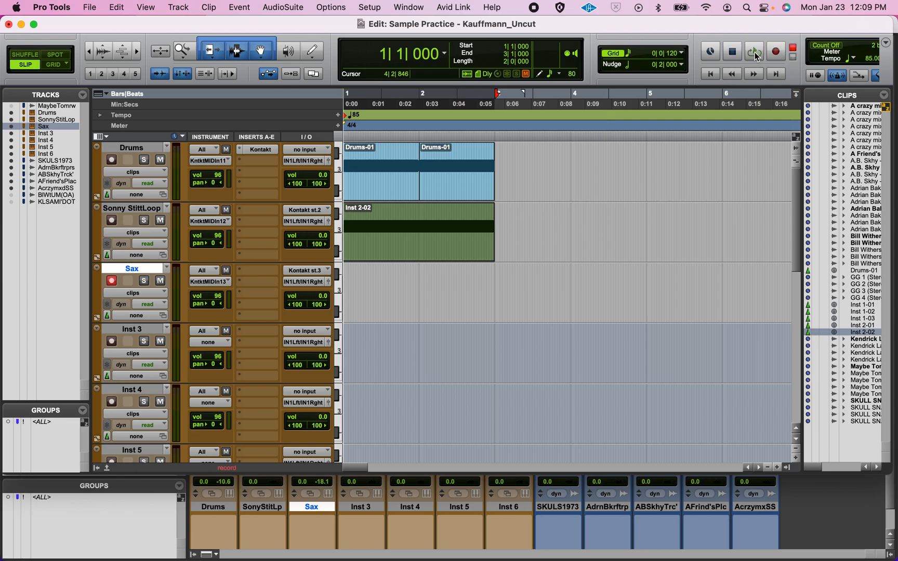
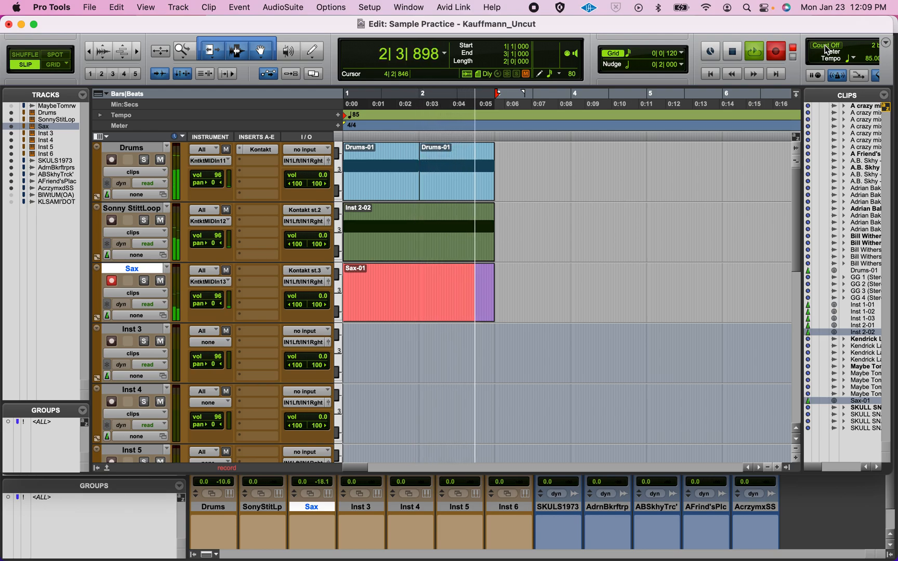
{"action": "key", "text": "space"}
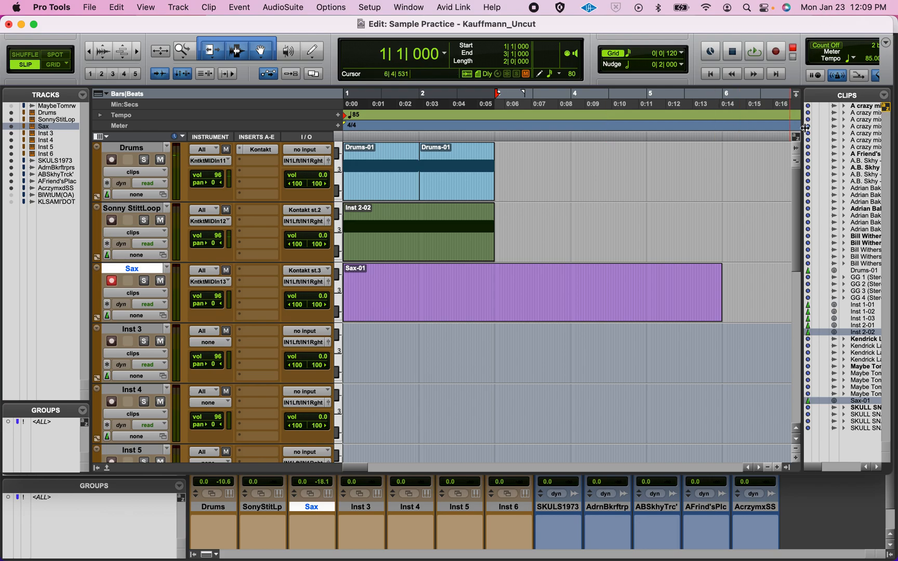
Open the Sax-01 clip in the MIDI Editor, draw a C3 note from bar 1 to bar 3, and close the editor
{"action": "left_click", "coordinate": [603, 305]}
{"action": "double_click", "coordinate": [602, 305]}
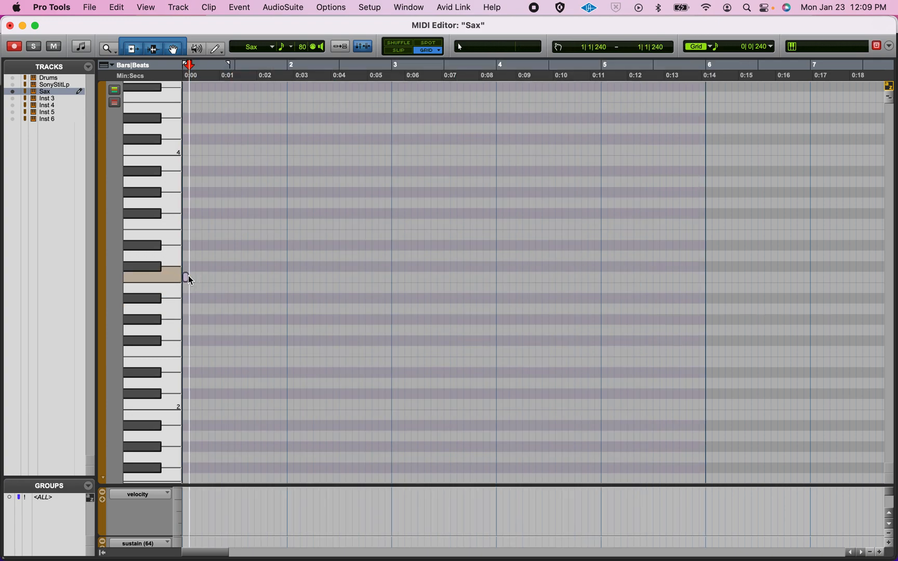
{"action": "left_click_drag", "start_coordinate": [190, 281], "coordinate": [392, 279]}
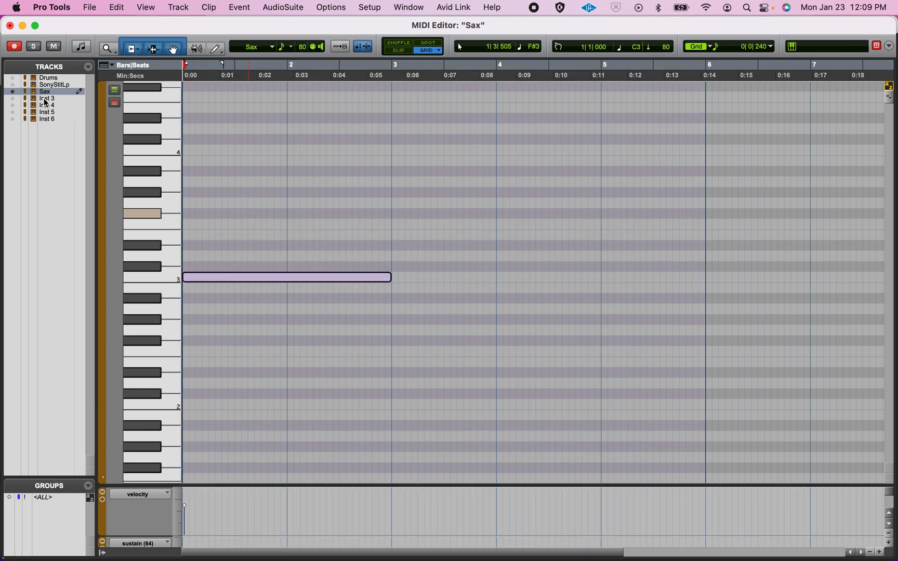
{"action": "left_click", "coordinate": [9, 26]}
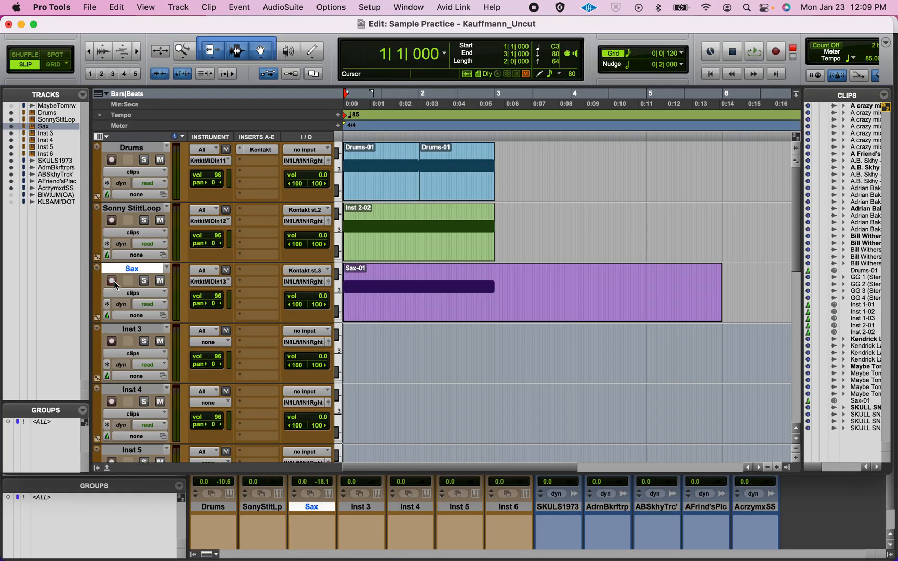
Trim the Sax-01 clip to end at bar 3 using Grid mode and play the loop back
{"action": "left_click_drag", "start_coordinate": [718, 286], "coordinate": [499, 281]}
{"action": "left_click", "coordinate": [49, 67]}
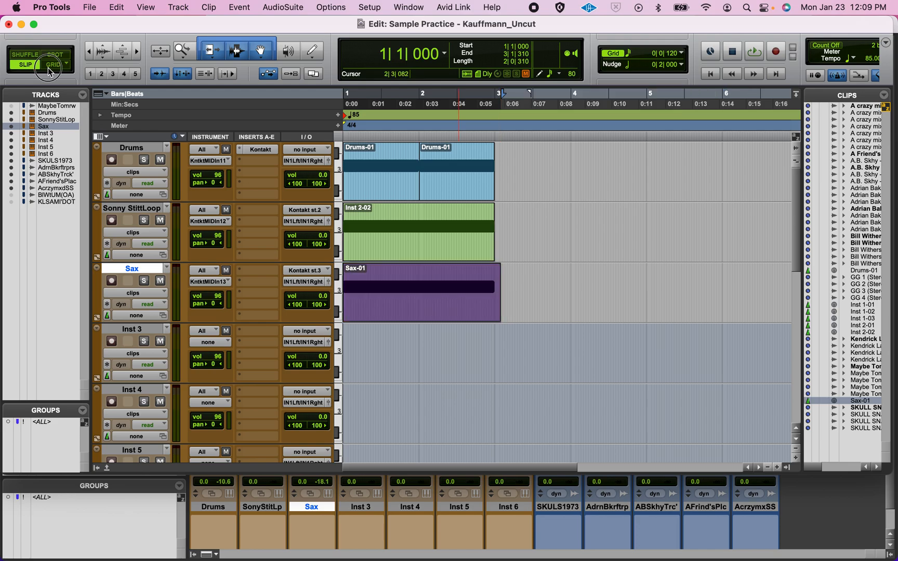
{"action": "left_click_drag", "start_coordinate": [498, 300], "coordinate": [495, 300]}
{"action": "key", "text": "space"}
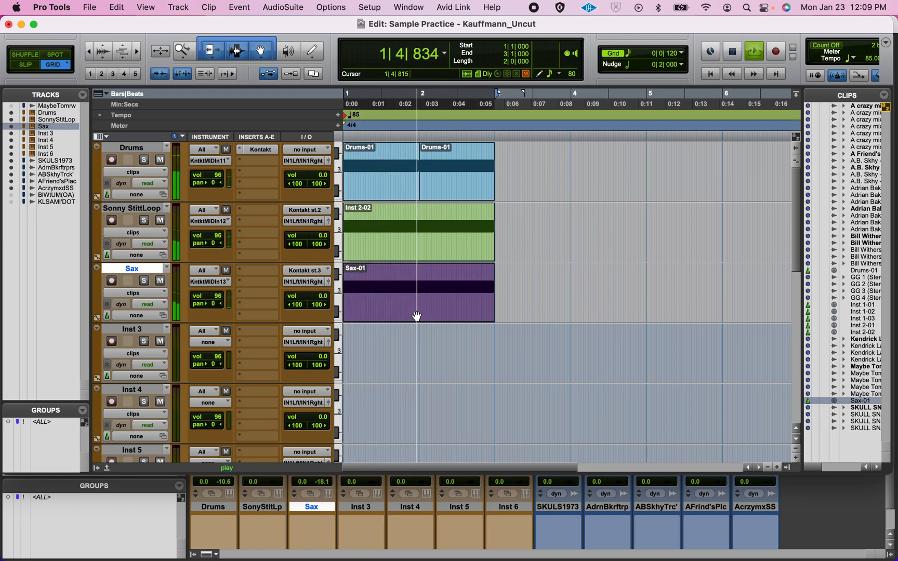
{"action": "key", "text": "space"}
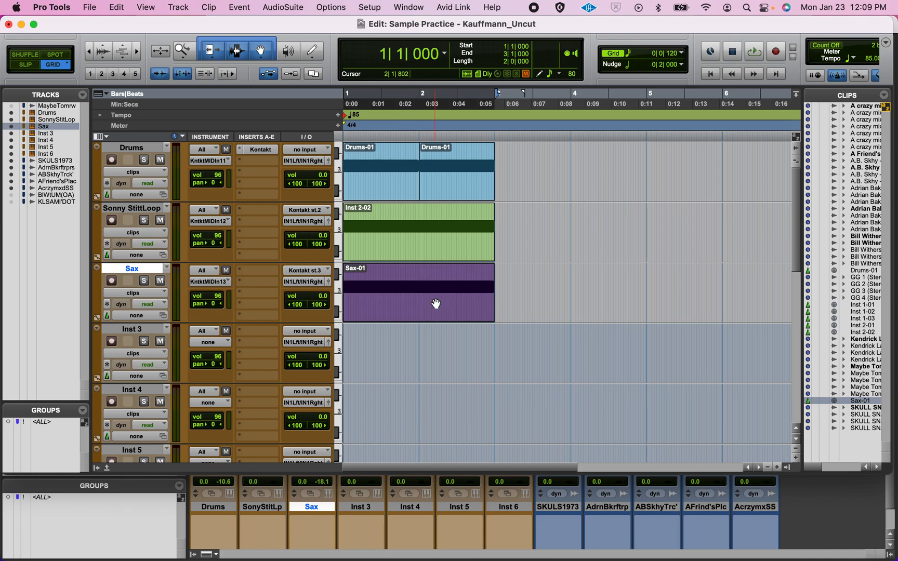
Open Crazy - Sax for editing in Kontakt and map its zone to A0–F1 with root key C1
{"action": "left_click", "coordinate": [261, 150]}
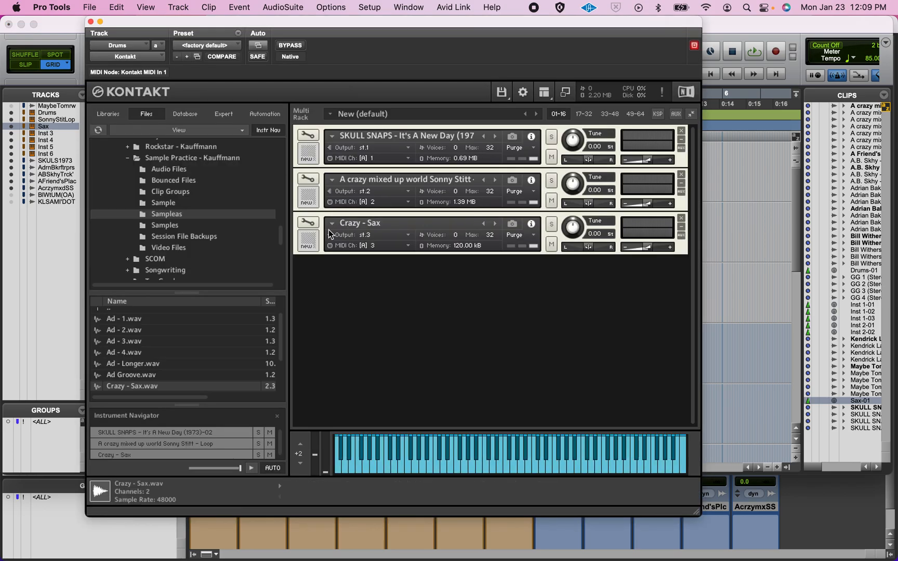
{"action": "left_click", "coordinate": [313, 222]}
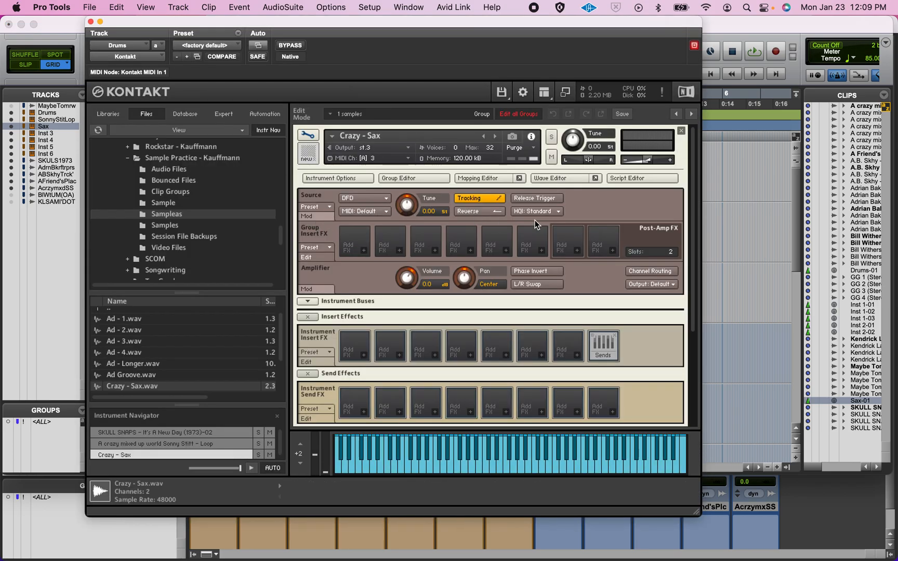
{"action": "left_click", "coordinate": [544, 180]}
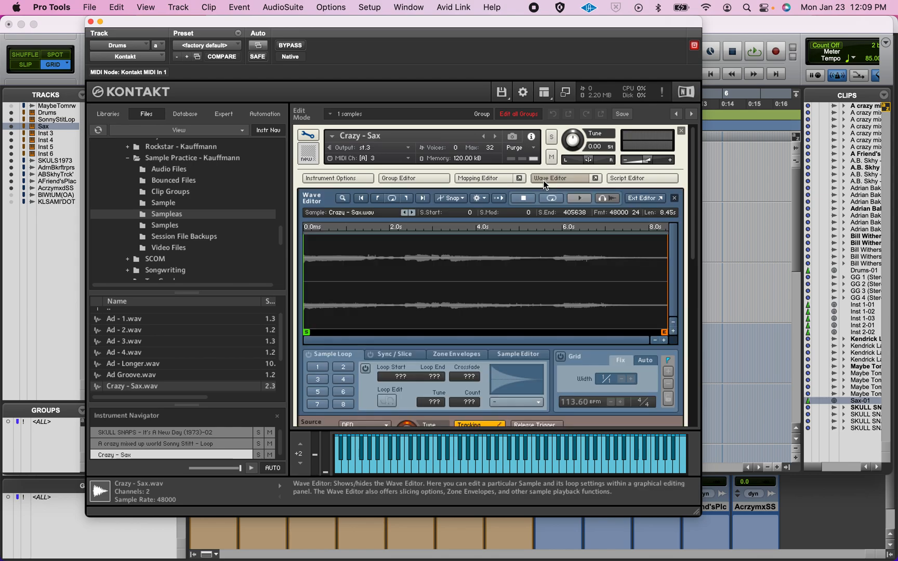
{"action": "left_click", "coordinate": [491, 182]}
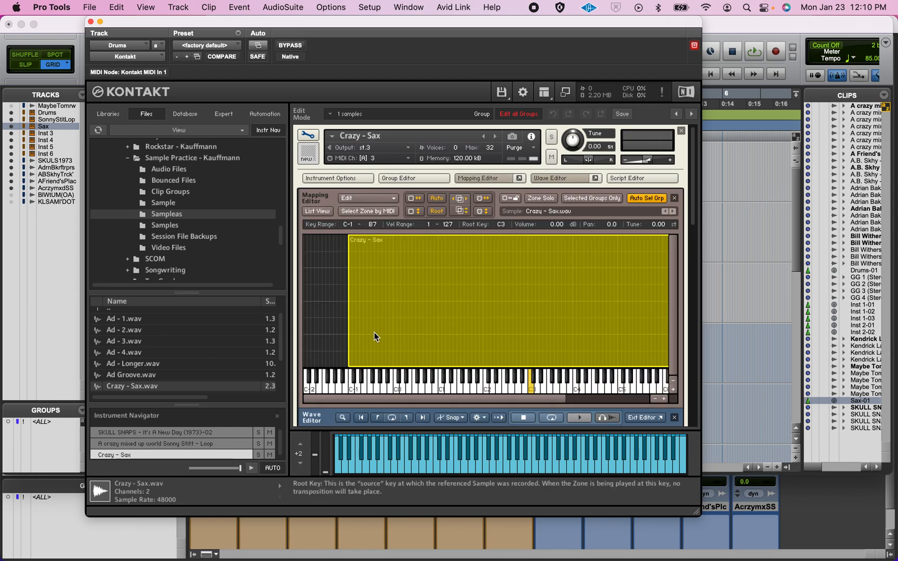
{"action": "left_click_drag", "start_coordinate": [348, 322], "coordinate": [519, 321]}
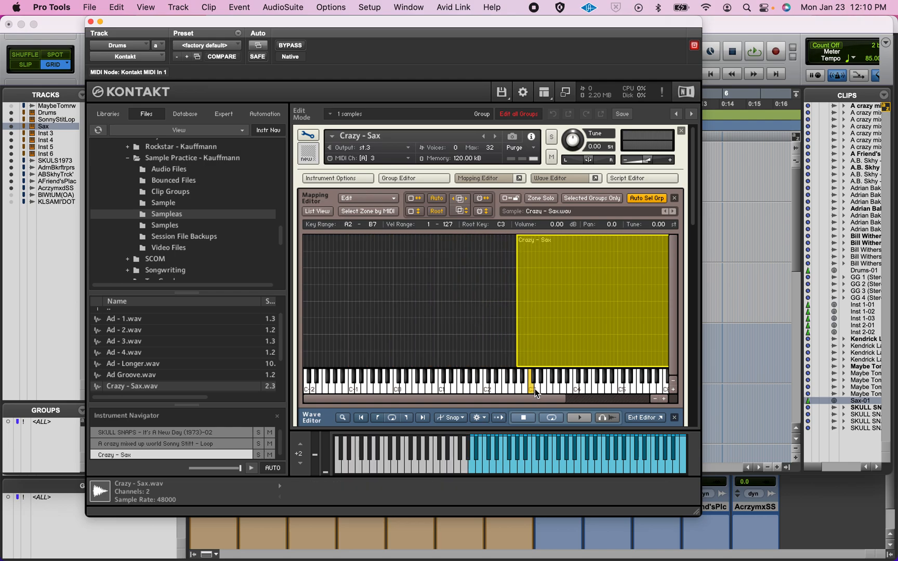
{"action": "left_click_drag", "start_coordinate": [542, 362], "coordinate": [451, 357]}
{"action": "left_click_drag", "start_coordinate": [659, 305], "coordinate": [459, 310]}
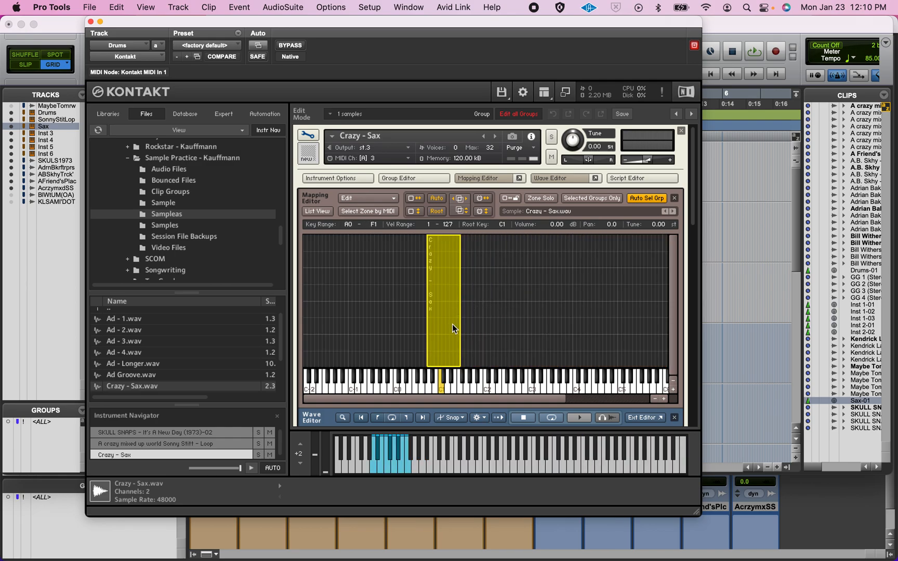
{"action": "left_click", "coordinate": [440, 394]}
Duplicate the Crazy - Sax zone, move the copy to A1–F2 with root key C2, and audition it
{"action": "right_click", "coordinate": [444, 344]}
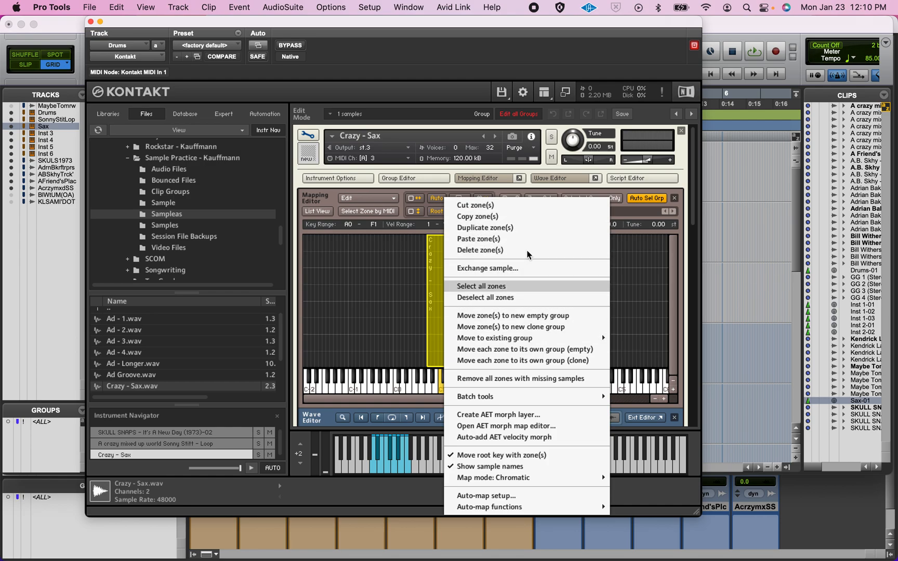
{"action": "left_click", "coordinate": [505, 235]}
{"action": "left_click", "coordinate": [455, 333]}
{"action": "left_click_drag", "start_coordinate": [454, 332], "coordinate": [497, 334]}
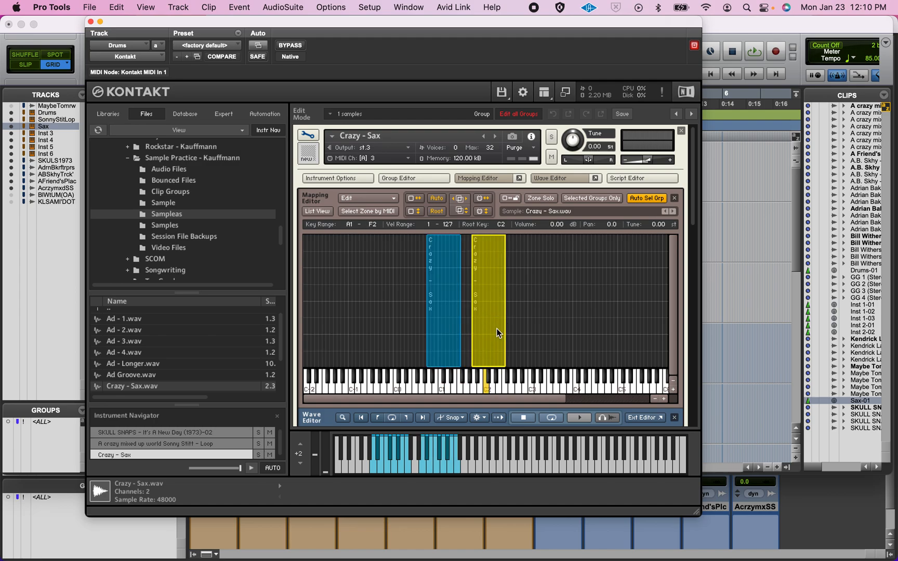
{"action": "scroll", "coordinate": [497, 334], "scroll_direction": "down", "scroll_amount": 3}
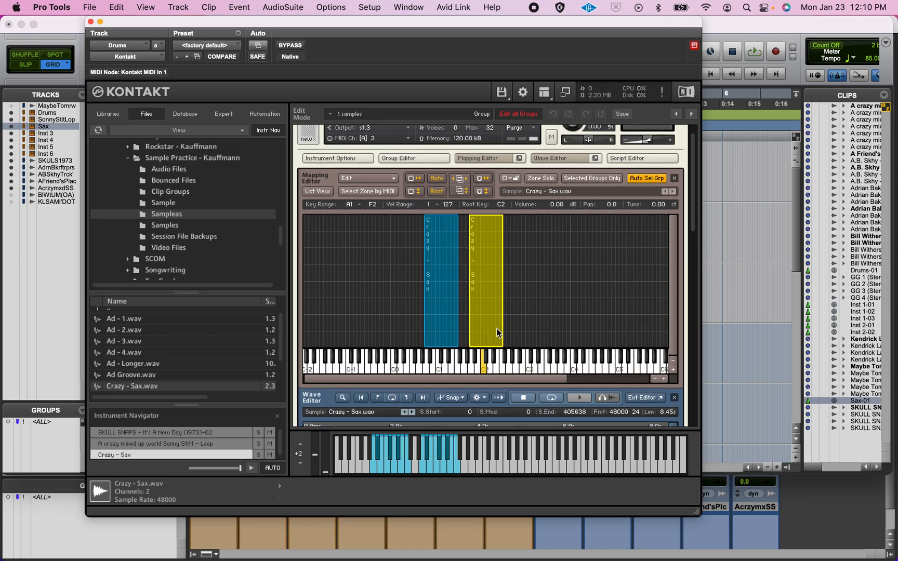
{"action": "left_click", "coordinate": [482, 361]}
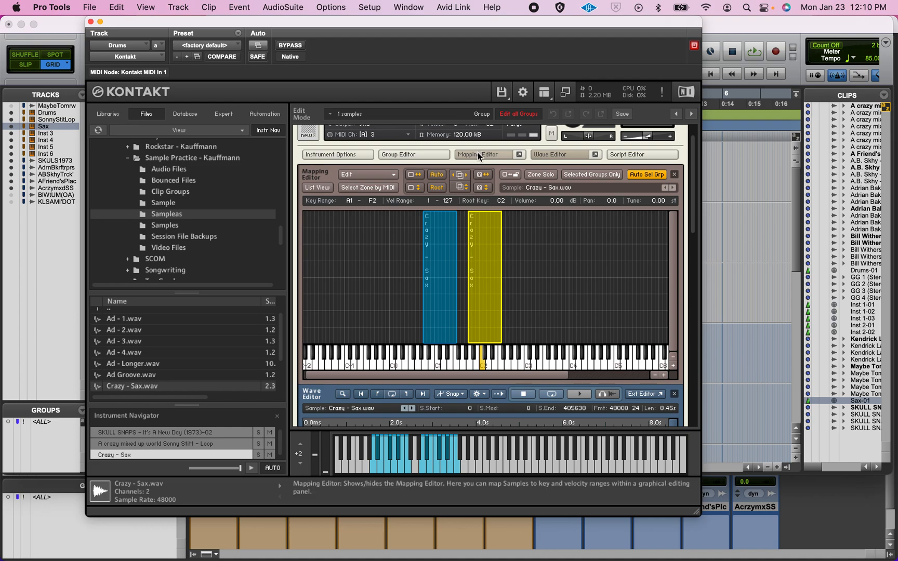
Select the zone rooted at C1 and shorten its sample end to about 112499 in the Wave Editor
{"action": "left_click", "coordinate": [440, 278]}
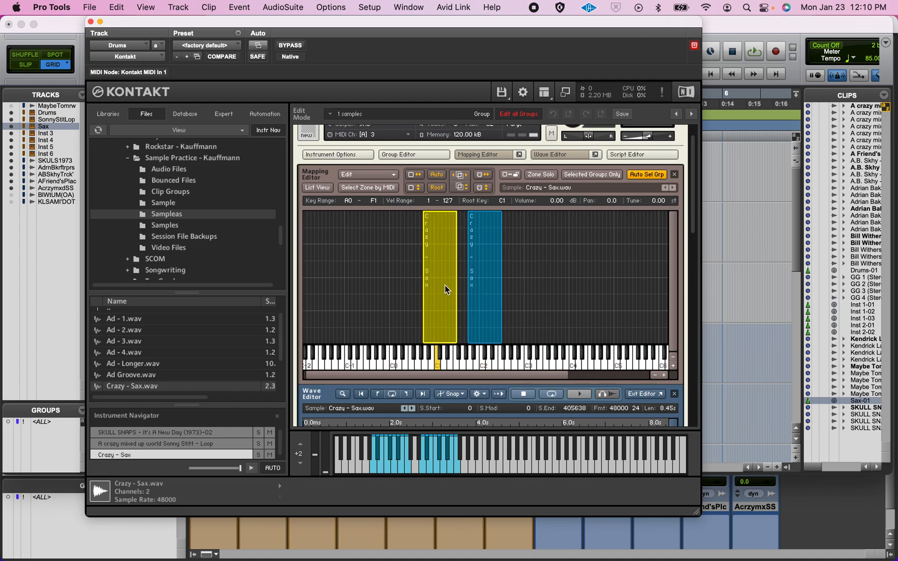
{"action": "left_click", "coordinate": [549, 156]}
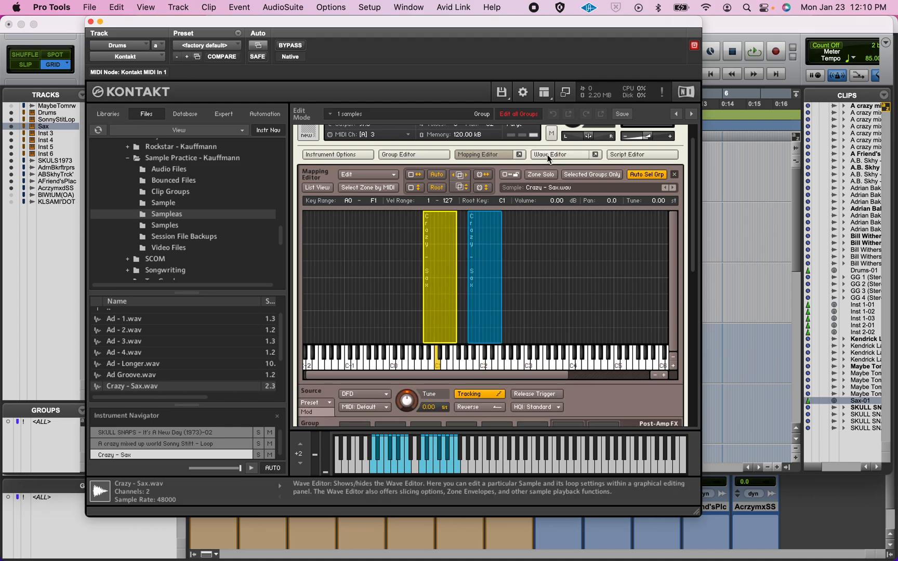
{"action": "left_click", "coordinate": [549, 156]}
{"action": "scroll", "coordinate": [525, 284], "scroll_direction": "down", "scroll_amount": 5}
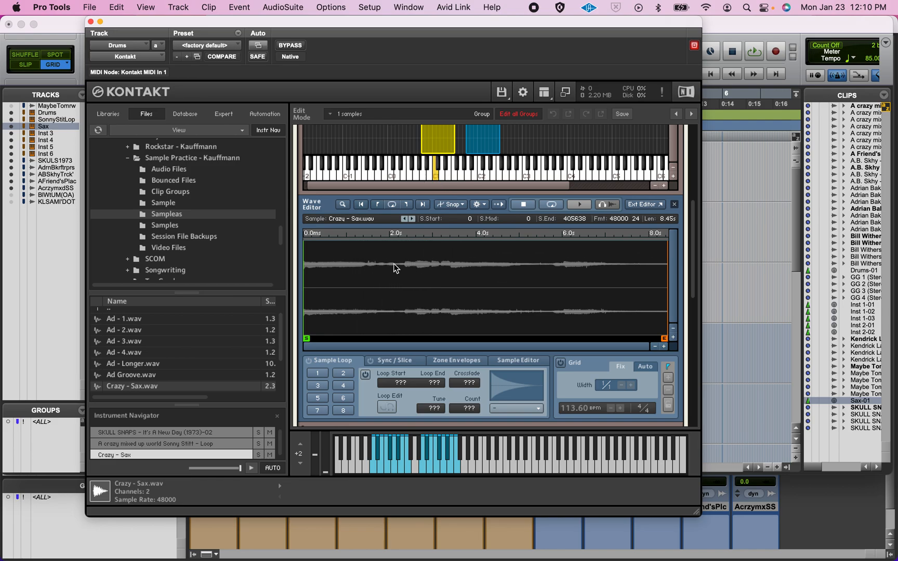
{"action": "mouse_move", "coordinate": [664, 337]}
{"action": "left_mouse_down"}
{"action": "mouse_move", "coordinate": [586, 337]}
{"action": "mouse_move", "coordinate": [401, 308]}
{"action": "left_mouse_up"}
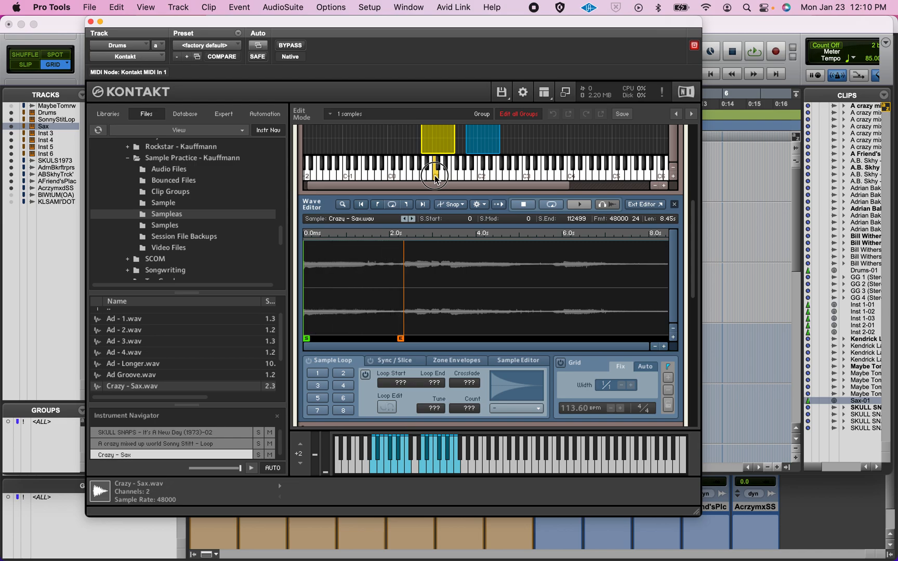
Set the sample start of the zone rooted at C2 to about 112266 and snap its loop to zero crossing
{"action": "left_click", "coordinate": [483, 151]}
{"action": "left_click_drag", "start_coordinate": [307, 339], "coordinate": [405, 318]}
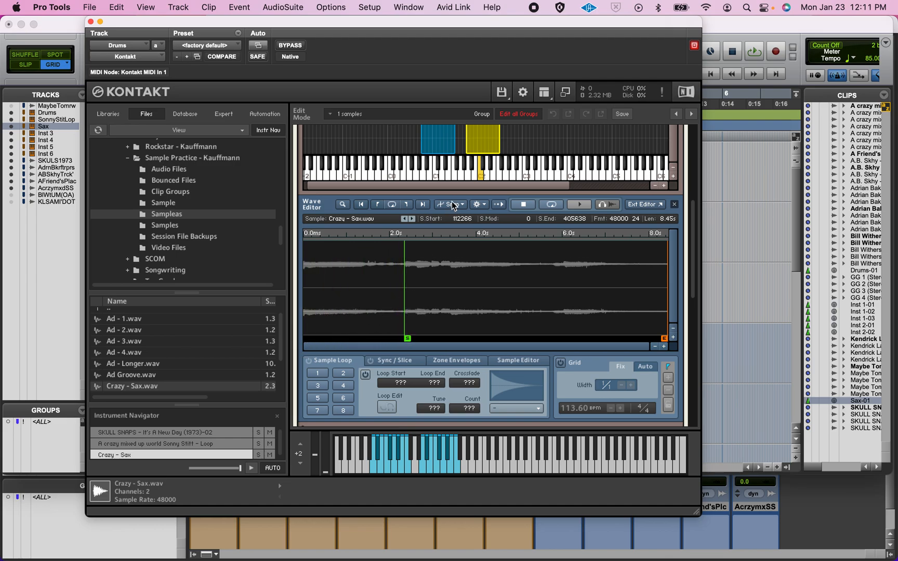
{"action": "left_click", "coordinate": [483, 177]}
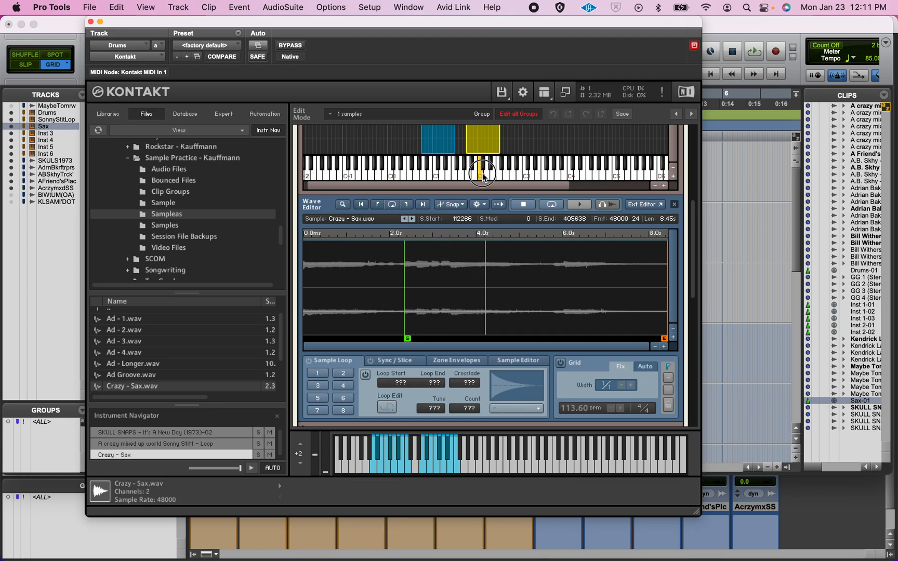
{"action": "left_click", "coordinate": [459, 205]}
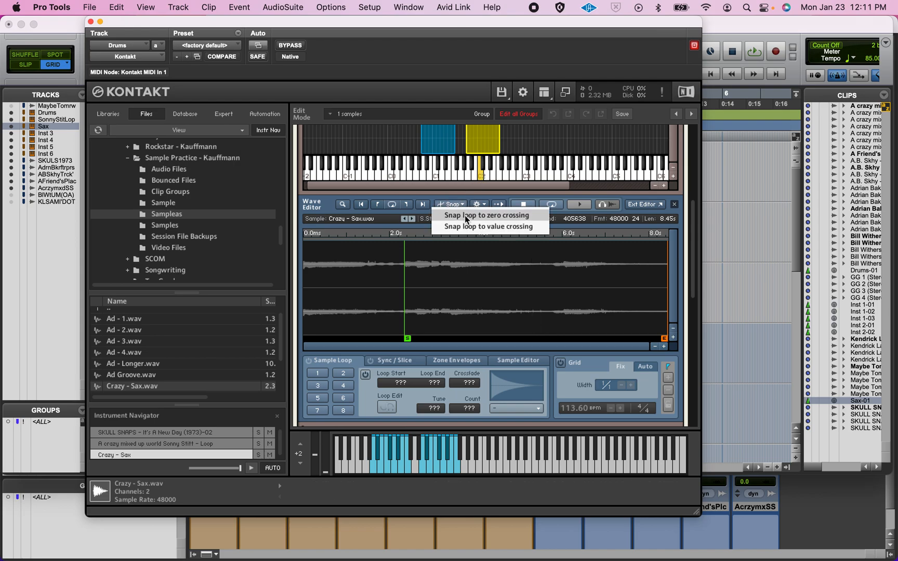
{"action": "left_click", "coordinate": [465, 215]}
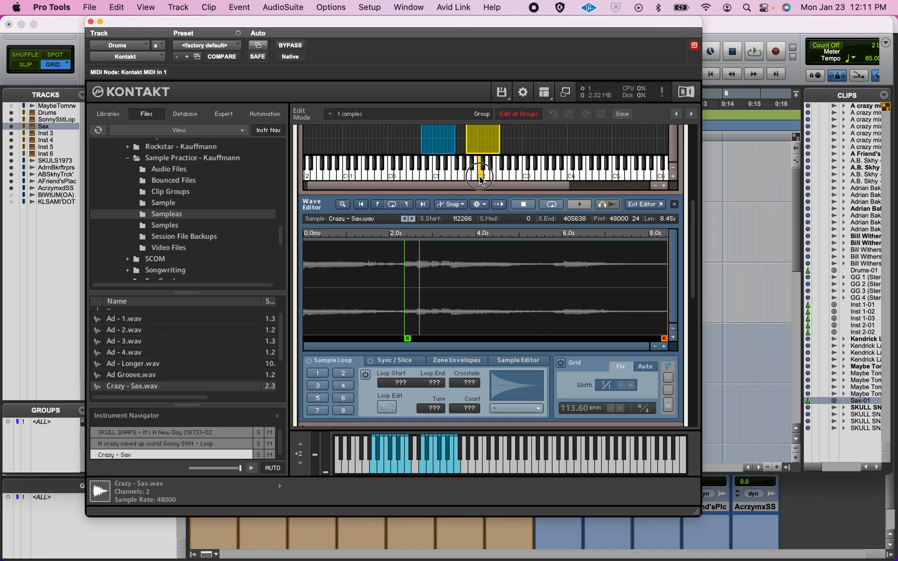
{"action": "left_click_drag", "start_coordinate": [407, 340], "coordinate": [409, 339]}
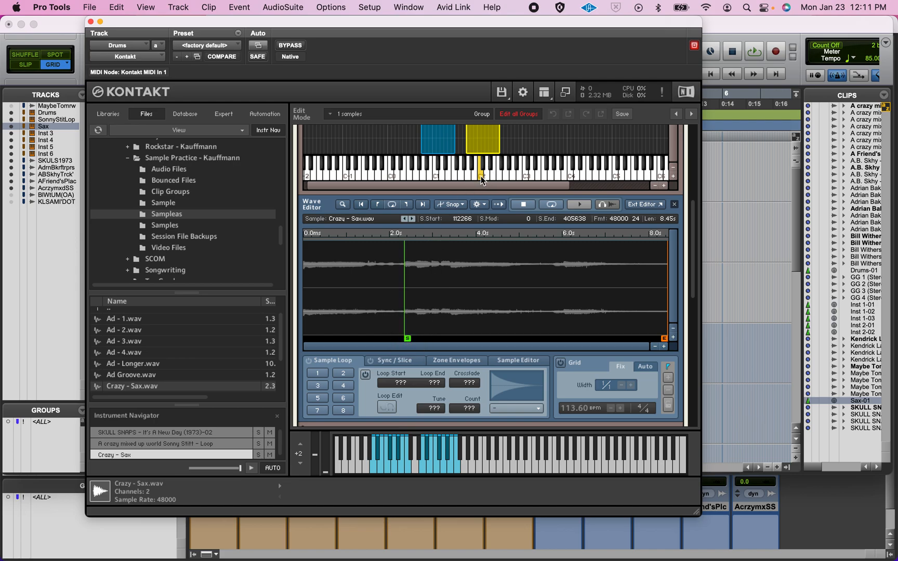
Close Kontakt and play the session from the start to check the Sax track
{"action": "left_click", "coordinate": [91, 21]}
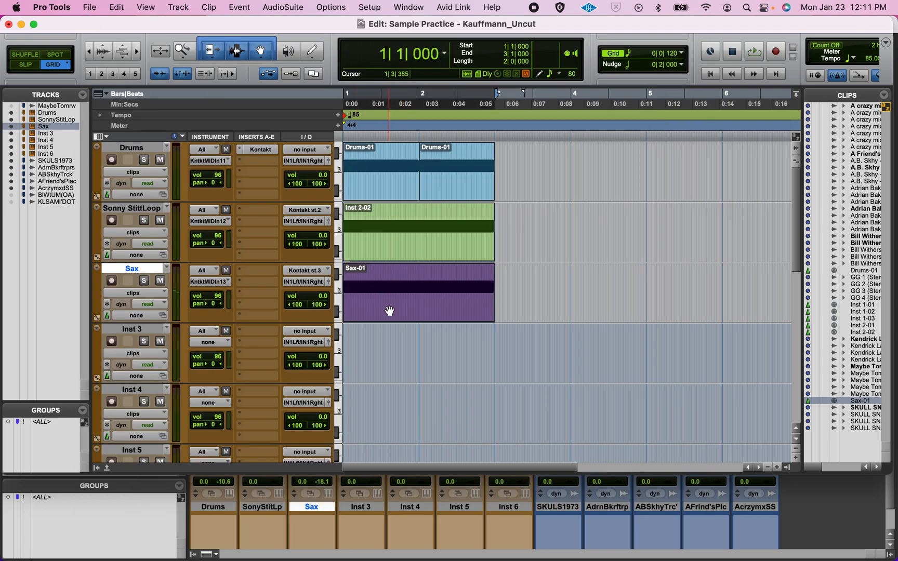
{"action": "key", "text": "space"}
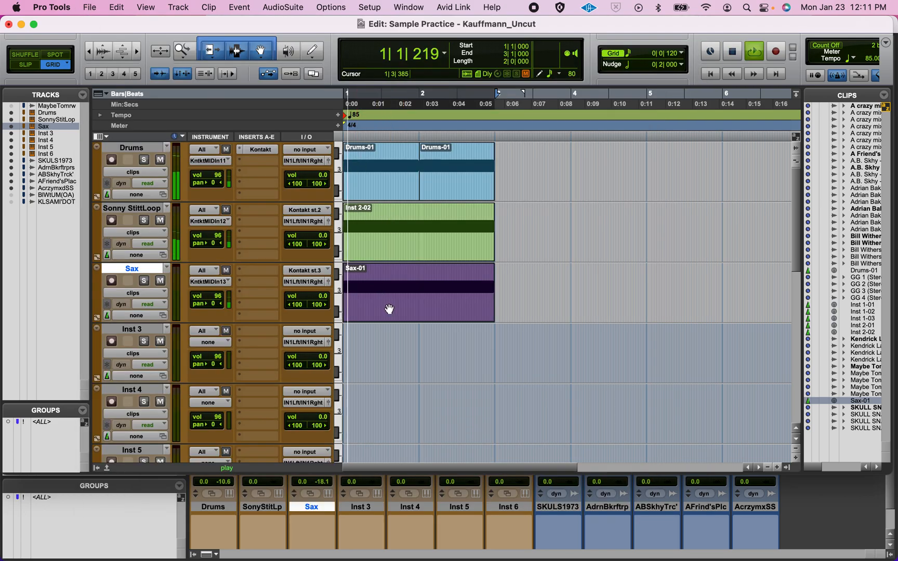
{"action": "key", "text": "space"}
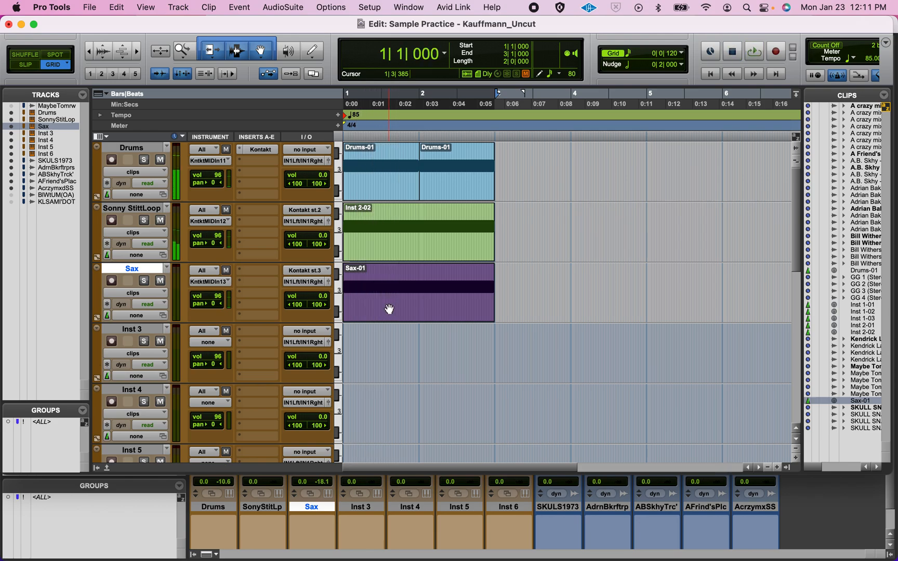
Open the Sax clip for MIDI editing, move its note to C1, shorten it to end at bar 2, and play it back
{"action": "double_click", "coordinate": [389, 309]}
{"action": "mouse_move", "coordinate": [235, 285]}
{"action": "left_mouse_down"}
{"action": "mouse_move", "coordinate": [219, 489]}
{"action": "mouse_move", "coordinate": [216, 466]}
{"action": "mouse_move", "coordinate": [215, 480]}
{"action": "left_mouse_up"}
{"action": "scroll", "coordinate": [243, 435], "scroll_direction": "down", "scroll_amount": 5}
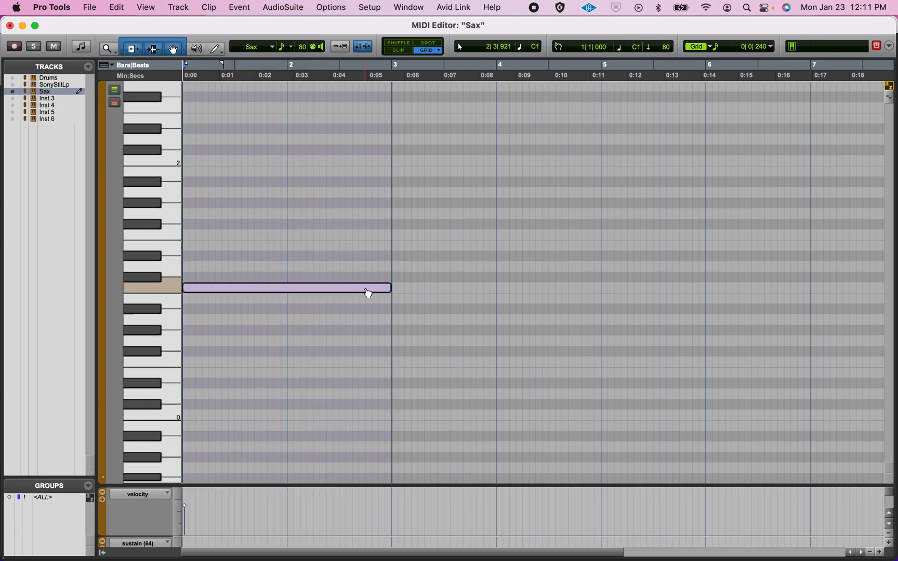
{"action": "left_click_drag", "start_coordinate": [392, 291], "coordinate": [296, 296]}
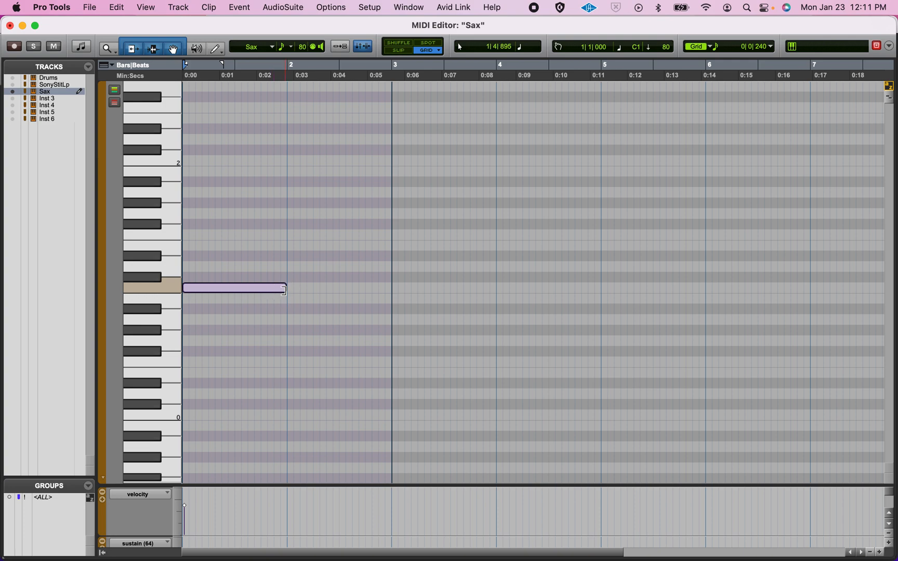
{"action": "key", "text": "space"}
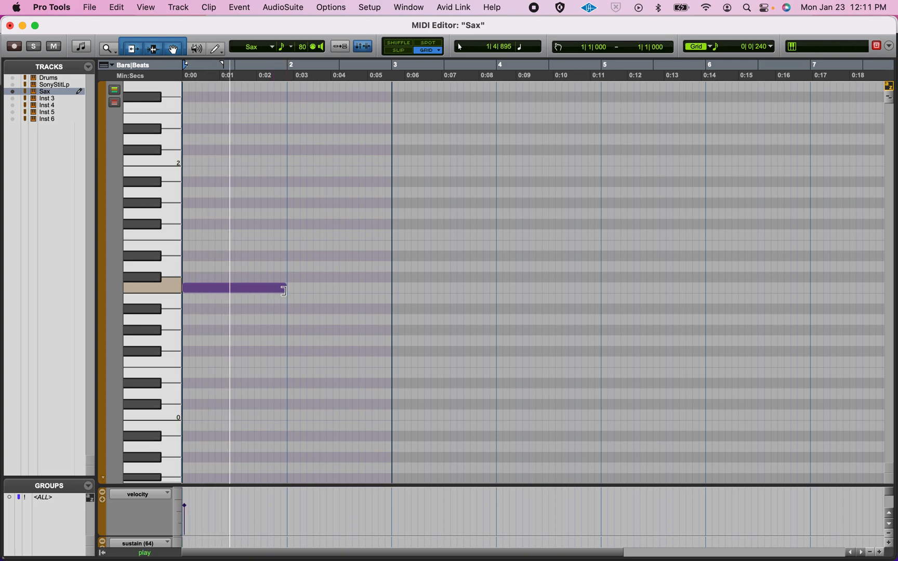
{"action": "key", "text": "space"}
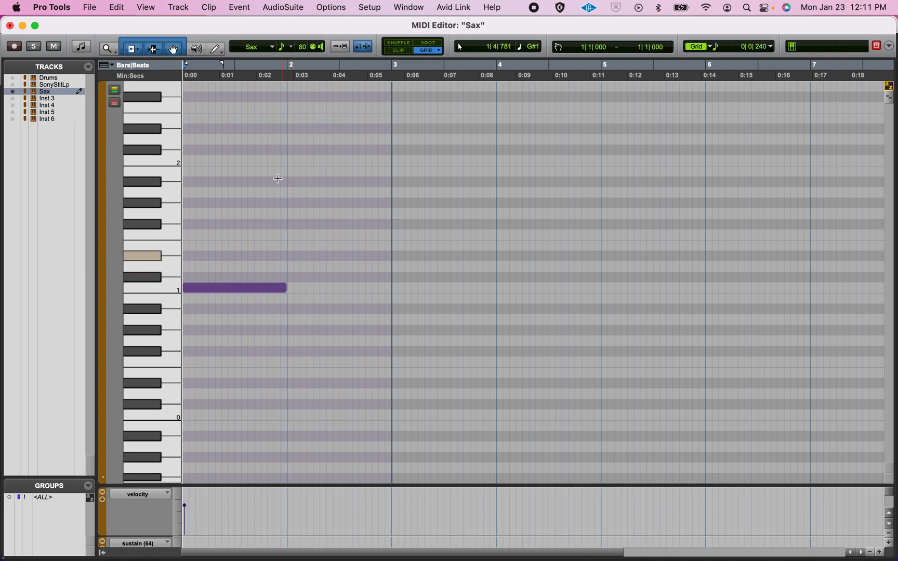
Add a C2 note filling bar 2 of the Sax clip, close the MIDI editor, and audition the clip with the other tracks
{"action": "left_click", "coordinate": [292, 163]}
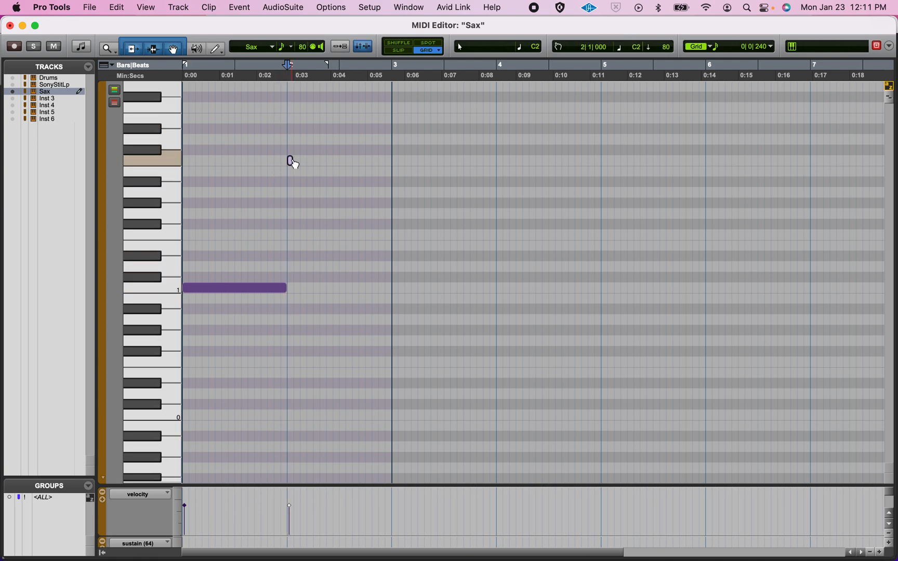
{"action": "left_click_drag", "start_coordinate": [294, 165], "coordinate": [389, 157]}
{"action": "key", "text": "space"}
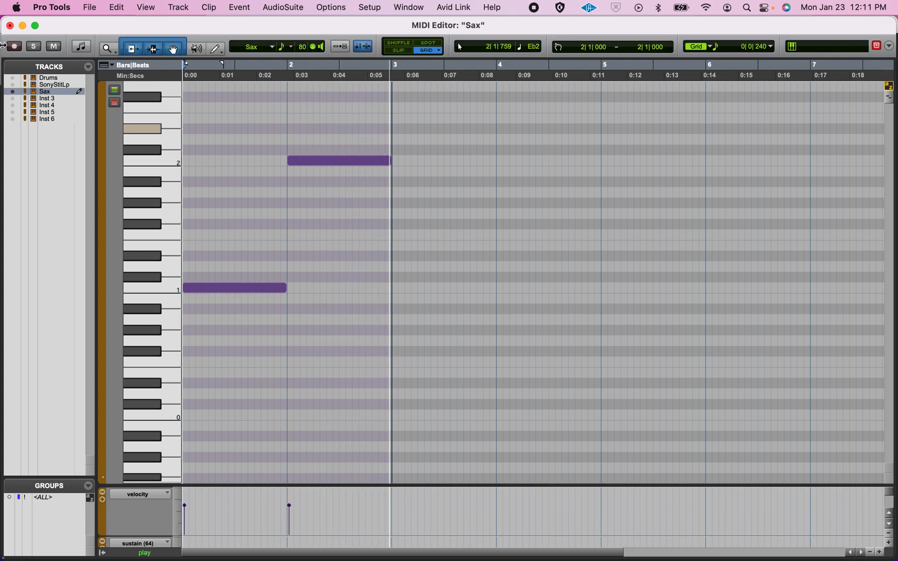
{"action": "key", "text": "space"}
{"action": "left_click", "coordinate": [9, 25]}
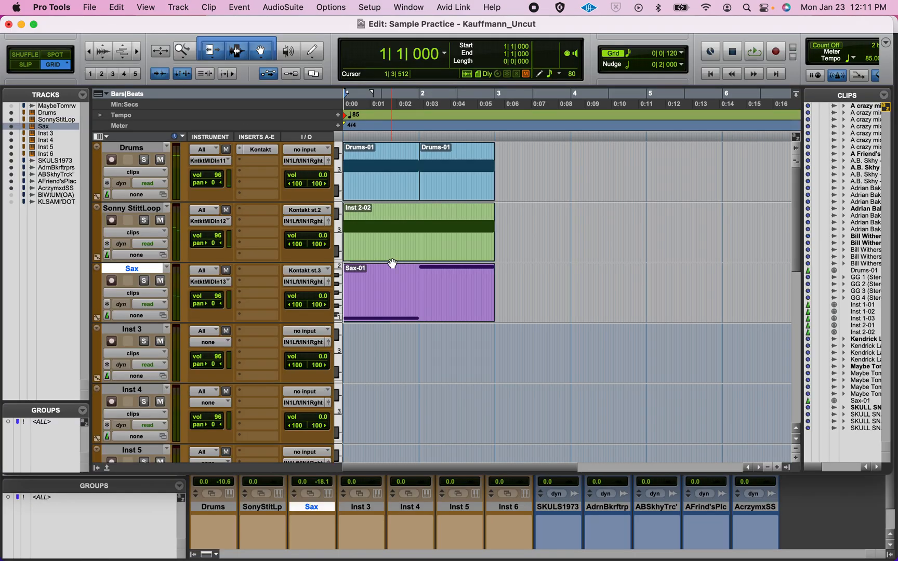
{"action": "left_click", "coordinate": [465, 321]}
{"action": "key", "text": "space"}
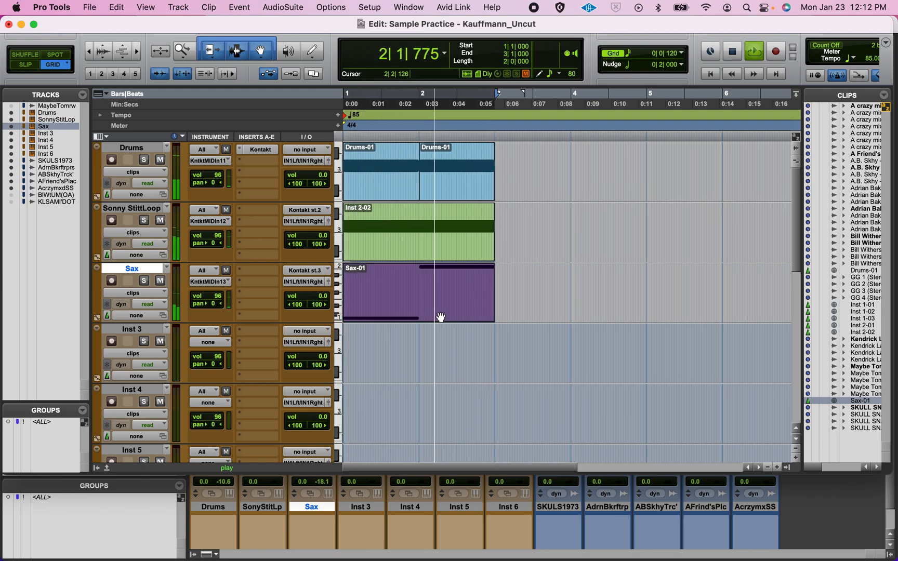
{"action": "key", "text": "space"}
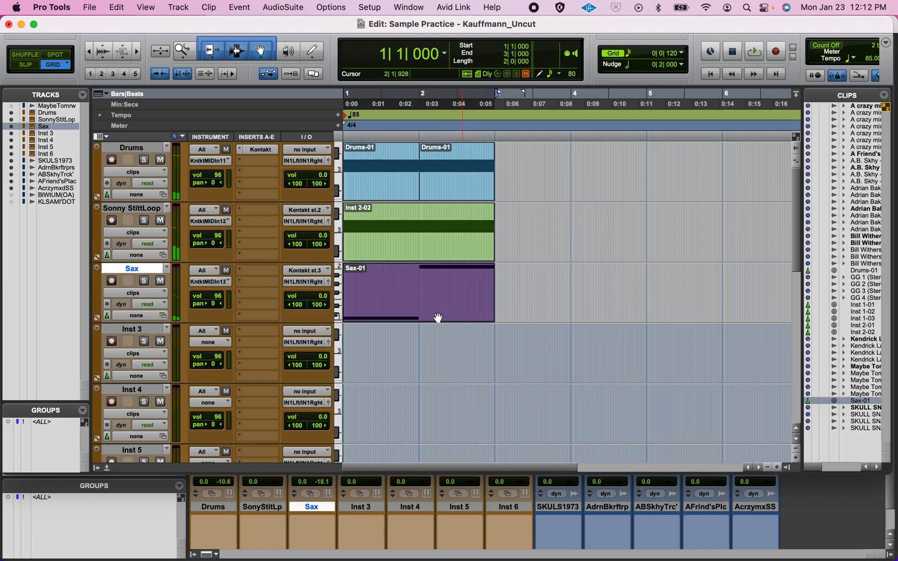
Rename the Inst 3 track as GTR
{"action": "double_click", "coordinate": [152, 331]}
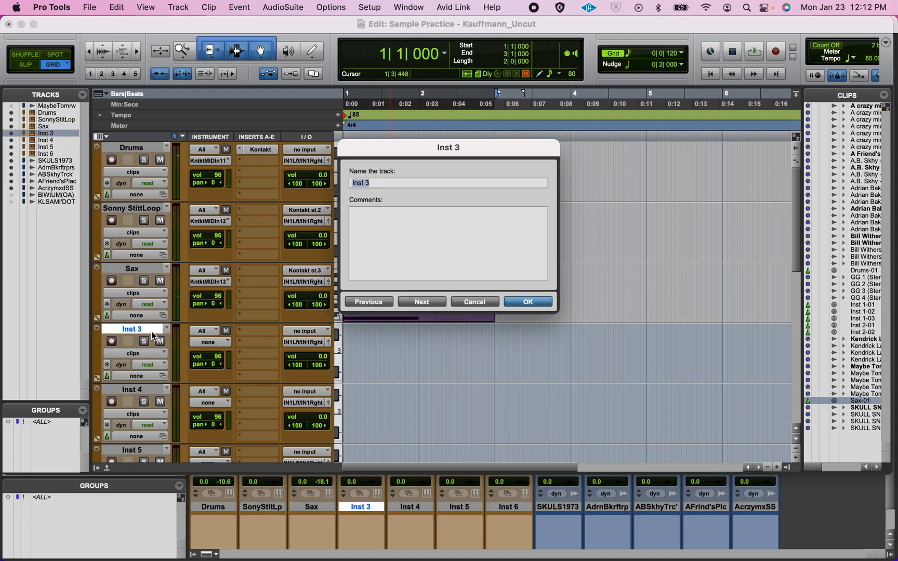
{"action": "key", "text": "Return"}
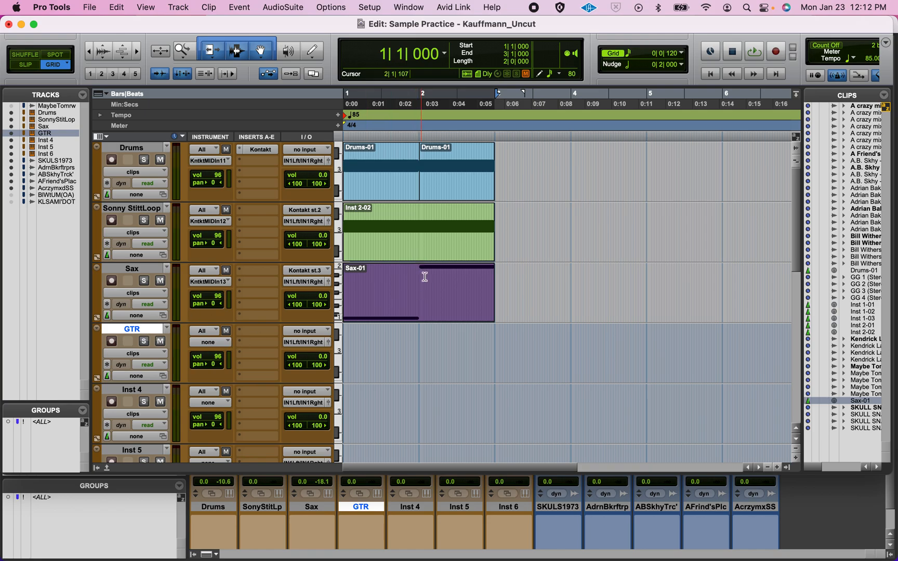
Move the Sax-01 clip to start at bar 5 and both Drums-01 clips to start at bar 3
{"action": "left_click_drag", "start_coordinate": [411, 319], "coordinate": [685, 294]}
{"action": "left_click", "coordinate": [389, 184]}
{"action": "left_click", "coordinate": [381, 195]}
{"action": "left_click", "coordinate": [434, 241], "text": "shift"}
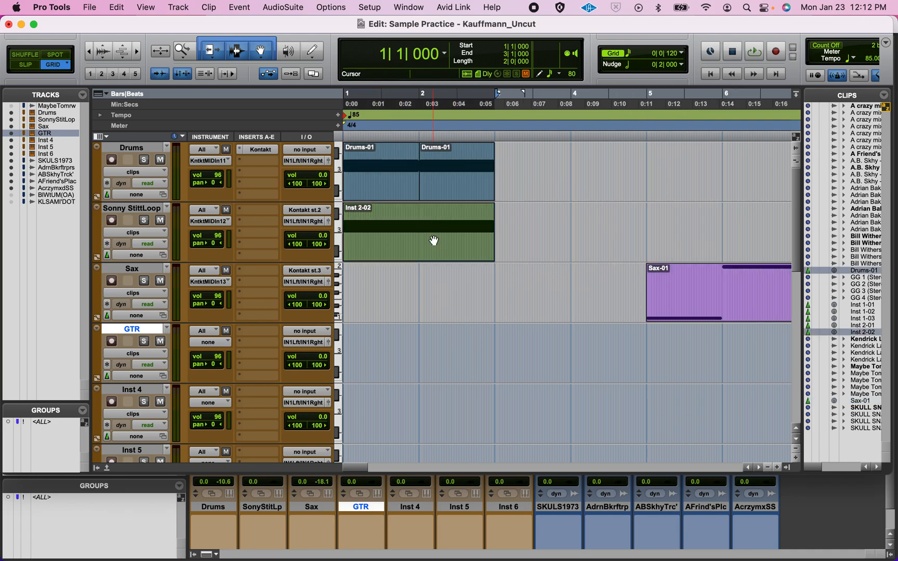
{"action": "left_click", "coordinate": [512, 182]}
{"action": "left_click", "coordinate": [391, 184]}
{"action": "left_click", "coordinate": [441, 182], "text": "shift"}
{"action": "left_click_drag", "start_coordinate": [385, 180], "coordinate": [535, 166]}
Duplicate the Sonny Stitt clip at bar 3, repeat it with both drum clips from bar 5, and play from the start
{"action": "left_click", "coordinate": [452, 251]}
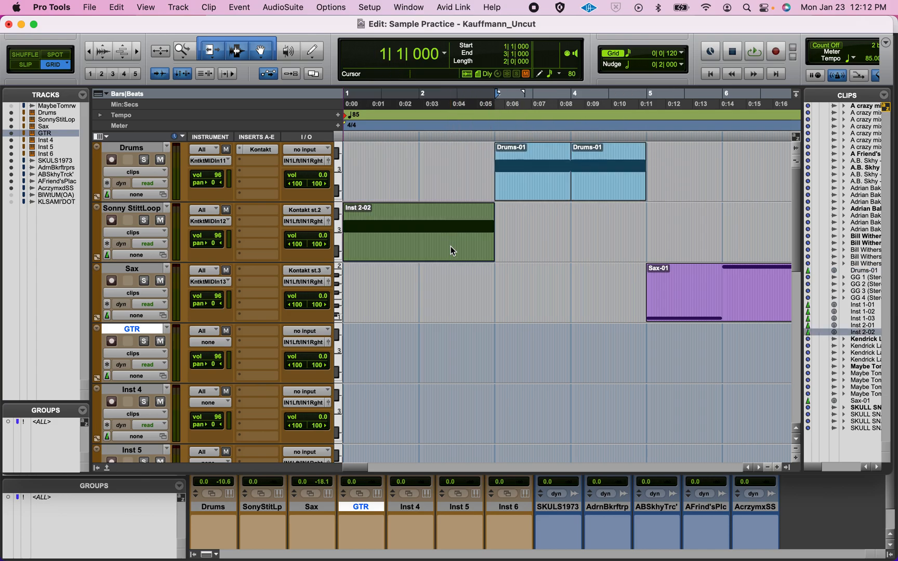
{"action": "key", "text": "super+d"}
{"action": "left_click", "coordinate": [528, 197]}
{"action": "left_click", "coordinate": [609, 183], "text": "shift"}
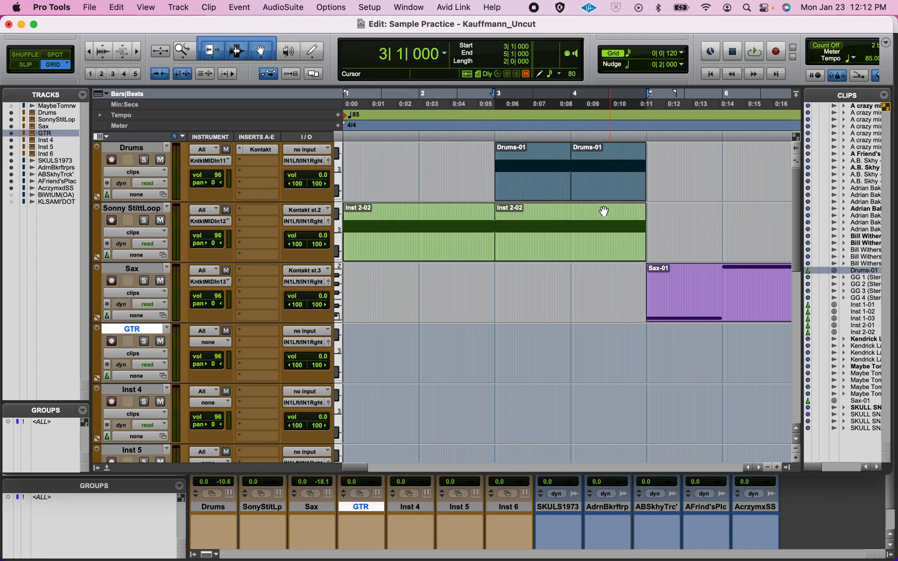
{"action": "left_click", "coordinate": [599, 238], "text": "shift"}
{"action": "key", "text": "super+d"}
{"action": "key", "text": "Return"}
{"action": "key", "text": "space"}
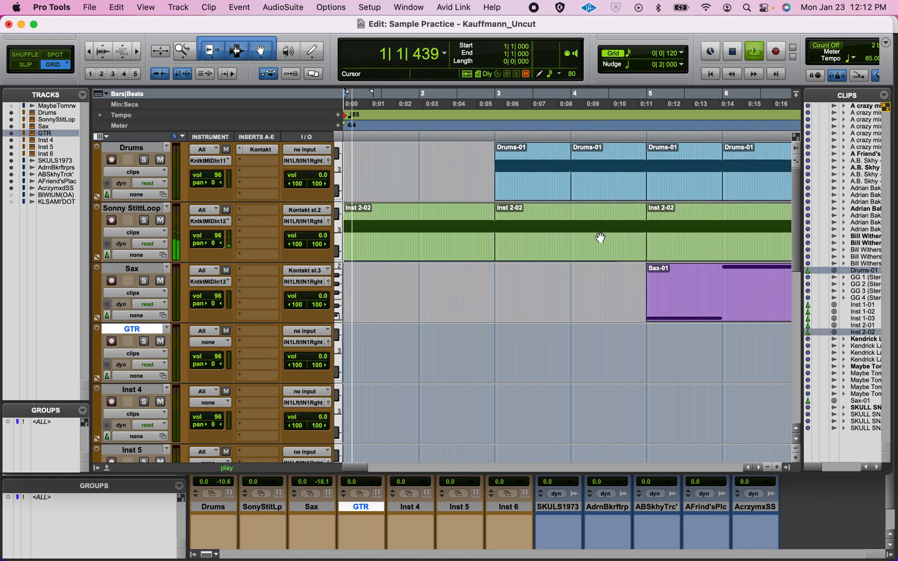
{"action": "key", "text": "super+bracketleft"}
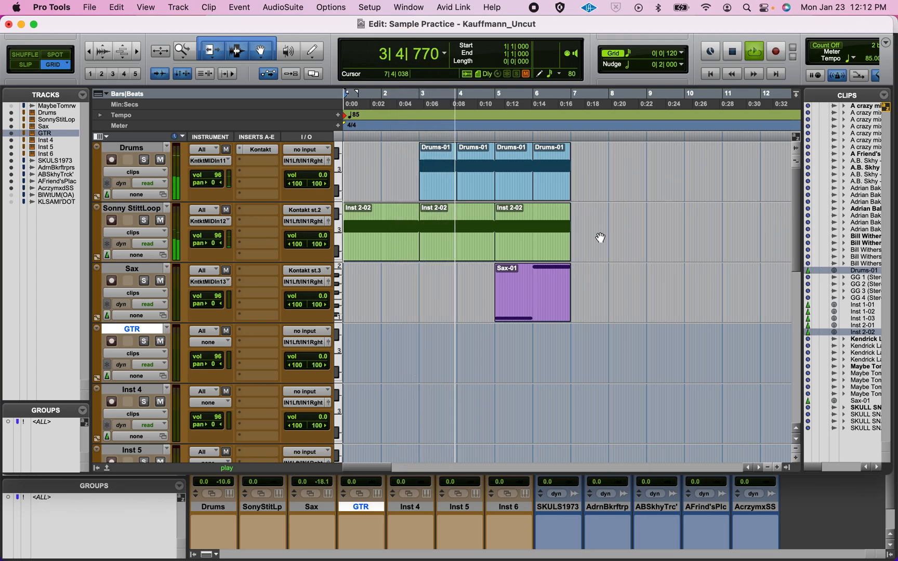
Duplicate the drum, Sonny Stitt and Sax clips of bars 5–6 into bars 7–8
{"action": "left_click", "coordinate": [515, 194]}
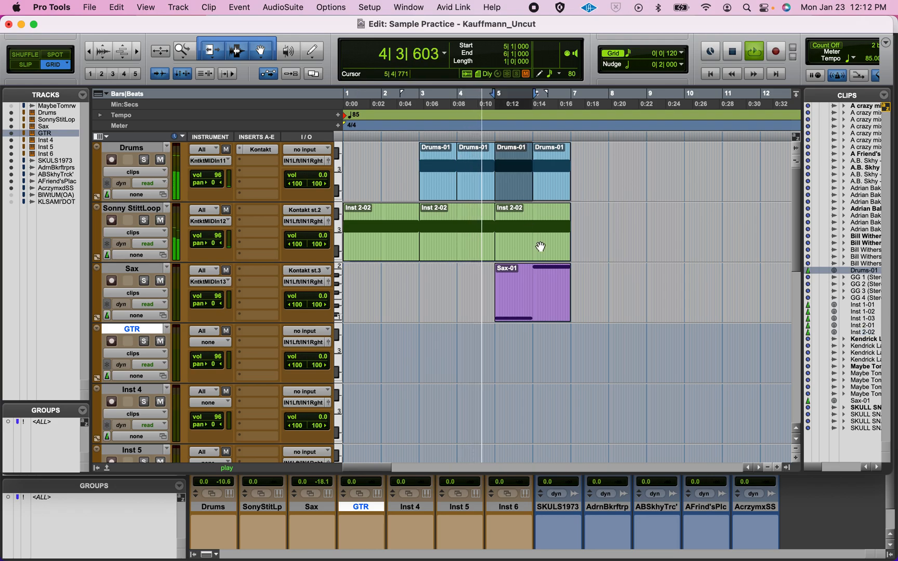
{"action": "left_click", "coordinate": [527, 248], "text": "shift"}
{"action": "left_click", "coordinate": [545, 308], "text": "shift"}
{"action": "key", "text": "super+d"}
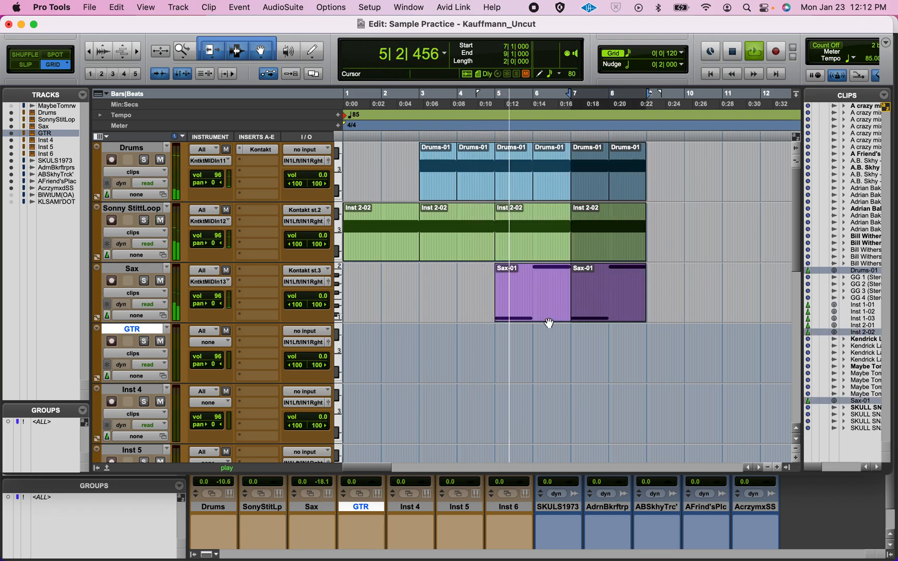
Open the copied Sax clip at bar 7 for MIDI editing and delete its C2 note in bar 8
{"action": "left_click", "coordinate": [658, 310]}
{"action": "left_click", "coordinate": [610, 299]}
{"action": "double_click", "coordinate": [611, 300]}
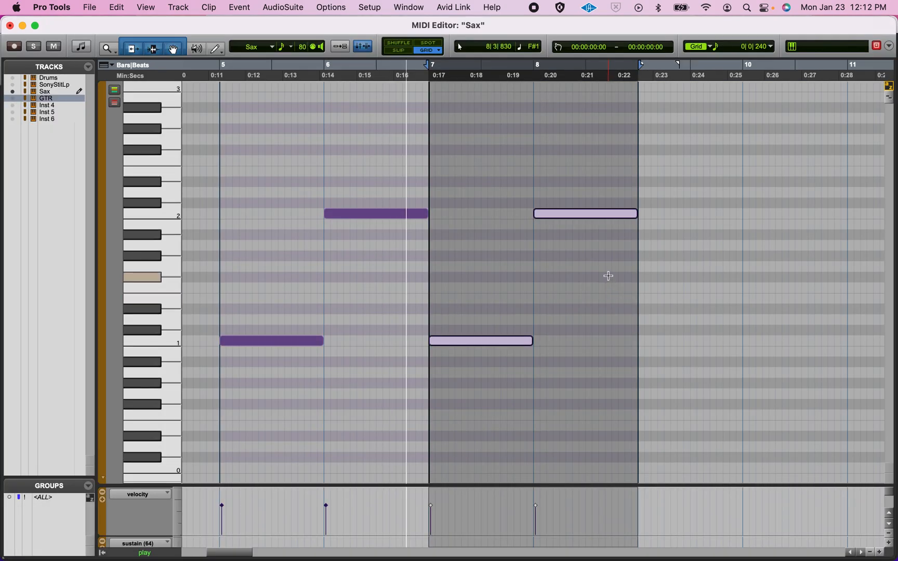
{"action": "left_click_drag", "start_coordinate": [563, 165], "coordinate": [580, 244]}
{"action": "key", "text": "Delete"}
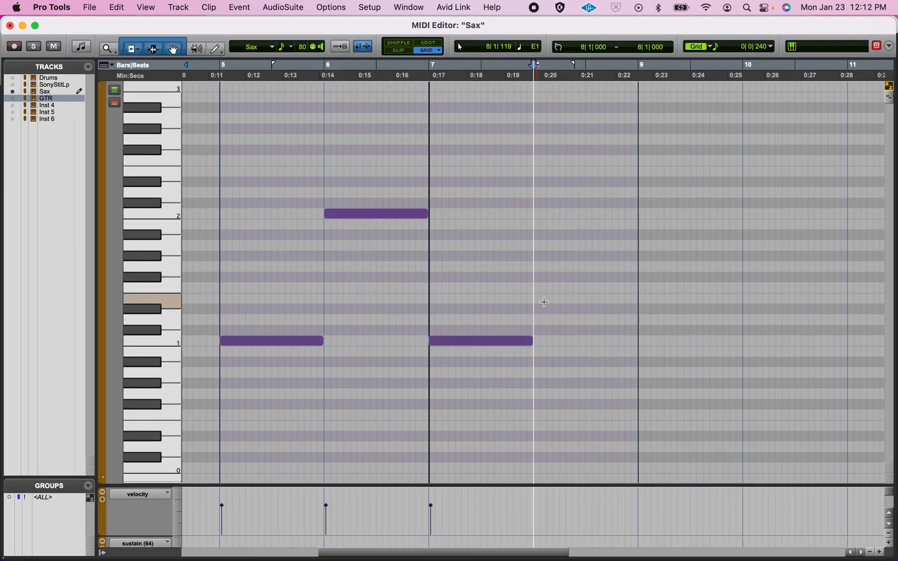
Shorten the bar 7 C1 note to end at 7|2|720, place a copy at beat 3, and play it back from 6|3|720
{"action": "left_click_drag", "start_coordinate": [530, 342], "coordinate": [487, 344]}
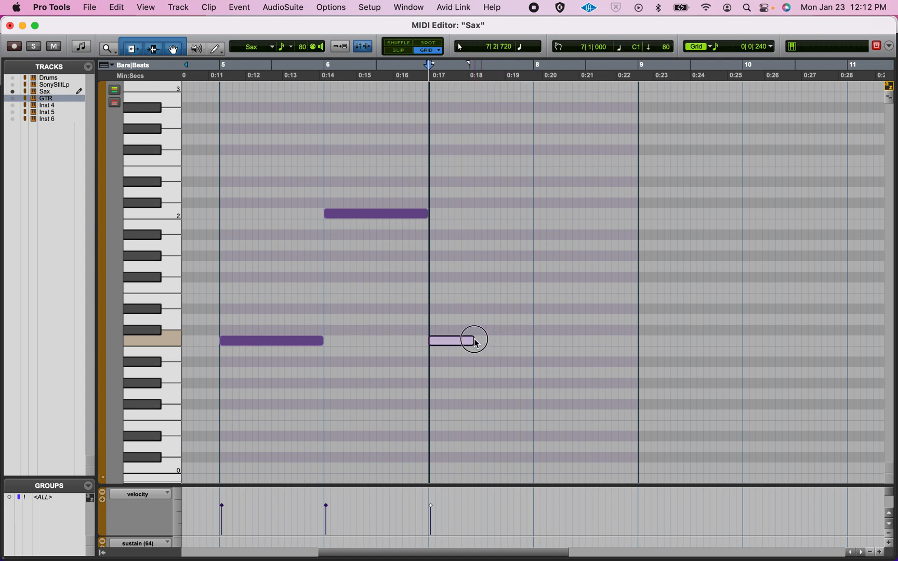
{"action": "left_click", "coordinate": [491, 344]}
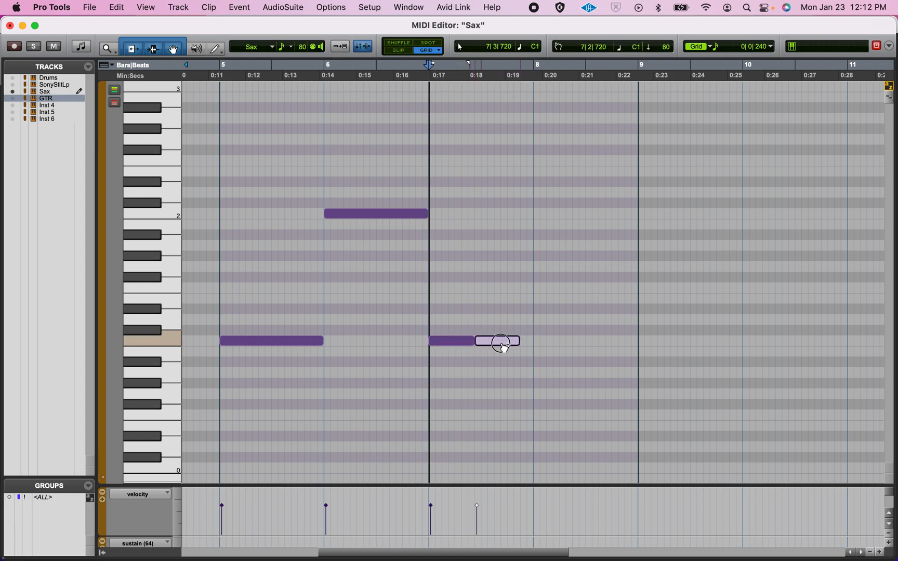
{"action": "left_click", "coordinate": [398, 334]}
{"action": "key", "text": "space"}
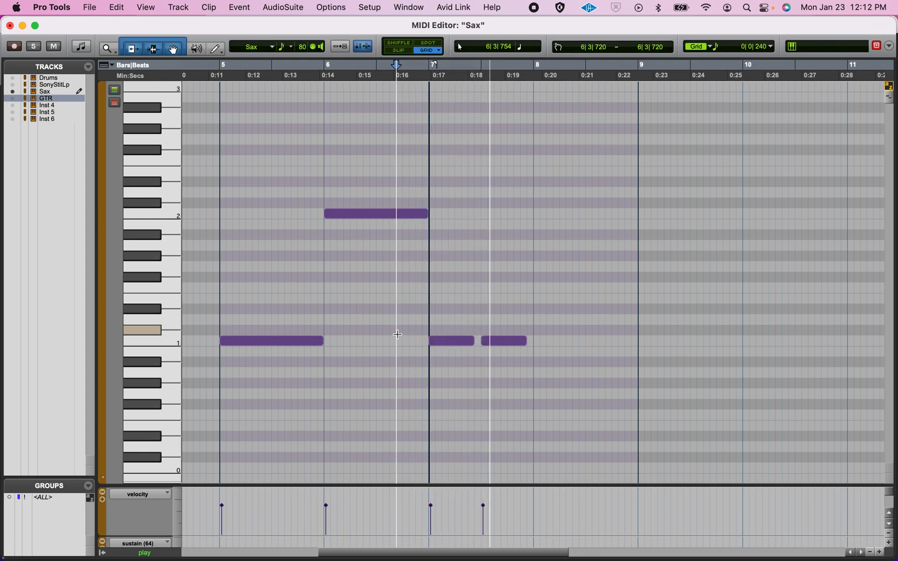
{"action": "key", "text": "space"}
Copy the C2 note from bar 6 to bar 8 and close the MIDI editor
{"action": "left_click_drag", "start_coordinate": [377, 214], "coordinate": [581, 213]}
{"action": "left_click_drag", "start_coordinate": [15, 31], "coordinate": [14, 30]}
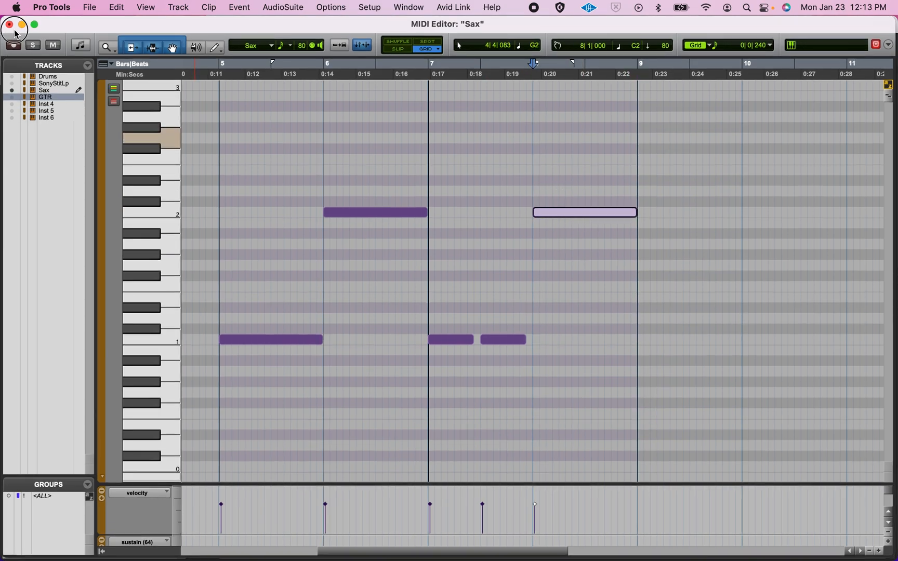
{"action": "left_click", "coordinate": [10, 25]}
Select the Sax-01 and Sax-02 clips and play the session from bar 5 to check the edited phrase
{"action": "left_click", "coordinate": [543, 299]}
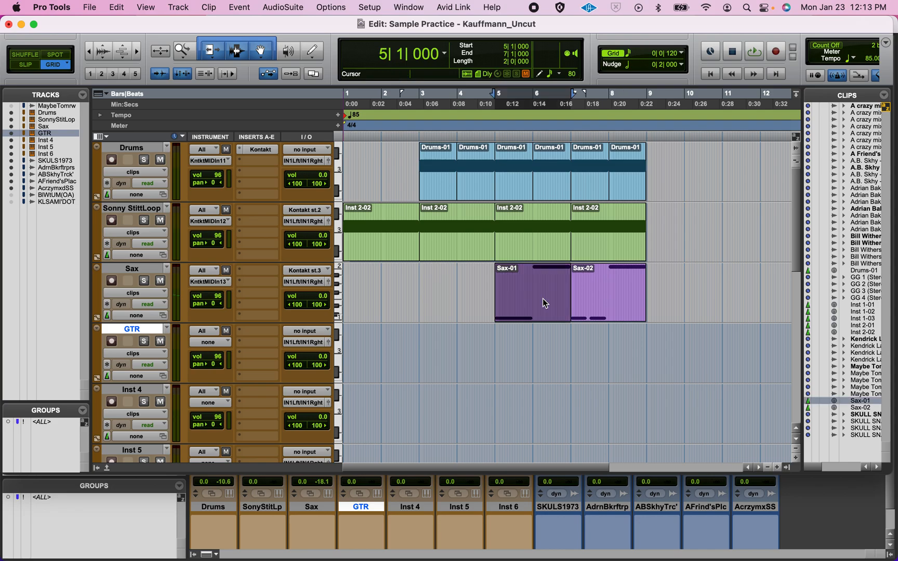
{"action": "left_click", "coordinate": [636, 308], "text": "shift"}
{"action": "key", "text": "space"}
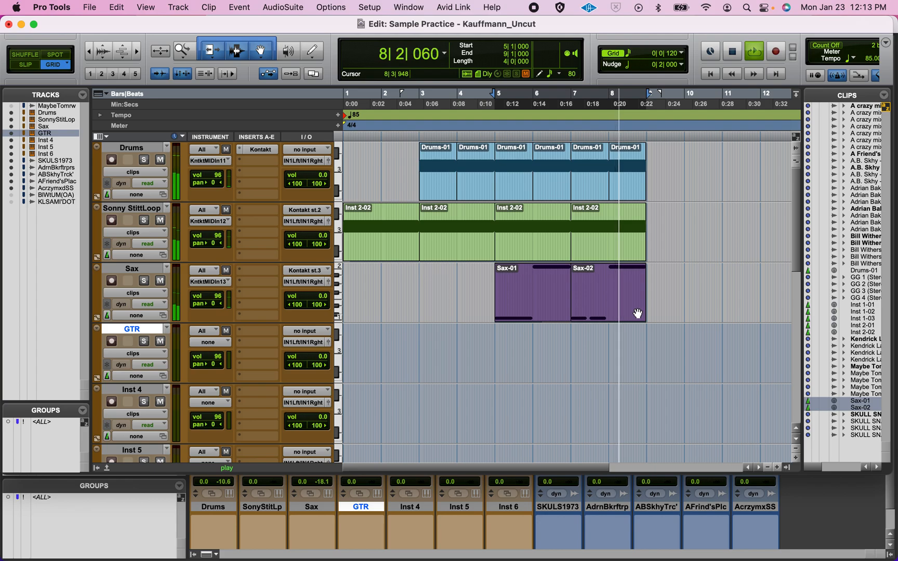
{"action": "key", "text": "space"}
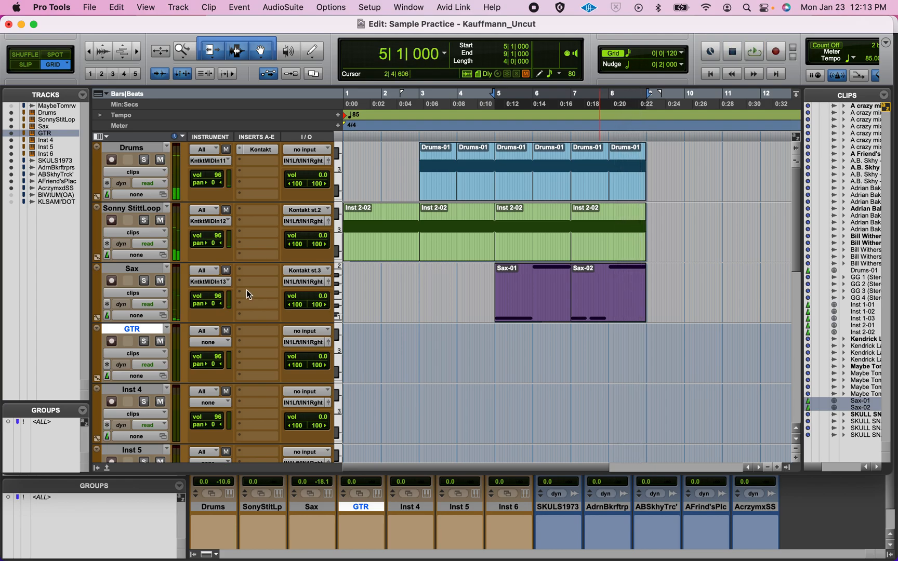
Insert the stereo Replika delay plug-in in the first insert slot of the Sax track
{"action": "left_click", "coordinate": [257, 267]}
{"action": "mouse_move", "coordinate": [299, 271]}
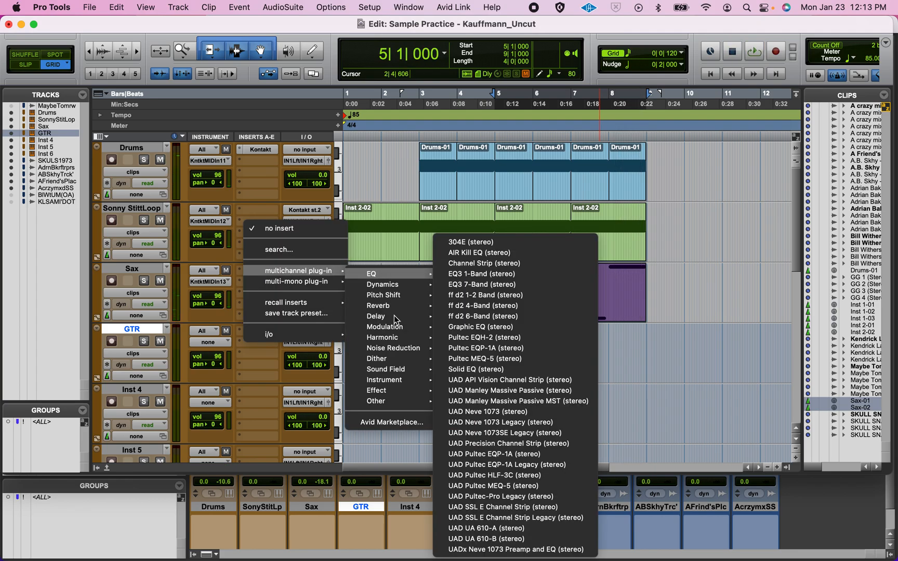
{"action": "mouse_move", "coordinate": [386, 318]}
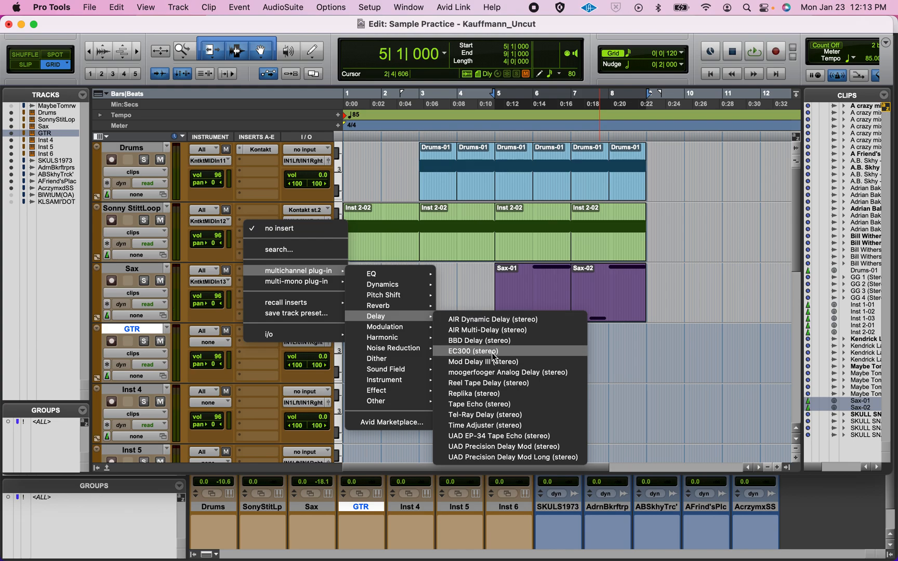
{"action": "left_click", "coordinate": [484, 393]}
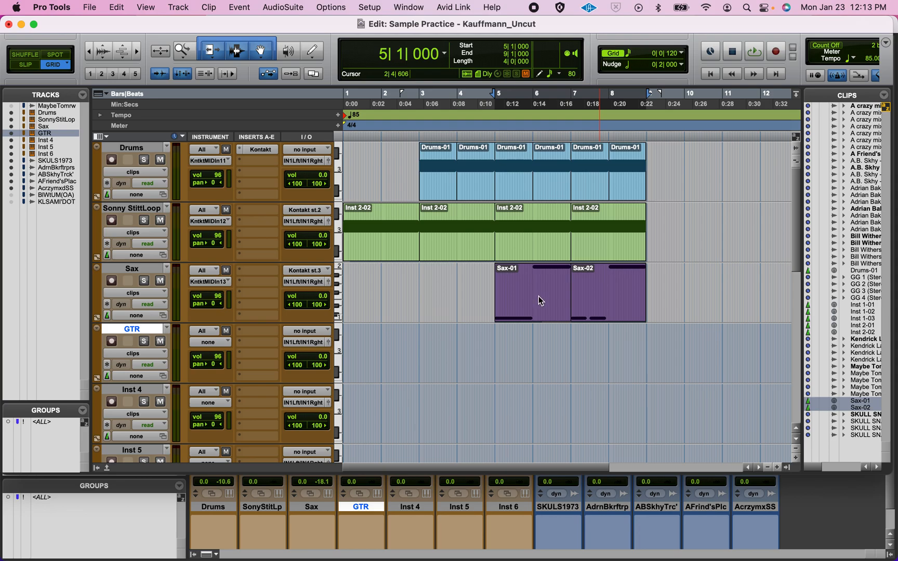
Load Replika's Wormhole preset on the Sax track during playback, close the plug-in, and listen to the result
{"action": "key", "text": "space"}
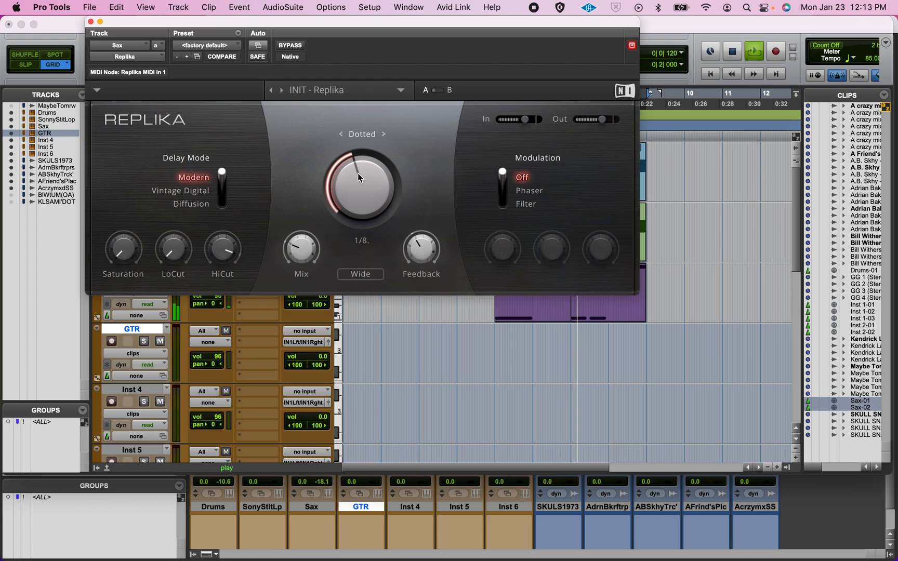
{"action": "left_click", "coordinate": [359, 93]}
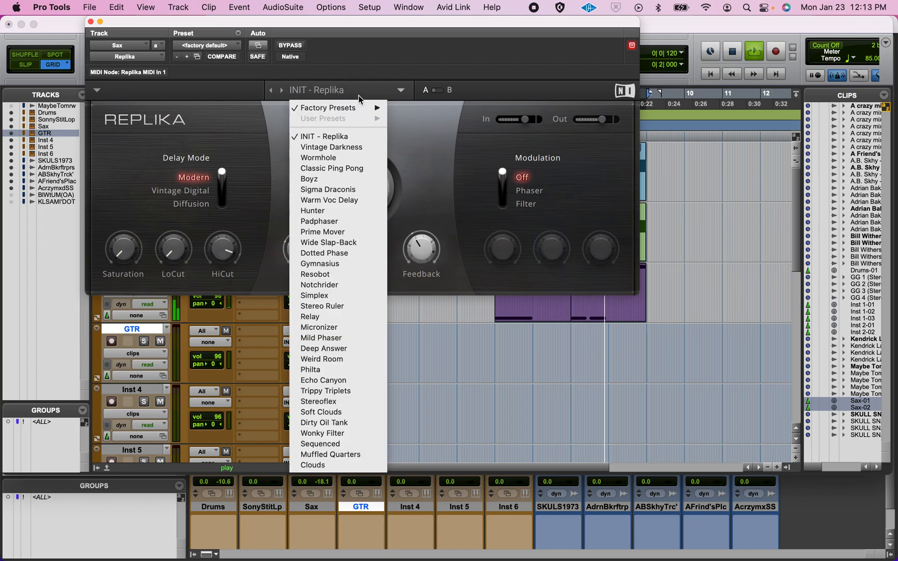
{"action": "left_click", "coordinate": [360, 157]}
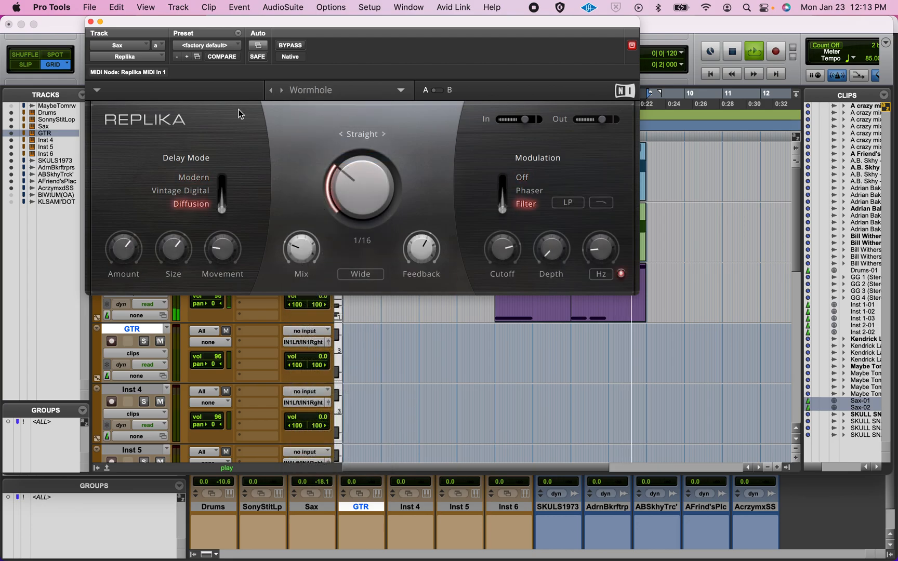
{"action": "left_click", "coordinate": [90, 21]}
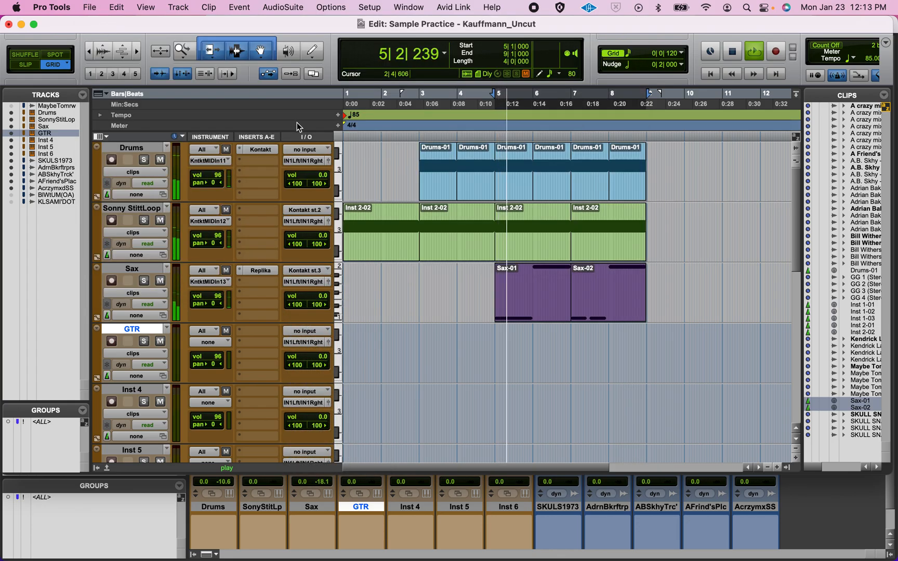
{"action": "key", "text": "space"}
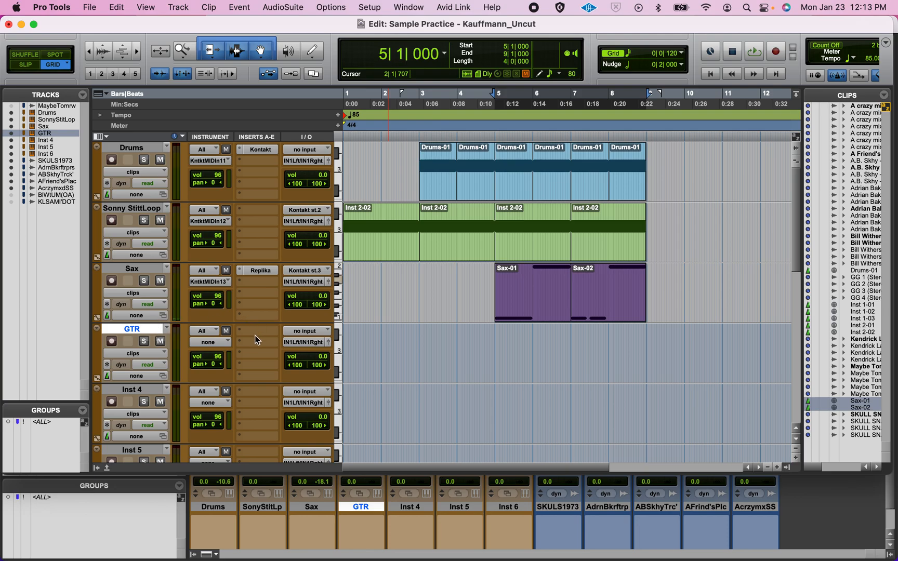
Load A.B. Skhy - GTR Solo loop.wav from the Samples folder as a new Kontakt instrument, routed to output st.4, and close the plug-in
{"action": "left_click", "coordinate": [257, 152]}
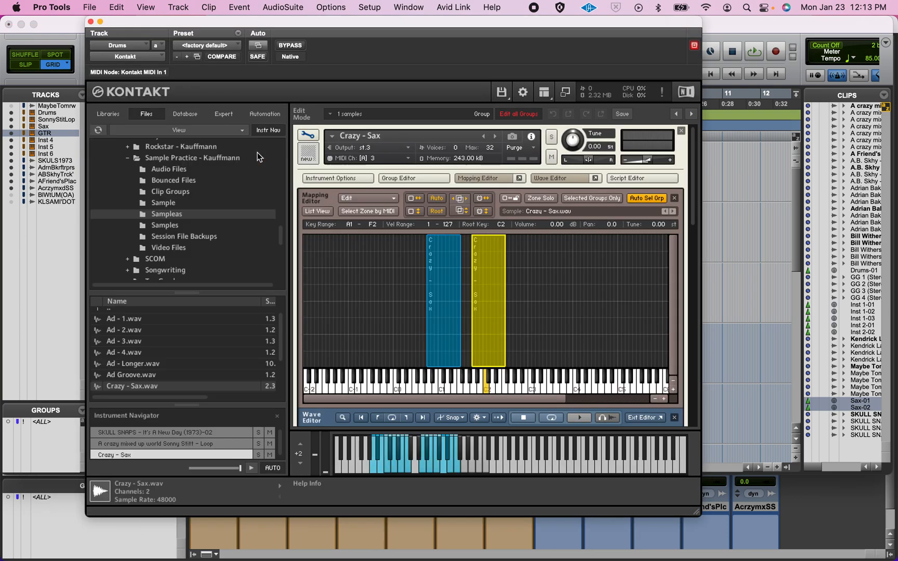
{"action": "left_click", "coordinate": [309, 137]}
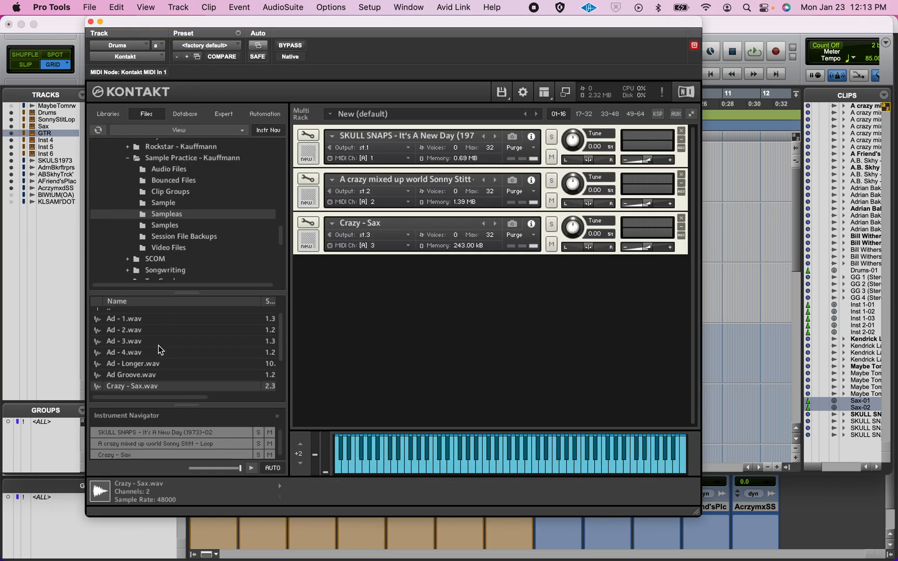
{"action": "left_click", "coordinate": [166, 226]}
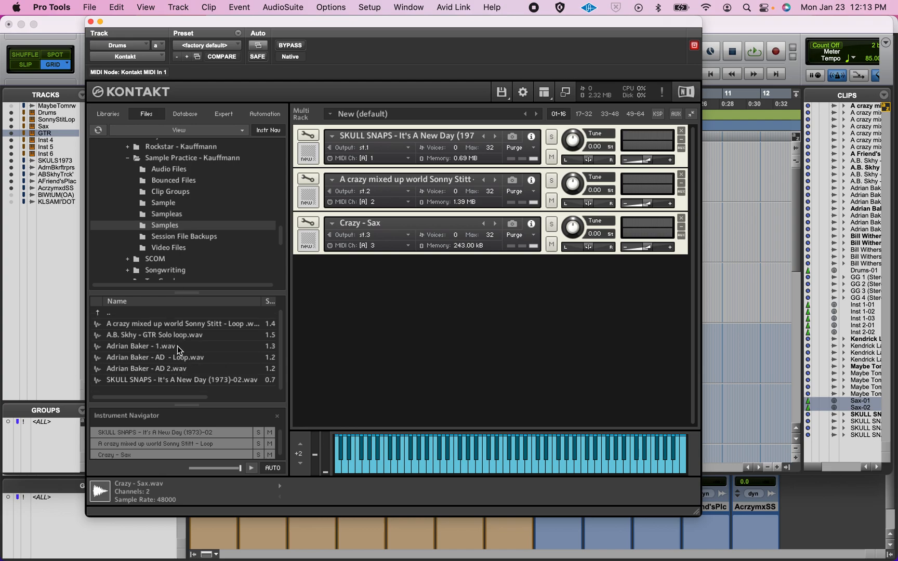
{"action": "left_click_drag", "start_coordinate": [172, 342], "coordinate": [397, 343]}
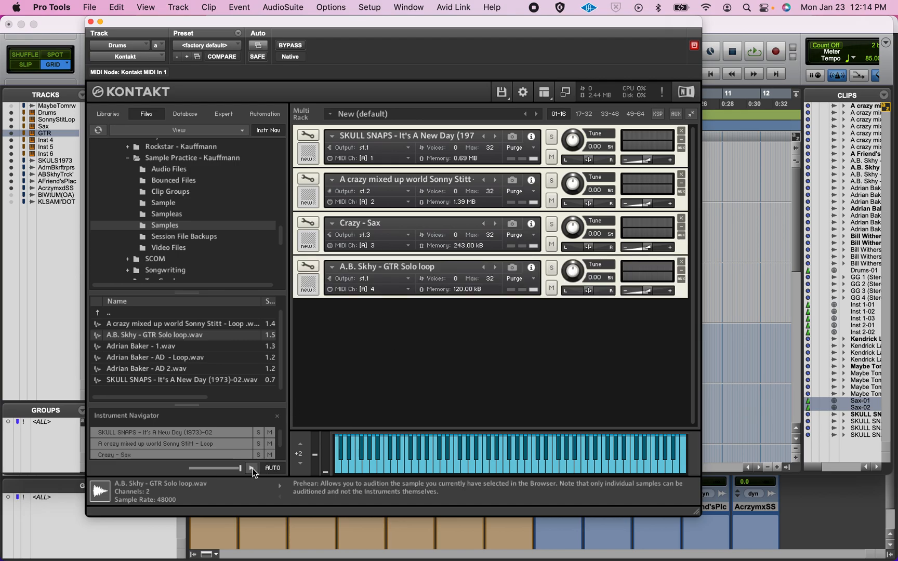
{"action": "left_click", "coordinate": [371, 281]}
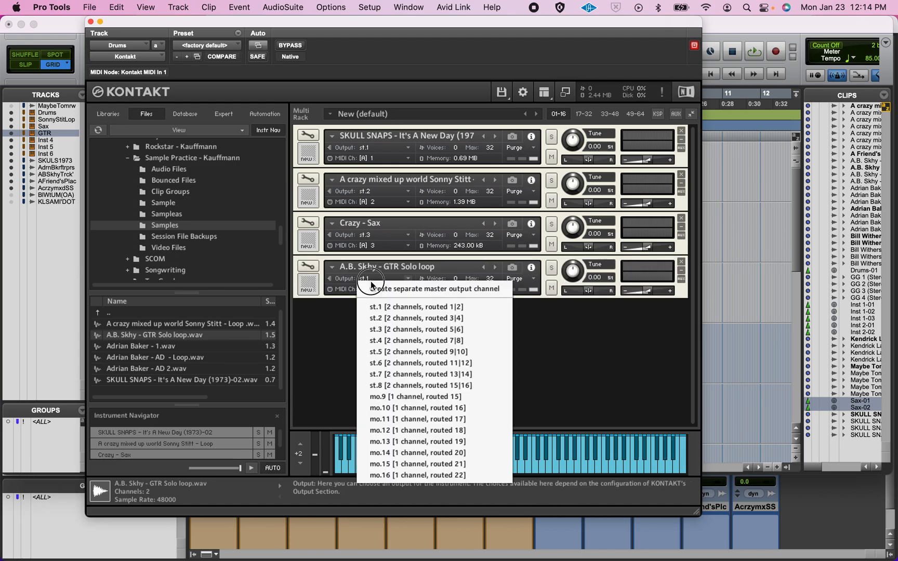
{"action": "left_click", "coordinate": [377, 340]}
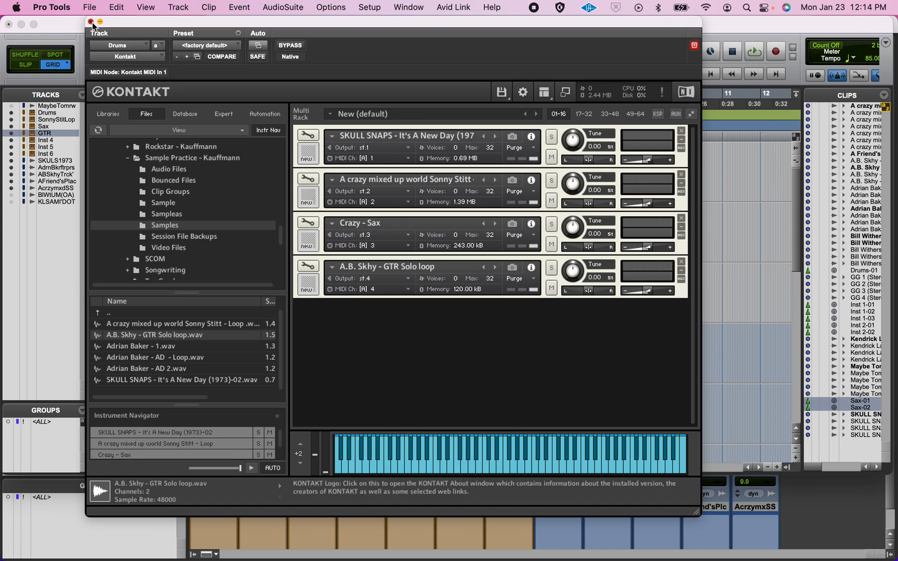
{"action": "left_click", "coordinate": [91, 22]}
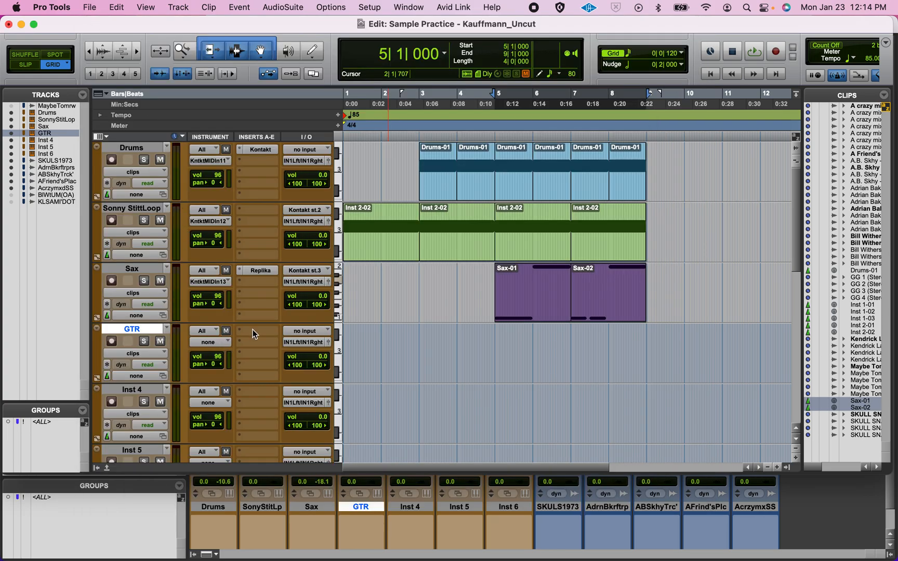
Route the GTR track to Kontakt MIDI channel 4 with Kontakt st.4 as input, and copy the Inst 2-02 clip onto it at bar 1
{"action": "left_click", "coordinate": [211, 342]}
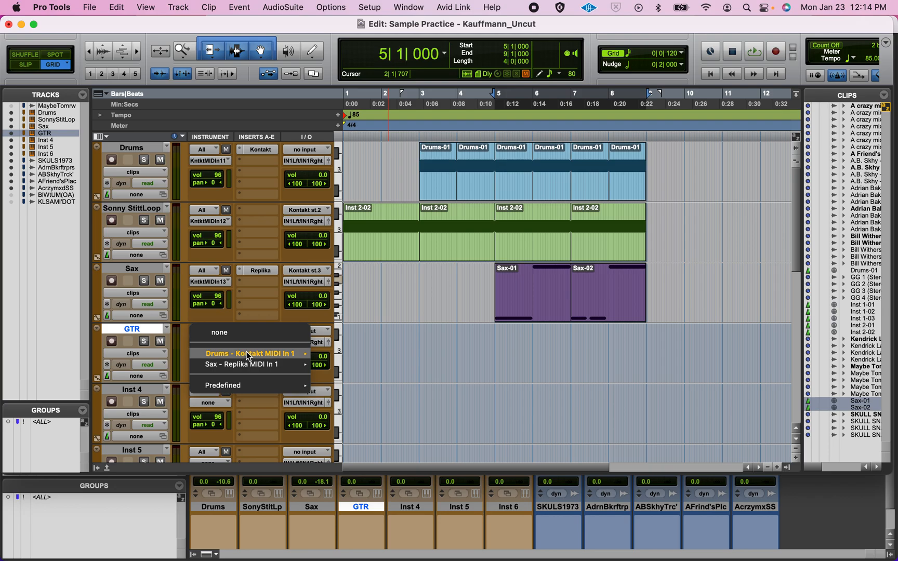
{"action": "mouse_move", "coordinate": [249, 357]}
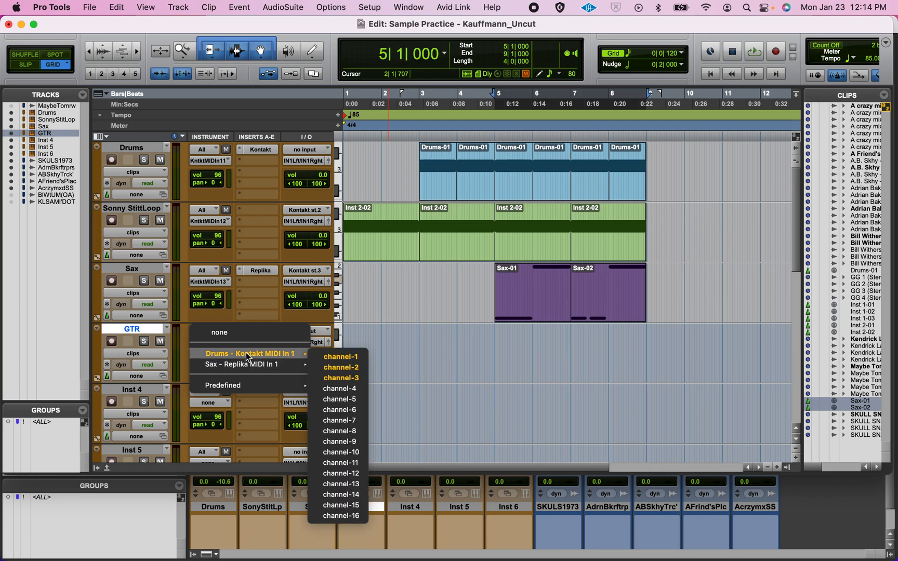
{"action": "left_click", "coordinate": [341, 389]}
{"action": "left_click", "coordinate": [312, 332]}
{"action": "mouse_move", "coordinate": [316, 353]}
{"action": "mouse_move", "coordinate": [464, 349]}
{"action": "left_click", "coordinate": [502, 376]}
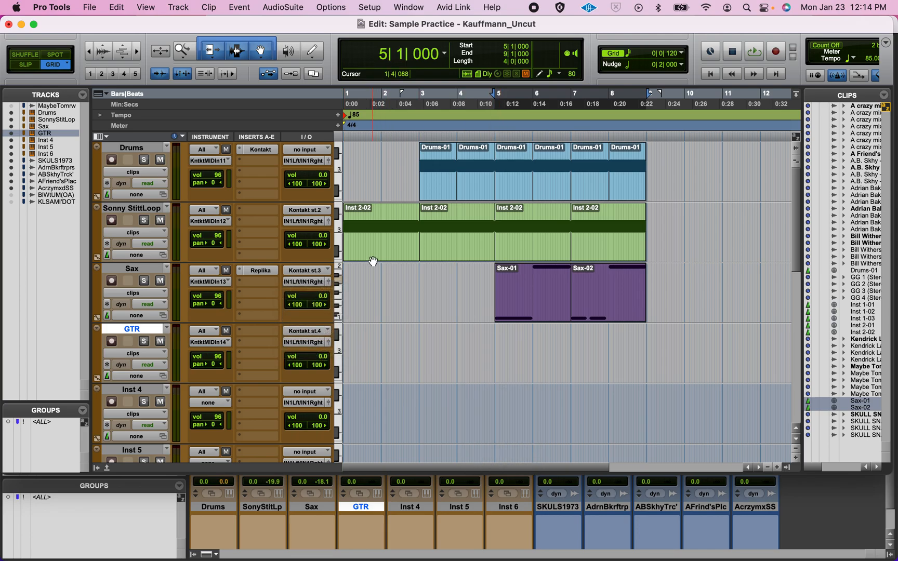
{"action": "left_click_drag", "start_coordinate": [373, 260], "coordinate": [376, 361]}
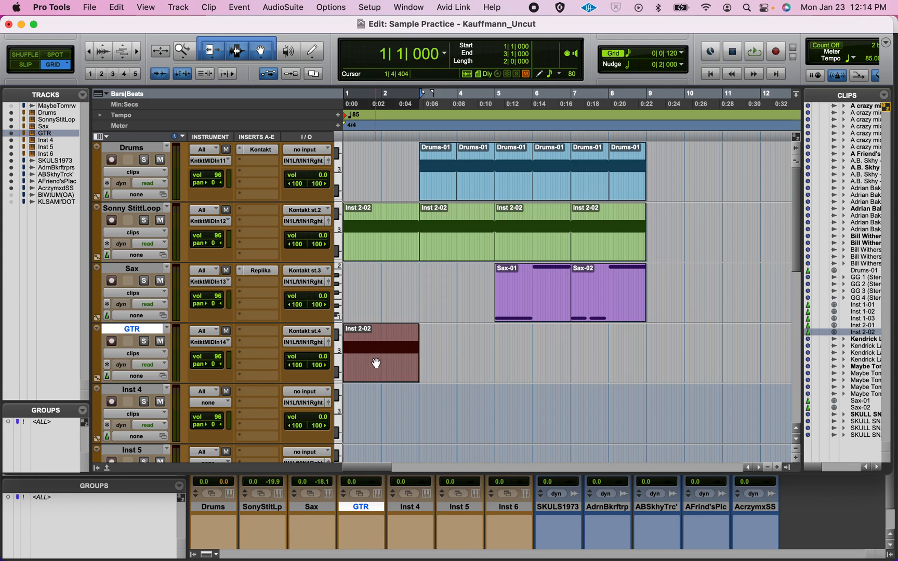
Sync the A.B. Skhy guitar loop to tempo with Time Machine Pro in Kontakt, then play the GTR clip from bar 1 to check it
{"action": "left_click", "coordinate": [260, 148]}
{"action": "left_click", "coordinate": [316, 261]}
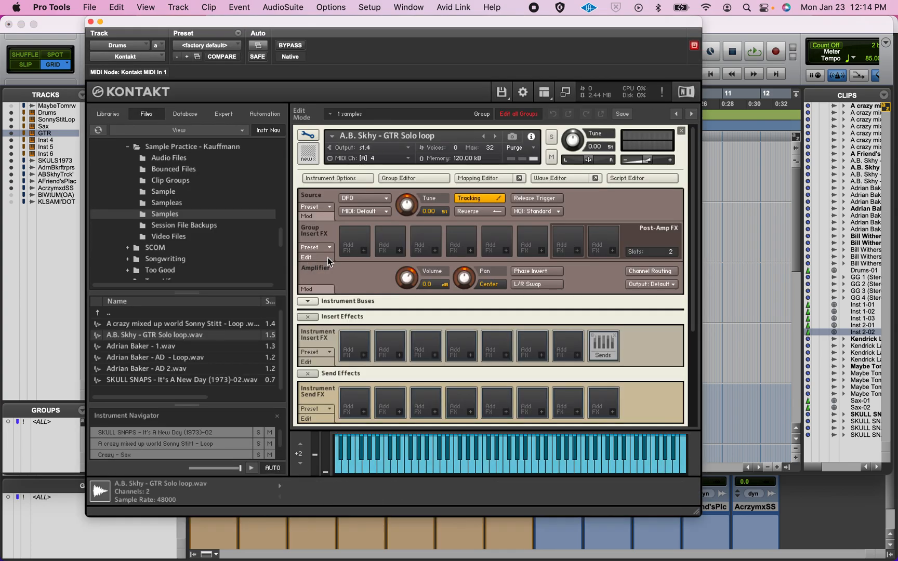
{"action": "left_click", "coordinate": [546, 179]}
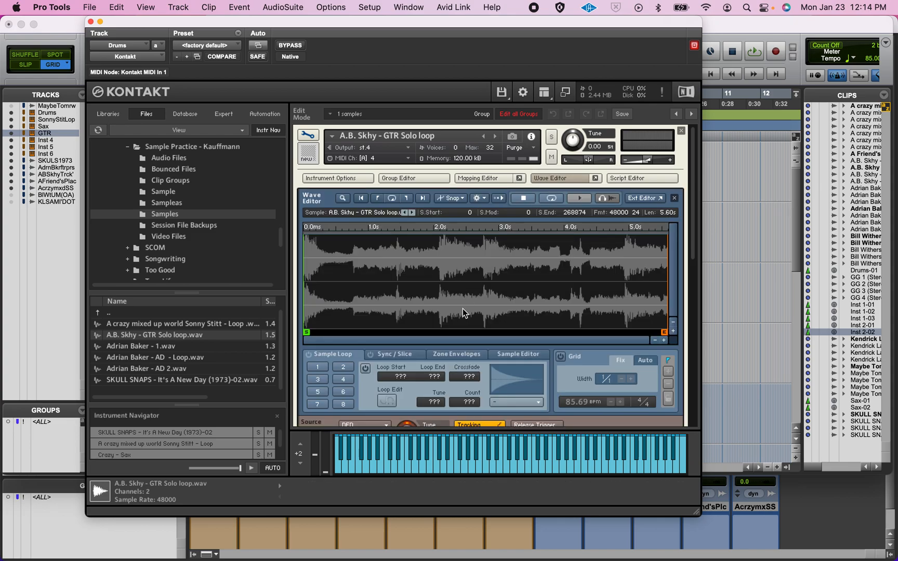
{"action": "left_click", "coordinate": [395, 355]}
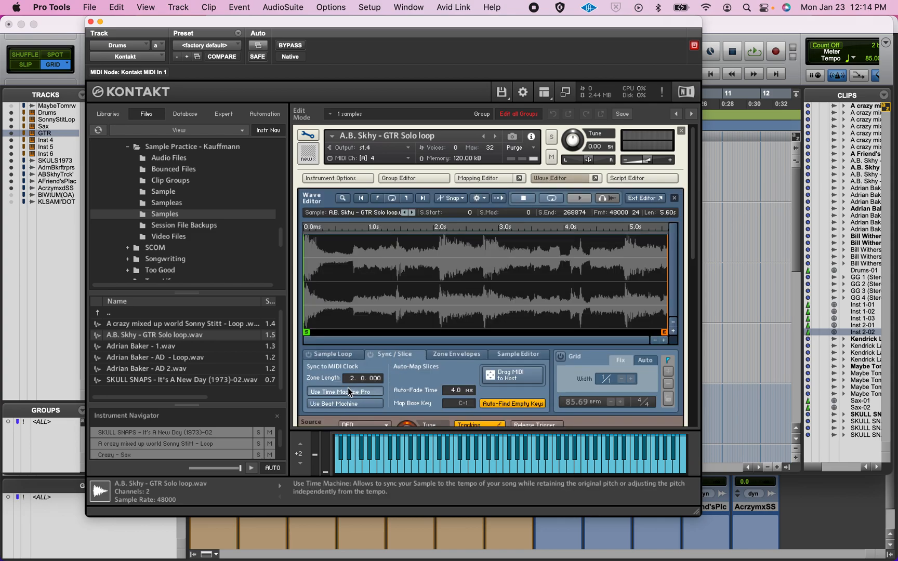
{"action": "left_click", "coordinate": [345, 390]}
{"action": "left_click", "coordinate": [92, 22]}
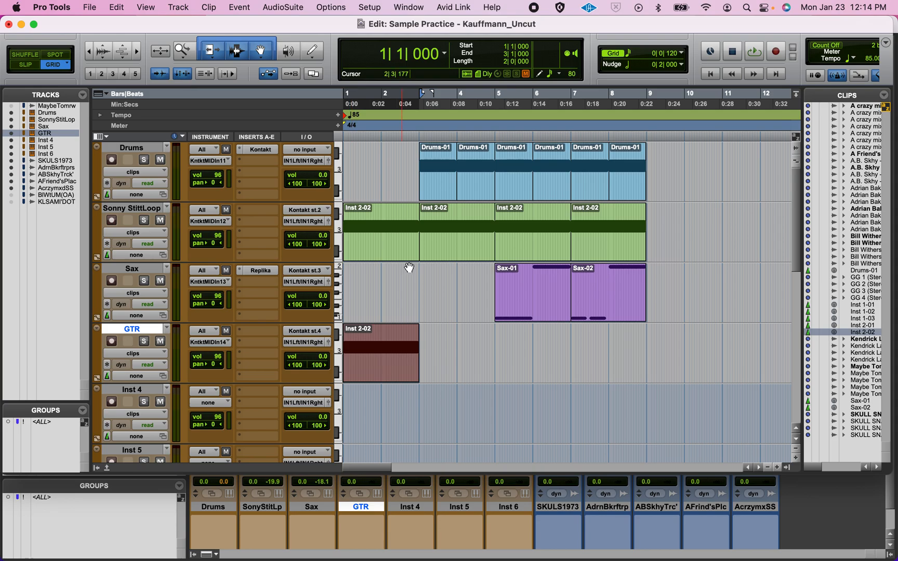
{"action": "key", "text": "space"}
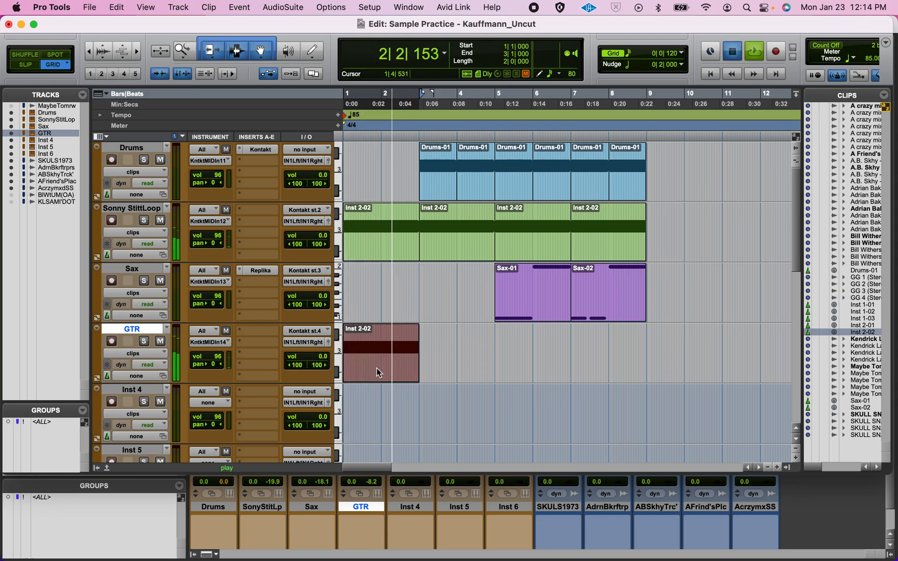
{"action": "key", "text": "space"}
Move the GTR clip to bar 9 and duplicate the last two Drums-01 clips into bars 9 and 10
{"action": "left_click_drag", "start_coordinate": [377, 372], "coordinate": [682, 339]}
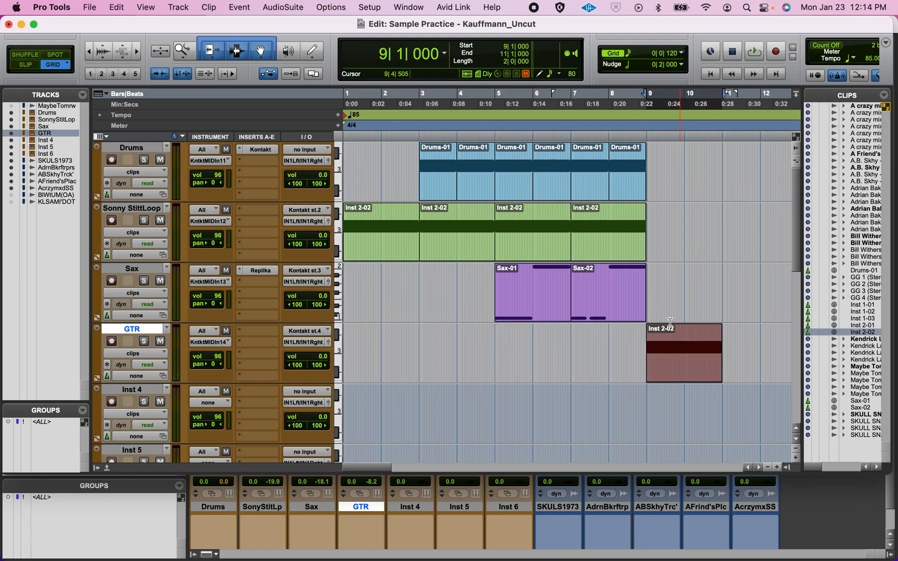
{"action": "left_click", "coordinate": [596, 186]}
{"action": "left_click", "coordinate": [635, 187], "text": "shift"}
{"action": "key", "text": "super+d"}
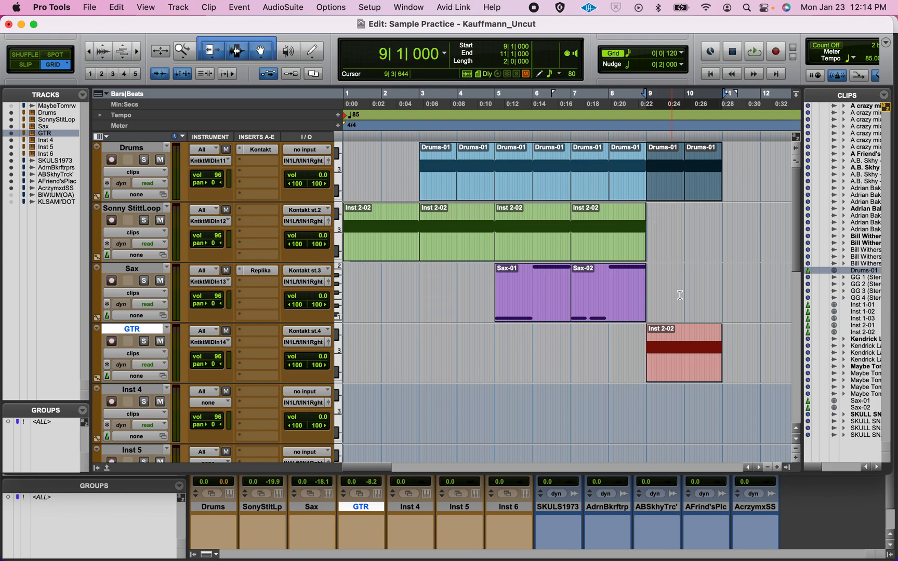
Play the session from bar 9 to hear the guitar loop with the drums
{"action": "left_click", "coordinate": [687, 374]}
{"action": "key", "text": "space"}
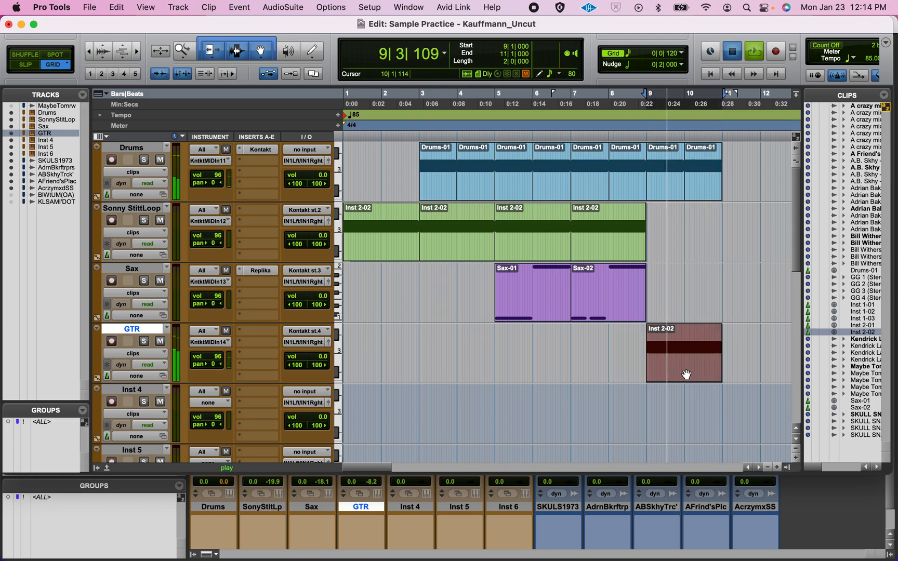
{"action": "key", "text": "space"}
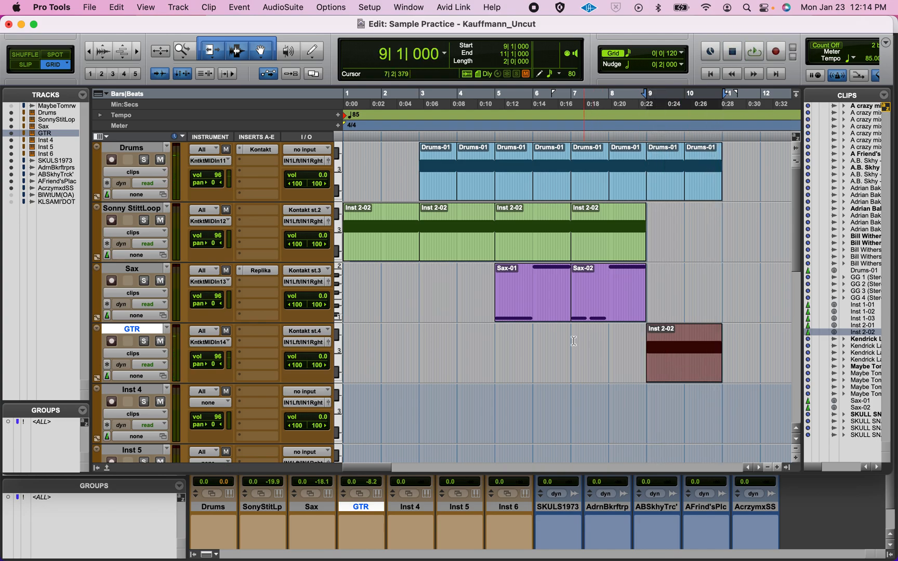
Duplicate the GTR clip at bar 9 together with its two Drums-01 clips so the copies start at bar 11
{"action": "left_click", "coordinate": [496, 345]}
{"action": "left_click", "coordinate": [704, 363]}
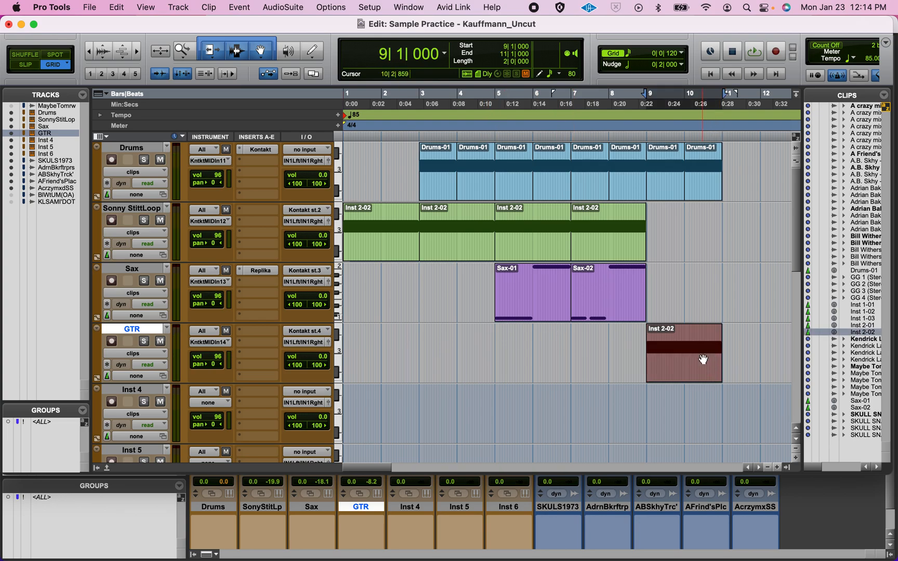
{"action": "left_click", "coordinate": [671, 192], "text": "shift"}
{"action": "key", "text": "super+d"}
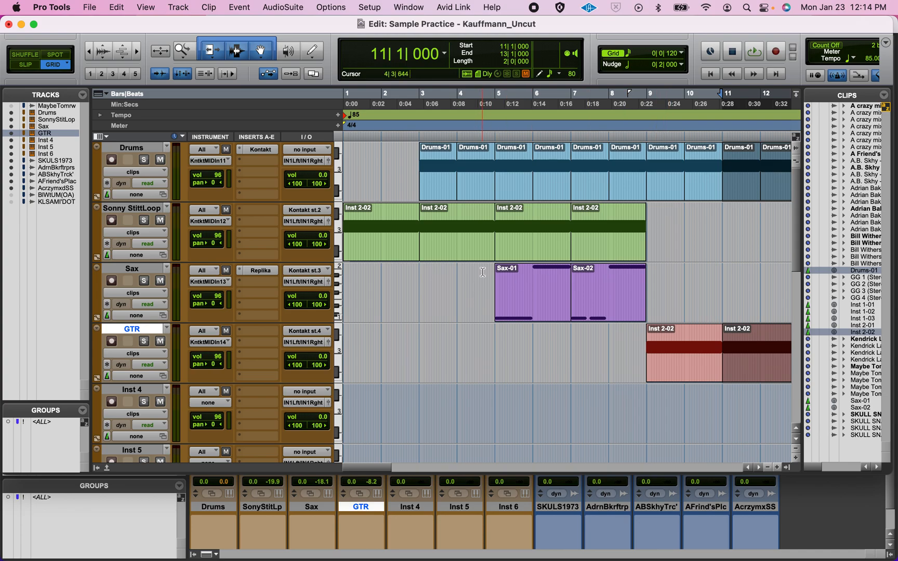
Play the arrangement from just before bar 5 and lower the GTR track's volume to -4.6 dB during playback
{"action": "left_click", "coordinate": [483, 271]}
{"action": "key", "text": "space"}
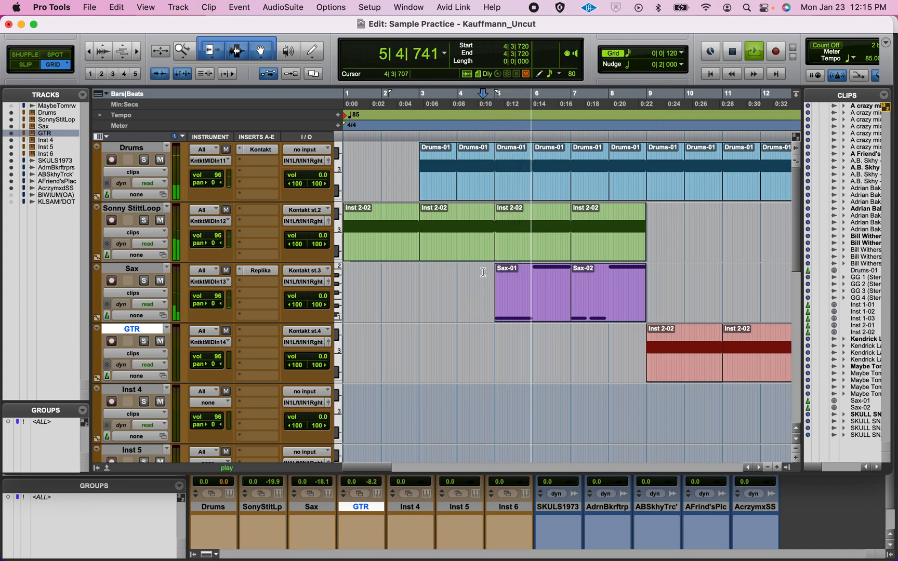
{"action": "left_click_drag", "start_coordinate": [318, 364], "coordinate": [320, 367]}
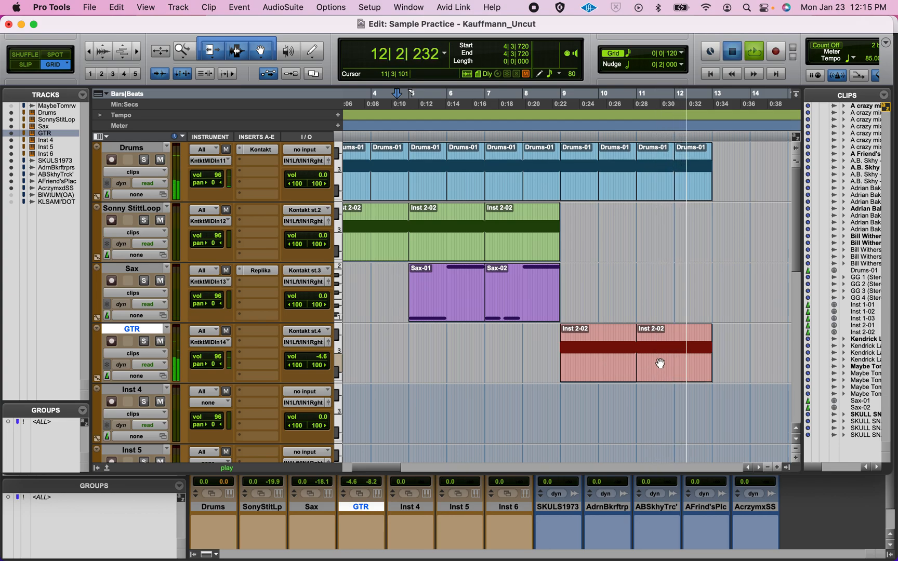
{"action": "key", "text": "space"}
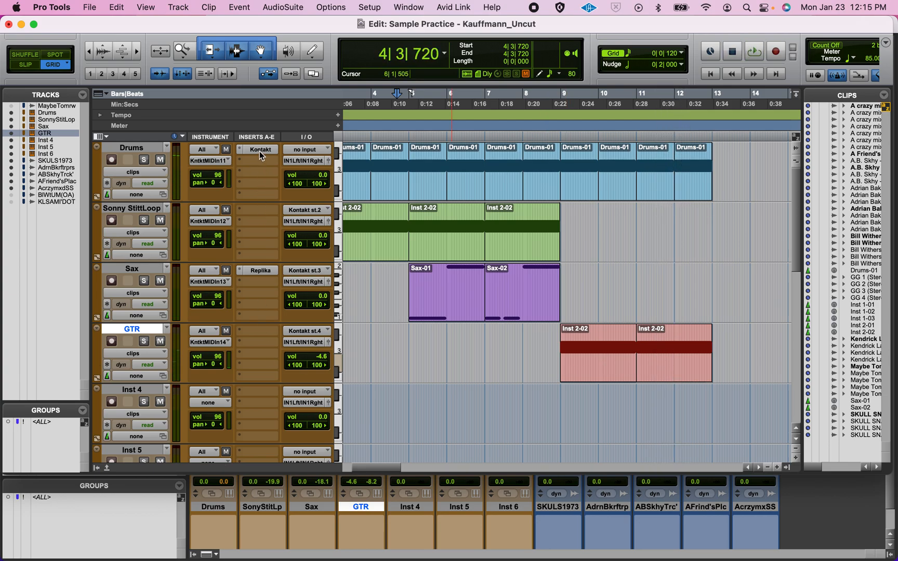
Show the guitar loop's mapping in Kontakt and move its sample start to about 132192, auditioning the sound on C3
{"action": "left_click", "coordinate": [261, 150]}
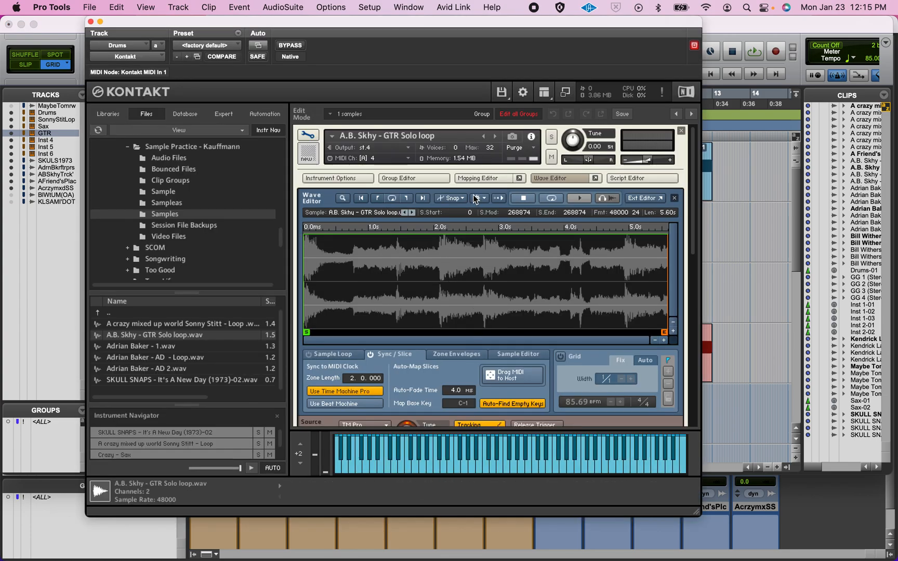
{"action": "left_click", "coordinate": [498, 178]}
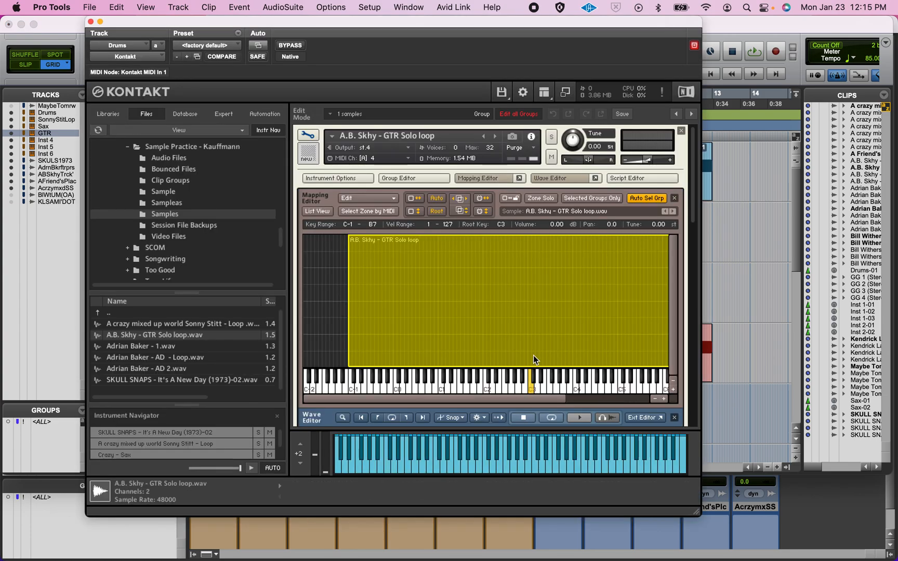
{"action": "scroll", "coordinate": [533, 354], "scroll_direction": "down", "scroll_amount": 2}
{"action": "scroll", "coordinate": [533, 355], "scroll_direction": "down", "scroll_amount": 10}
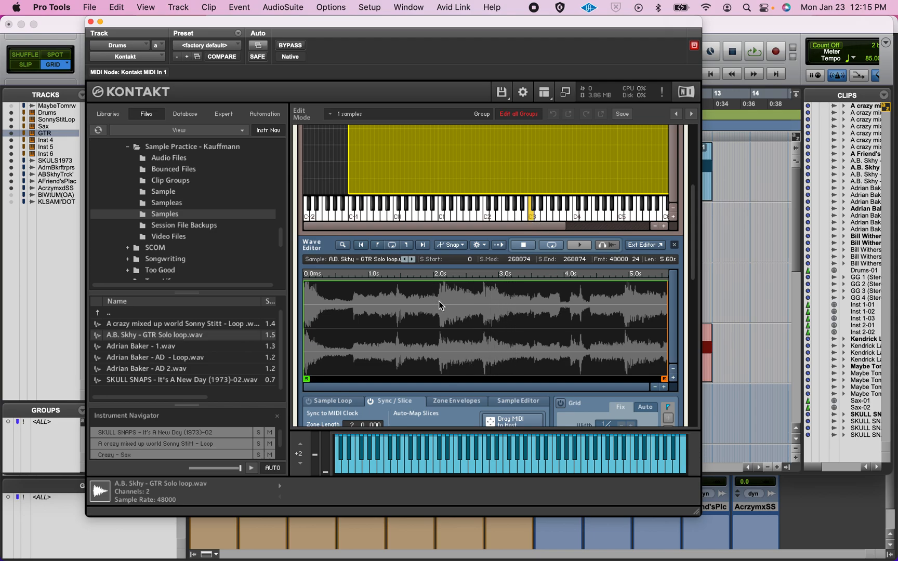
{"action": "left_click_drag", "start_coordinate": [306, 379], "coordinate": [441, 364]}
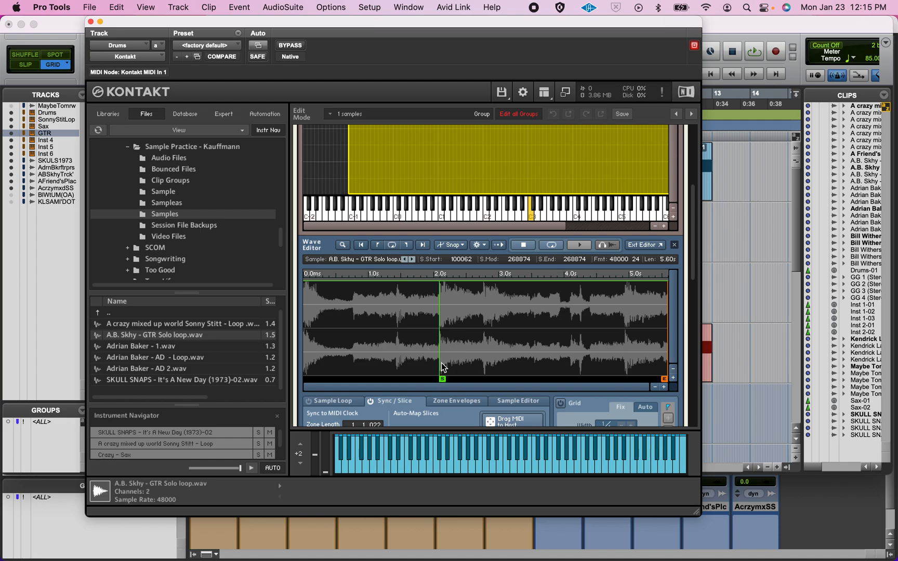
{"action": "left_click", "coordinate": [531, 218]}
{"action": "left_click_drag", "start_coordinate": [441, 379], "coordinate": [485, 372]}
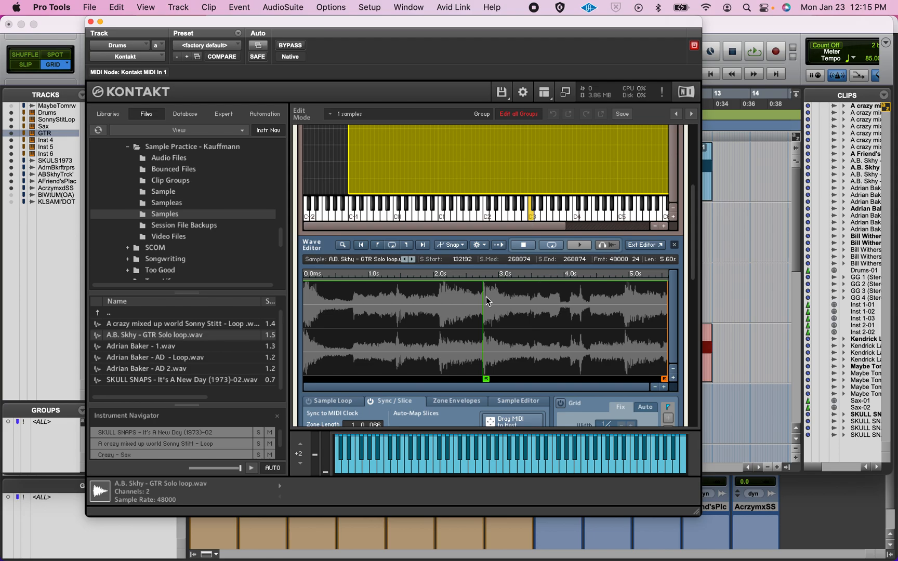
Narrow the guitar loop's zone to about one octave around C1 and place a duplicate zone beside it around C2
{"action": "left_click_drag", "start_coordinate": [346, 171], "coordinate": [451, 176]}
{"action": "left_click_drag", "start_coordinate": [660, 150], "coordinate": [461, 155]}
{"action": "right_click", "coordinate": [445, 180]}
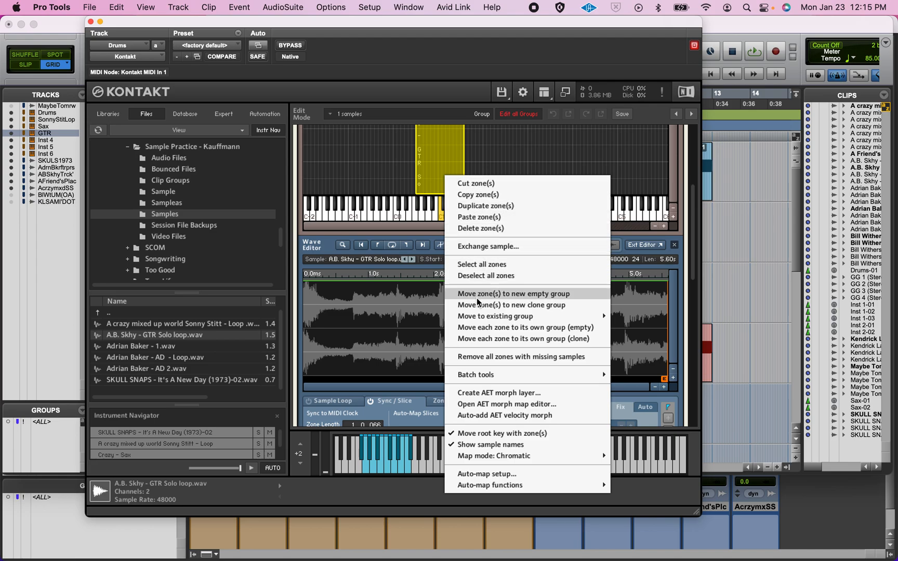
{"action": "left_click", "coordinate": [489, 206]}
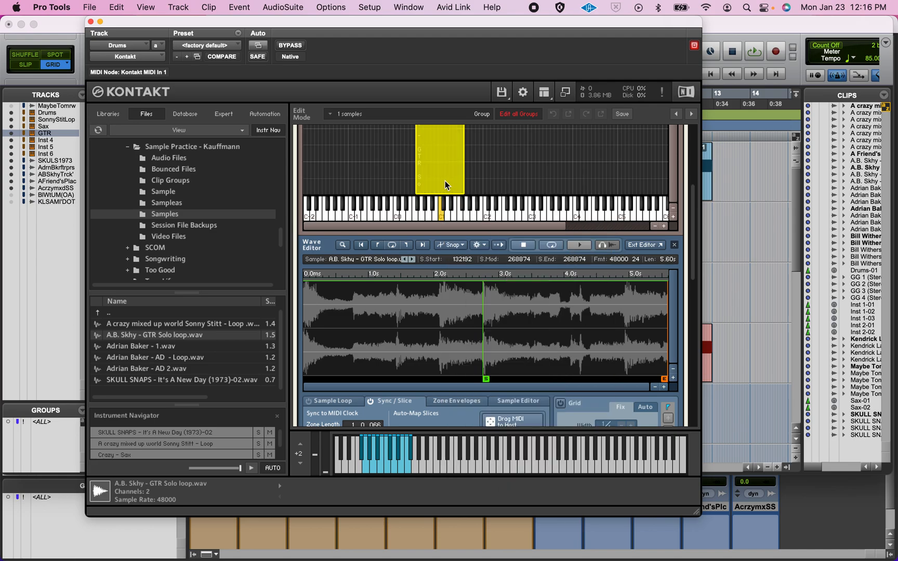
{"action": "left_click", "coordinate": [481, 177]}
{"action": "left_click_drag", "start_coordinate": [451, 179], "coordinate": [468, 168]}
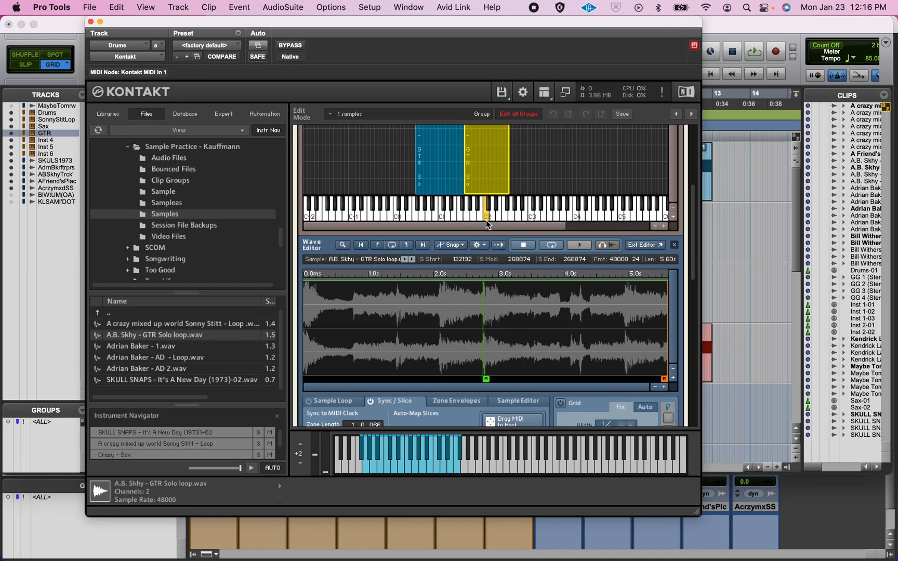
Set the C1 guitar zone's sample start to about 99144 and its sample end to about 133469
{"action": "left_click", "coordinate": [434, 192]}
{"action": "mouse_move", "coordinate": [485, 377]}
{"action": "left_mouse_down"}
{"action": "mouse_move", "coordinate": [431, 375]}
{"action": "mouse_move", "coordinate": [441, 378]}
{"action": "left_mouse_up"}
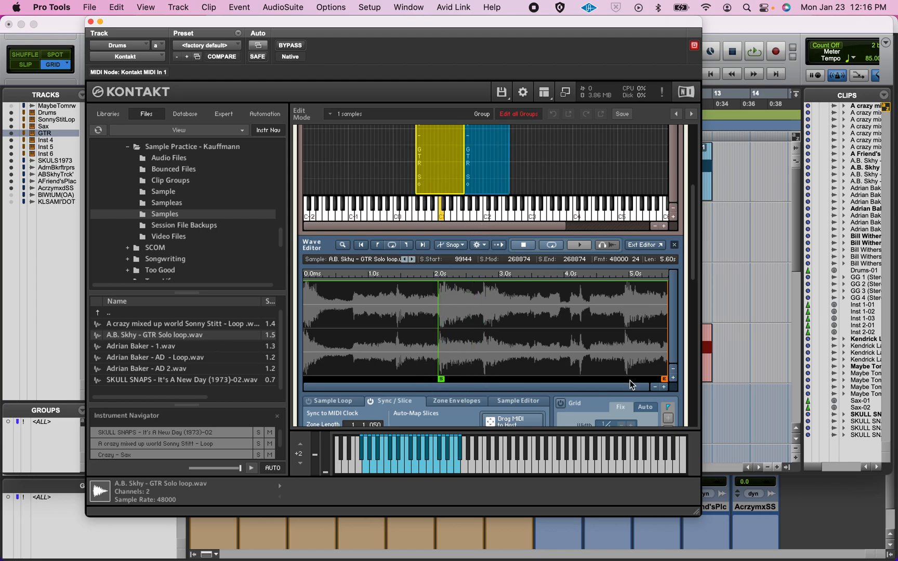
{"action": "left_click_drag", "start_coordinate": [663, 379], "coordinate": [479, 375]}
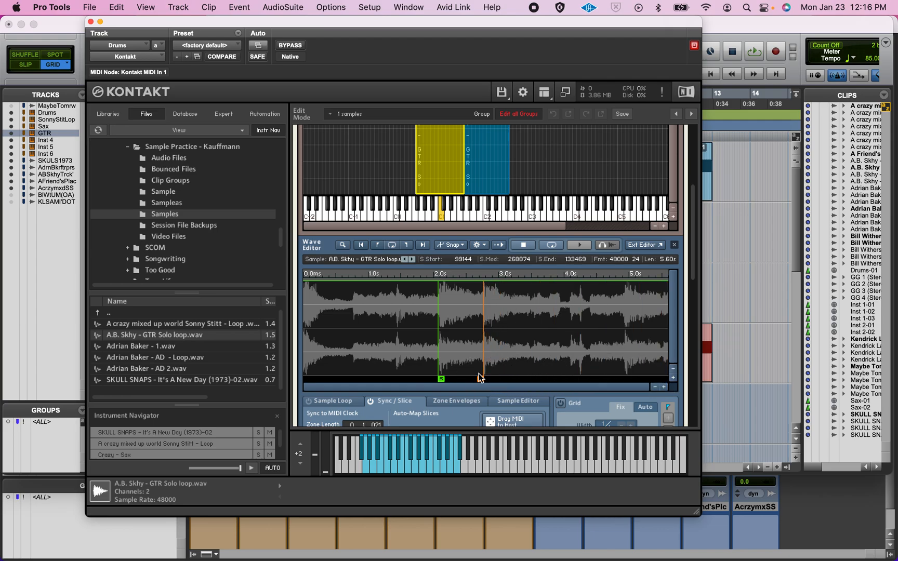
Open the GTR track's bar 9 clip for note editing and move its note down to C2, auditioning it
{"action": "left_click", "coordinate": [91, 23]}
{"action": "left_click", "coordinate": [111, 342]}
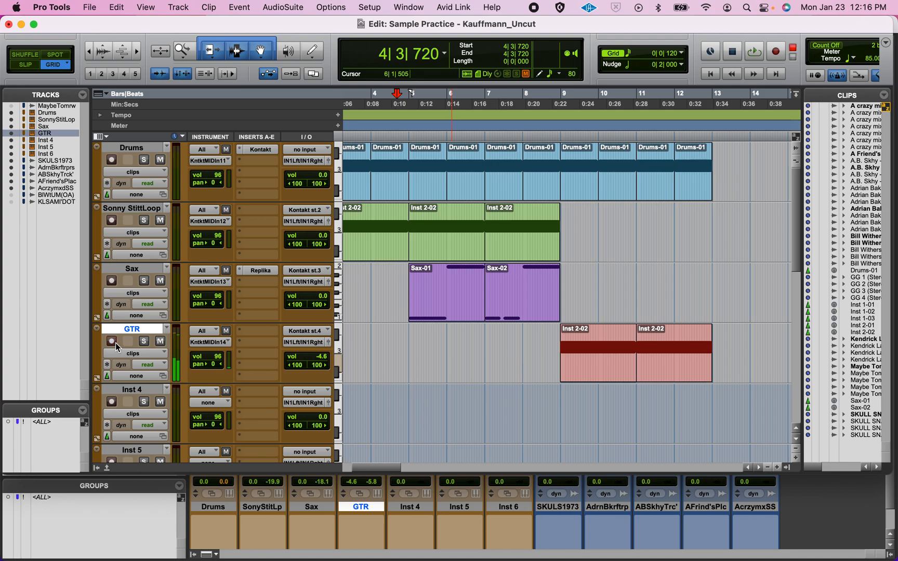
{"action": "double_click", "coordinate": [604, 366]}
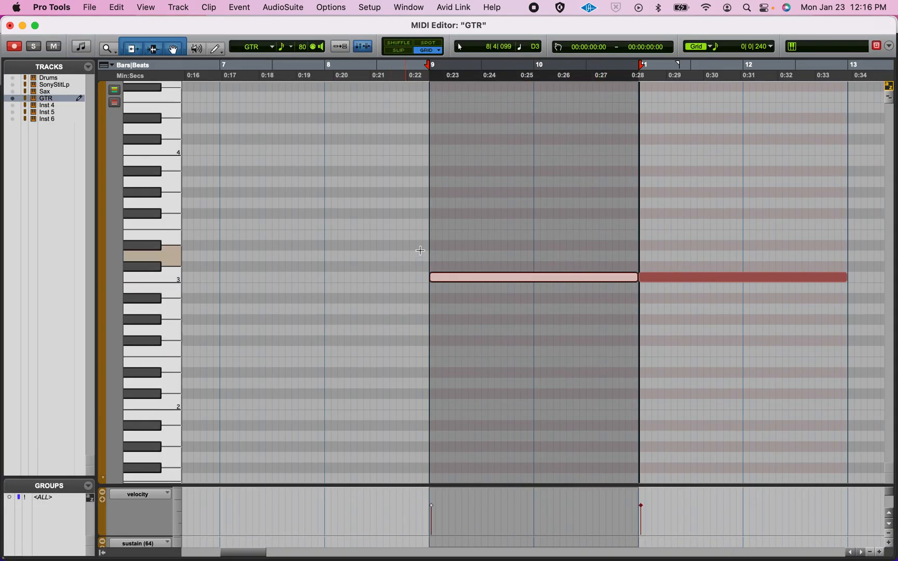
{"action": "left_click_drag", "start_coordinate": [463, 279], "coordinate": [466, 404]}
{"action": "key", "text": "space"}
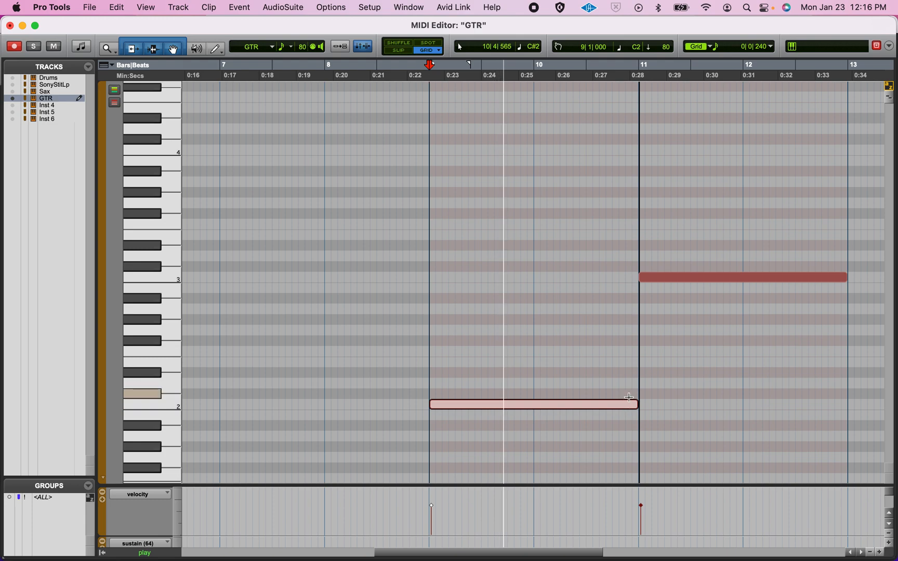
{"action": "key", "text": "space"}
Turn the bar 9 guitar note into two one-bar C2 notes at bars 9 and 10 and play them
{"action": "left_click_drag", "start_coordinate": [634, 400], "coordinate": [596, 409]}
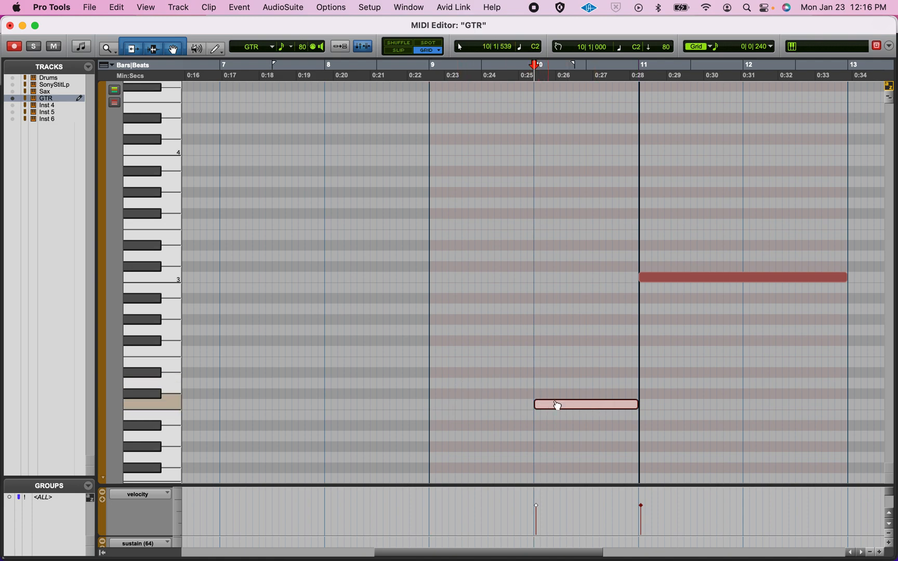
{"action": "left_click_drag", "start_coordinate": [515, 408], "coordinate": [460, 406]}
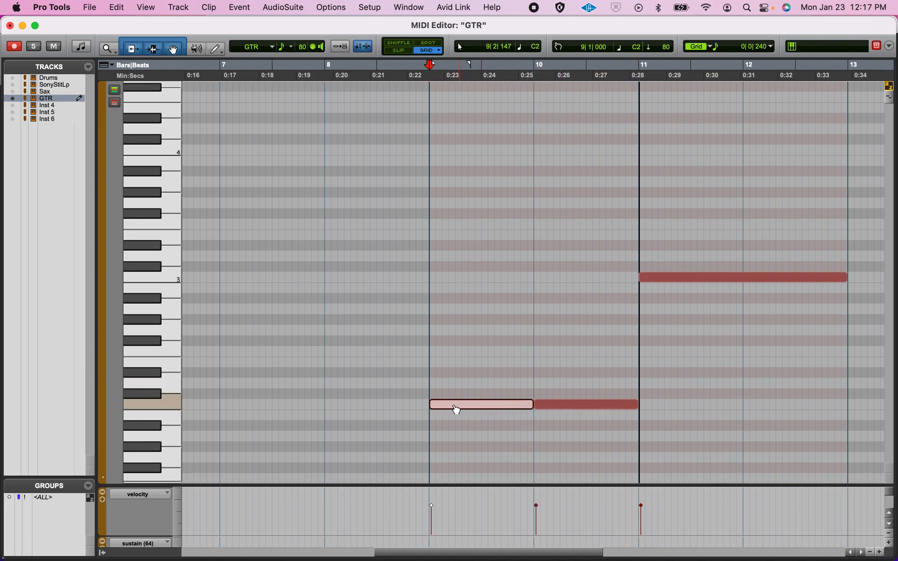
{"action": "left_click", "coordinate": [412, 366]}
{"action": "key", "text": "space"}
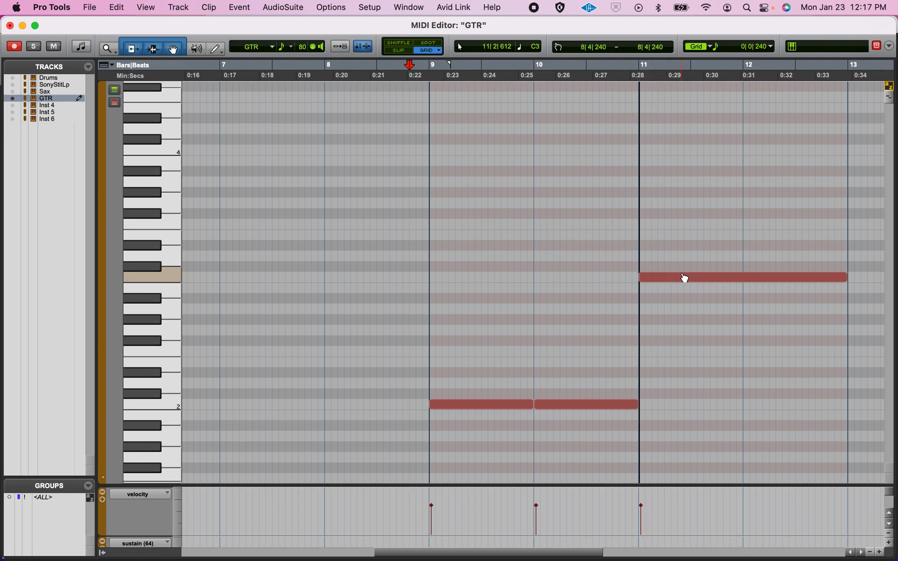
Move the bar 11 guitar note down to C1 and shorten it to one beat, auditioning the length
{"action": "left_click", "coordinate": [684, 278]}
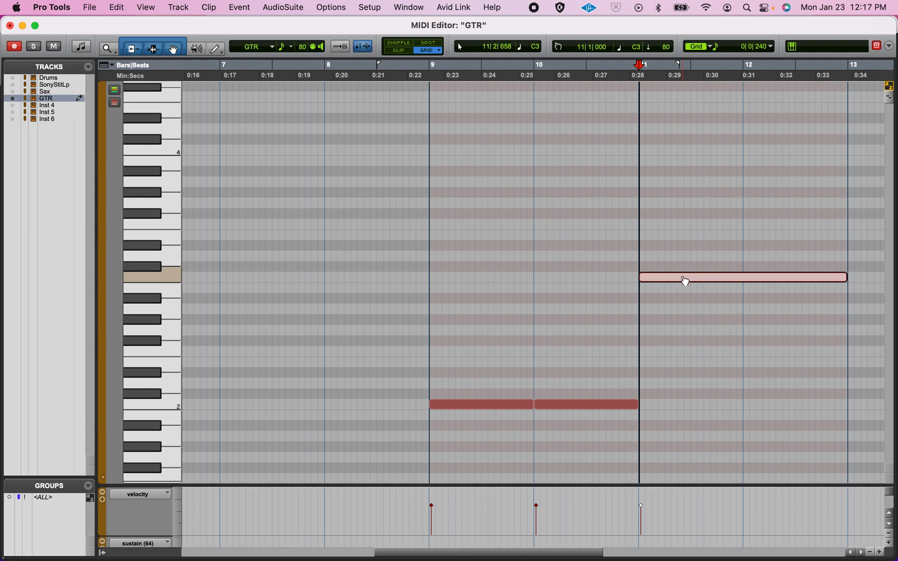
{"action": "left_click_drag", "start_coordinate": [684, 284], "coordinate": [686, 397]}
{"action": "mouse_move", "coordinate": [689, 451]}
{"action": "left_mouse_down"}
{"action": "mouse_move", "coordinate": [690, 471]}
{"action": "mouse_move", "coordinate": [675, 487]}
{"action": "mouse_move", "coordinate": [679, 443]}
{"action": "left_mouse_up"}
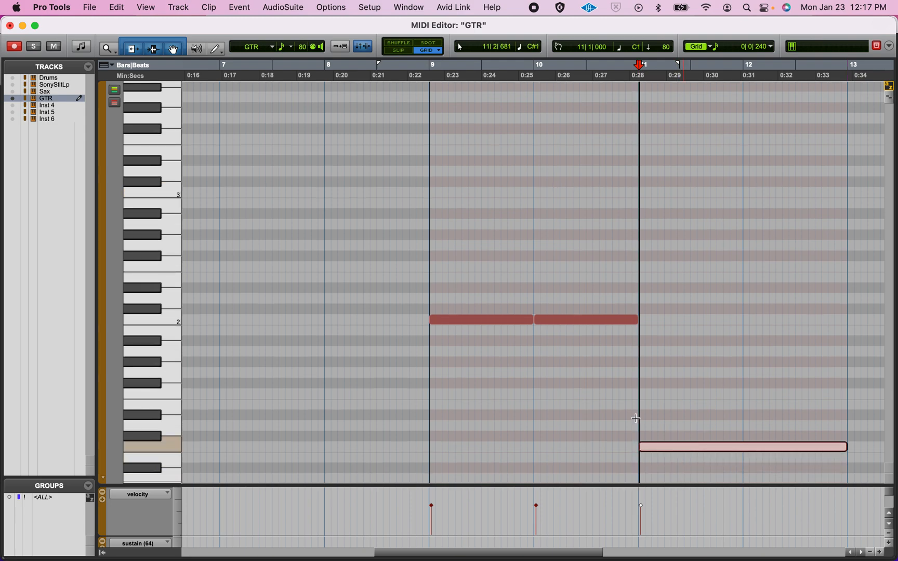
{"action": "key", "text": "space"}
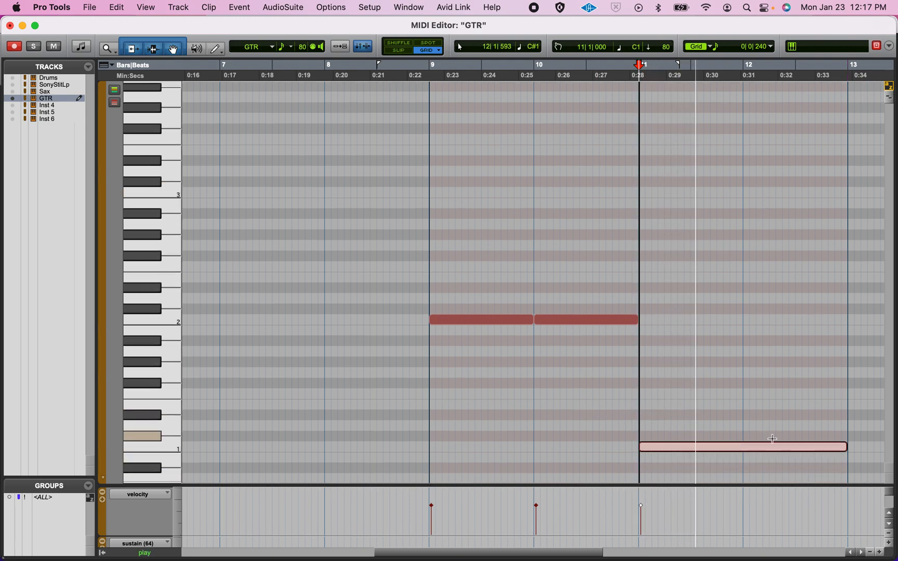
{"action": "key", "text": "space"}
{"action": "left_click_drag", "start_coordinate": [840, 449], "coordinate": [718, 448]}
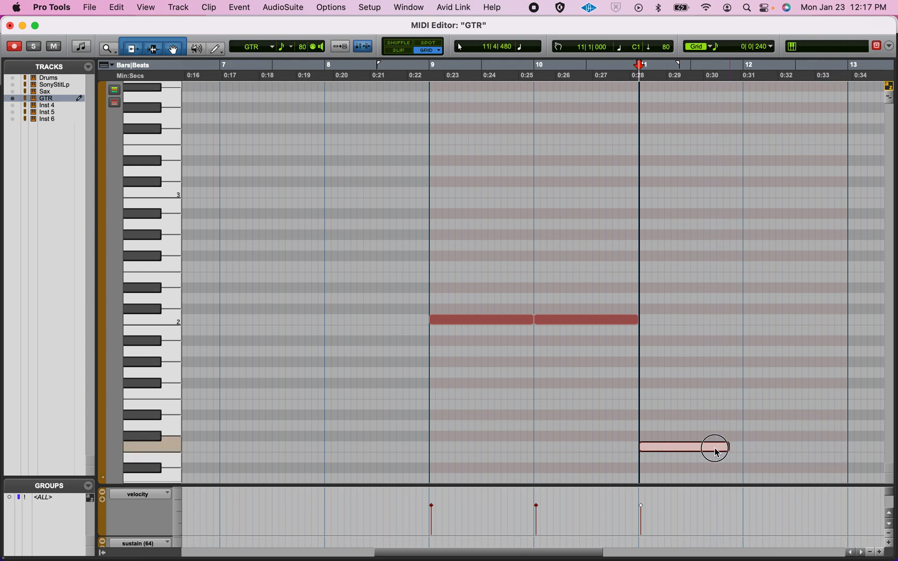
{"action": "key", "text": "space"}
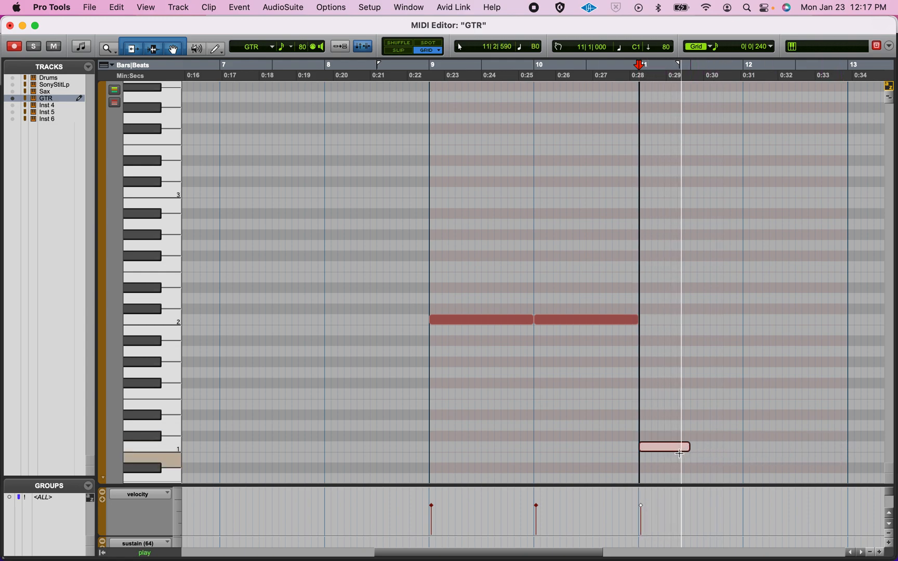
{"action": "left_click_drag", "start_coordinate": [685, 448], "coordinate": [662, 448]}
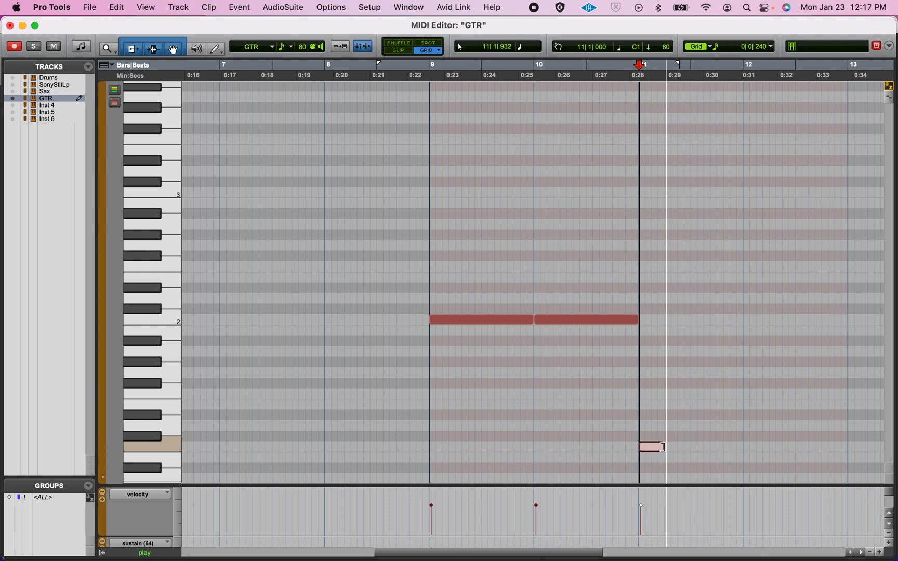
Move the bar 9 C2 note to beat 2 of bar 11 and shorten it to end at bar 12
{"action": "left_click_drag", "start_coordinate": [499, 324], "coordinate": [720, 322]}
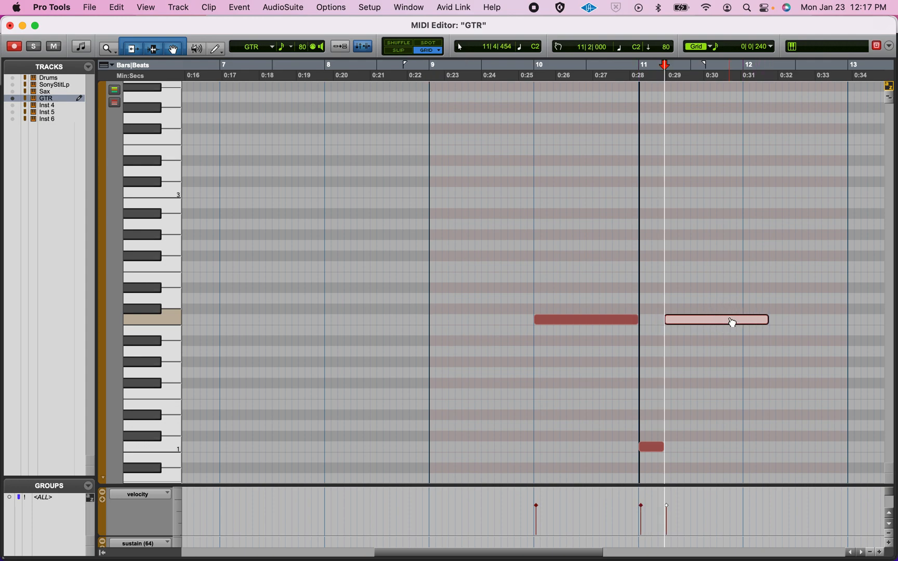
{"action": "left_click", "coordinate": [640, 281]}
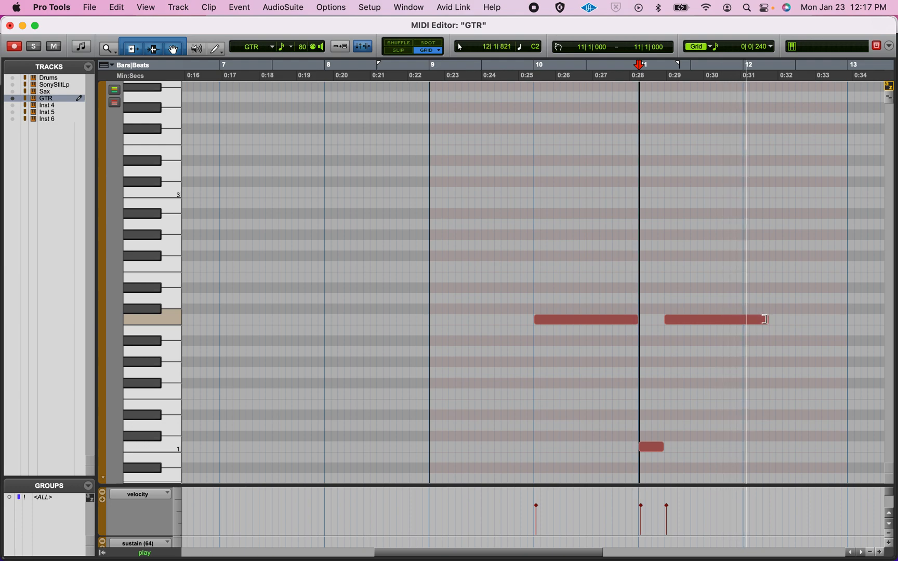
{"action": "left_click_drag", "start_coordinate": [759, 325], "coordinate": [755, 325]}
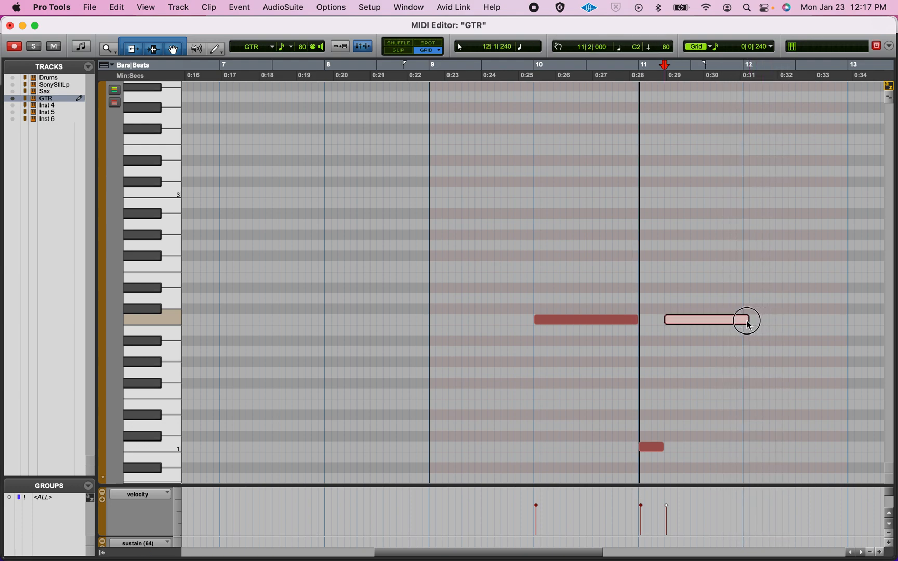
Copy the one-beat C1 note onto beats 1, 2 and 3 of bar 12 and play from 11|4|720
{"action": "left_click_drag", "start_coordinate": [652, 447], "coordinate": [785, 448]}
{"action": "left_click", "coordinate": [736, 432]}
{"action": "key", "text": "space"}
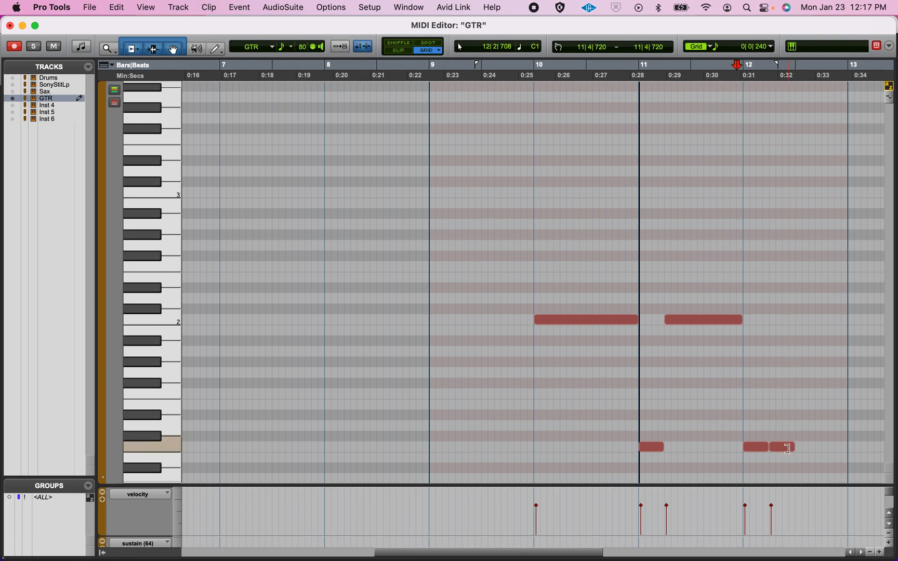
{"action": "left_click_drag", "start_coordinate": [789, 454], "coordinate": [808, 453]}
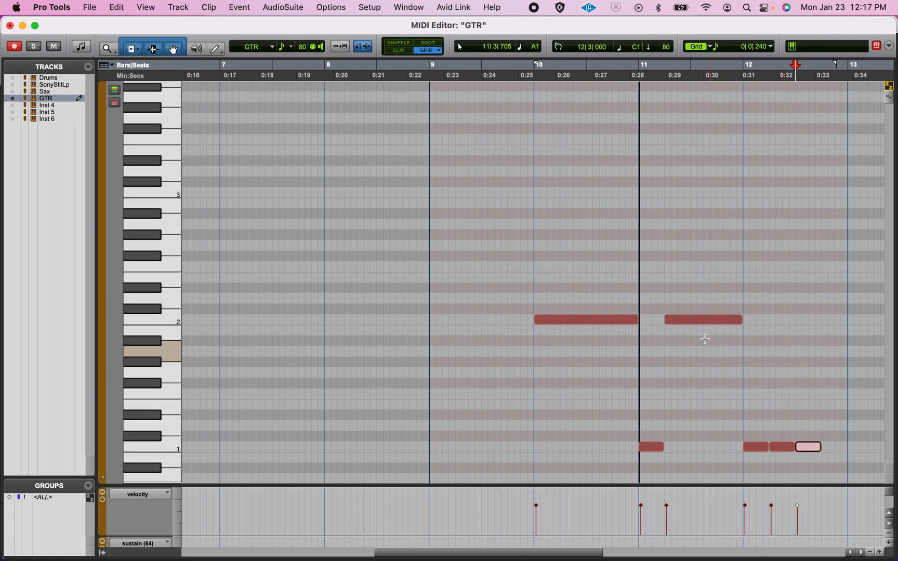
Move the first C1 note of bar 12 back to beat 4 of bar 11 and shorten the preceding C2 note to meet it
{"action": "scroll", "coordinate": [701, 319], "scroll_direction": "right", "scroll_amount": 3}
{"action": "scroll", "coordinate": [774, 425], "scroll_direction": "up", "scroll_amount": 3}
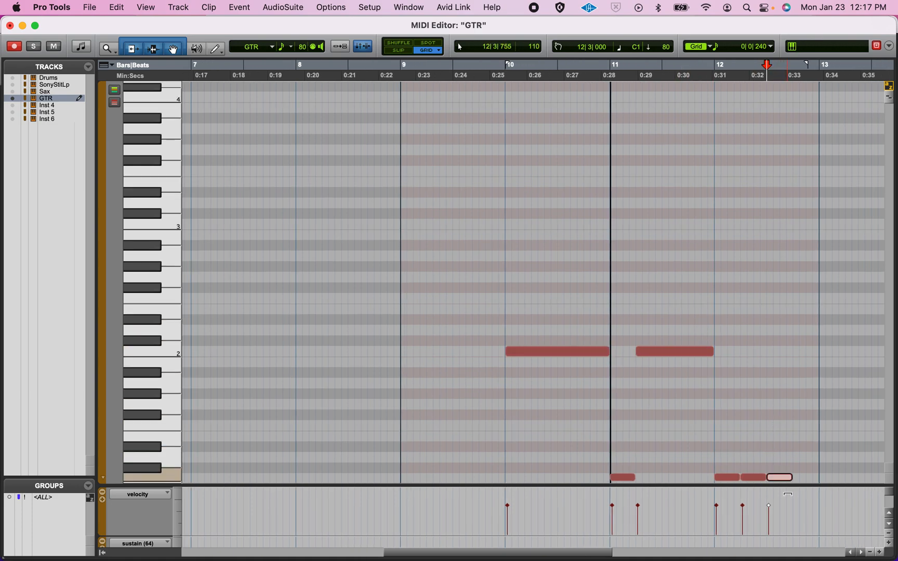
{"action": "scroll", "coordinate": [785, 482], "scroll_direction": "down", "scroll_amount": 9}
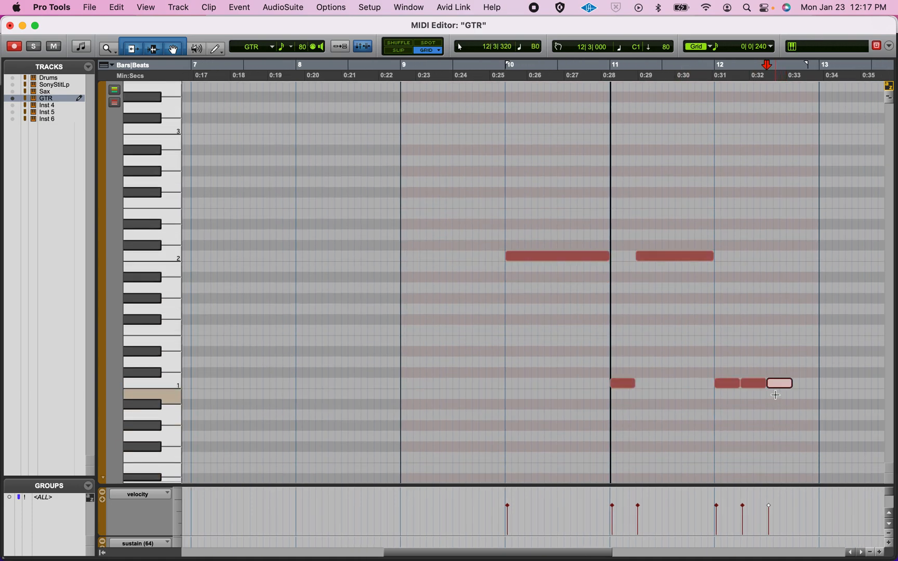
{"action": "left_click", "coordinate": [707, 257]}
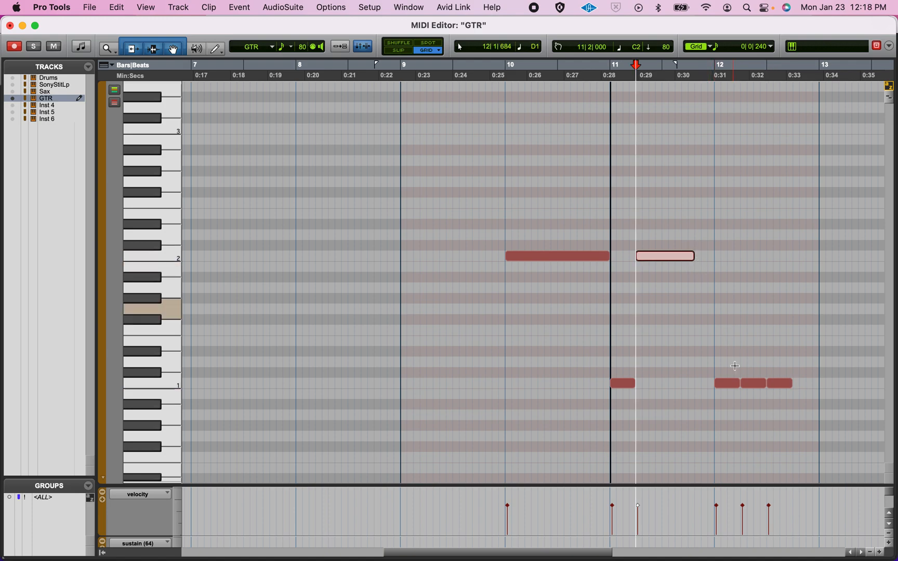
{"action": "left_click_drag", "start_coordinate": [733, 386], "coordinate": [714, 389]}
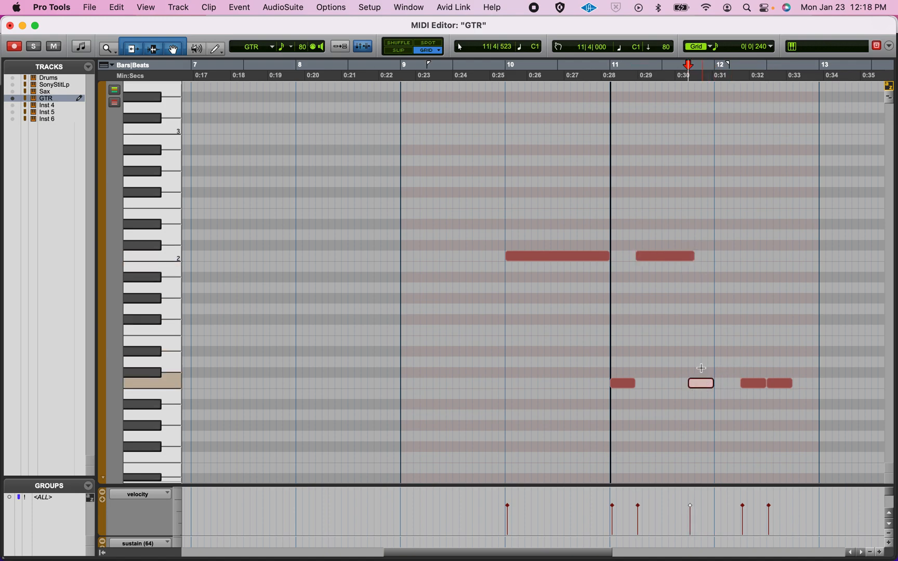
{"action": "left_click", "coordinate": [692, 257]}
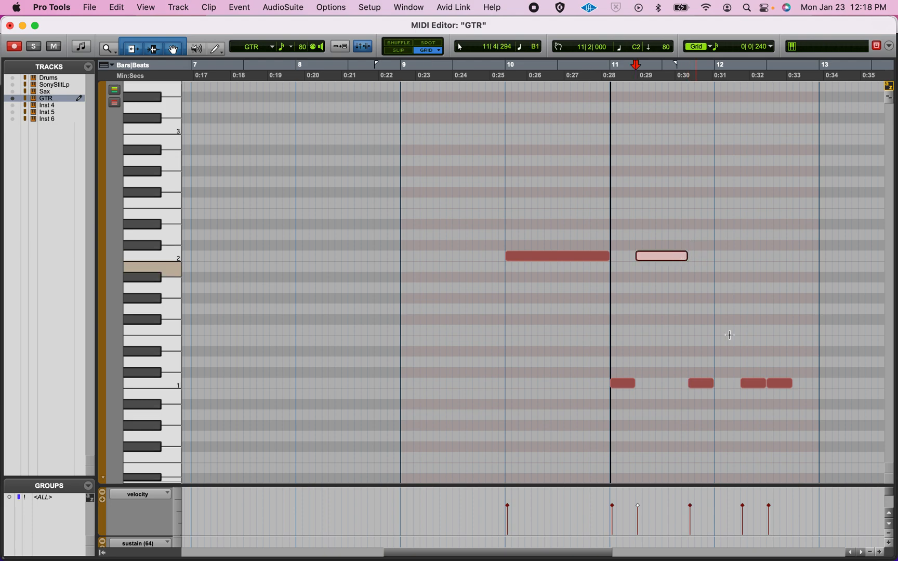
Arrange bar 12 as a C1 note on beat 1 and a C2 note from beat 2 to bar 13, then play from 10|1|240
{"action": "left_click_drag", "start_coordinate": [751, 386], "coordinate": [754, 264]}
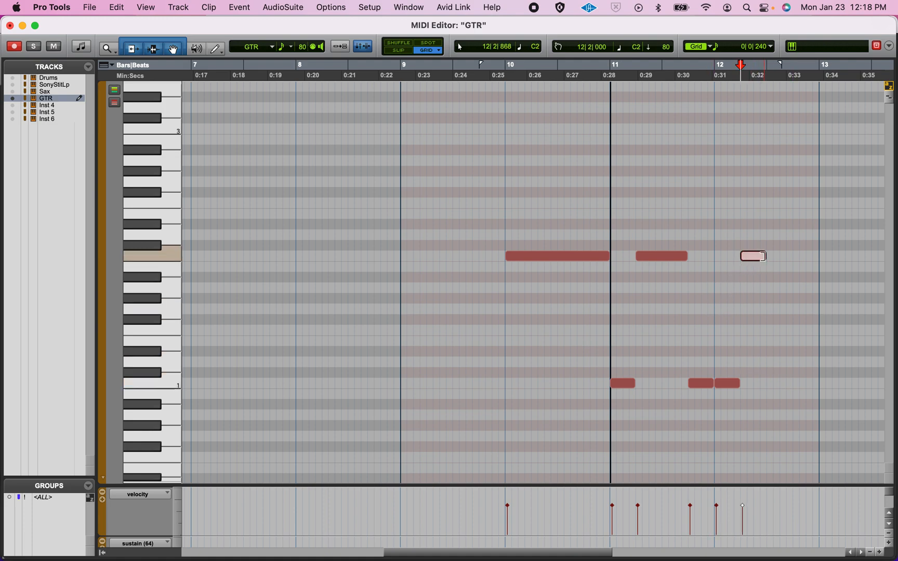
{"action": "left_click", "coordinate": [515, 315]}
{"action": "key", "text": "space"}
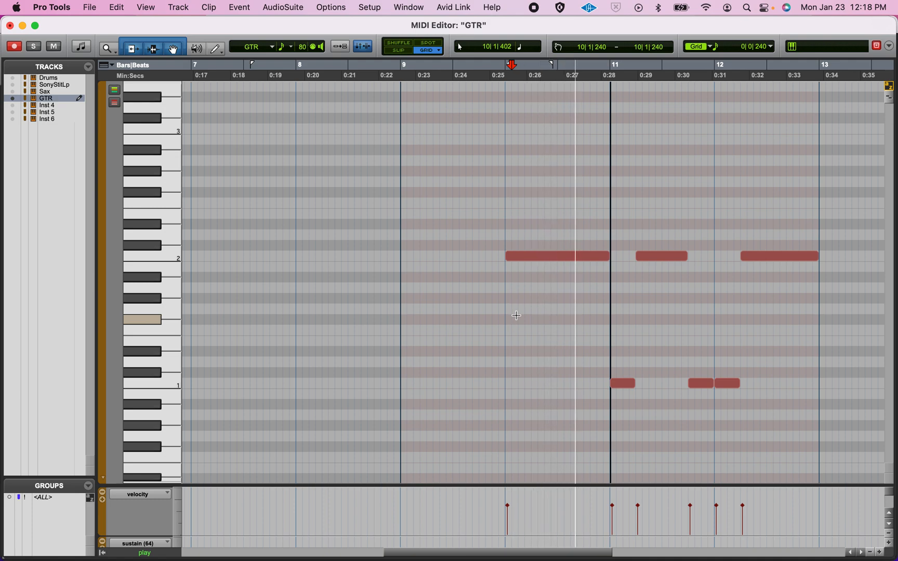
{"action": "scroll", "coordinate": [517, 315], "scroll_direction": "down", "scroll_amount": 2}
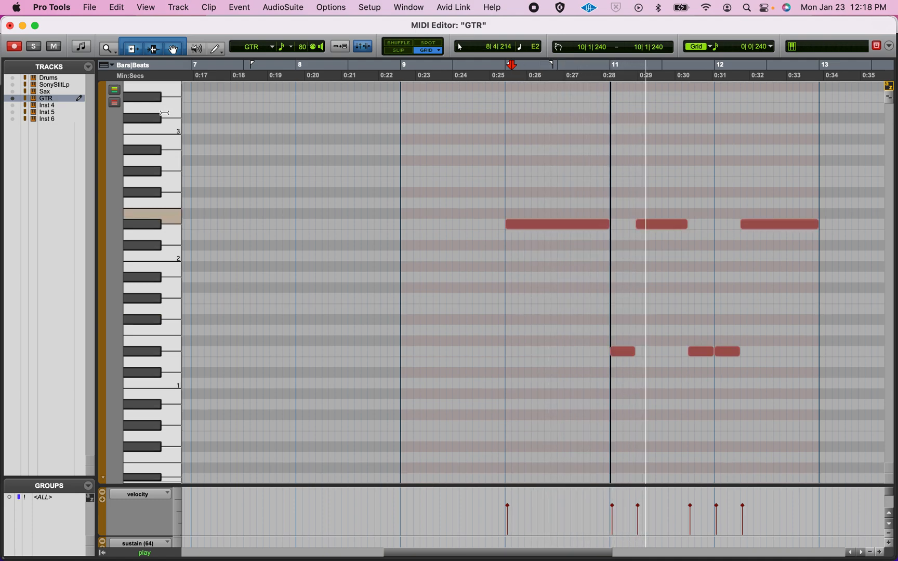
{"action": "key", "text": "space"}
Replace the GTR clip at bar 9 with the edited clip from bar 11 and play from 8|1|480
{"action": "left_click", "coordinate": [10, 28]}
{"action": "left_click", "coordinate": [578, 372]}
{"action": "key", "text": "Delete"}
{"action": "left_click_drag", "start_coordinate": [685, 365], "coordinate": [609, 360]}
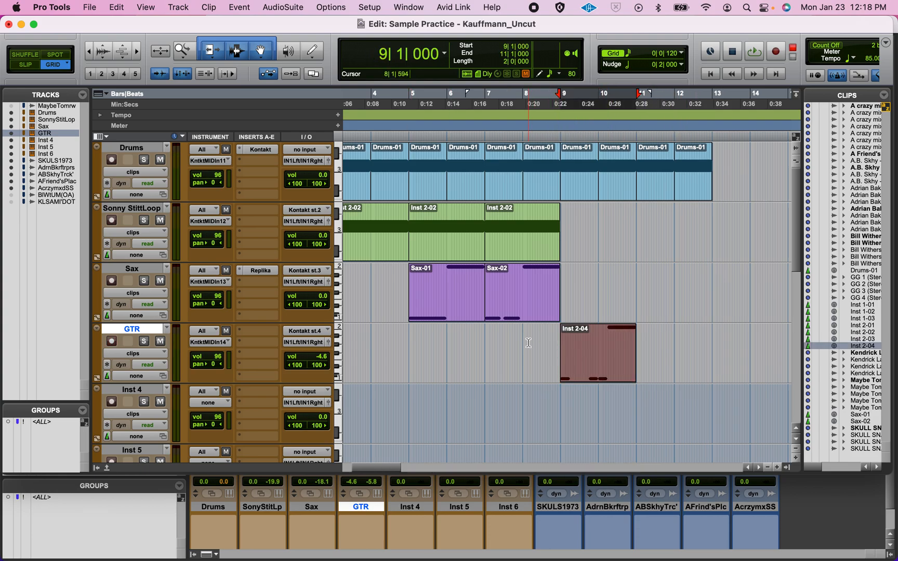
{"action": "left_click", "coordinate": [527, 343]}
{"action": "key", "text": "space"}
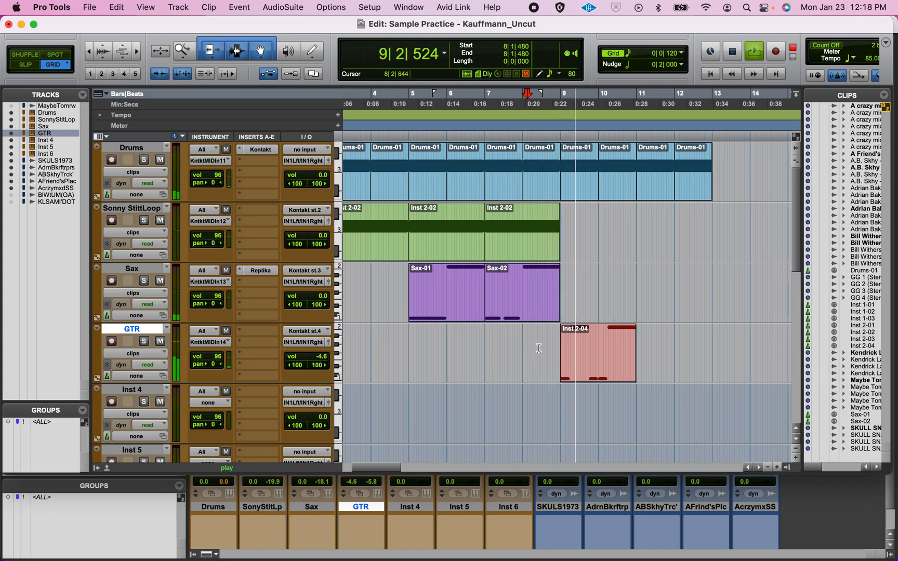
{"action": "key", "text": "space"}
Copy the first two Drums-01 clips from bars 3 and 4 to bars 1 and 2 and play from the session start
{"action": "left_click", "coordinate": [601, 372]}
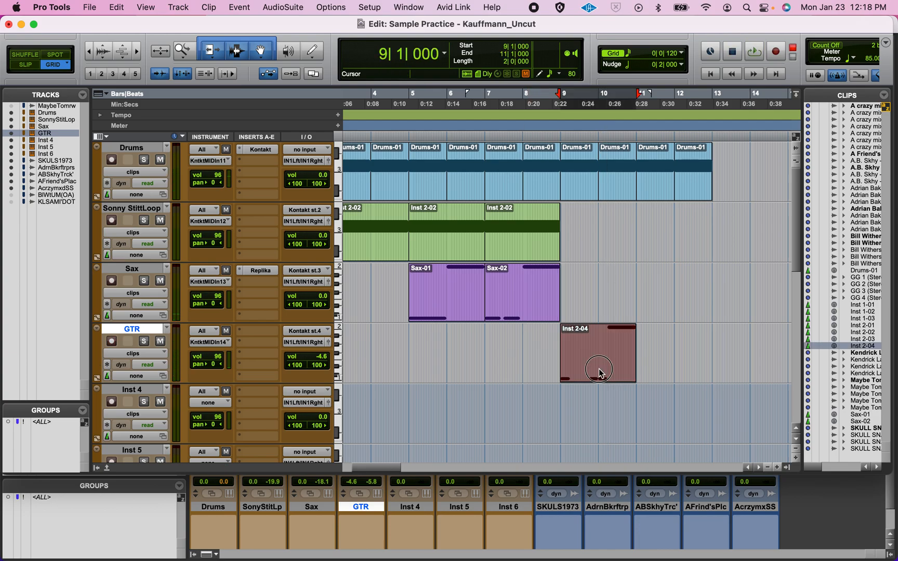
{"action": "key", "text": "Return"}
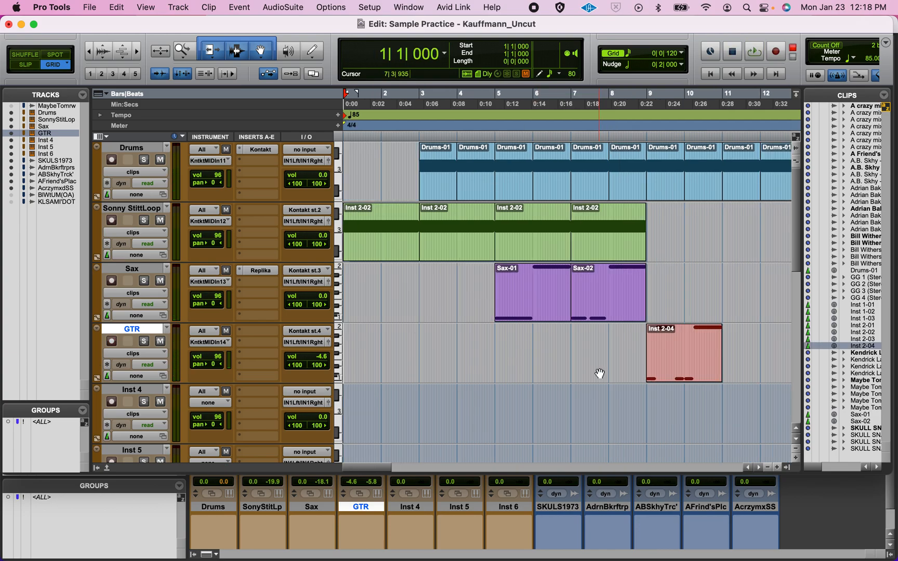
{"action": "left_click", "coordinate": [432, 196]}
{"action": "left_click", "coordinate": [472, 200], "text": "shift"}
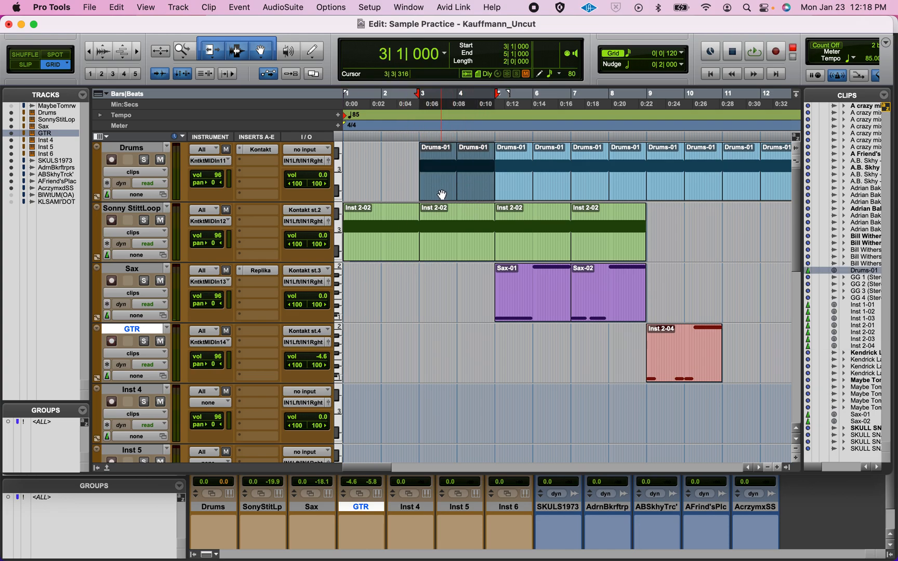
{"action": "left_click_drag", "start_coordinate": [442, 195], "coordinate": [362, 190]}
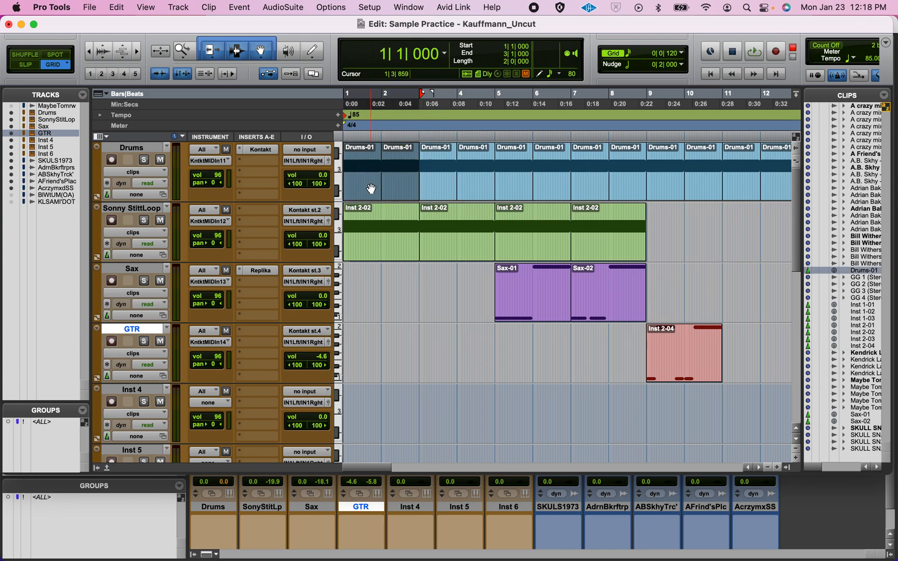
{"action": "key", "text": "space"}
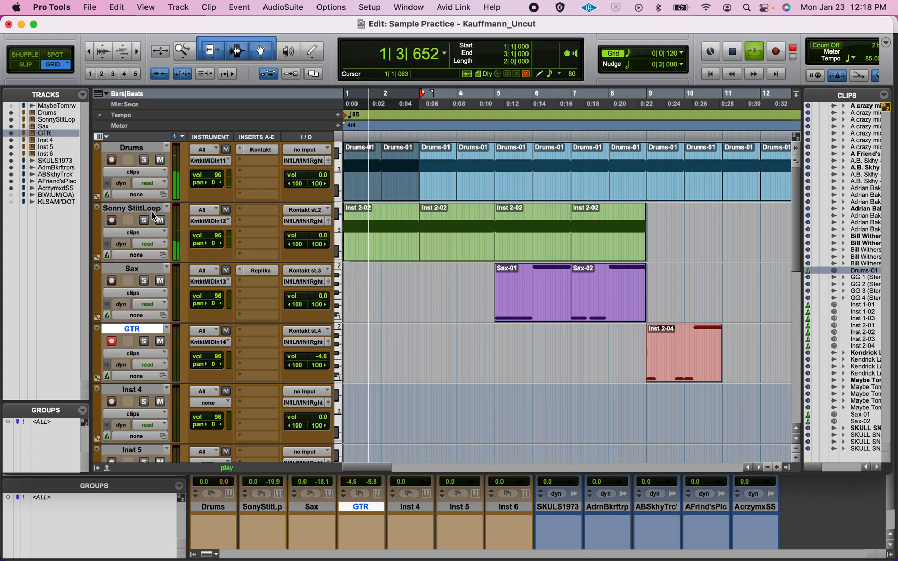
{"action": "key", "text": "space"}
Move the Sax-01 clip to bar 1 and delete the drum clips in bars 3 to 8 together with Sax-02
{"action": "left_click", "coordinate": [529, 313]}
{"action": "left_click_drag", "start_coordinate": [530, 313], "coordinate": [347, 302]}
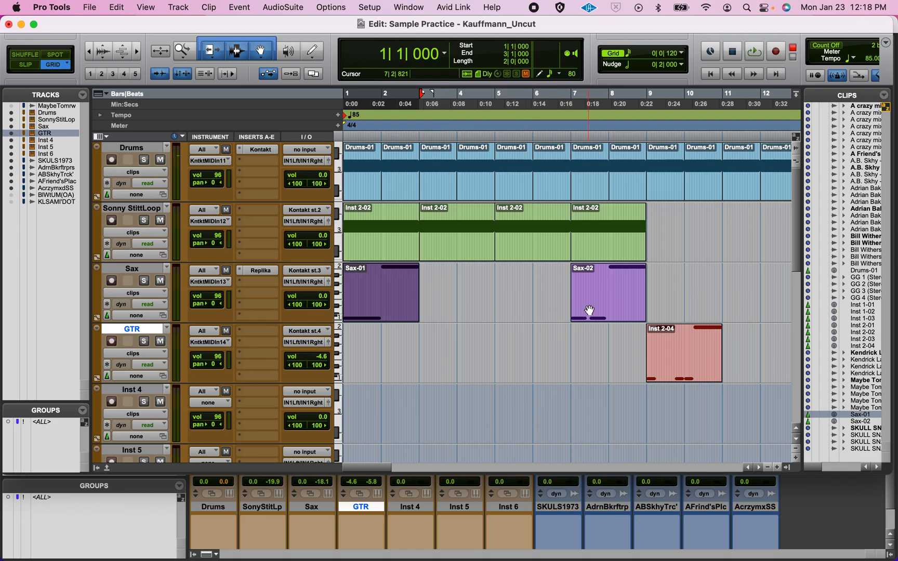
{"action": "left_click", "coordinate": [443, 187]}
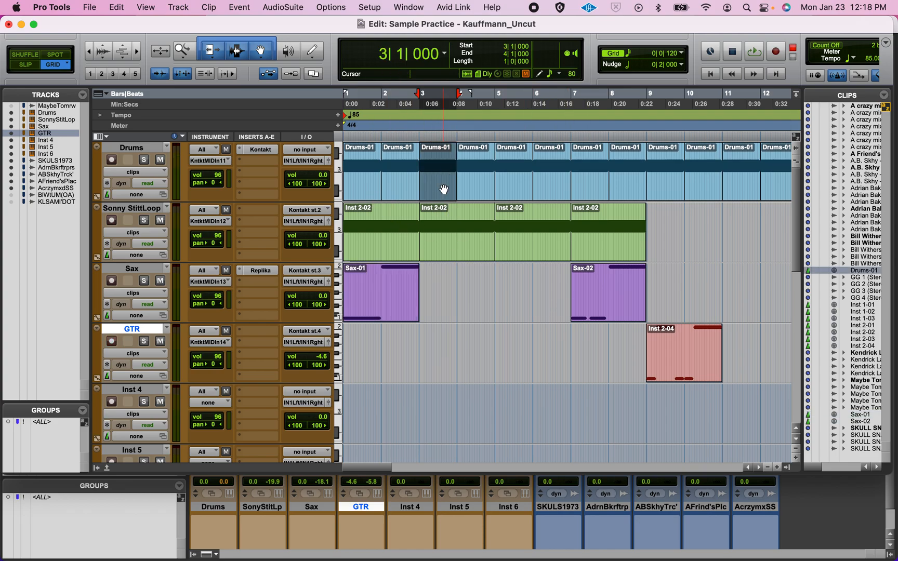
{"action": "left_click", "coordinate": [617, 299], "text": "shift"}
{"action": "key", "text": "BackSpace"}
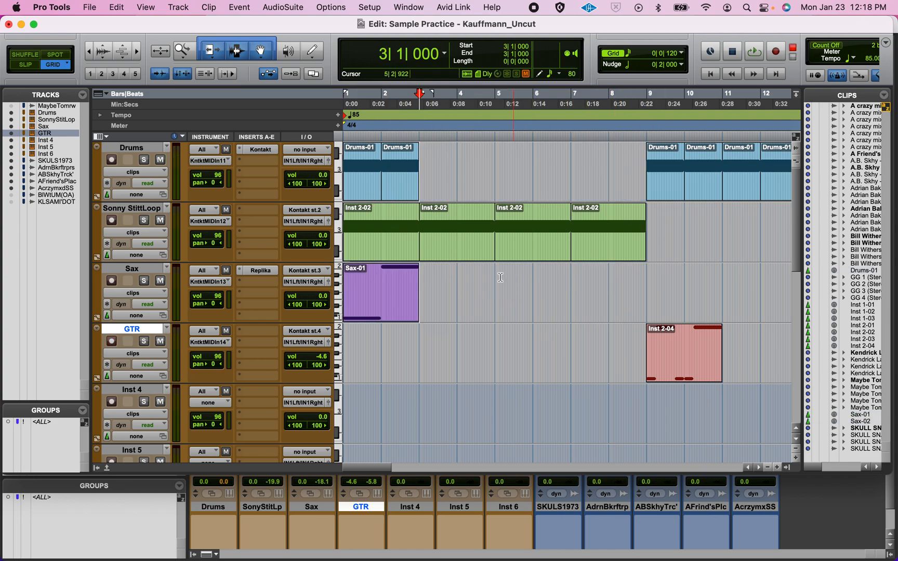
Delete the three Inst 2-02 clips in bars 3 to 8 of the Sonny StittLoop track and play bars 1 and 2
{"action": "left_click", "coordinate": [462, 246]}
{"action": "left_click", "coordinate": [618, 248], "text": "shift"}
{"action": "key", "text": "BackSpace"}
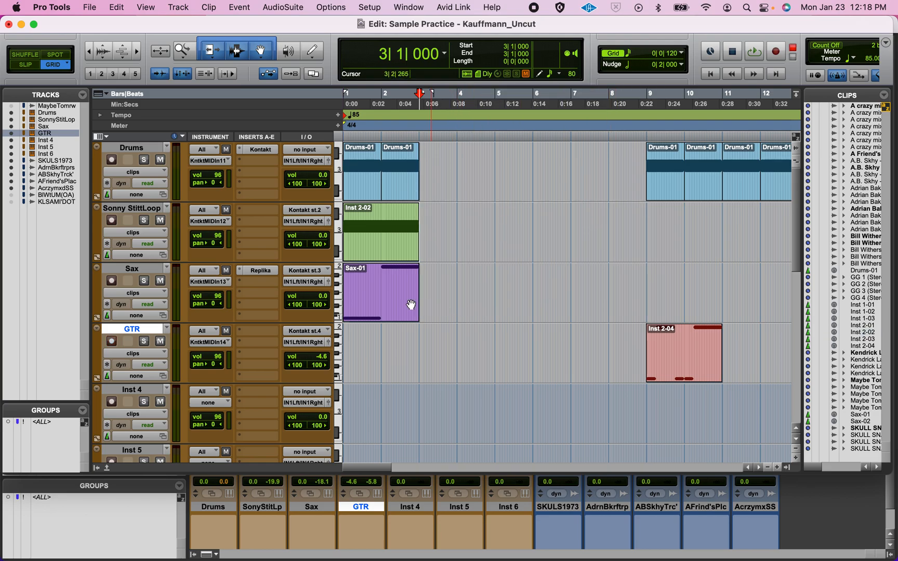
{"action": "left_click", "coordinate": [385, 307]}
{"action": "key", "text": "space"}
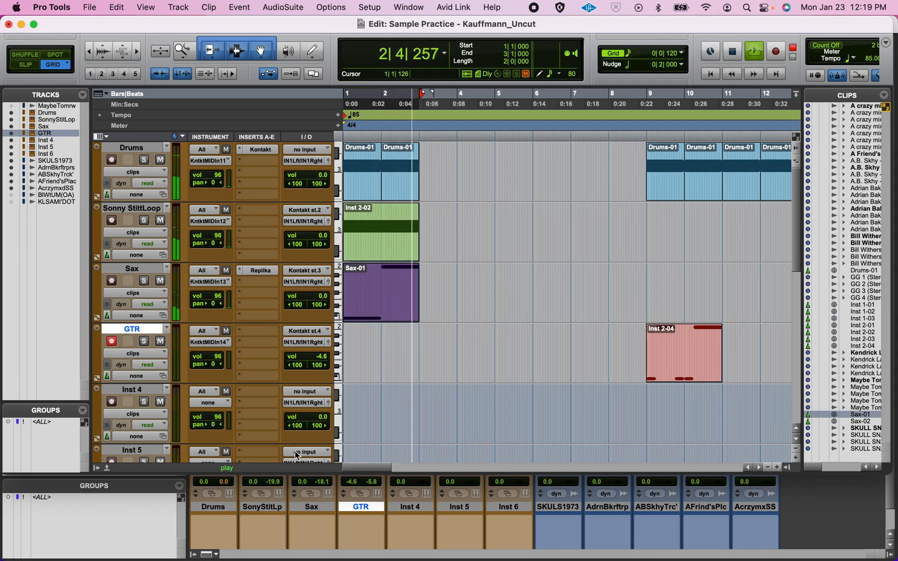
{"action": "key", "text": "space"}
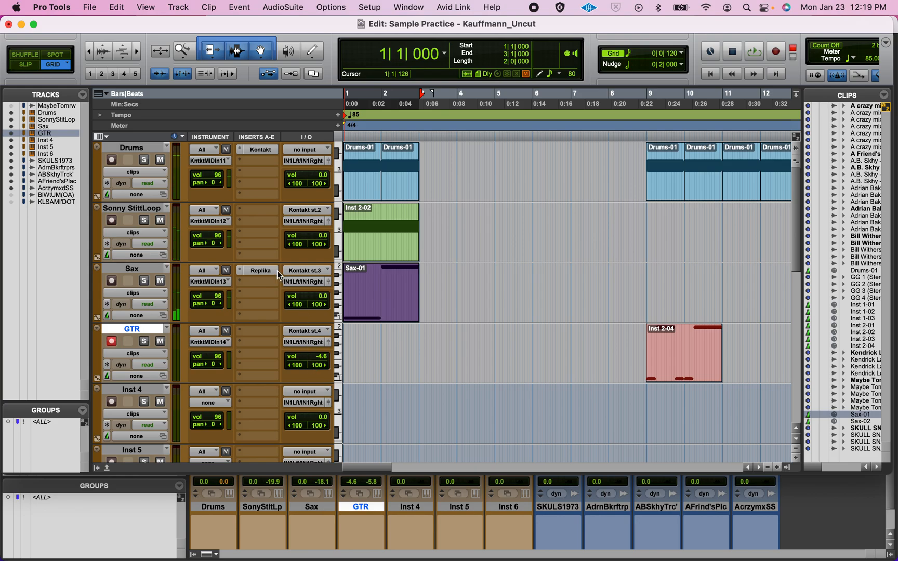
Open Kontakt from the Drums track and examine the SKULL SNAPS and Sonny Stitt loop instruments, hiding the SKULL SNAPS Wave Editor
{"action": "left_click", "coordinate": [258, 152]}
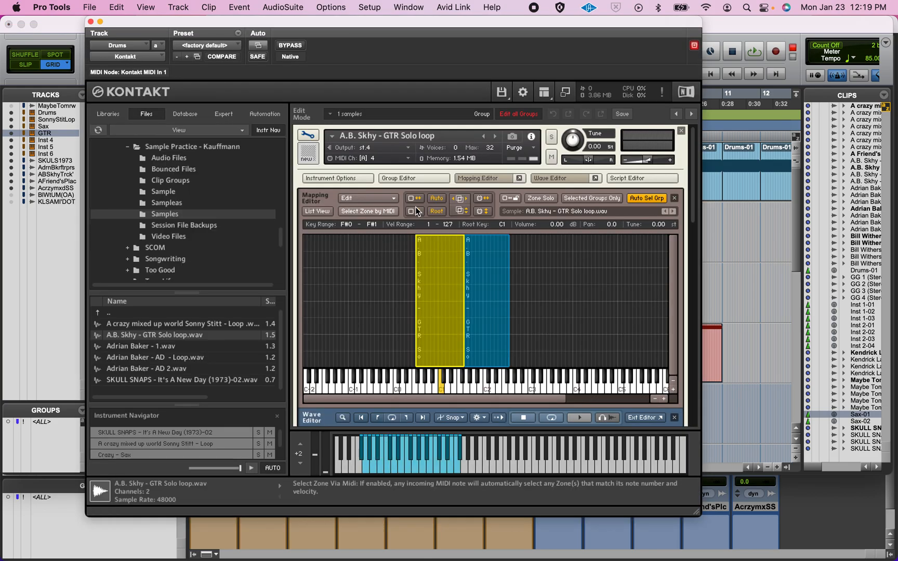
{"action": "left_click", "coordinate": [309, 137]}
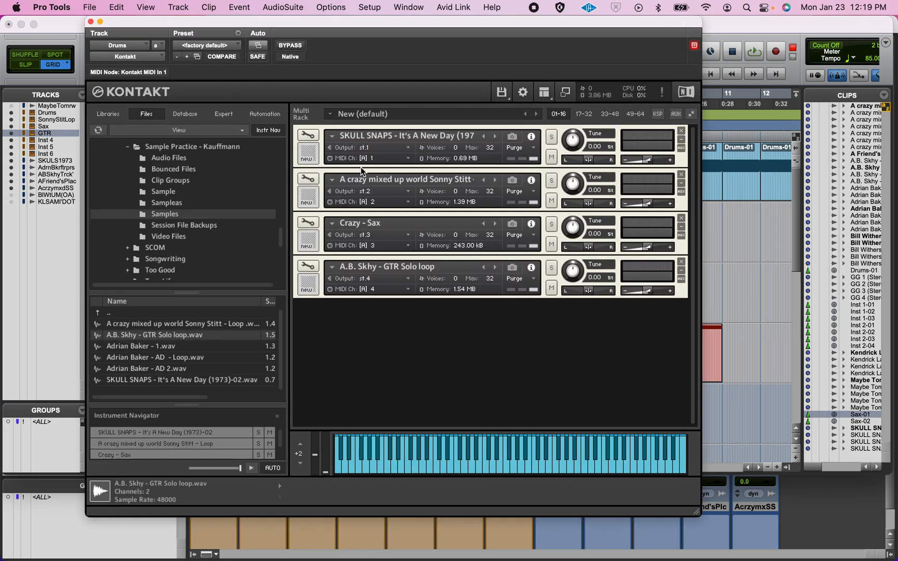
{"action": "left_click", "coordinate": [315, 139]}
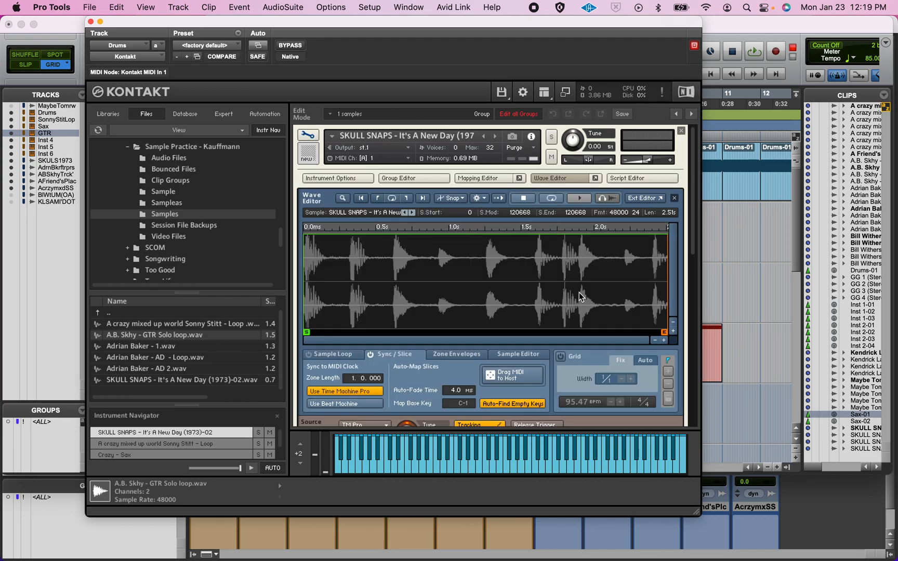
{"action": "left_click", "coordinate": [561, 178]}
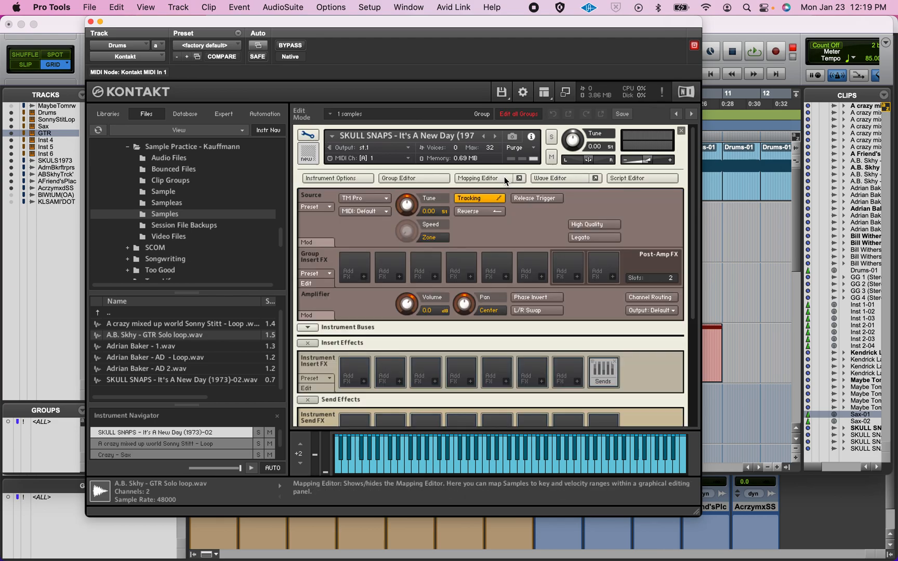
{"action": "left_click", "coordinate": [309, 136]}
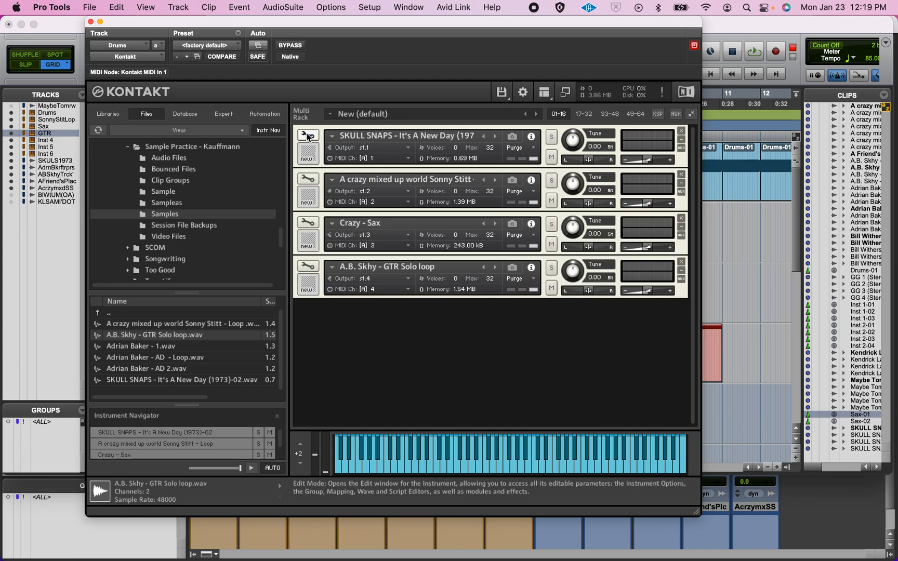
{"action": "left_click", "coordinate": [308, 180]}
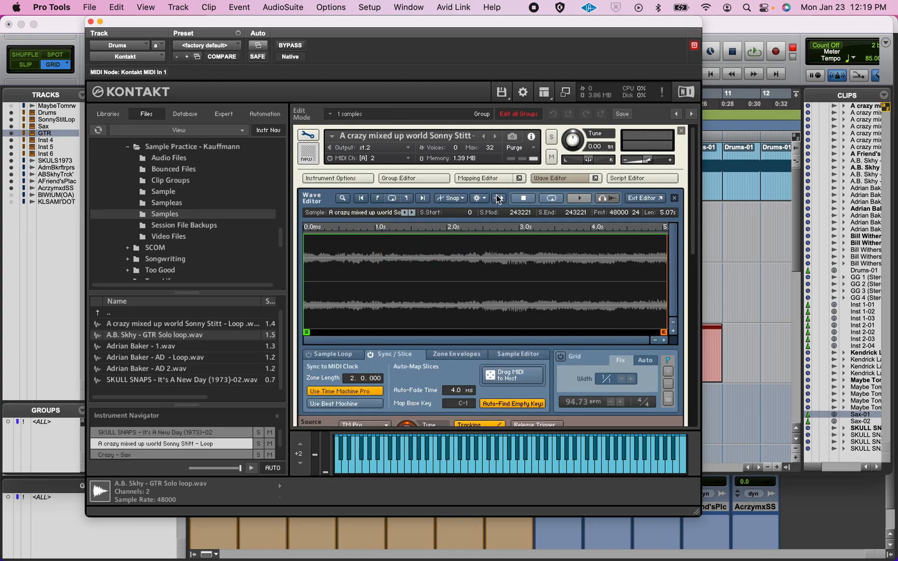
{"action": "left_click", "coordinate": [308, 136]}
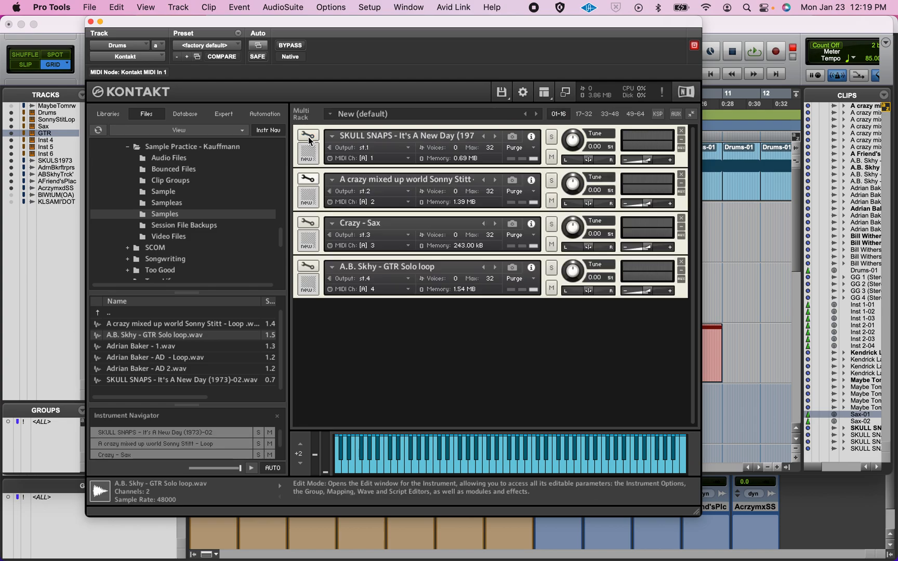
Audition the two mapped zones of the Crazy - Sax instrument at C1 and C2, and close Kontakt
{"action": "left_click", "coordinate": [308, 224]}
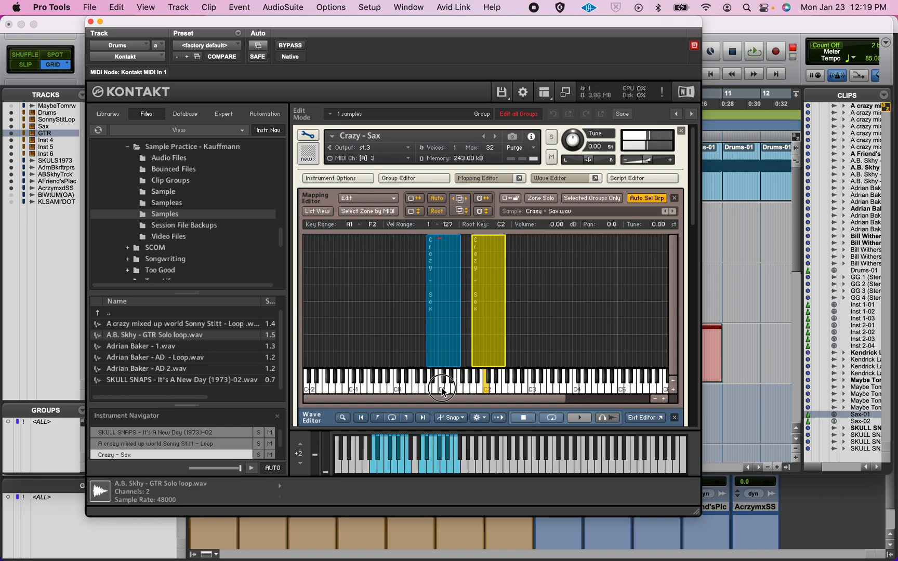
{"action": "left_click", "coordinate": [488, 388]}
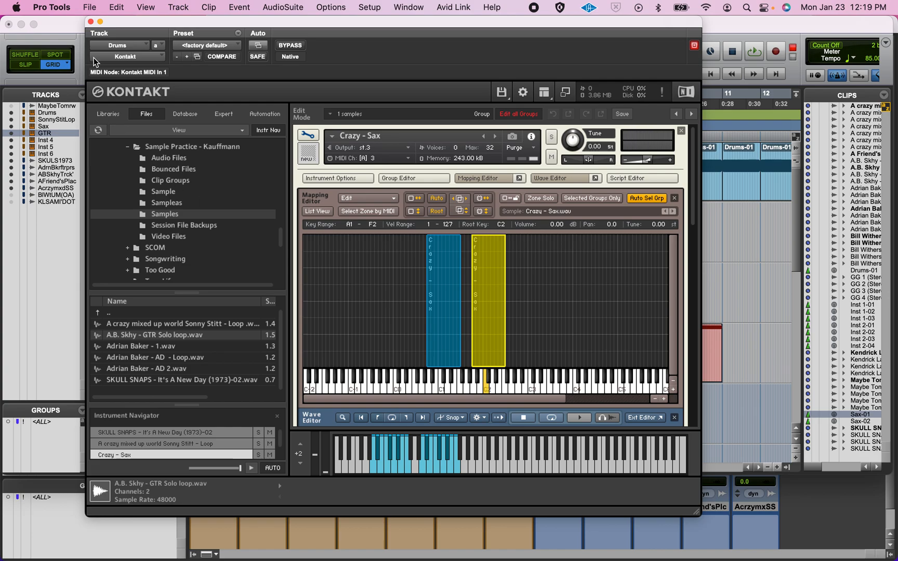
{"action": "left_click", "coordinate": [91, 21]}
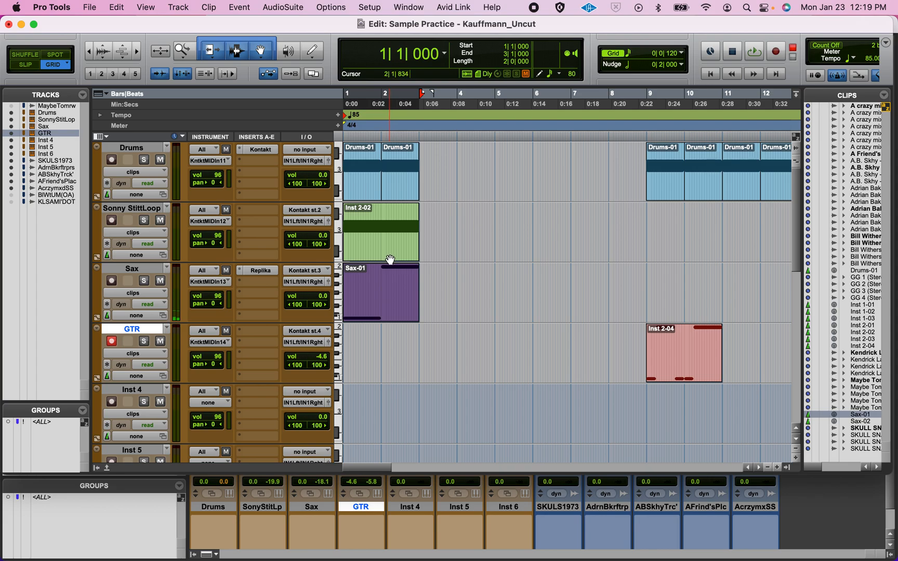